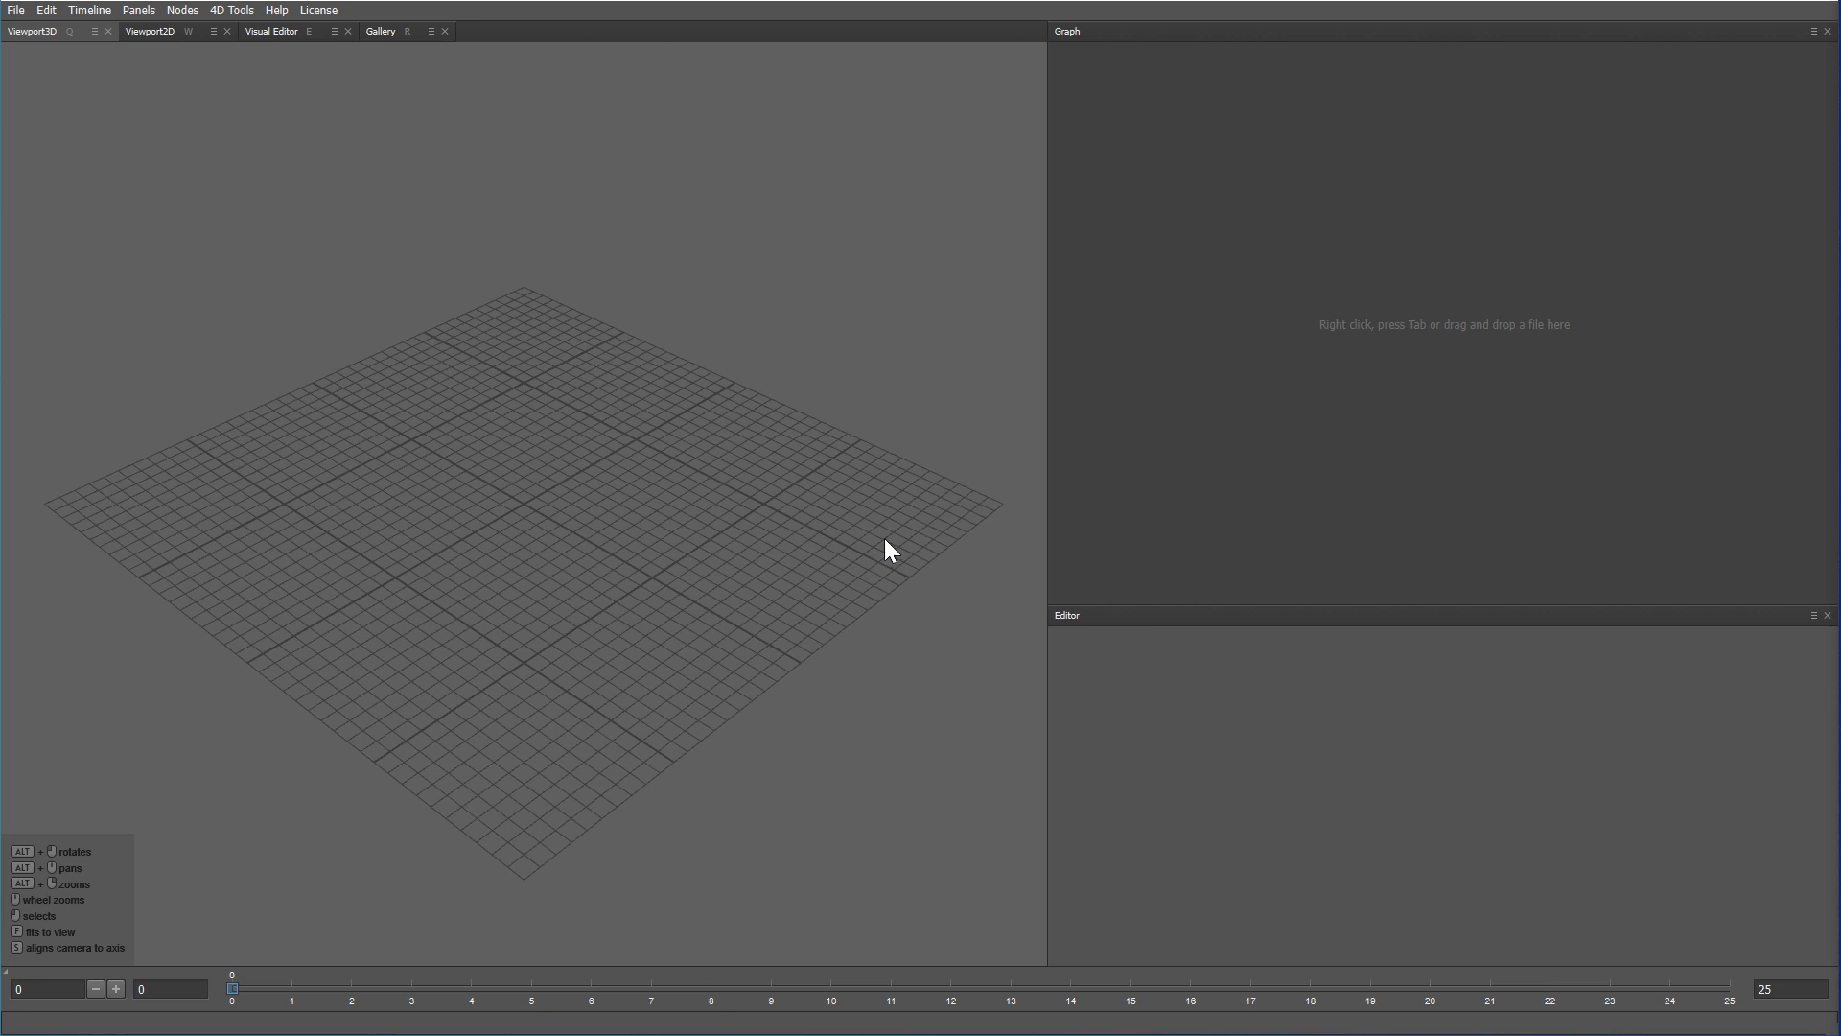
- Load NeutralL1.obj into the node graph as a single file
{"action": "key", "text": "alt+Tab"}
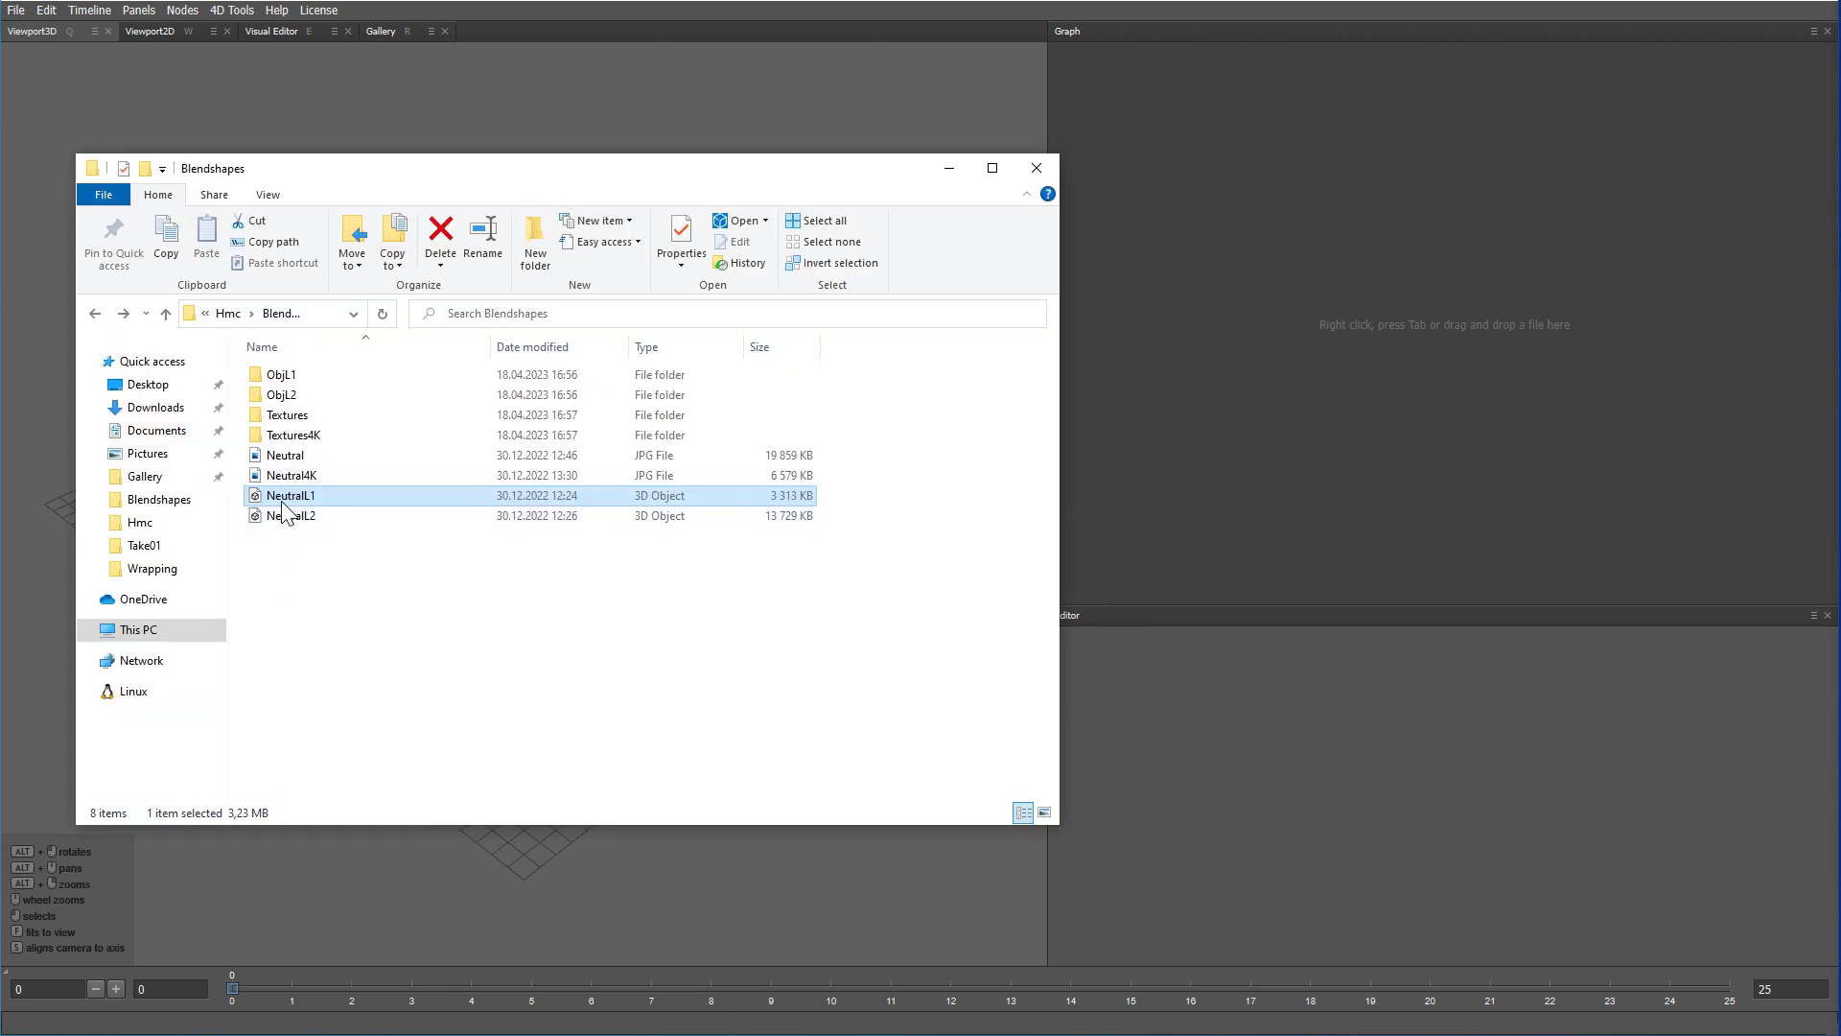
{"action": "left_click_drag", "start_coordinate": [280, 498], "coordinate": [1519, 194]}
{"action": "left_click", "coordinate": [948, 566]}
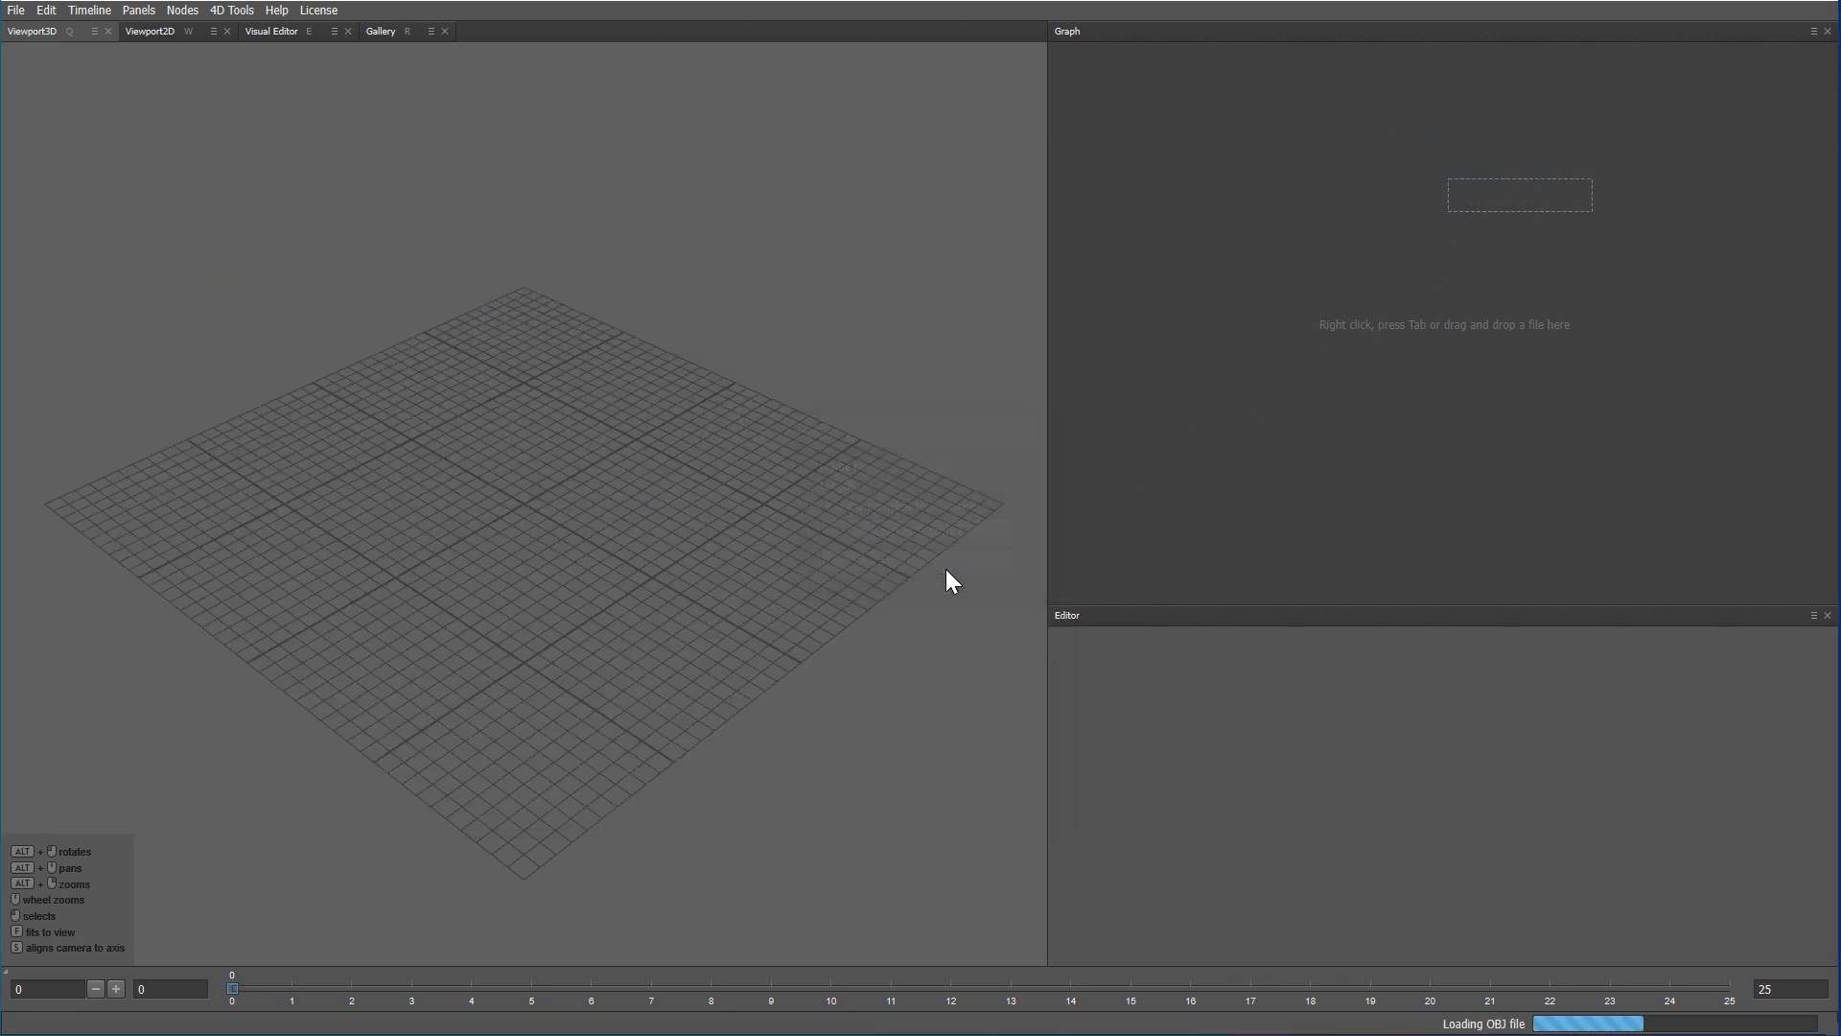
{"action": "left_click_drag", "start_coordinate": [538, 715], "coordinate": [722, 672], "text": "alt"}
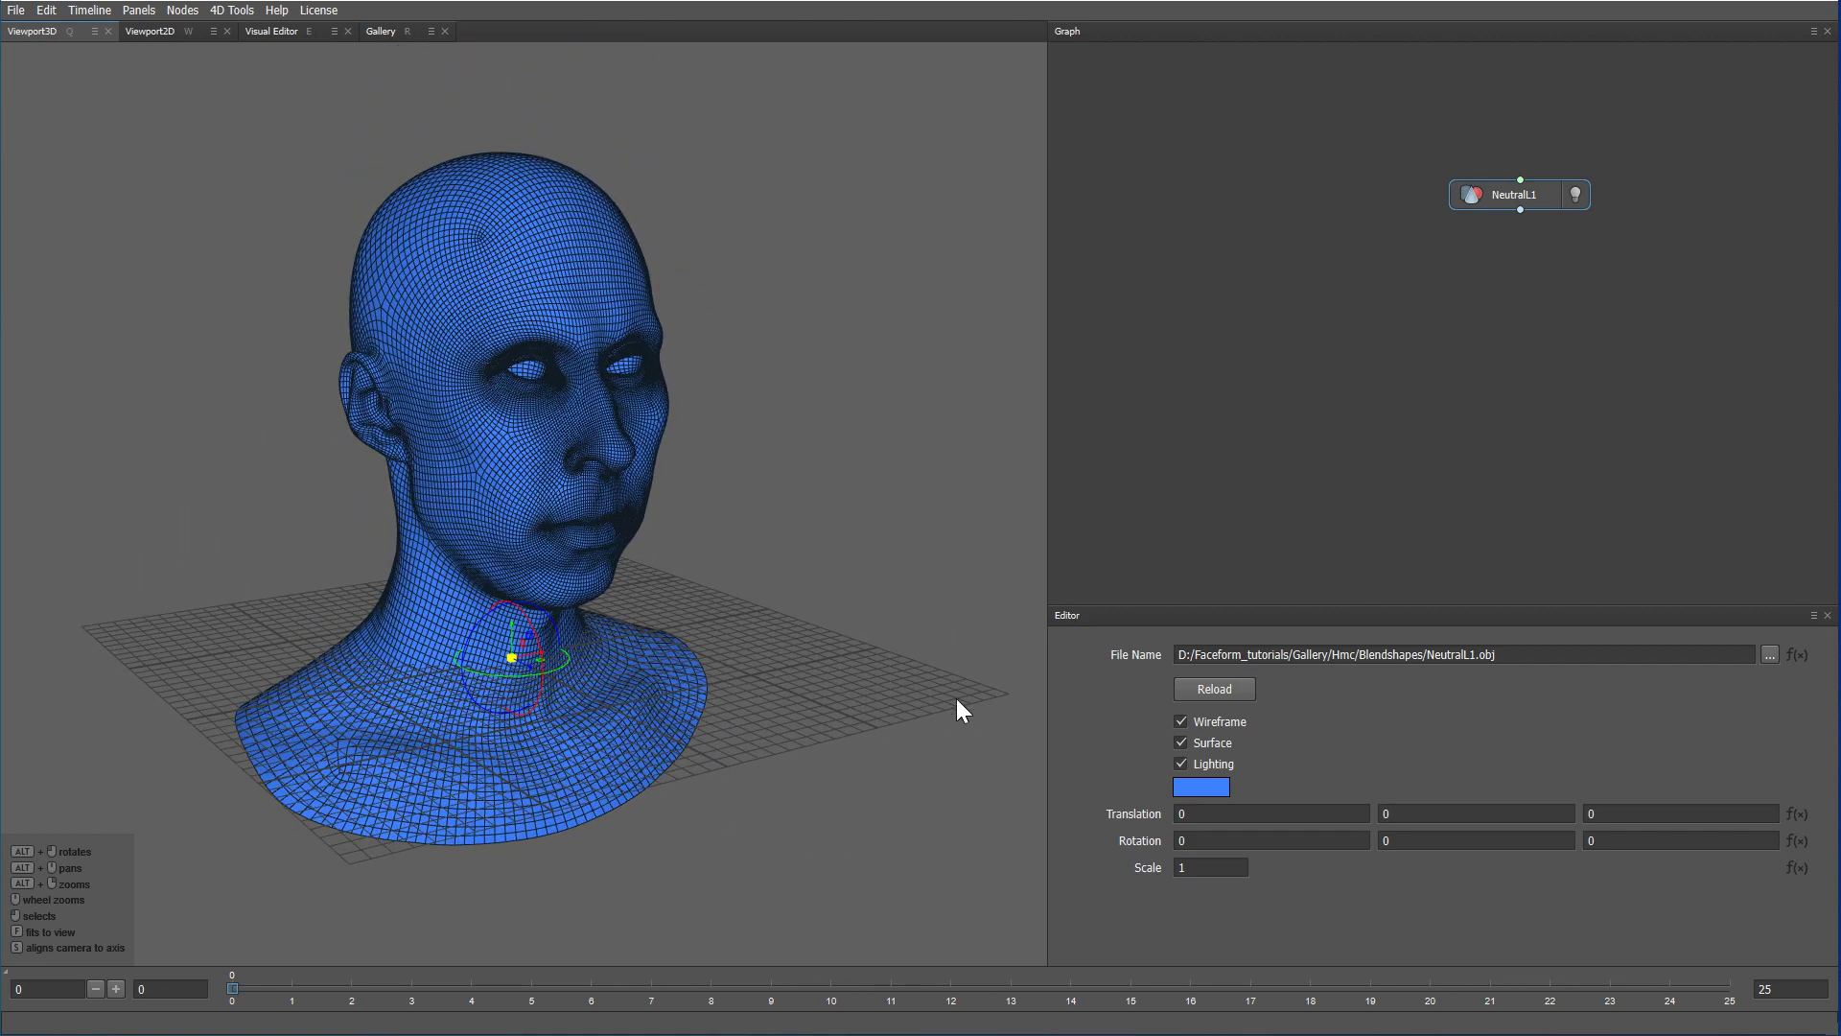
- Turn off the head's wireframe and hide the viewport grid in Preferences
{"action": "left_click", "coordinate": [1180, 722]}
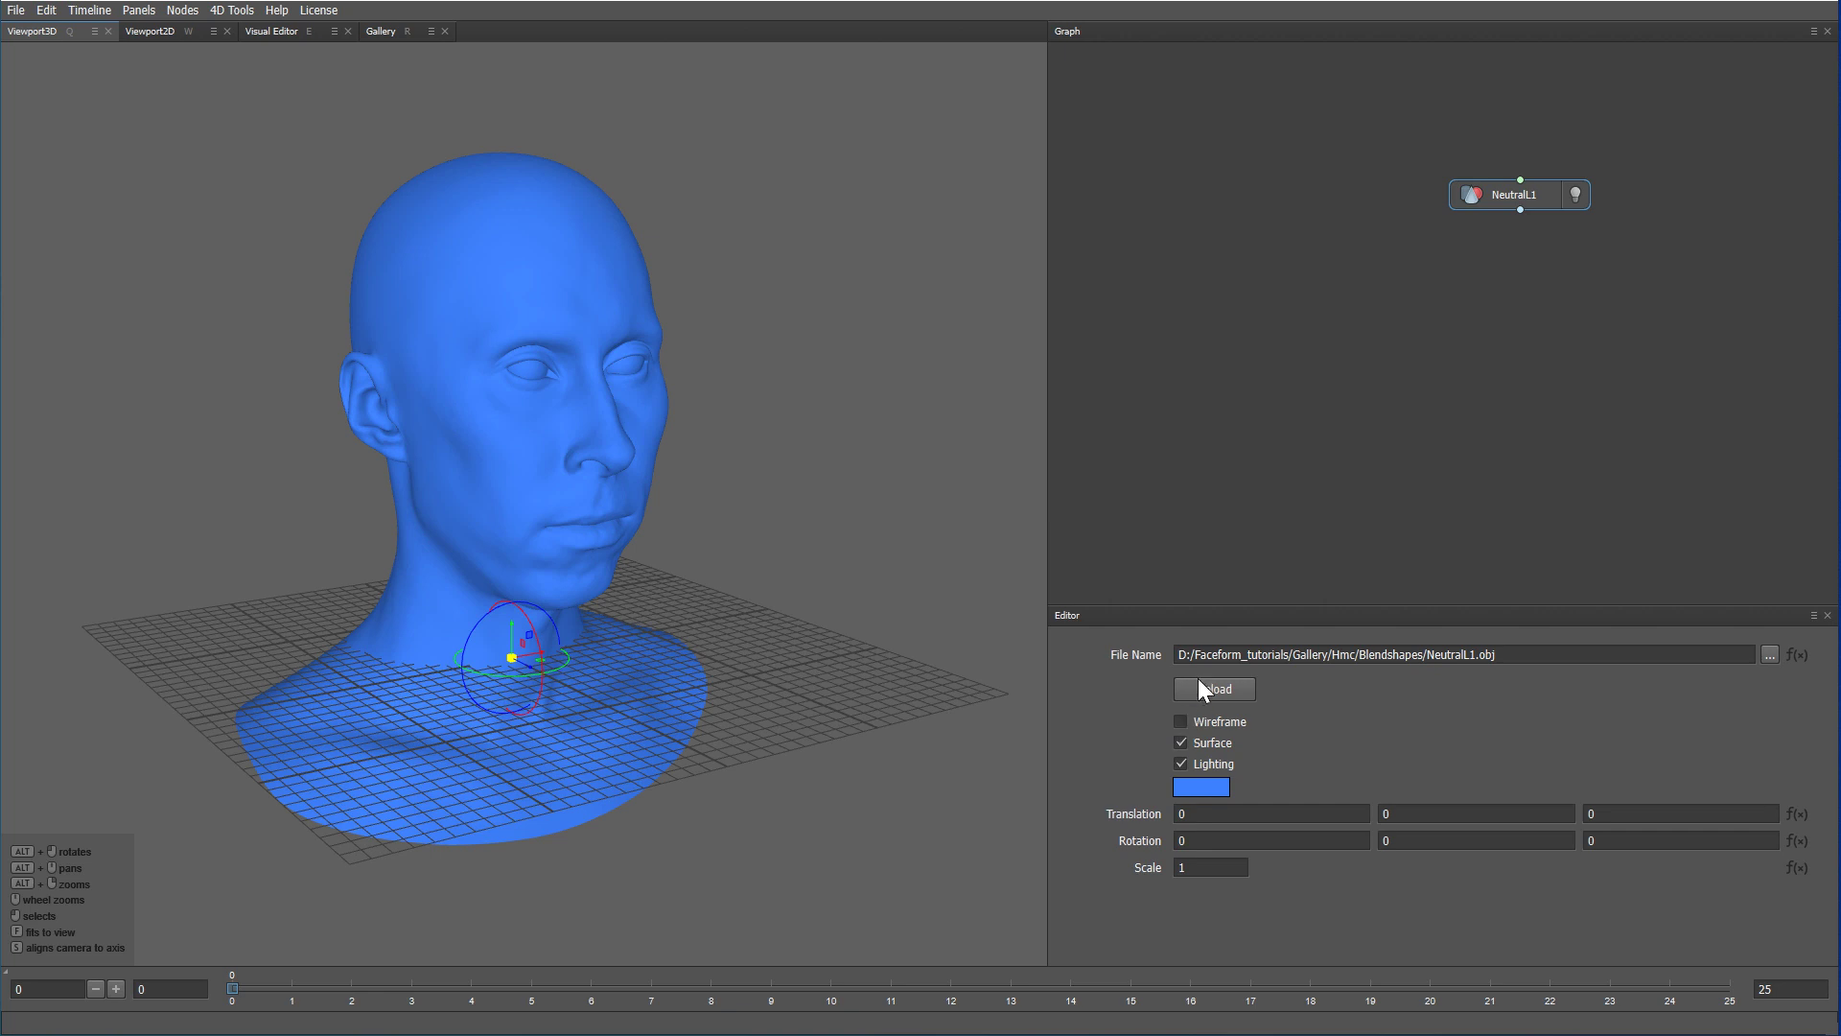
{"action": "key", "text": "ctrl+p"}
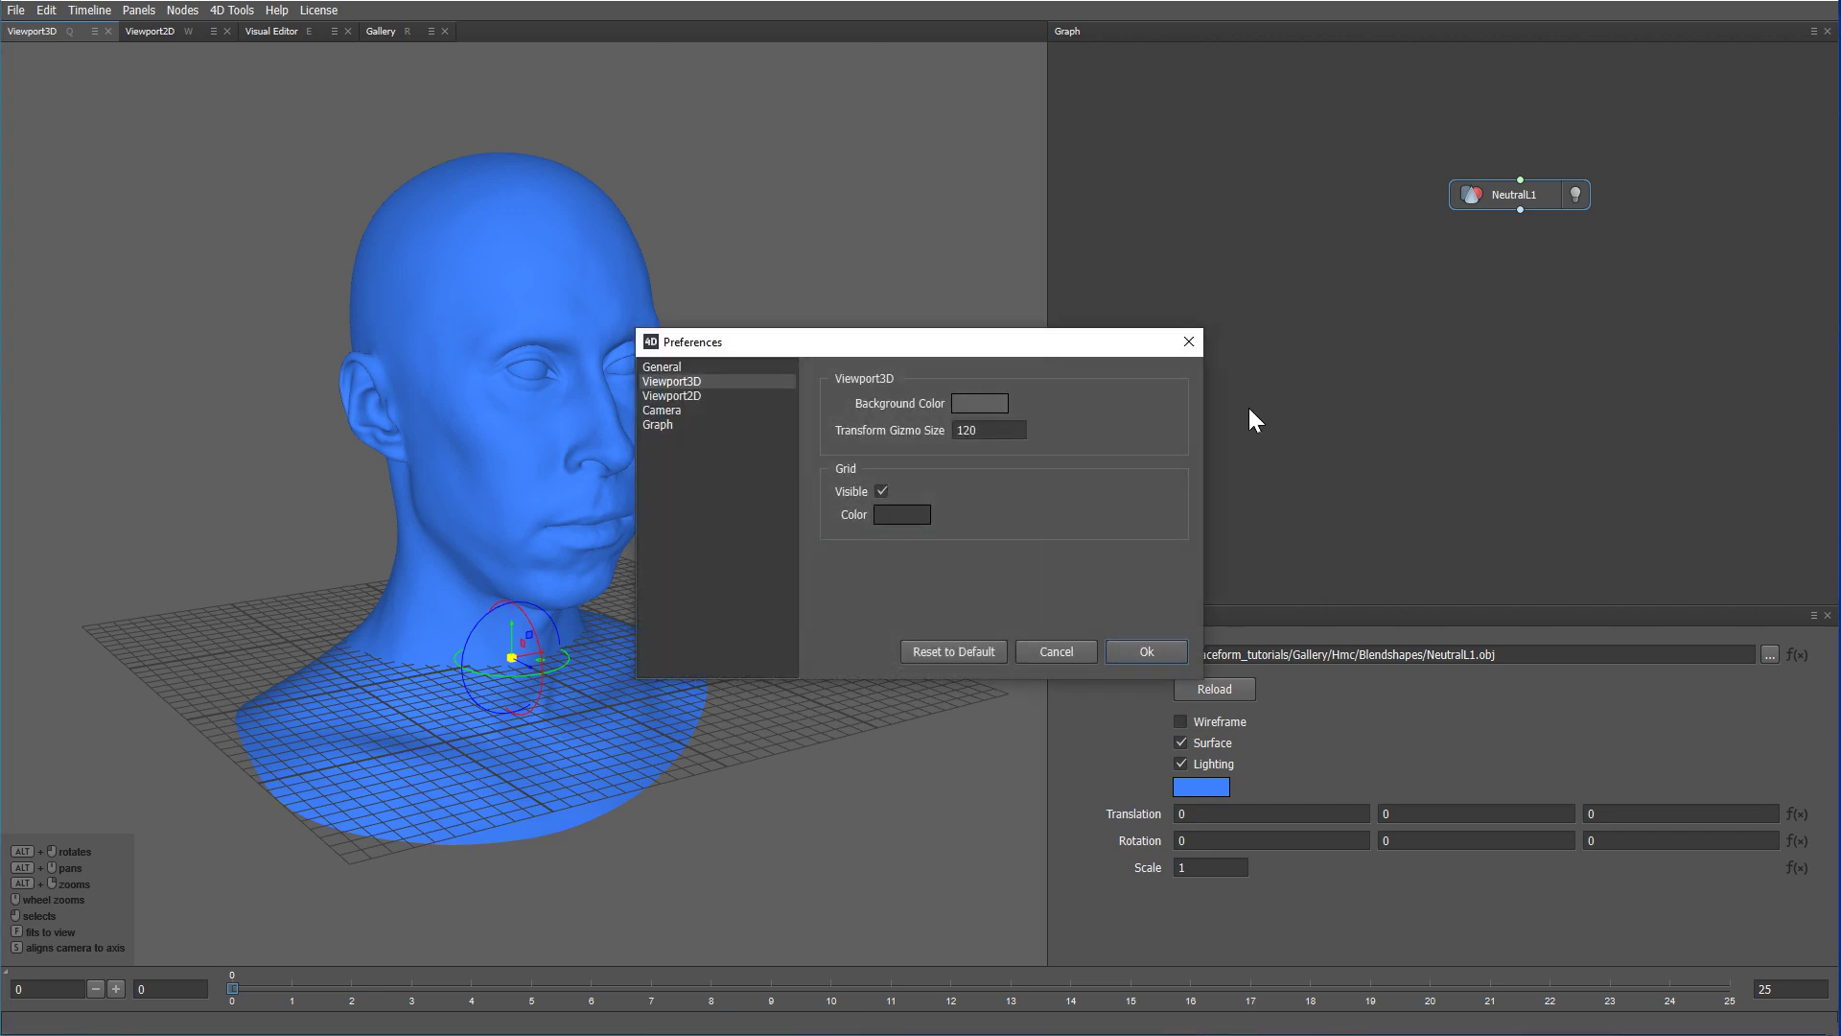
{"action": "left_click", "coordinate": [881, 491]}
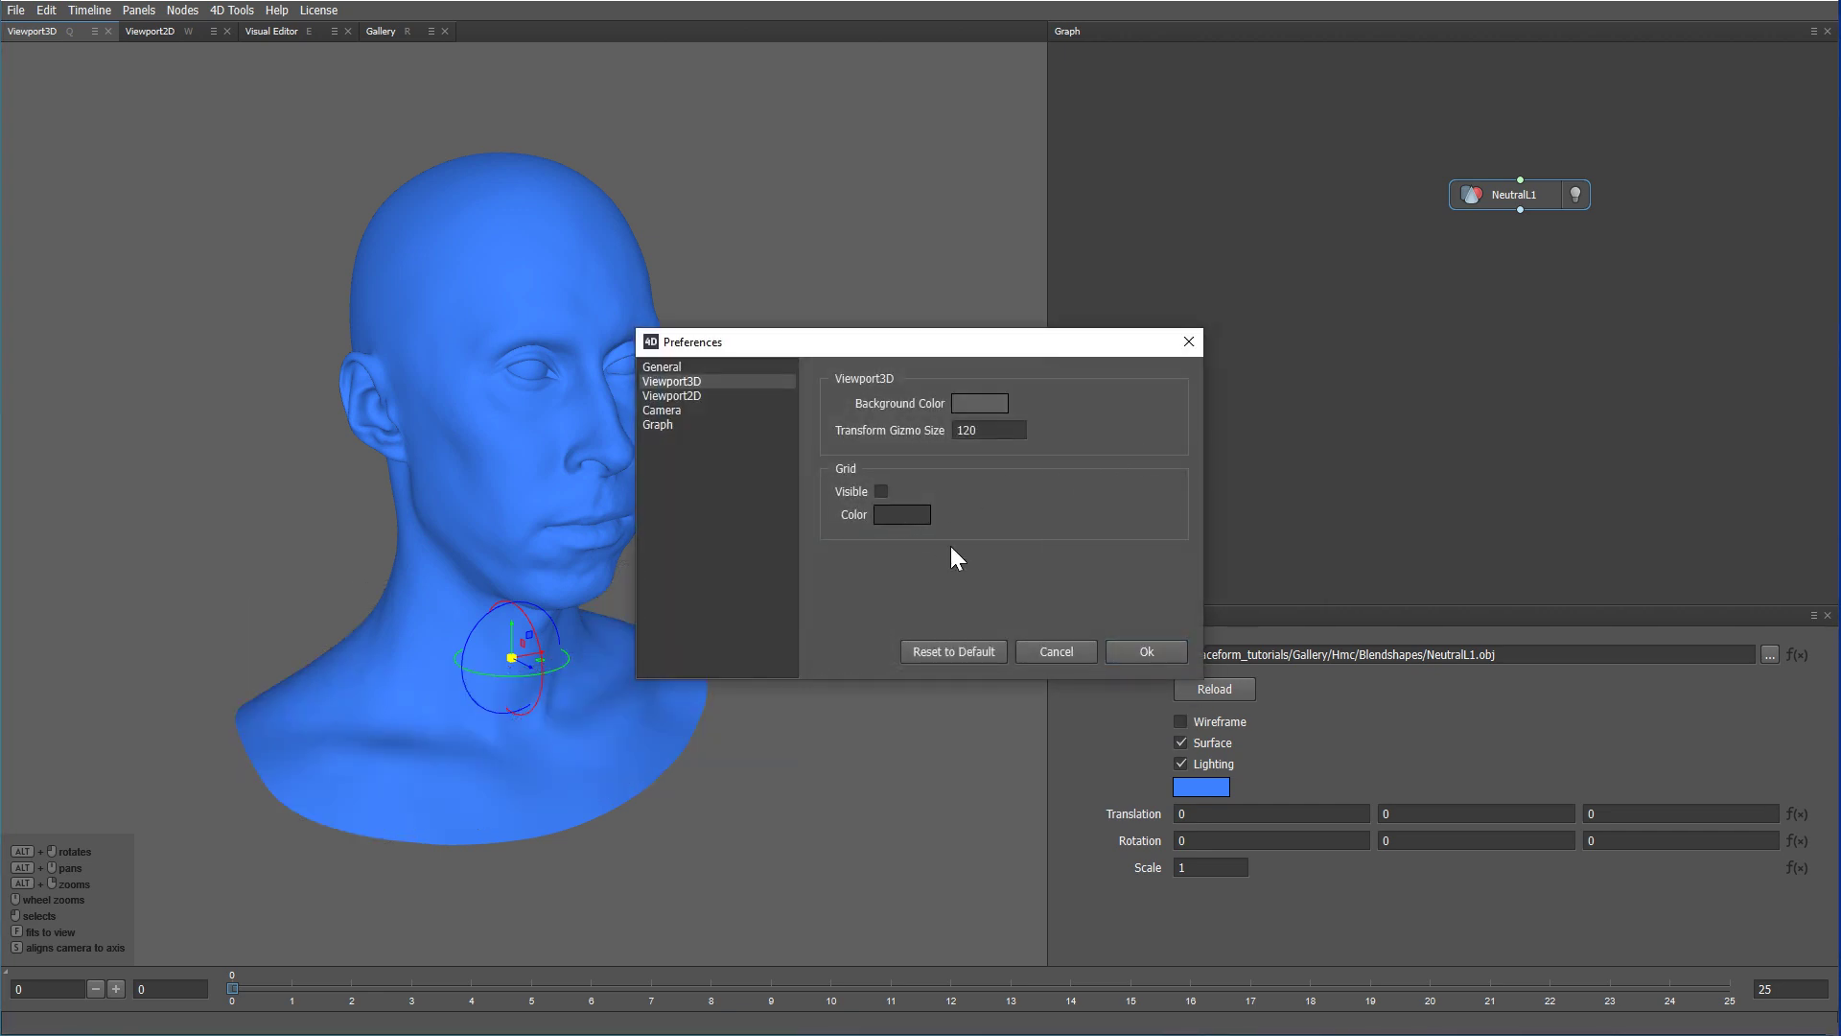
- Close Preferences and add a LoadVertices node to the graph
{"action": "left_click", "coordinate": [1137, 652]}
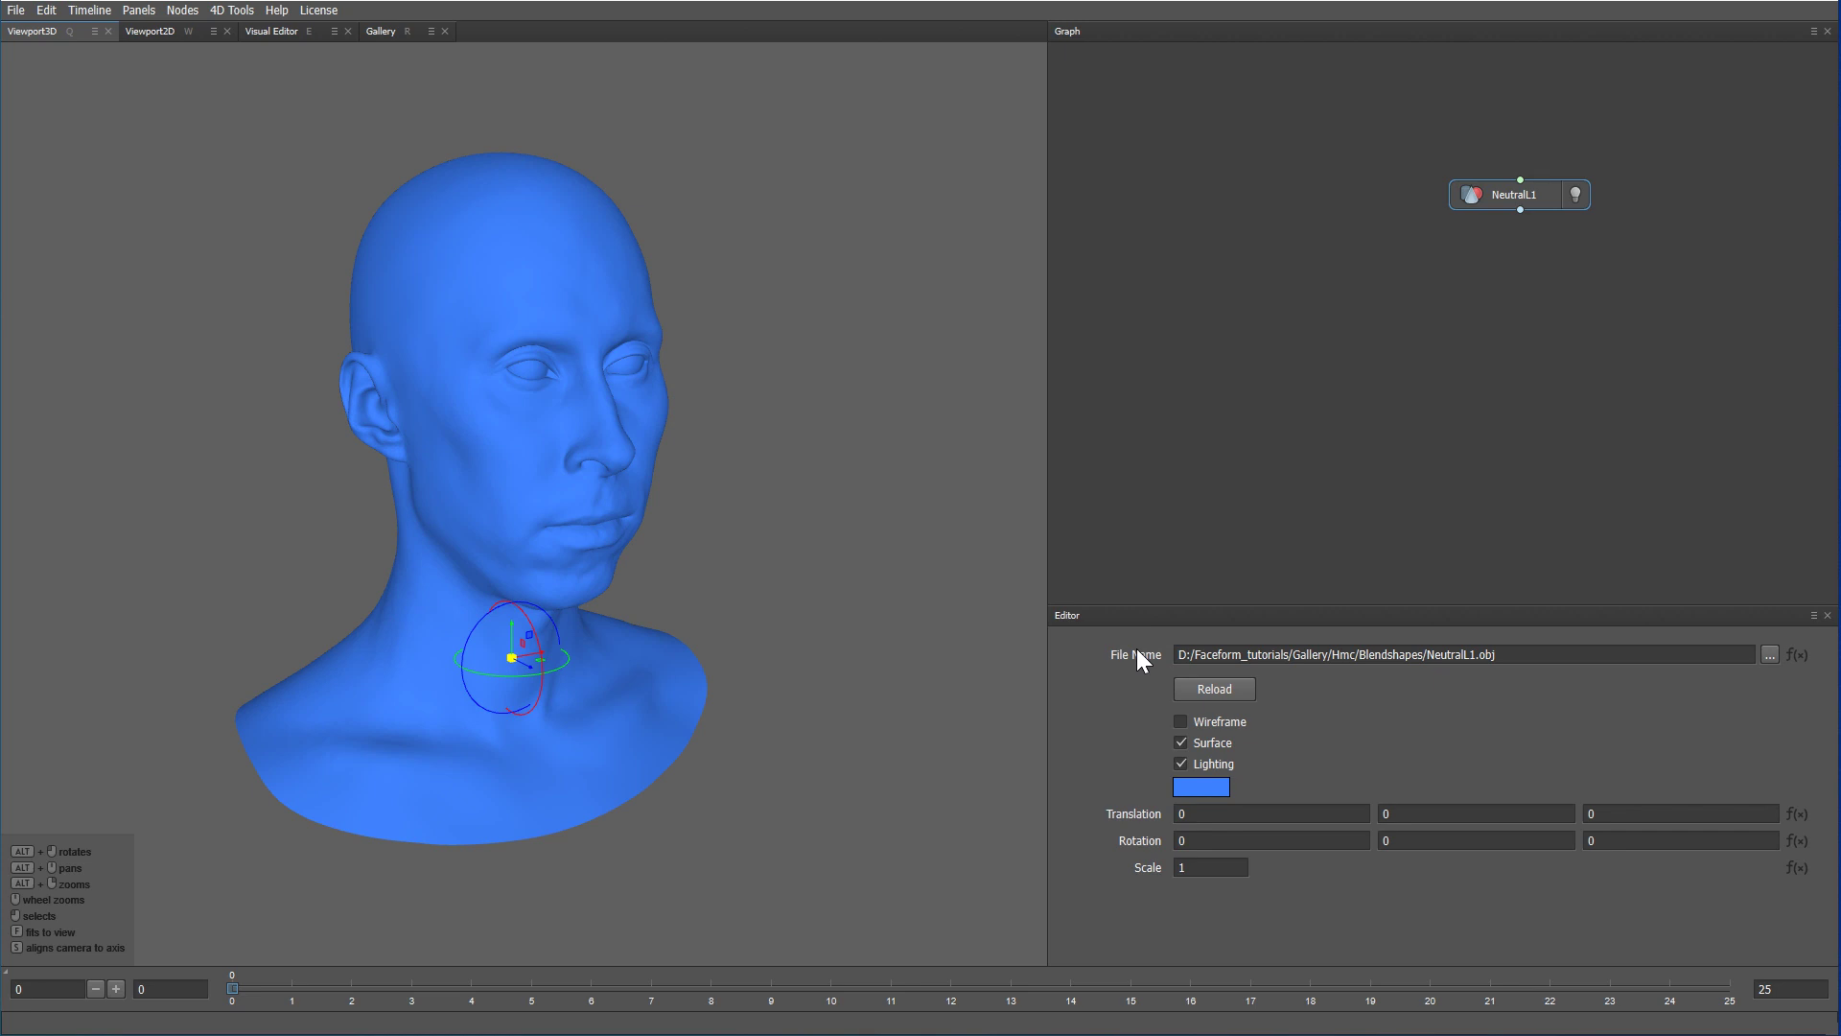
{"action": "key", "text": "Tab"}
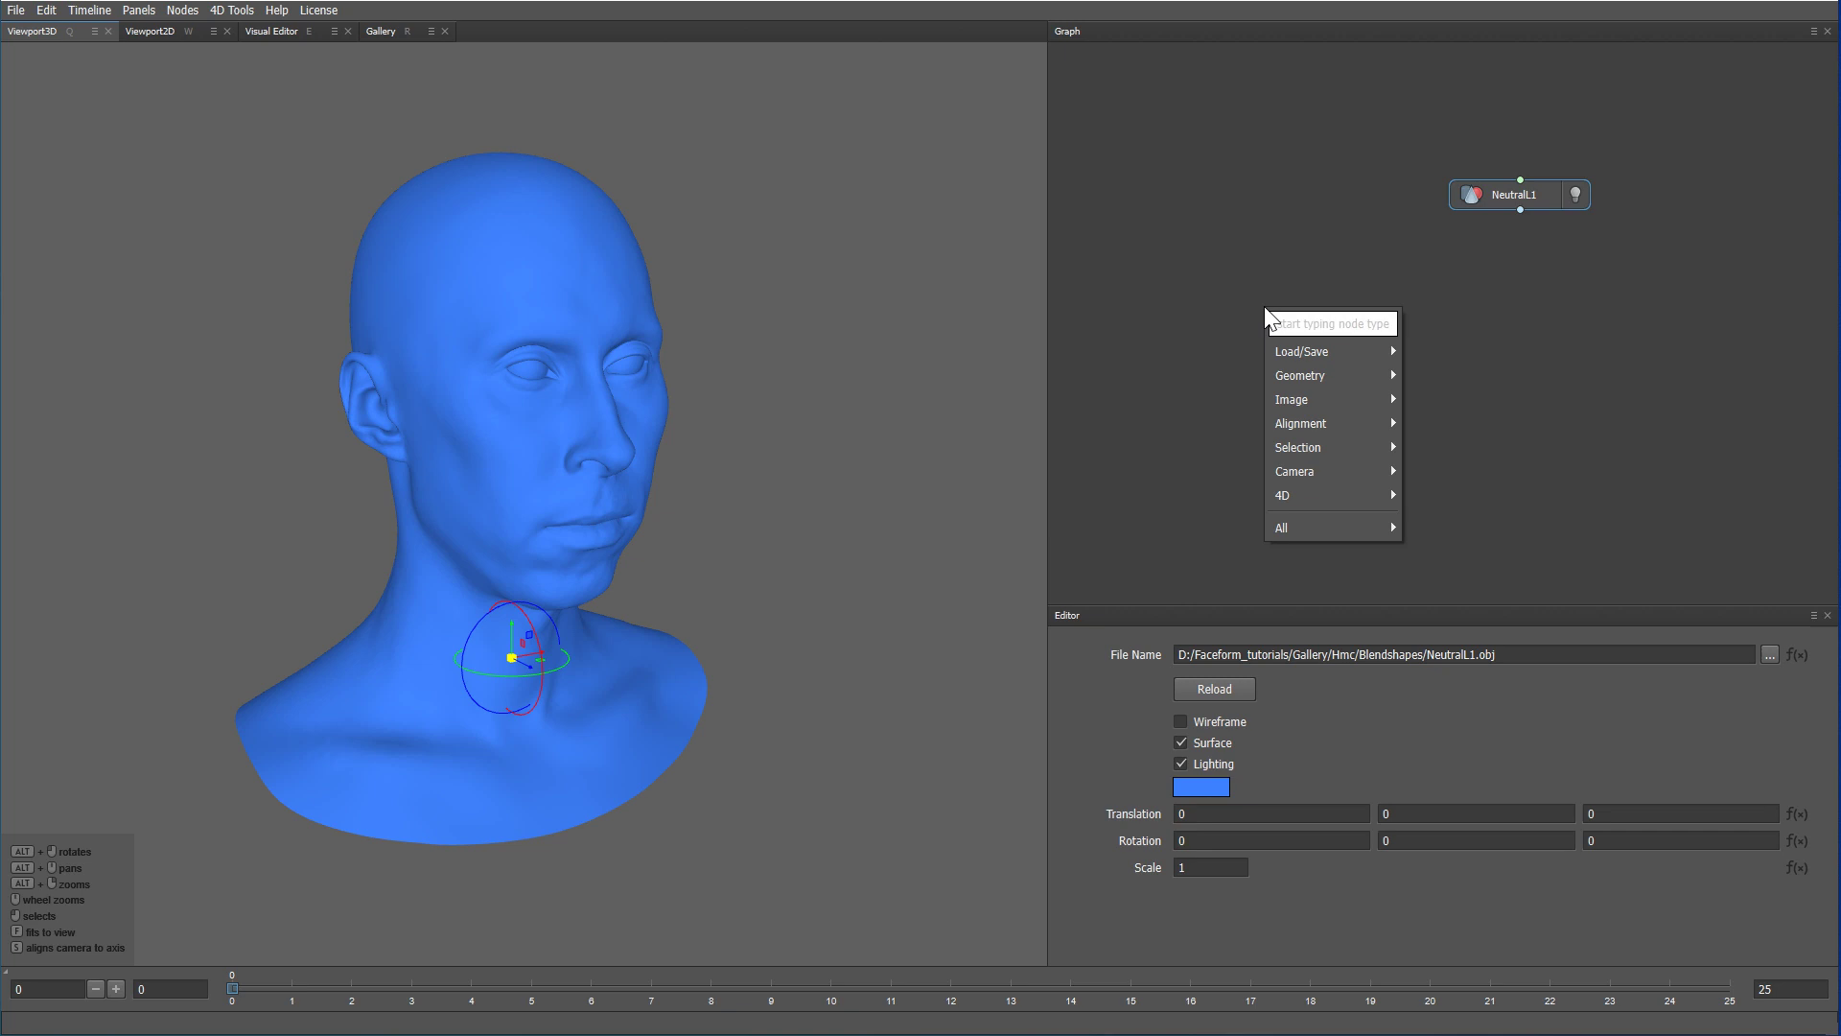
{"action": "type", "text": "loadver"}
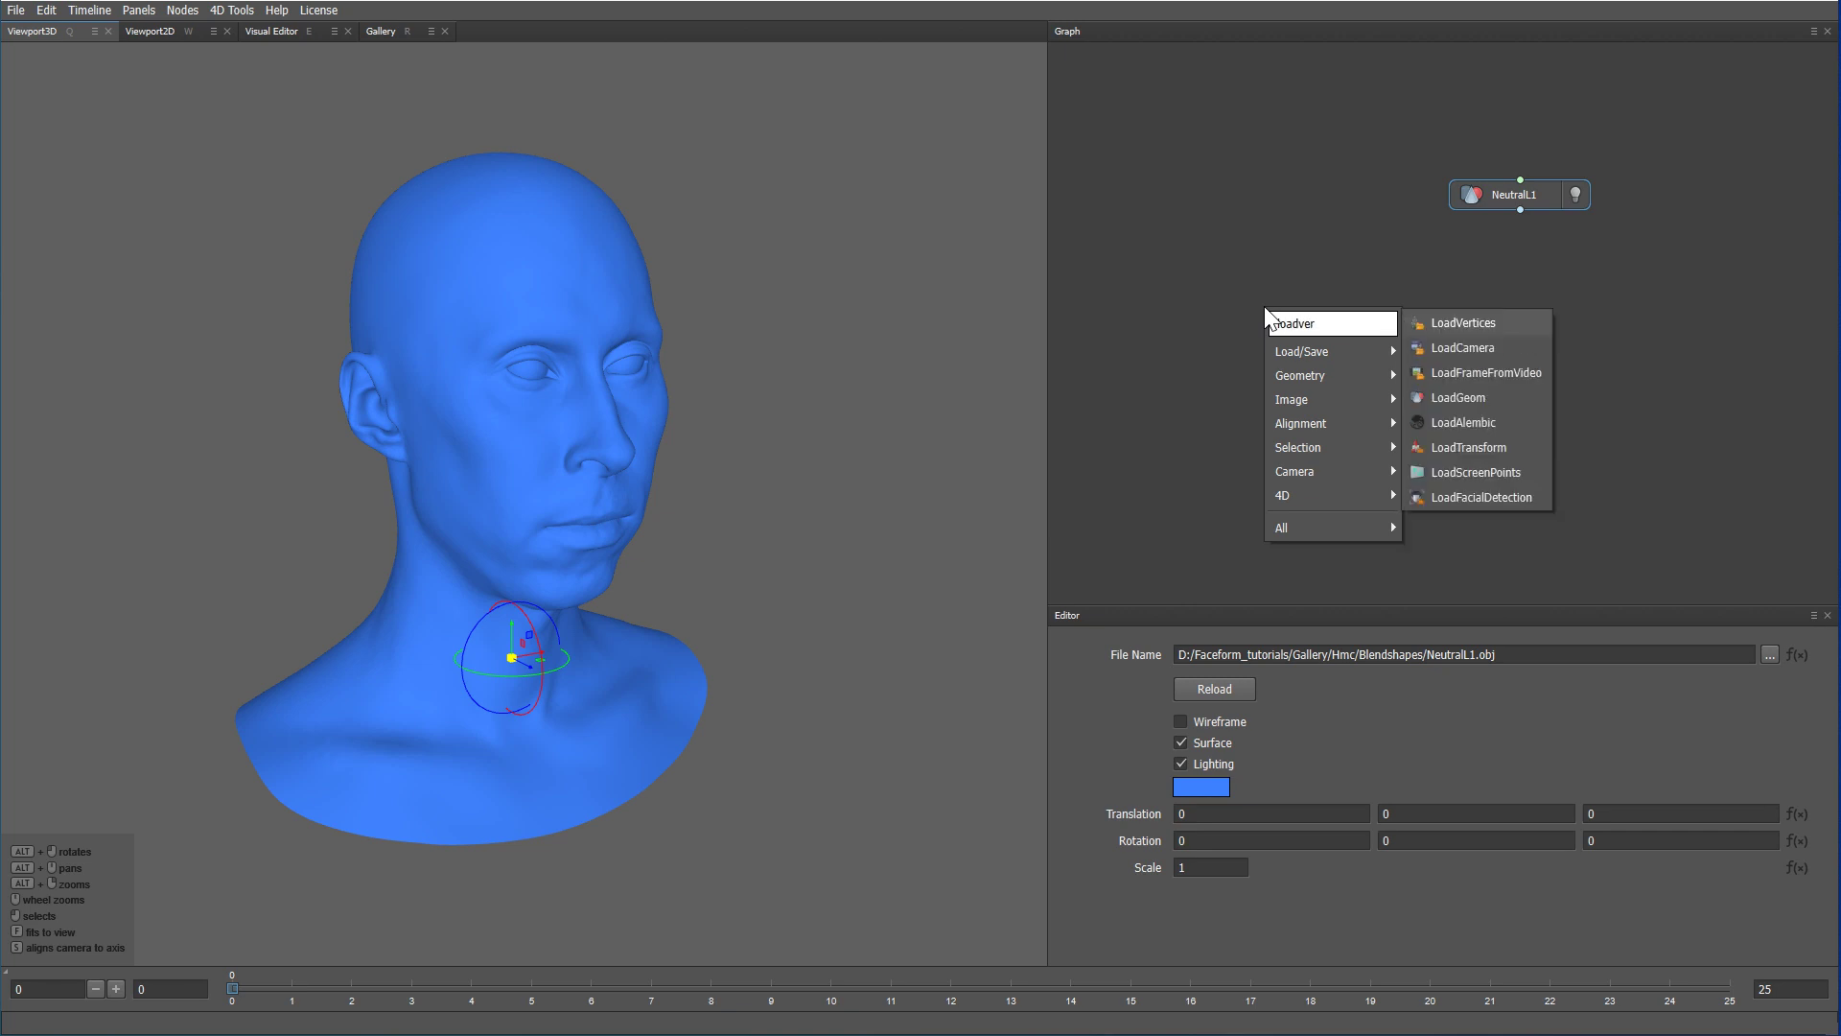
{"action": "left_click", "coordinate": [1431, 322]}
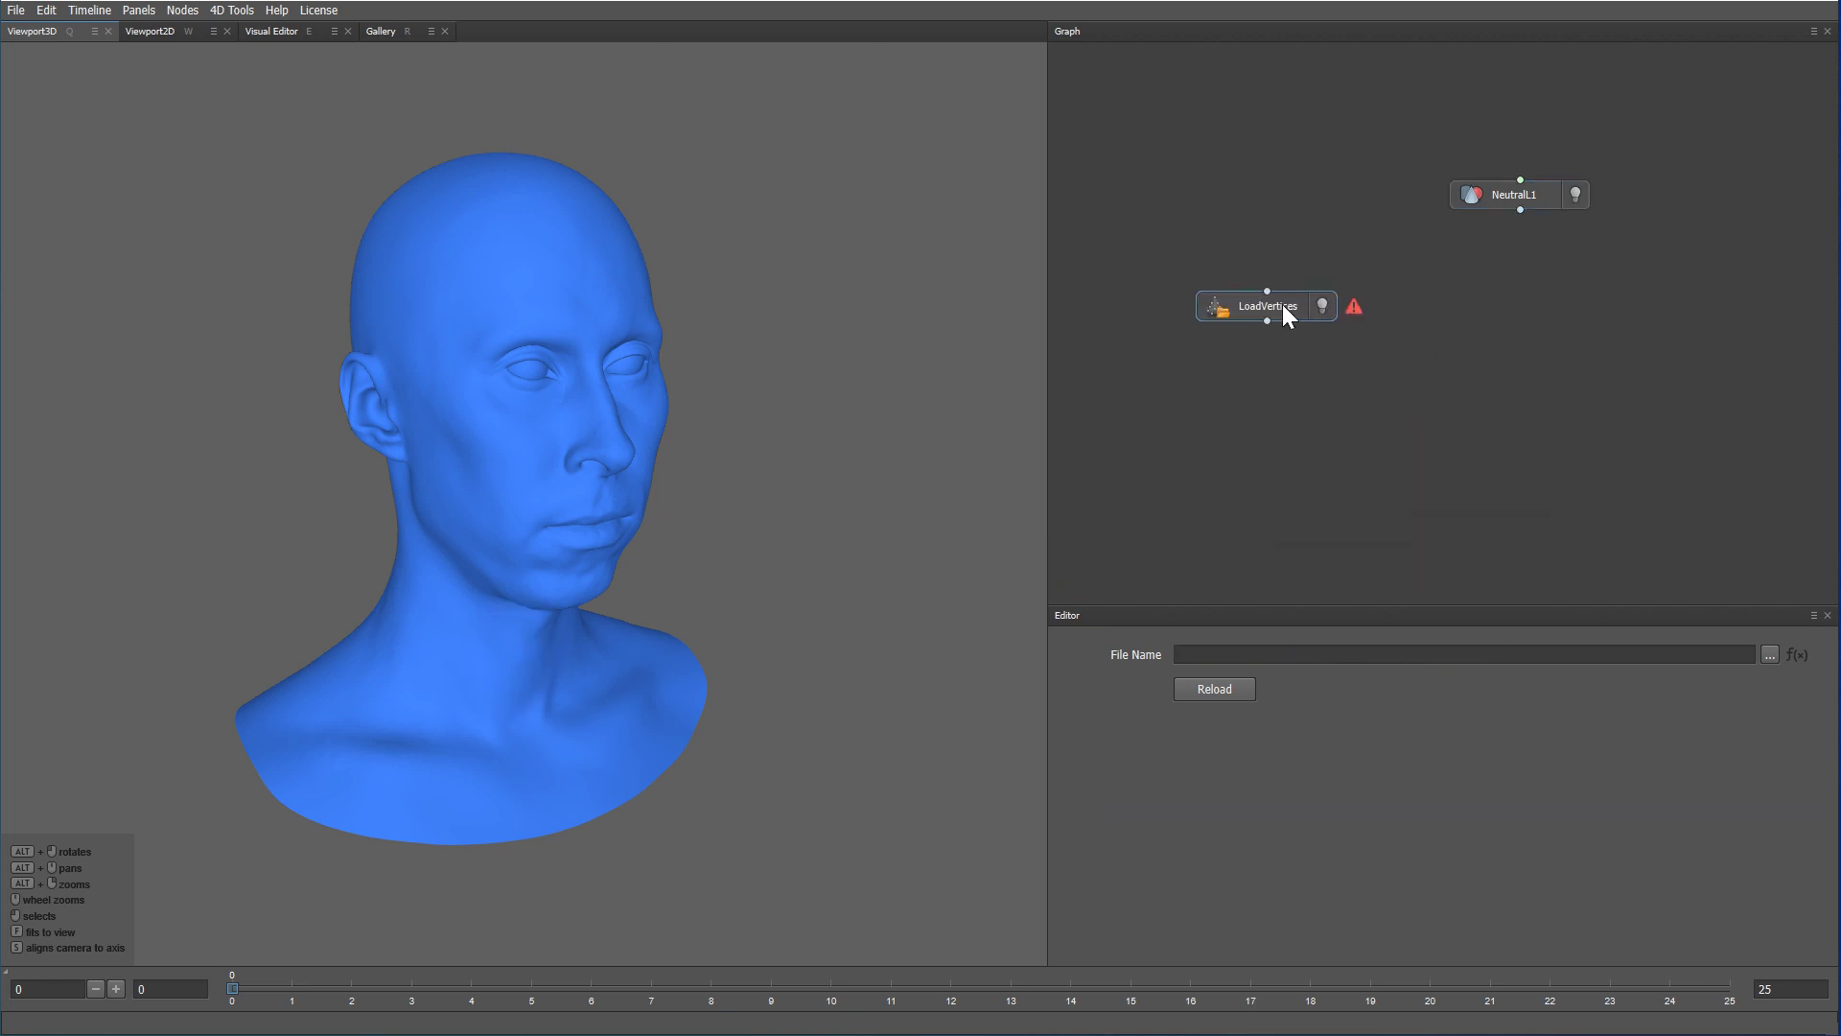
{"action": "left_click_drag", "start_coordinate": [1283, 303], "coordinate": [1324, 297]}
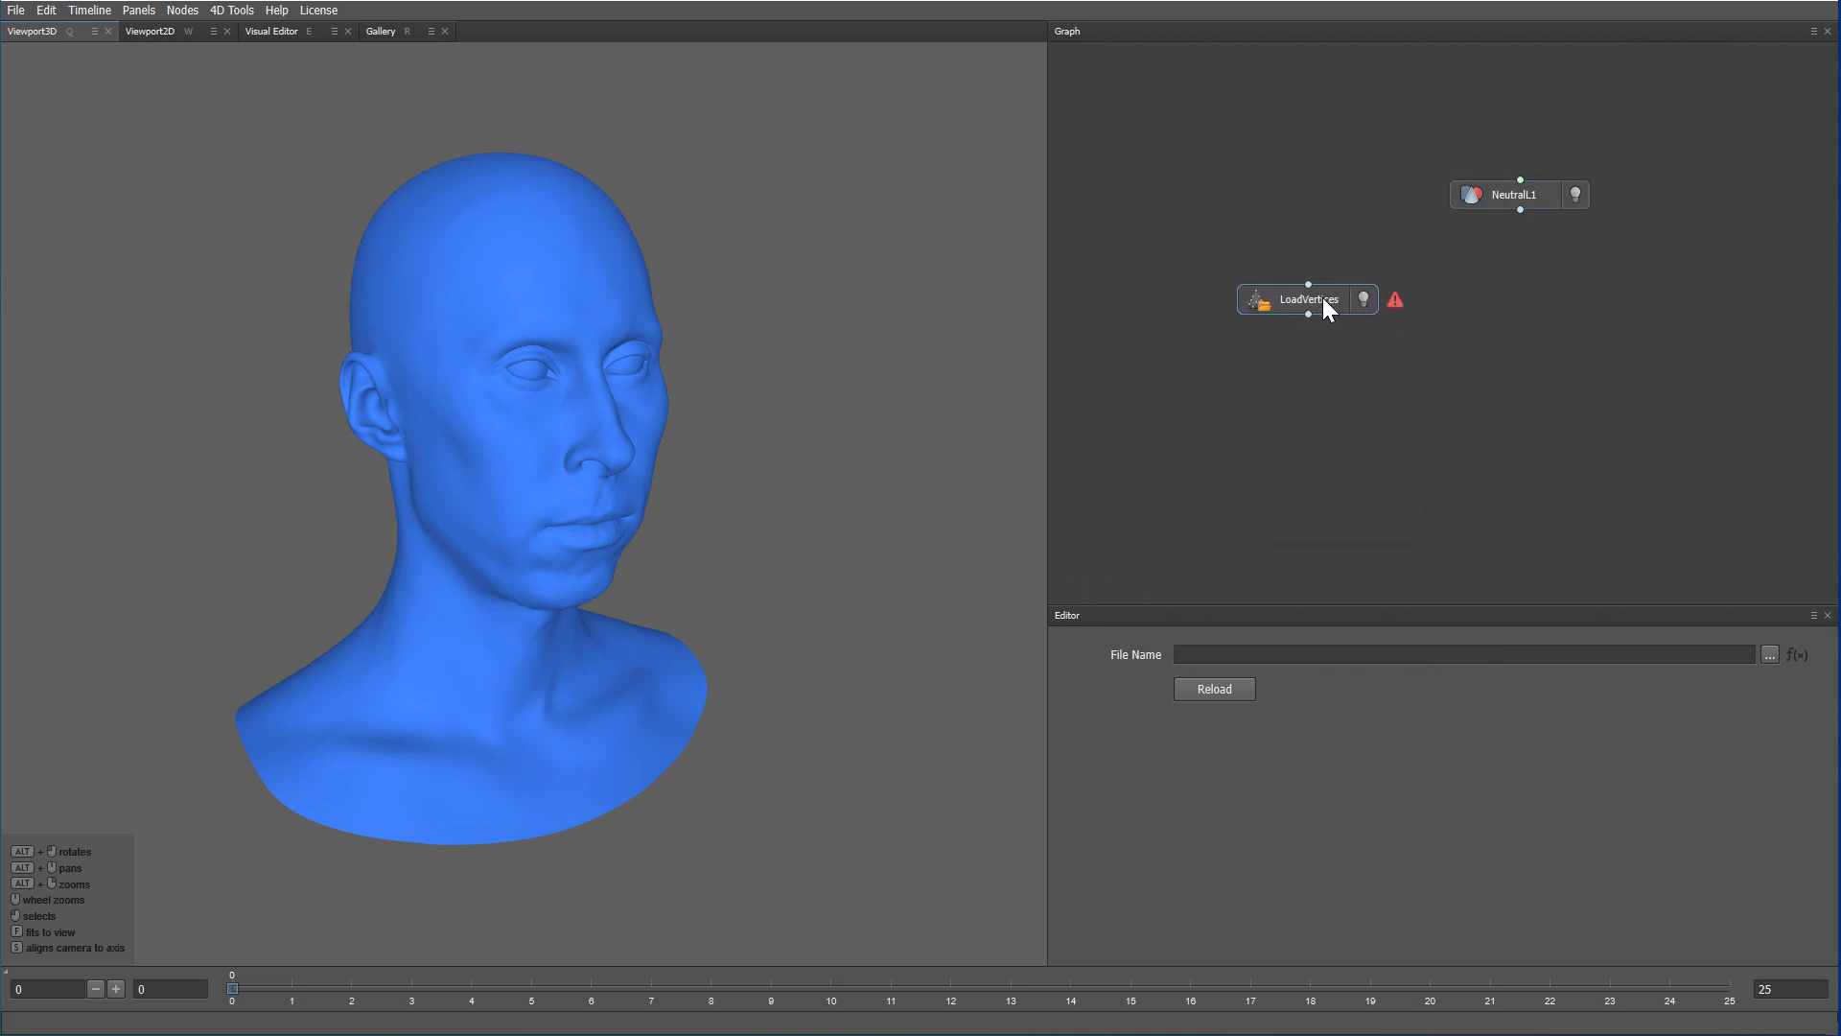
- Load all Frame .ply files from Take01/Wrapping into LoadVertices
{"action": "left_click", "coordinate": [1769, 655]}
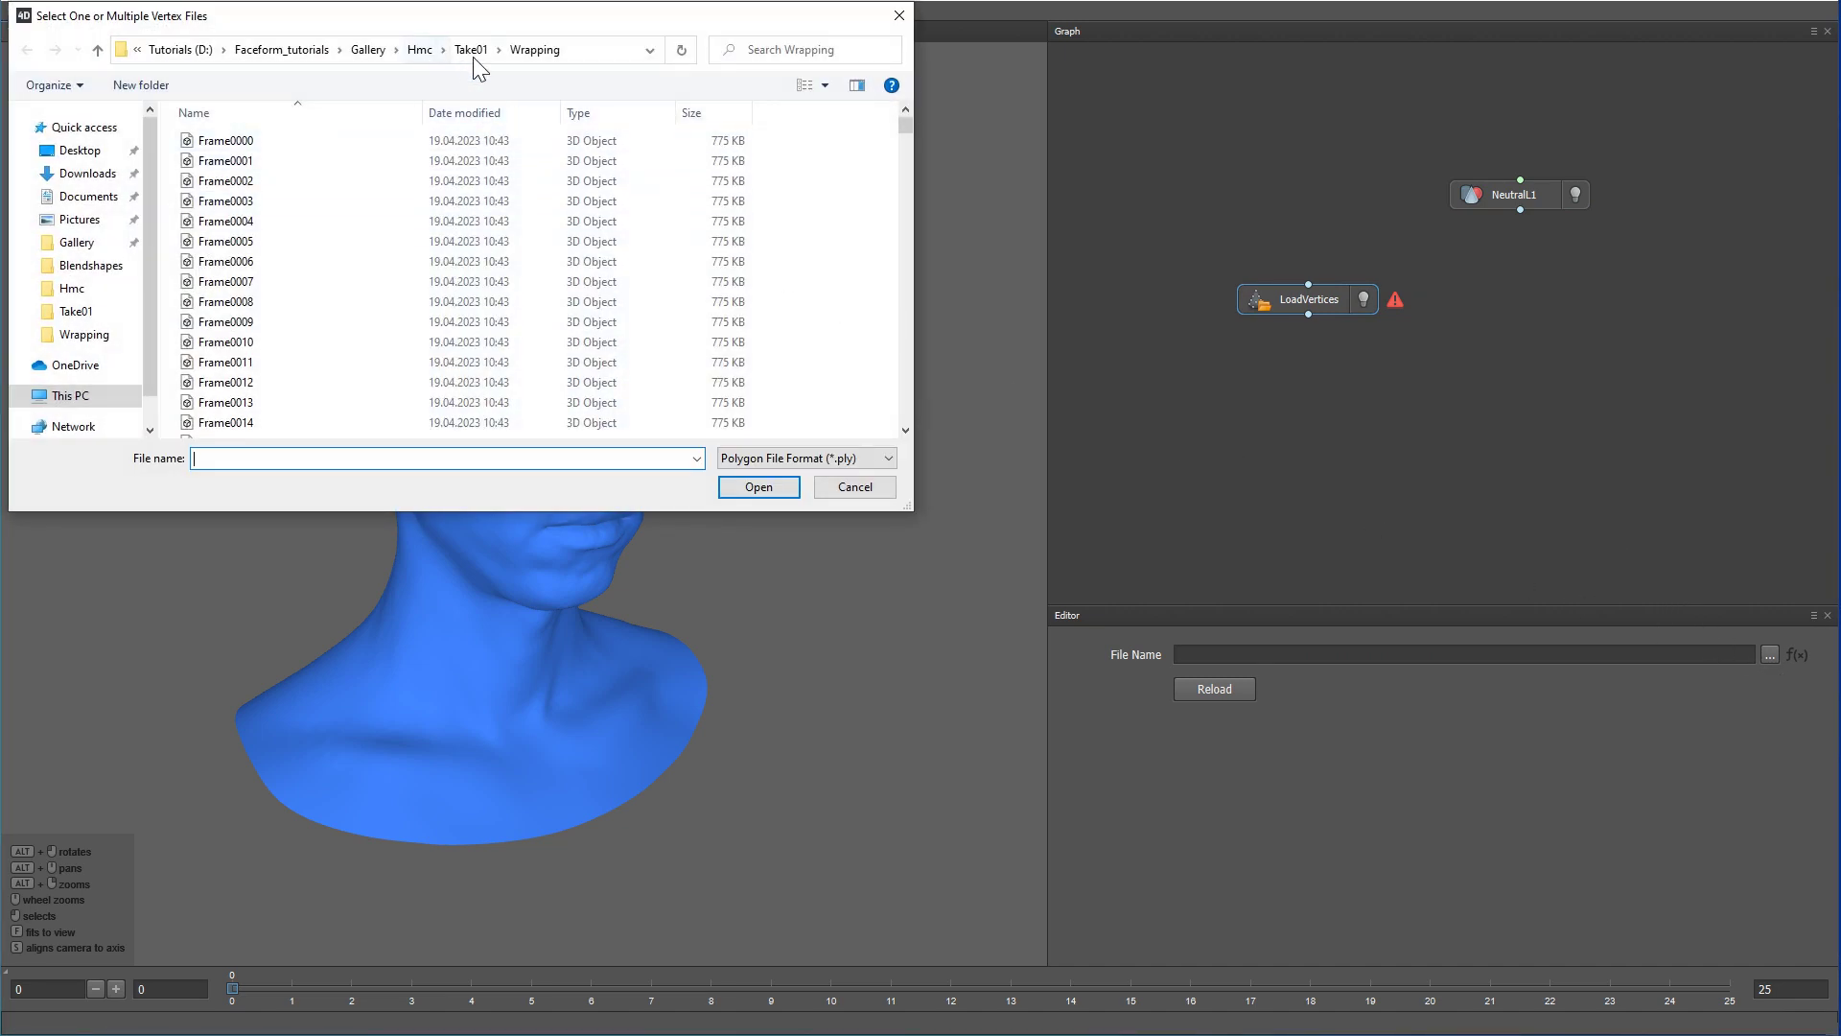
{"action": "left_click", "coordinate": [401, 157]}
{"action": "key", "text": "ctrl+a"}
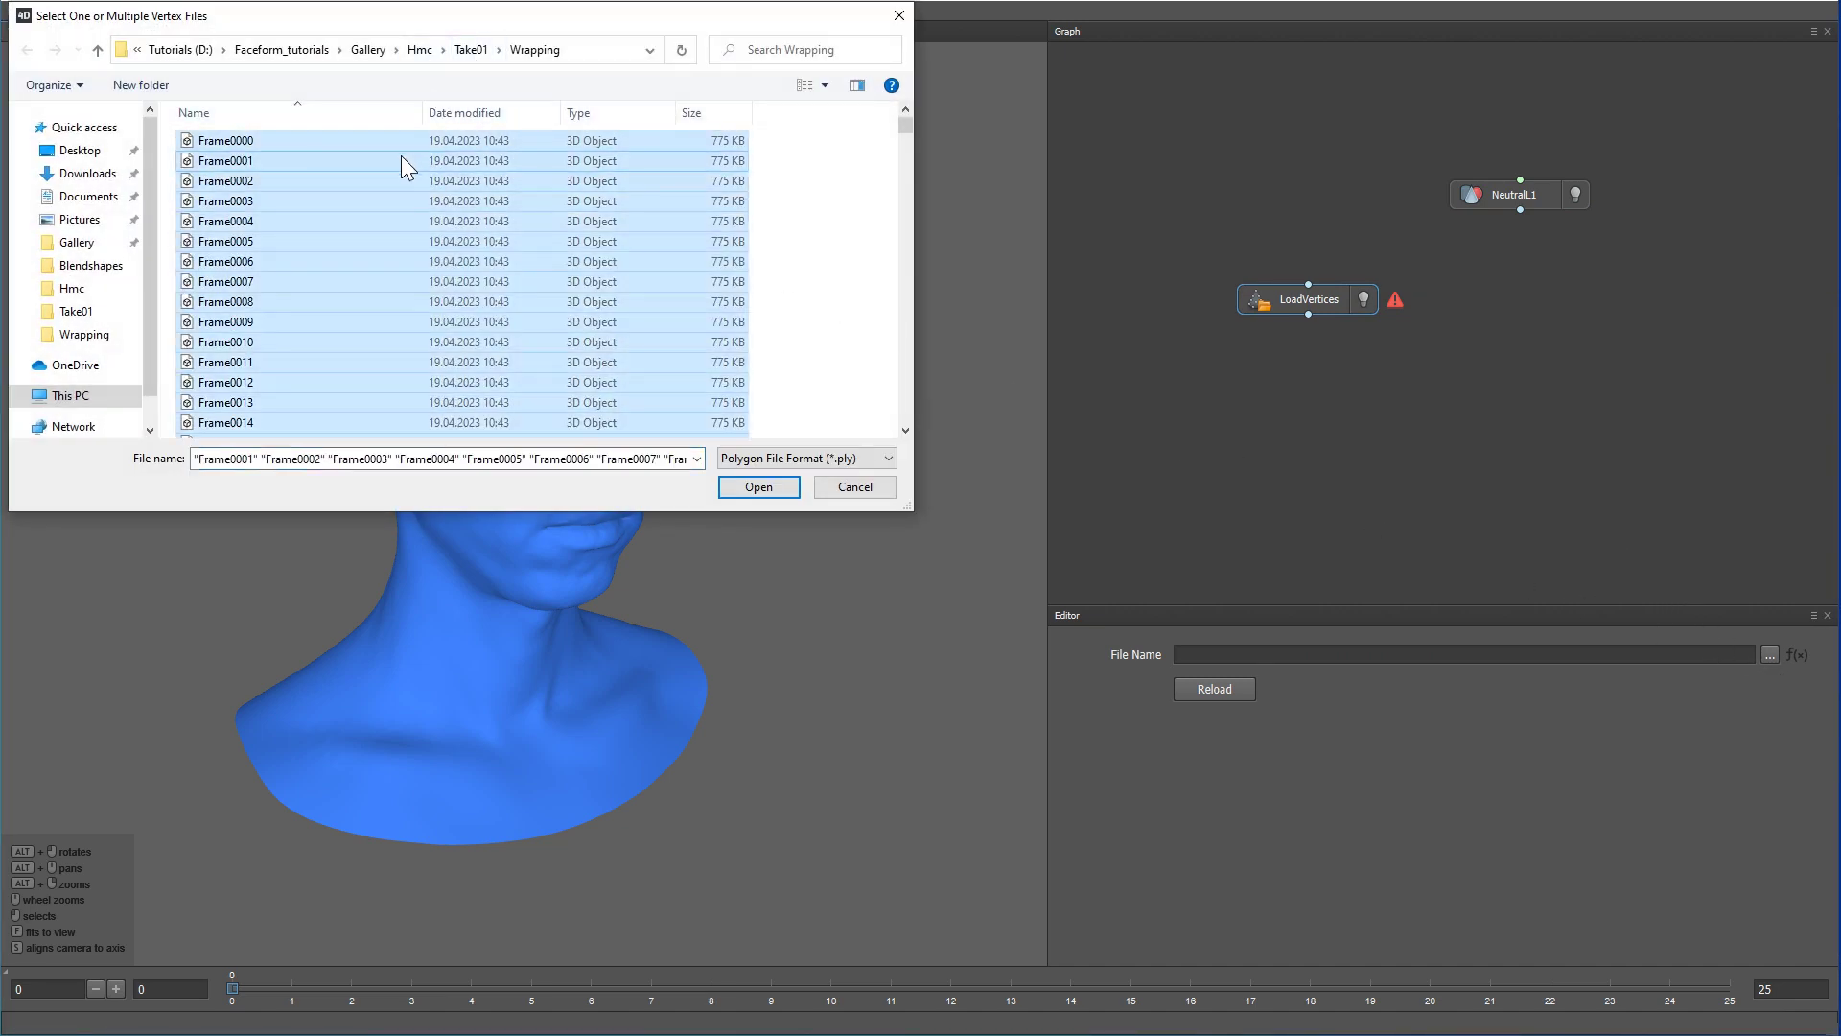
{"action": "left_click", "coordinate": [750, 487]}
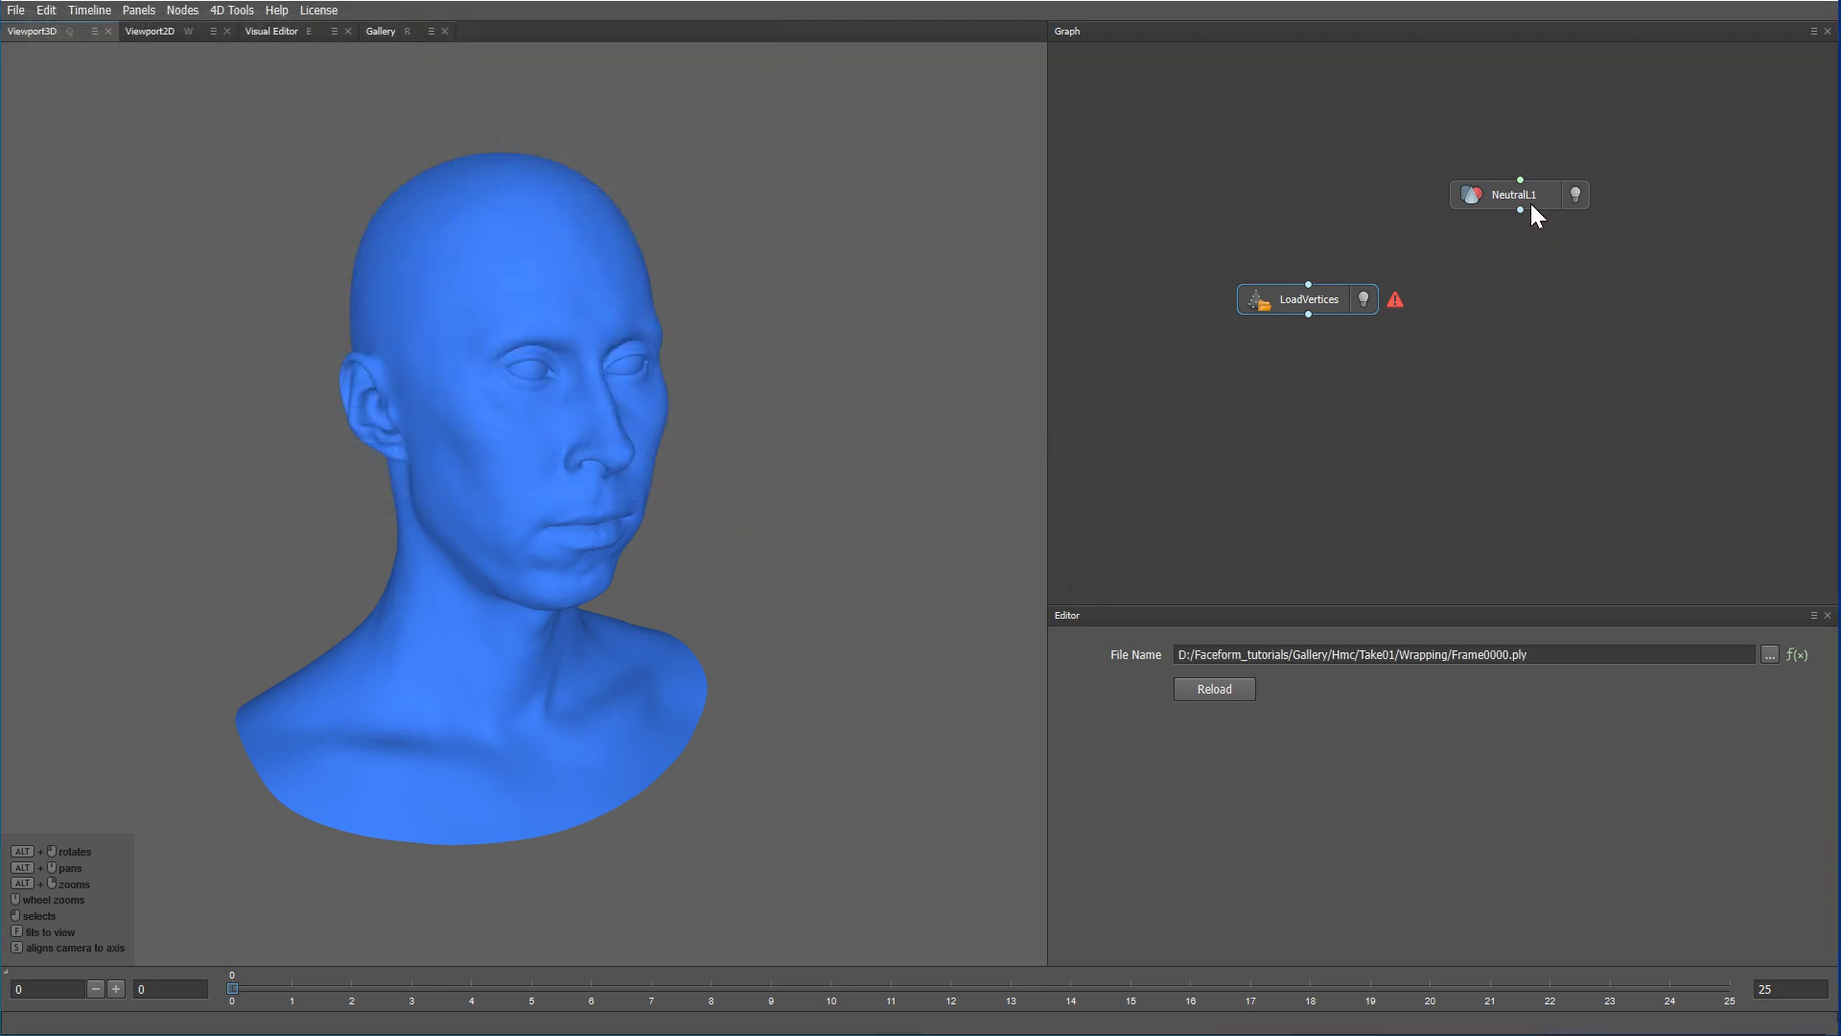
- Wire NeutralL1 into LoadVertices as base geometry and hide the neutral head
{"action": "left_click_drag", "start_coordinate": [1519, 207], "coordinate": [1316, 280]}
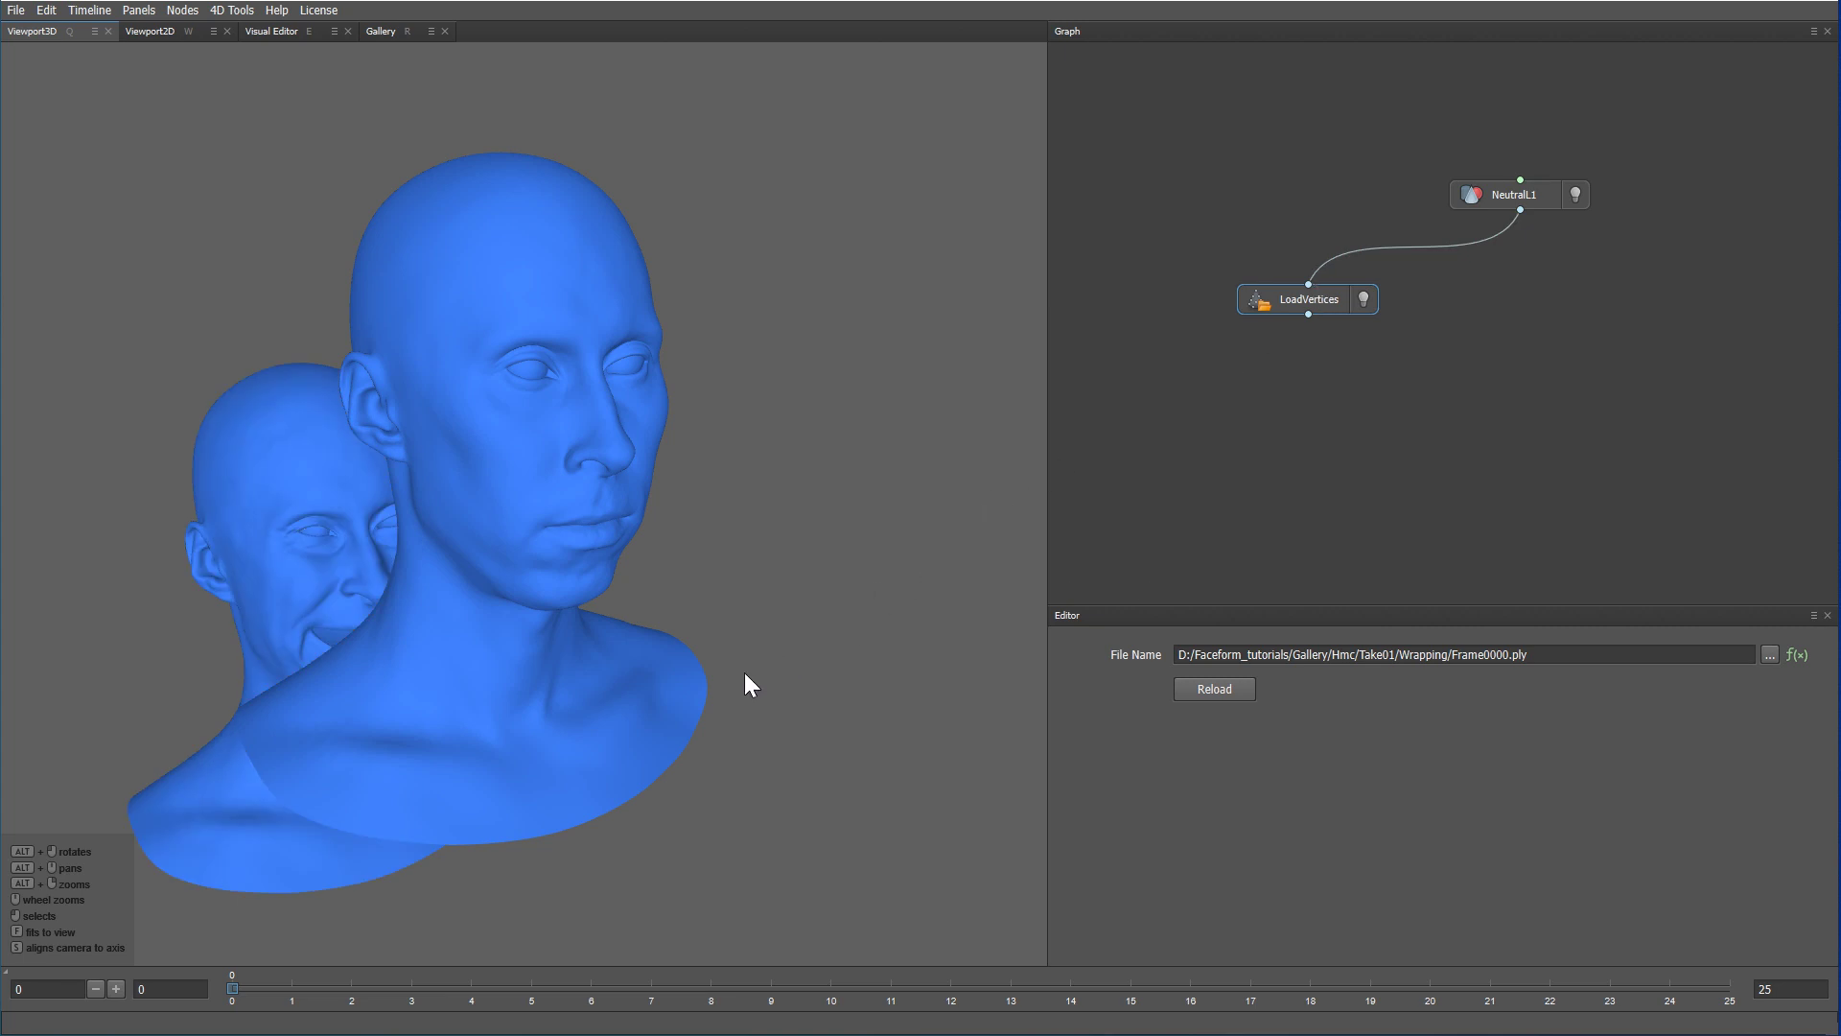
{"action": "left_click_drag", "start_coordinate": [745, 673], "coordinate": [690, 623], "text": "alt"}
{"action": "left_click", "coordinate": [1363, 300]}
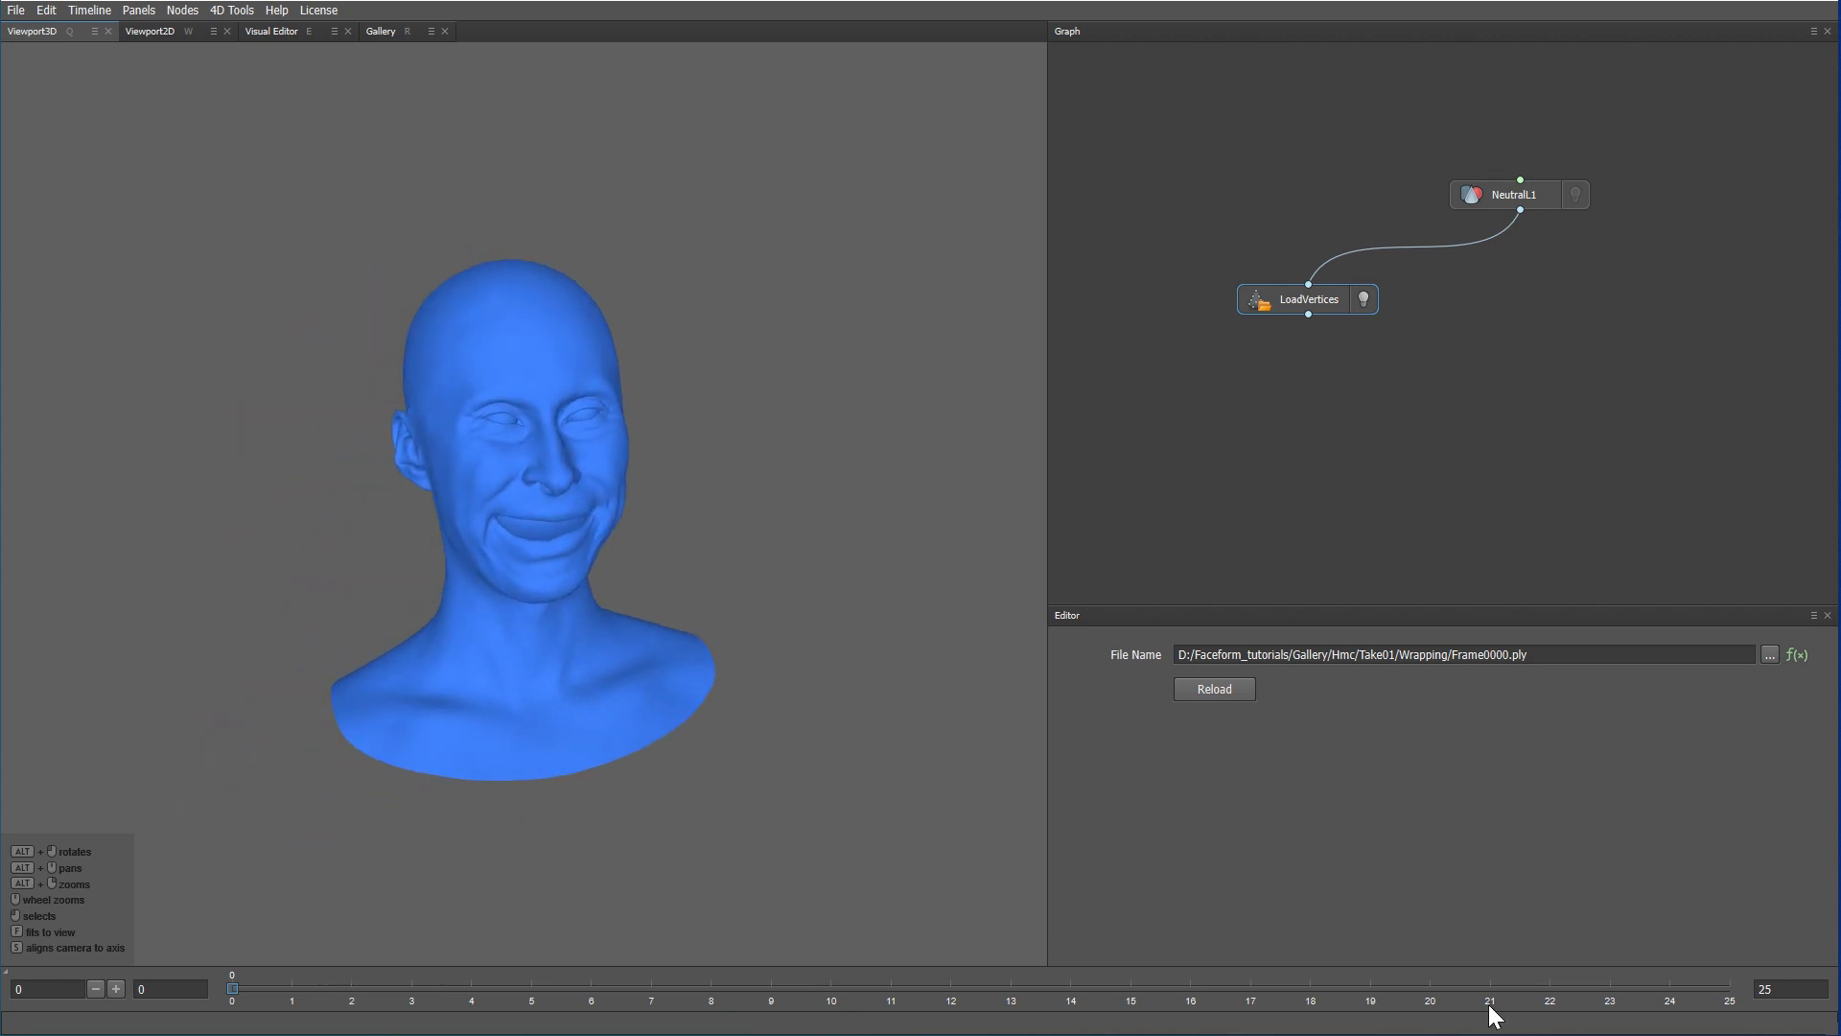
- Set the timeline end frame to 985 and scrub to about frame 665
{"action": "double_click", "coordinate": [1789, 989]}
{"action": "type", "text": "985"}
{"action": "key", "text": "Return"}
{"action": "left_click_drag", "start_coordinate": [568, 977], "coordinate": [858, 984]}
{"action": "left_click_drag", "start_coordinate": [985, 988], "coordinate": [1471, 982]}
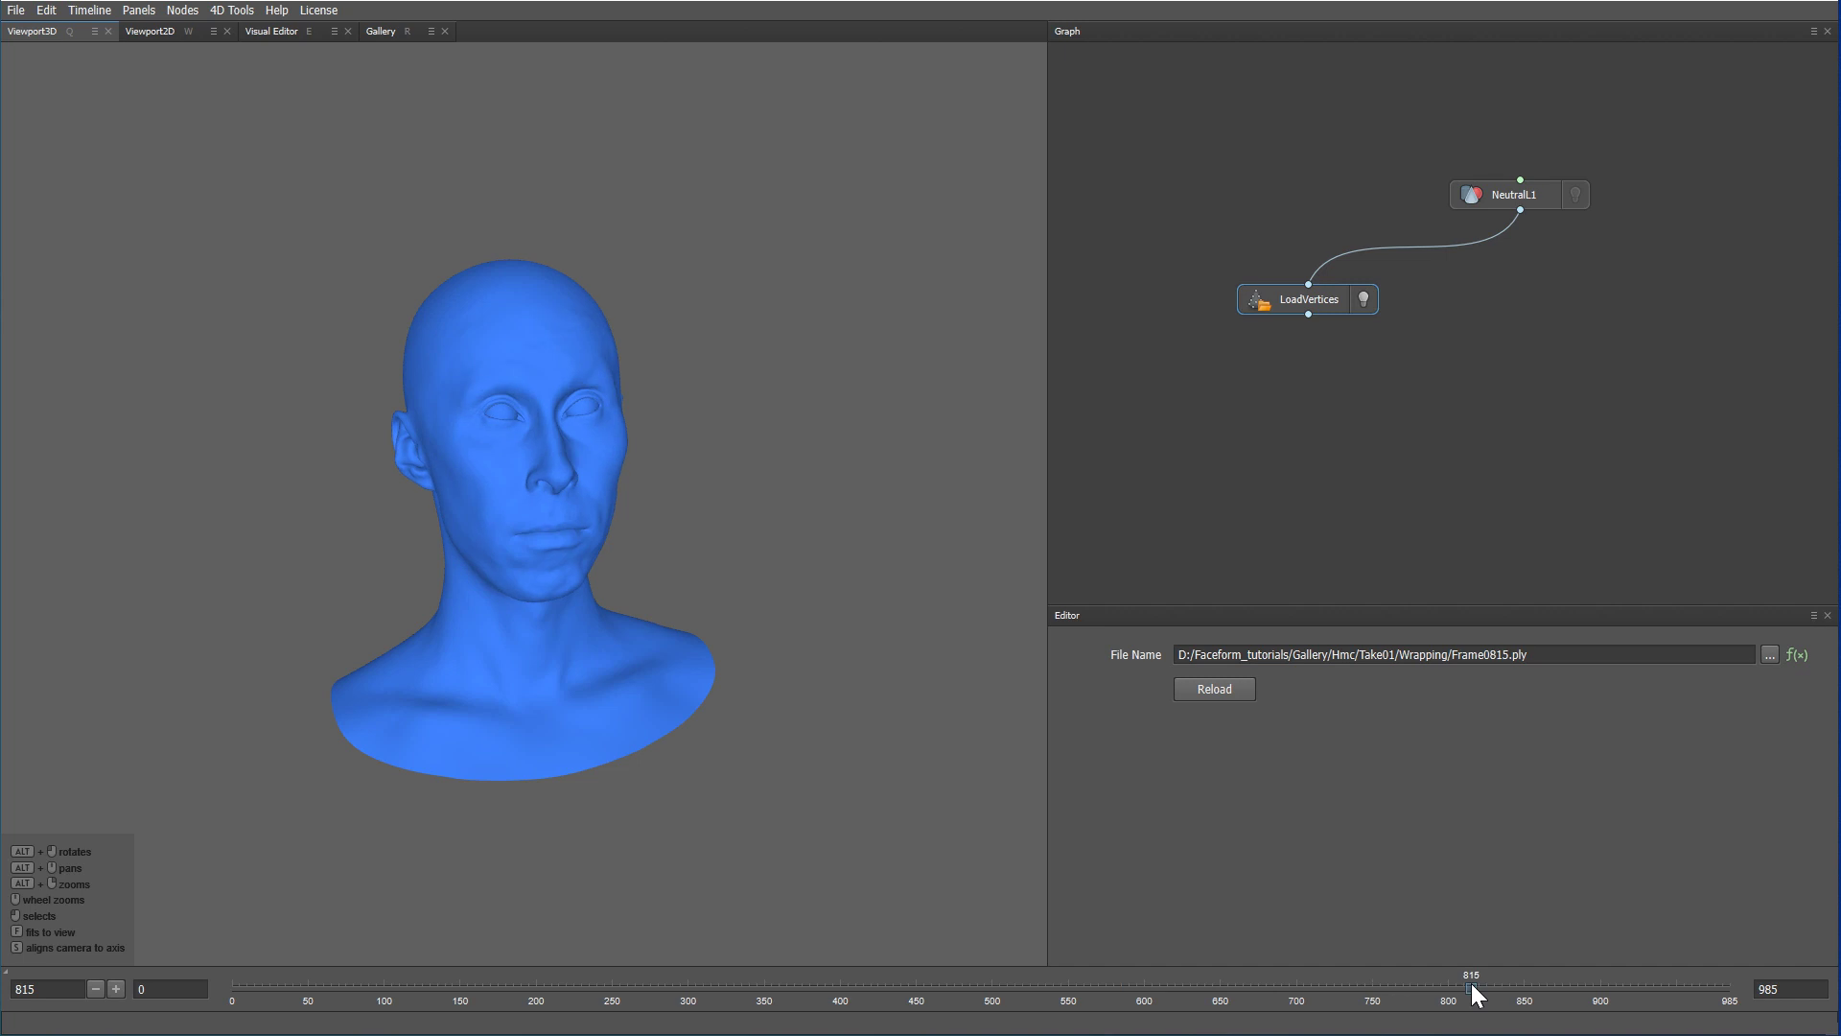
{"action": "left_click_drag", "start_coordinate": [650, 837], "coordinate": [586, 842], "text": "alt"}
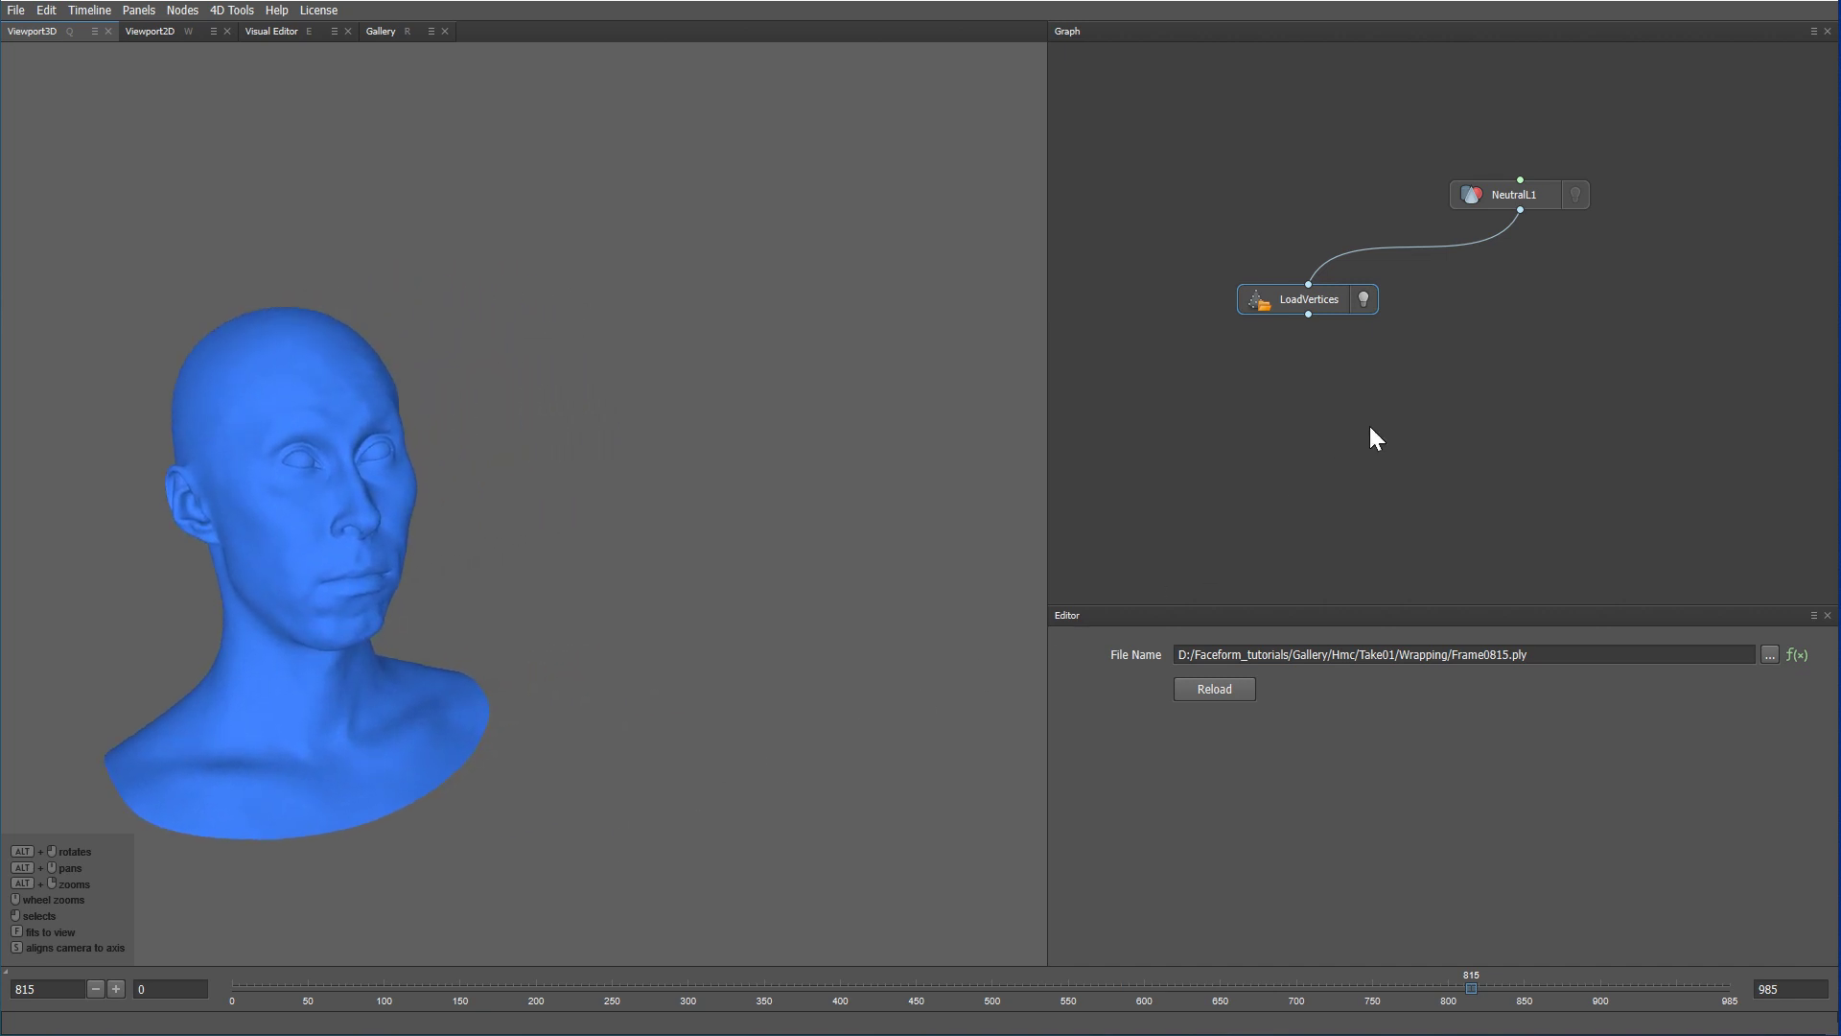
- Toggle the neutral head on and off to compare, then view both from the side
{"action": "left_click", "coordinate": [1574, 193]}
{"action": "left_click", "coordinate": [1575, 193]}
{"action": "left_click", "coordinate": [1575, 193]}
{"action": "left_click", "coordinate": [1574, 193]}
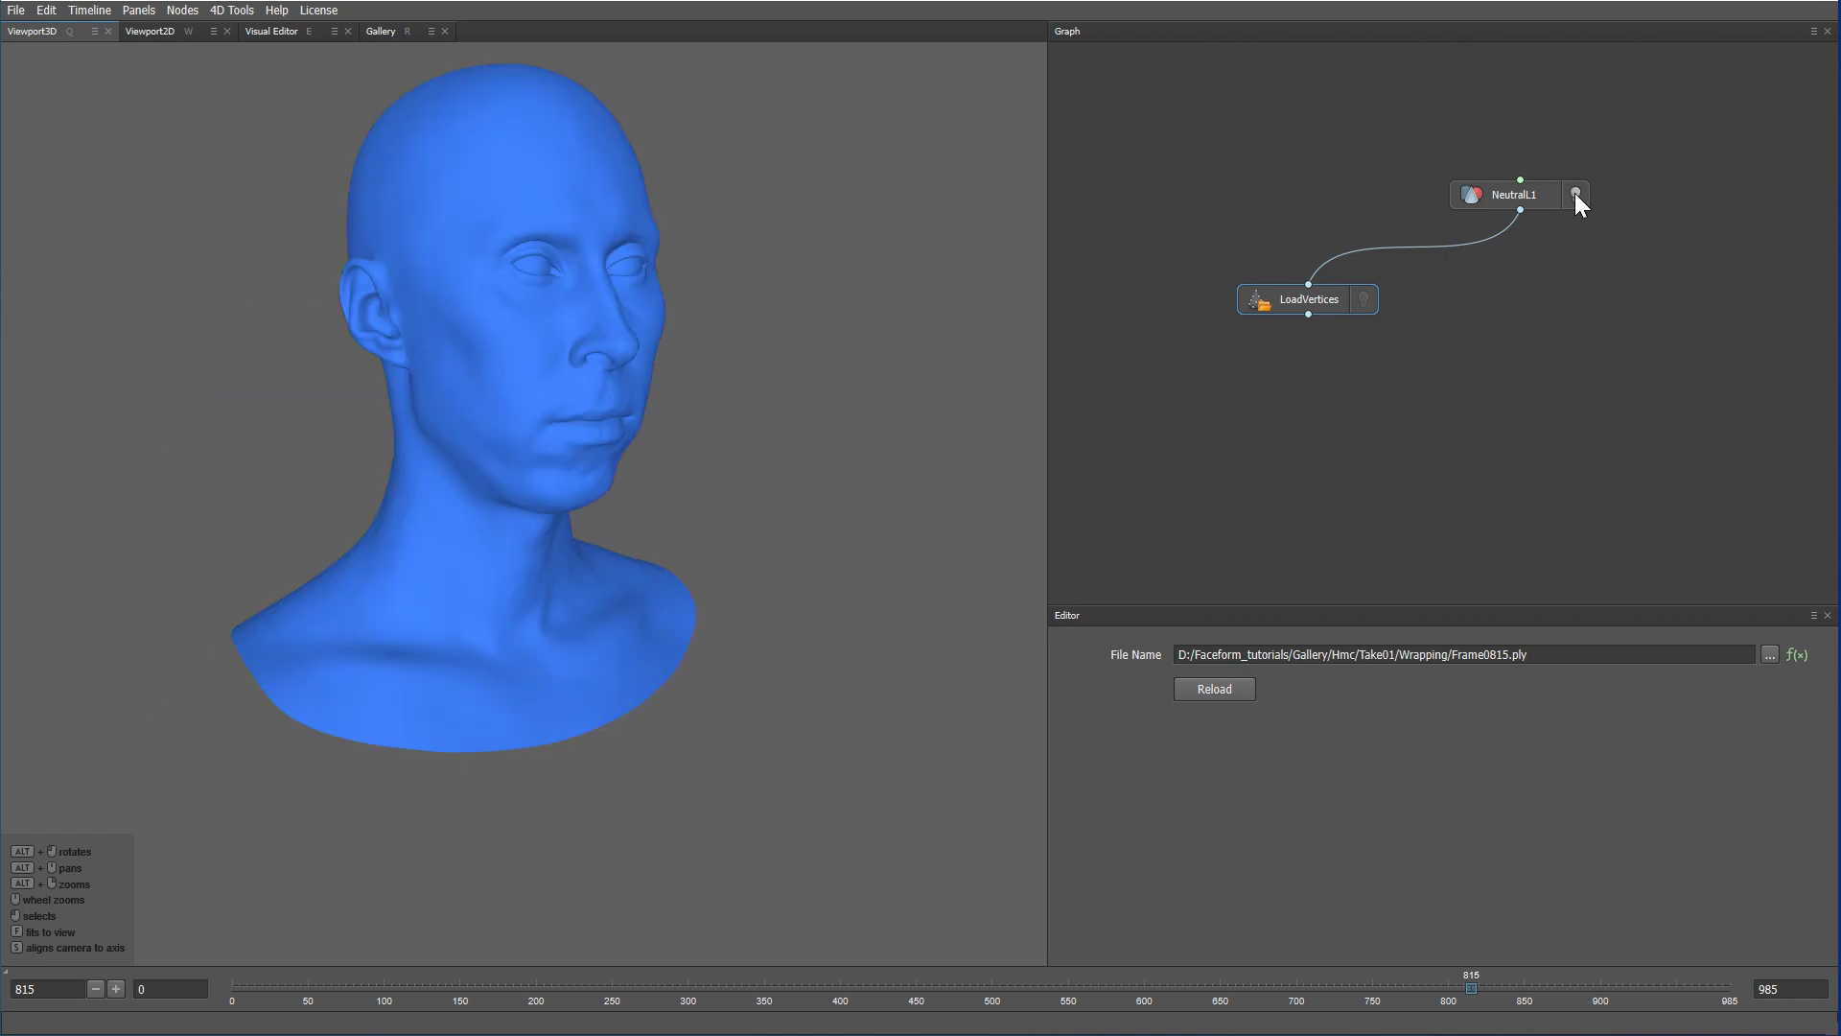
{"action": "left_click", "coordinate": [1574, 193]}
{"action": "left_click", "coordinate": [1575, 195]}
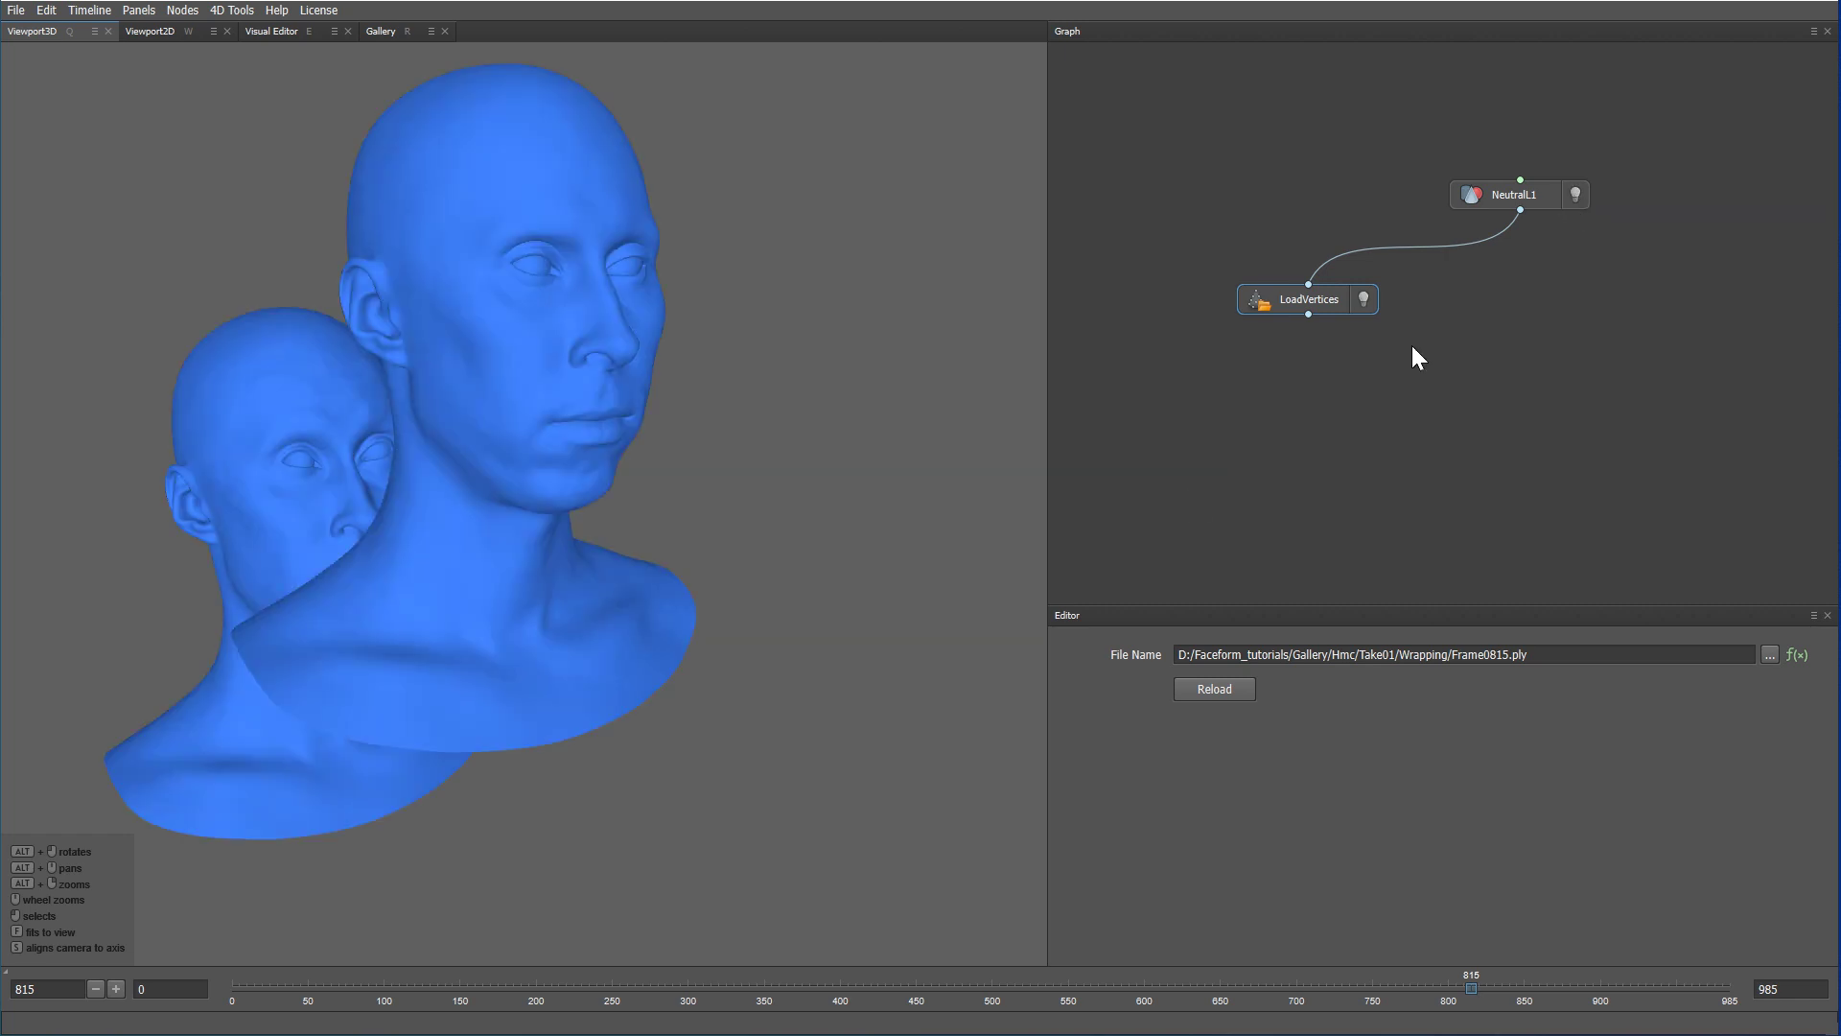
{"action": "left_click_drag", "start_coordinate": [584, 697], "coordinate": [709, 691], "text": "alt"}
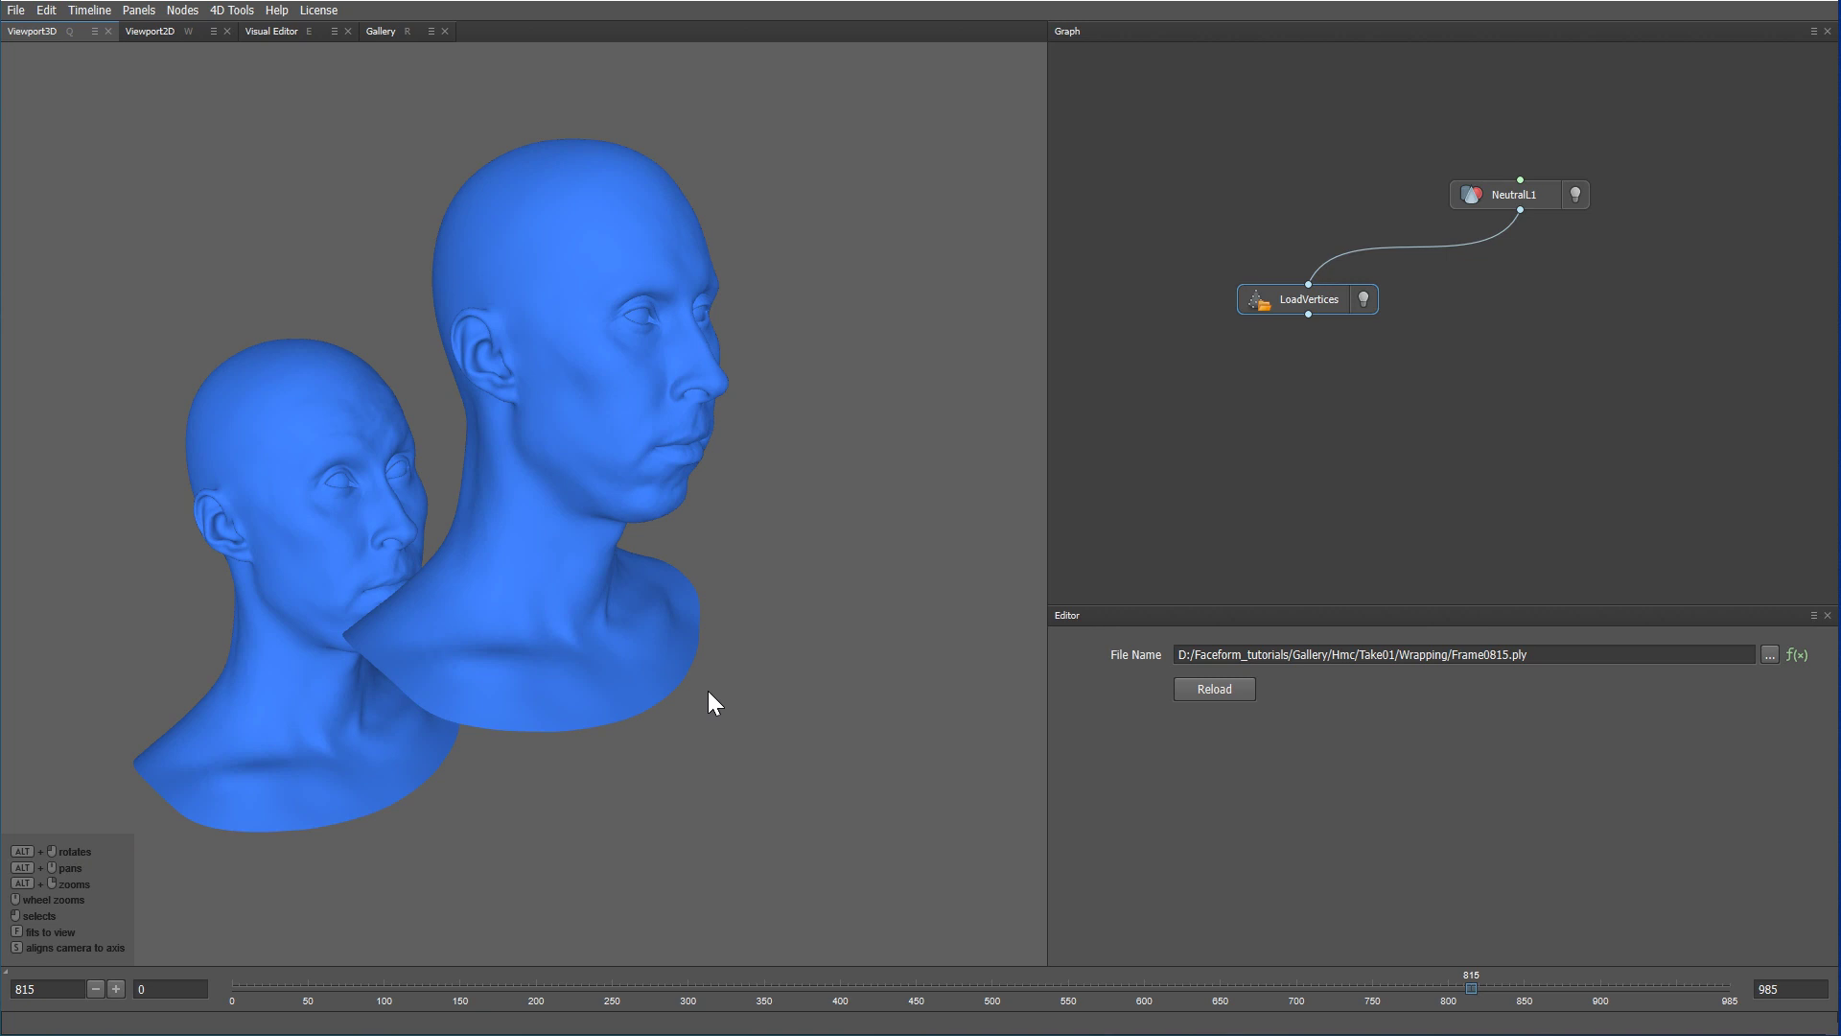
- Add a LoadTransform node below LoadVertices and link them
{"action": "key", "text": "Tab"}
{"action": "type", "text": "loadtr"}
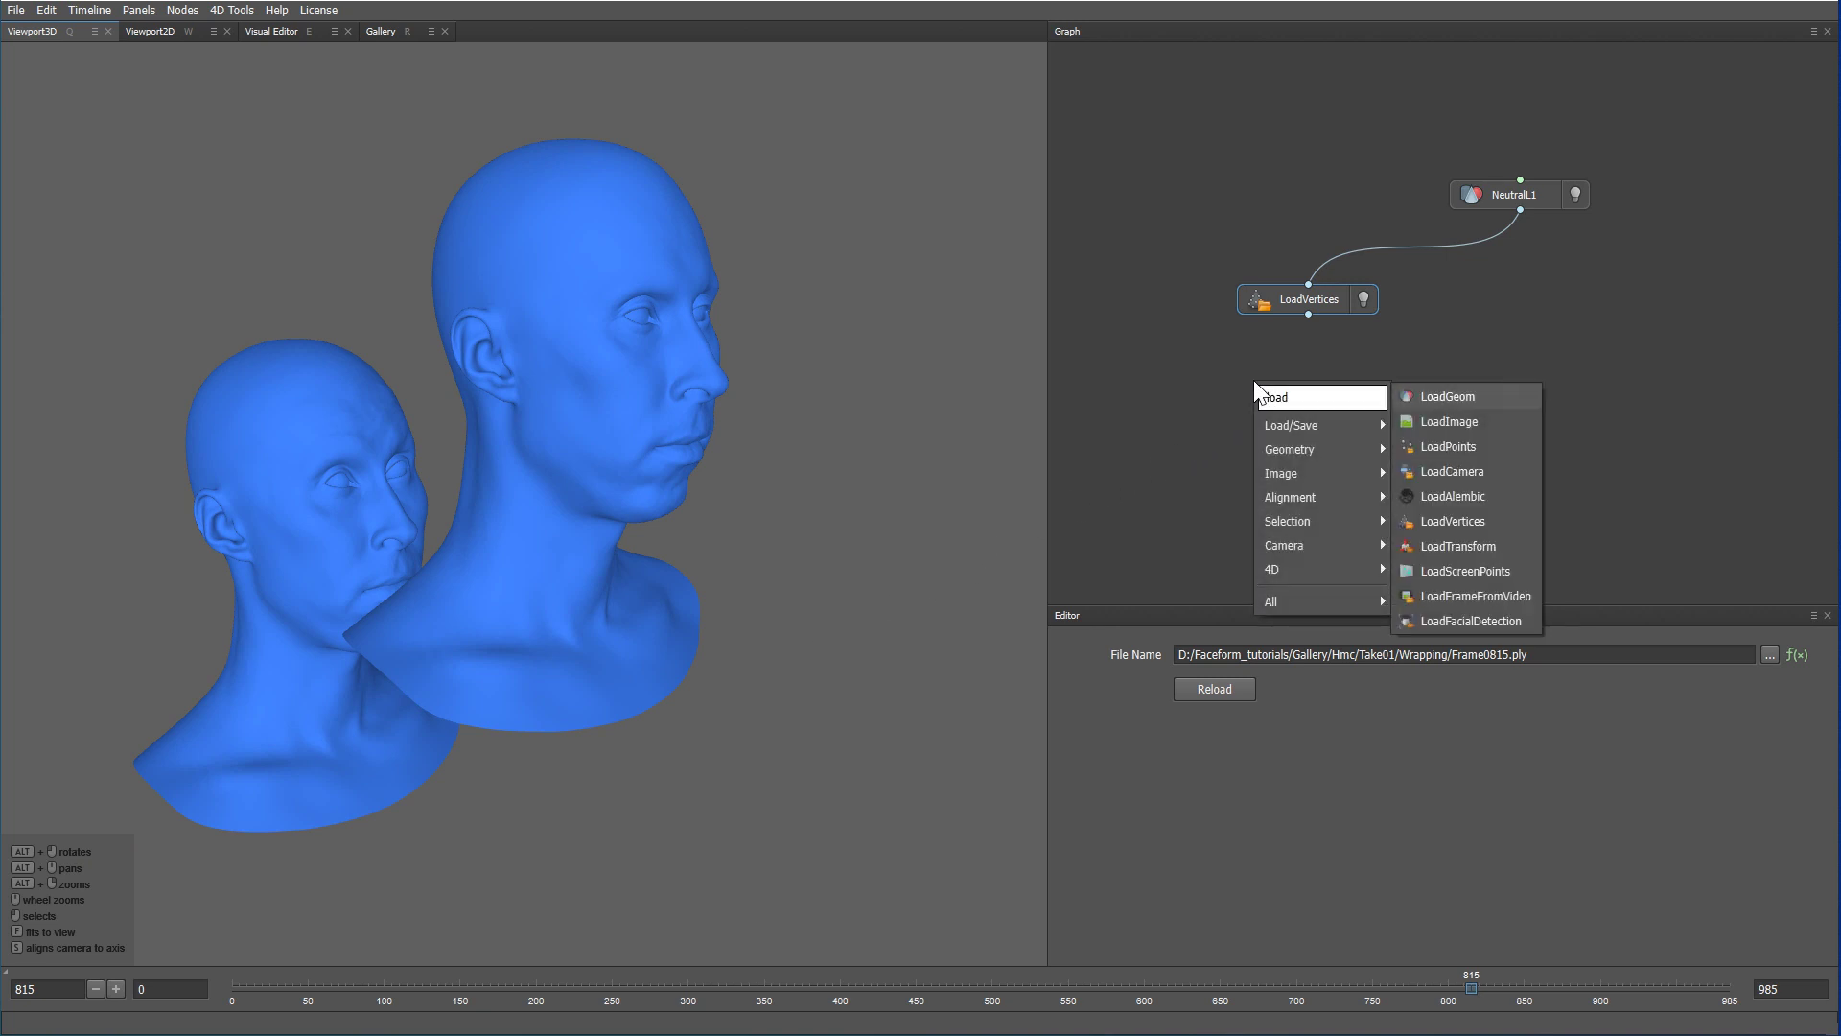
{"action": "left_click", "coordinate": [1434, 397]}
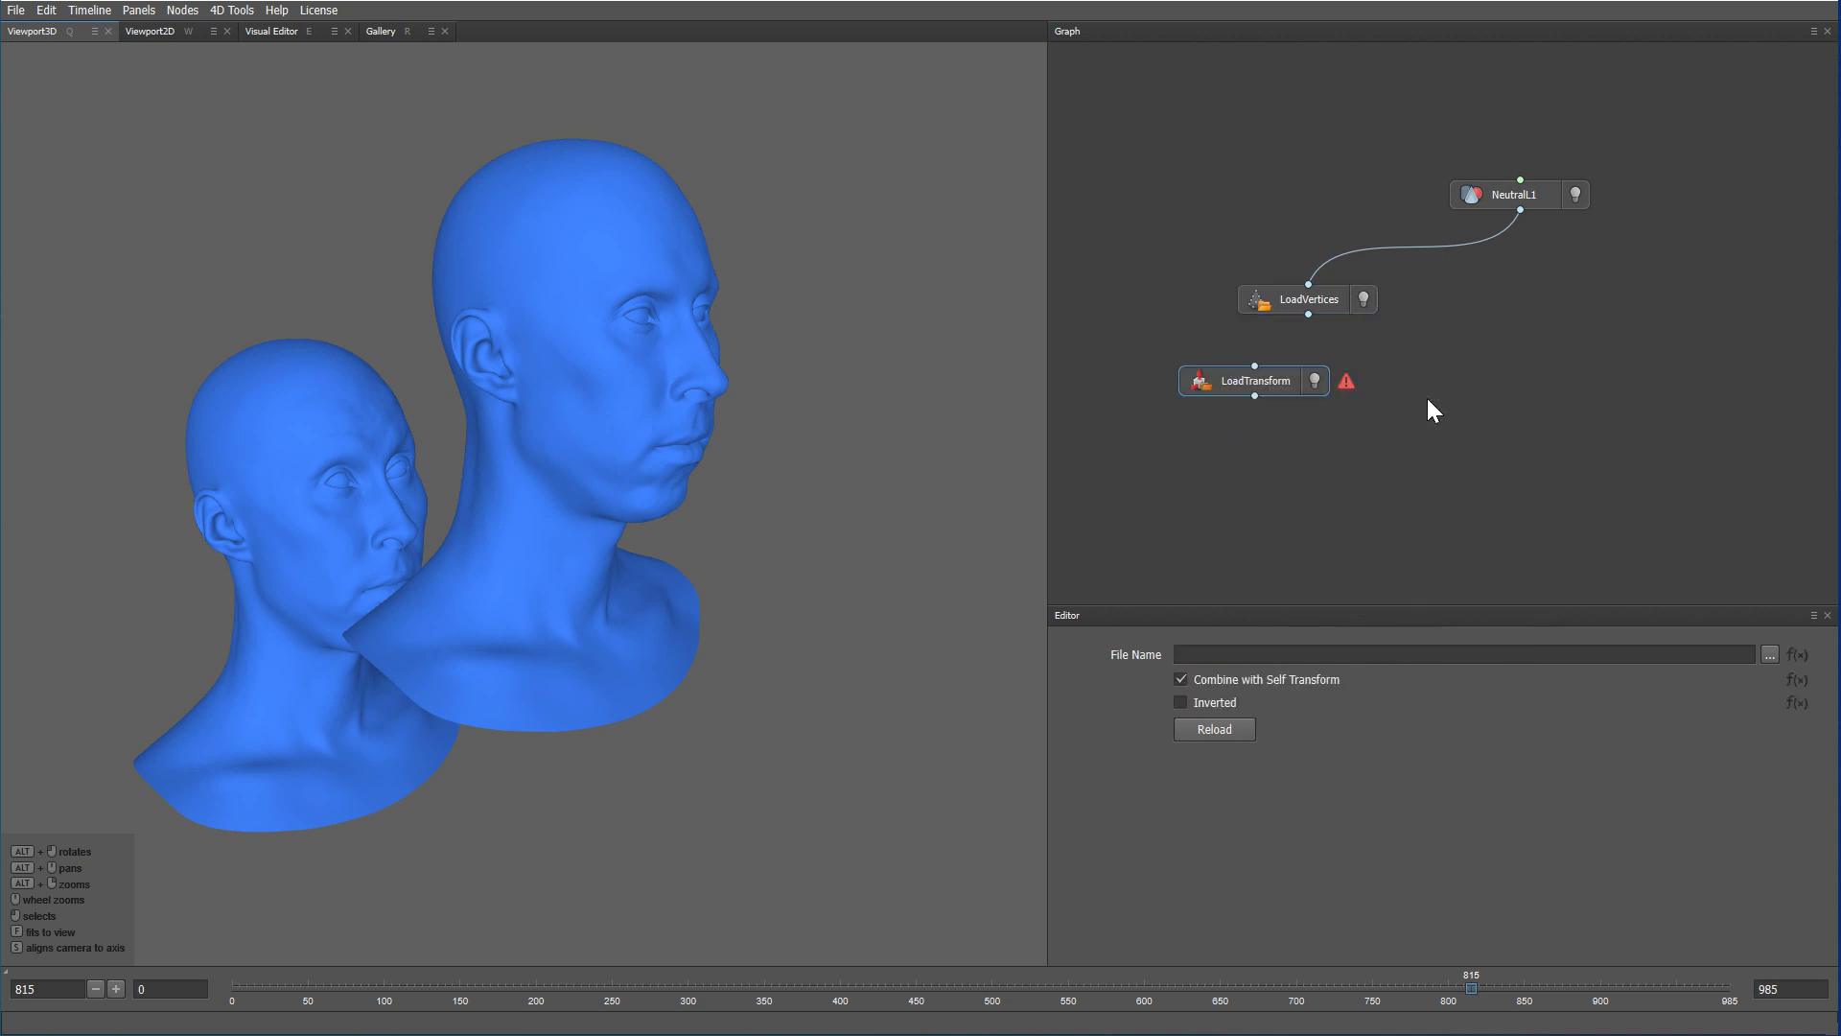
{"action": "left_click_drag", "start_coordinate": [1257, 376], "coordinate": [1309, 355]}
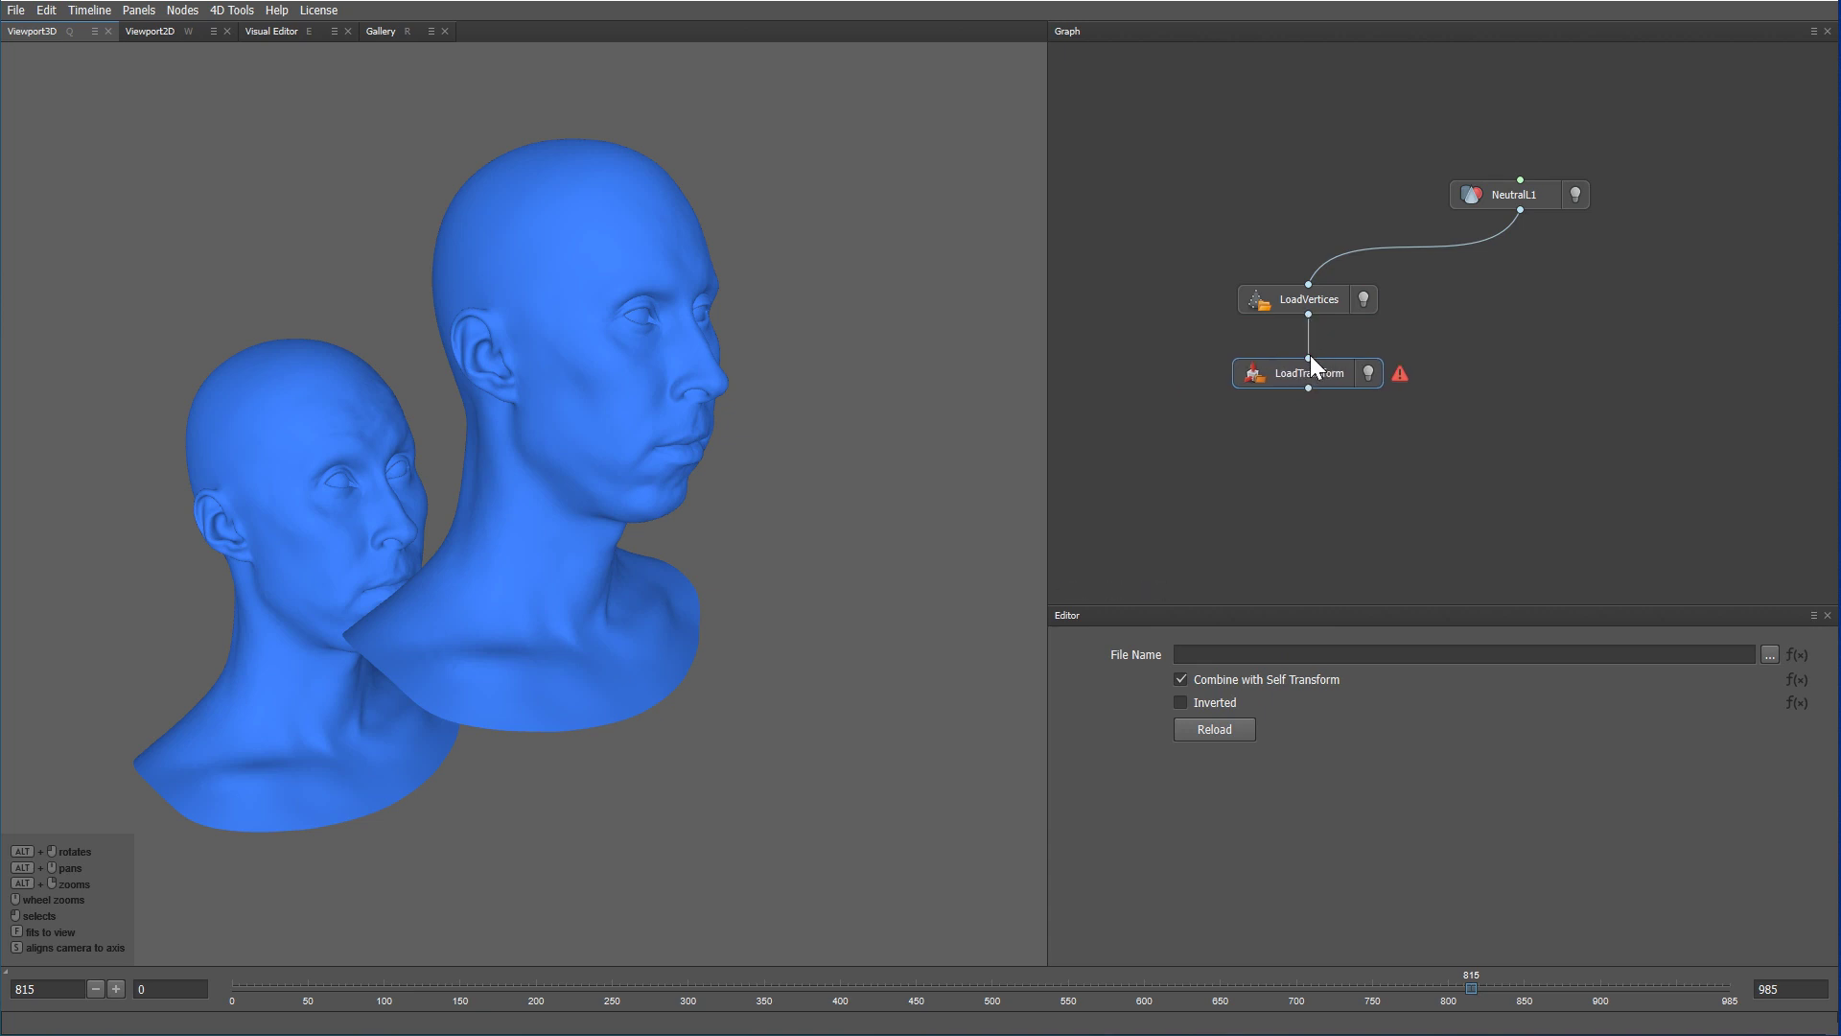
- Load TransformToHmc.json from the Hmc folder as the transform
{"action": "left_click", "coordinate": [1769, 654]}
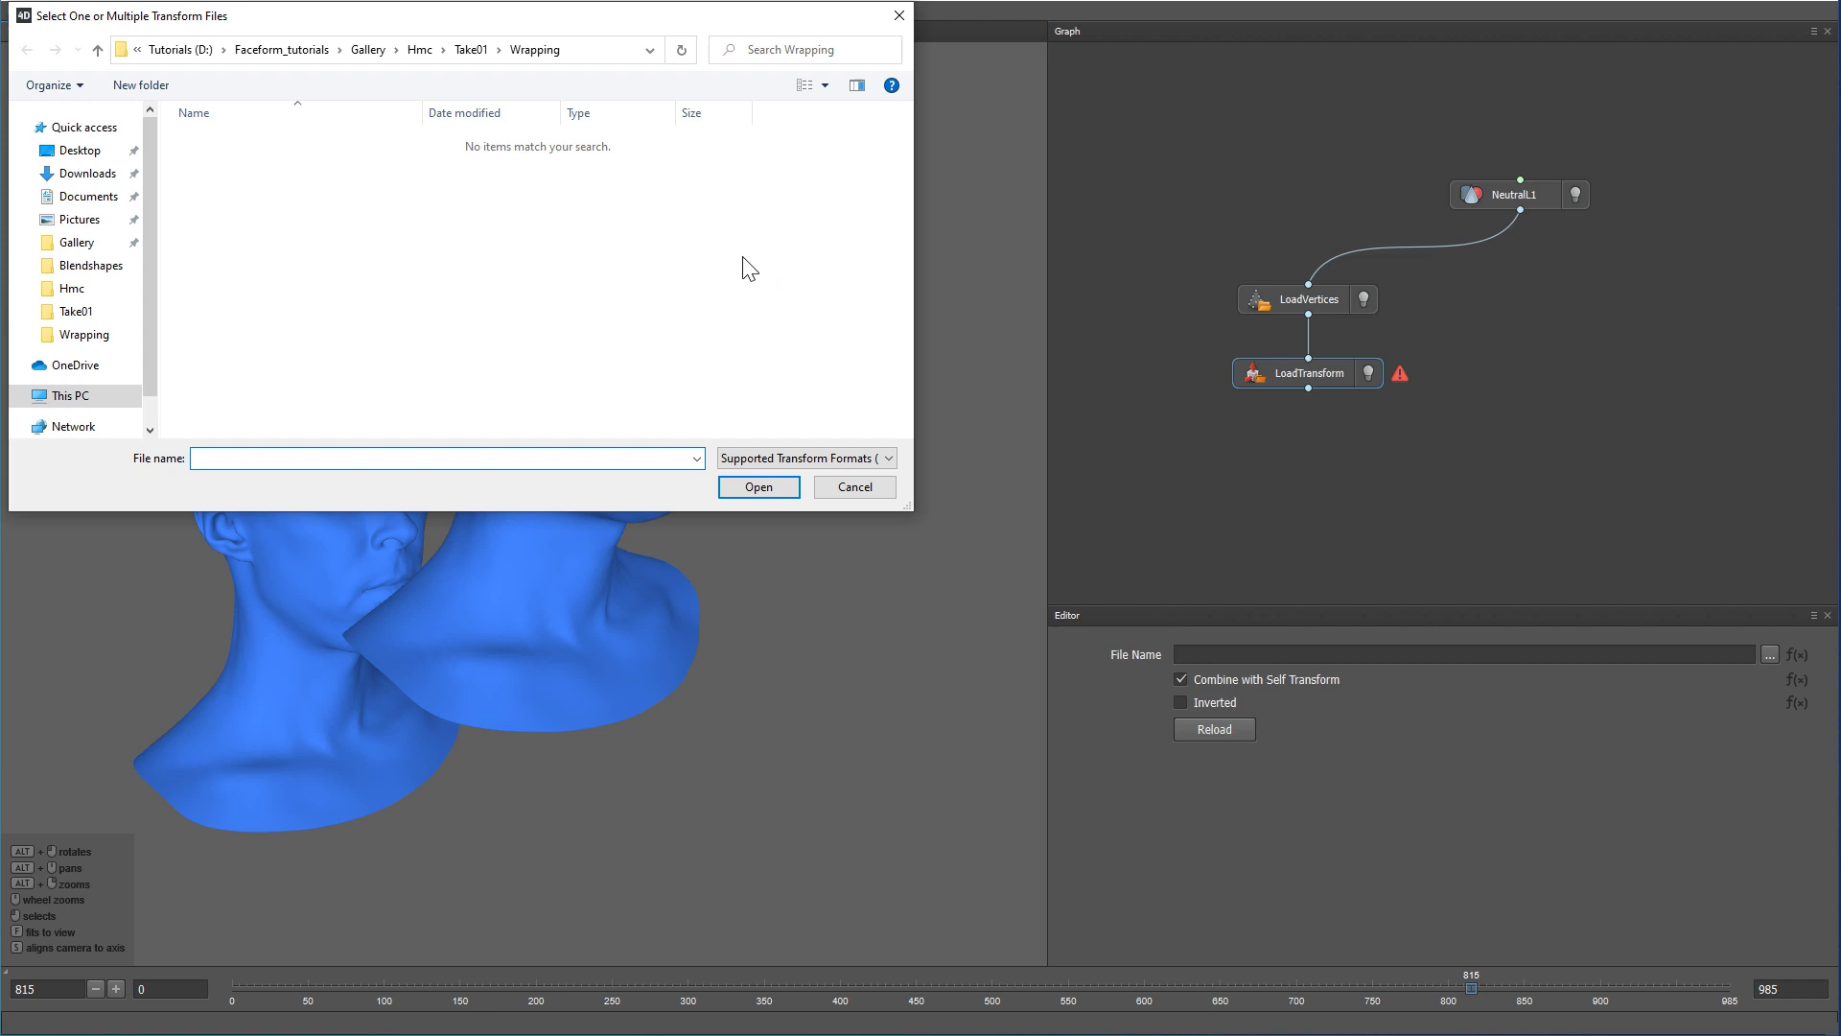
{"action": "left_click", "coordinate": [477, 58]}
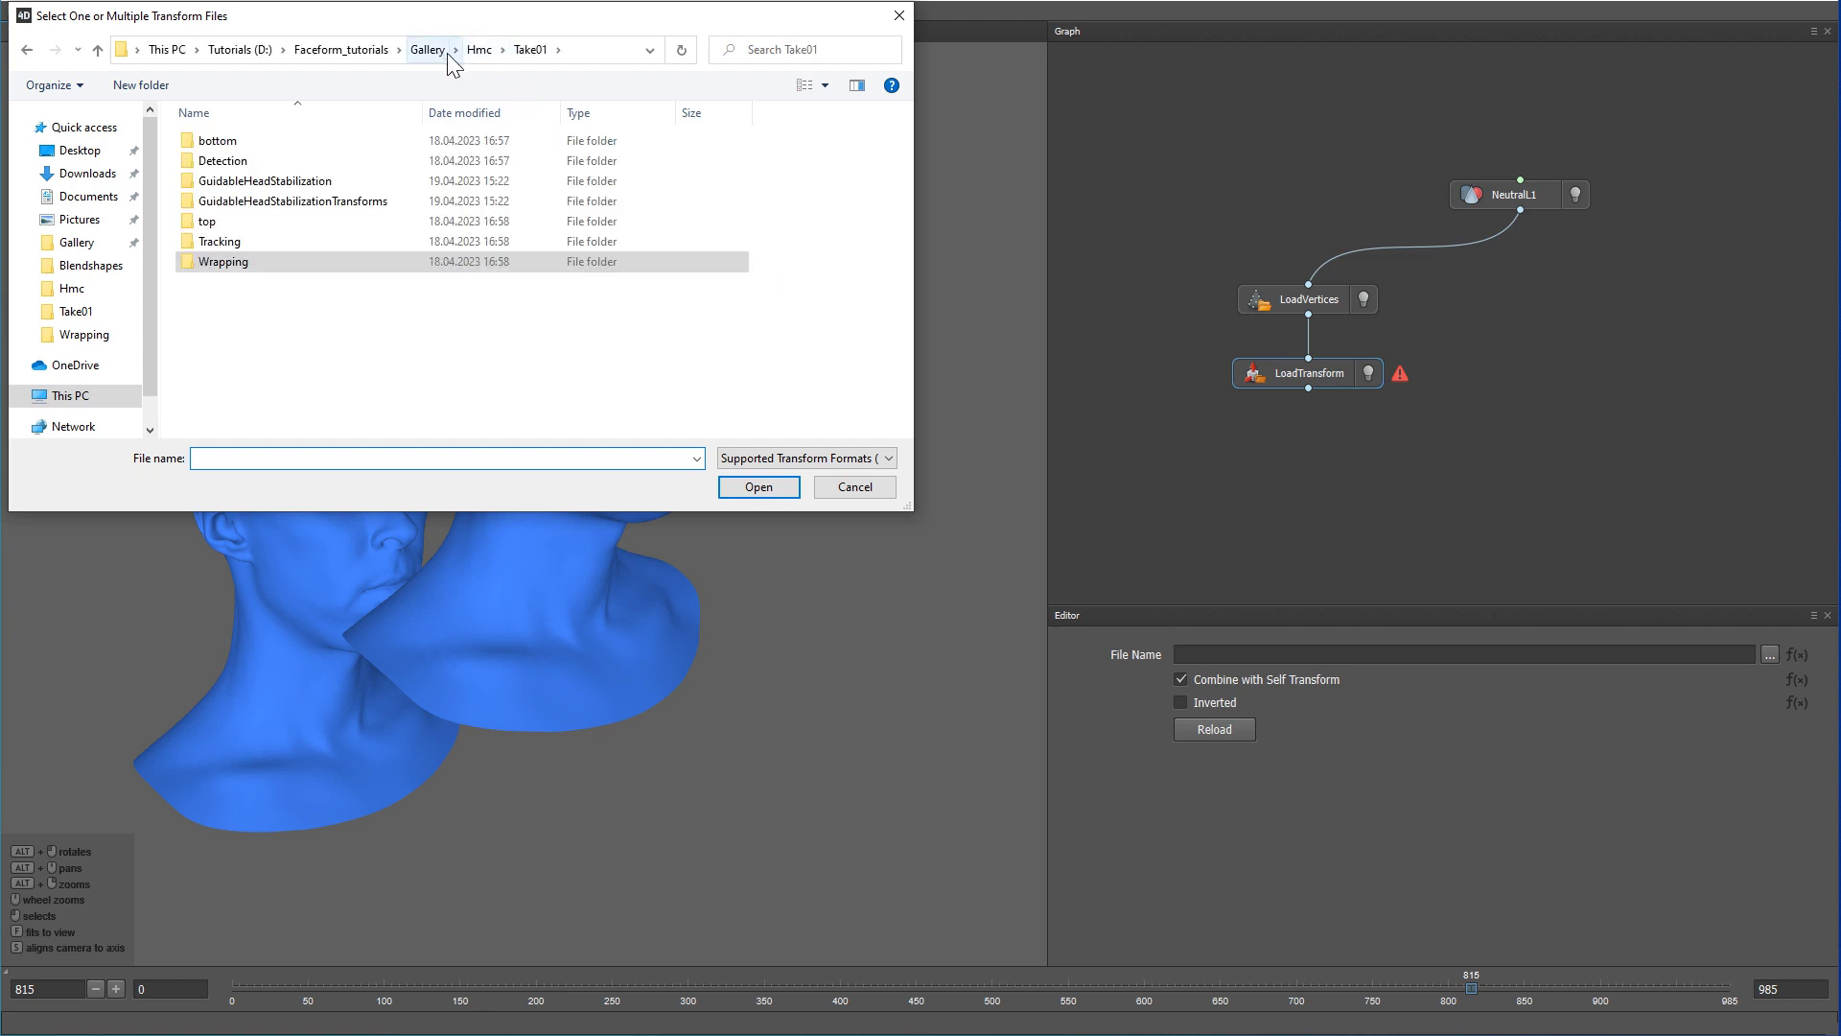
{"action": "left_click", "coordinate": [481, 54]}
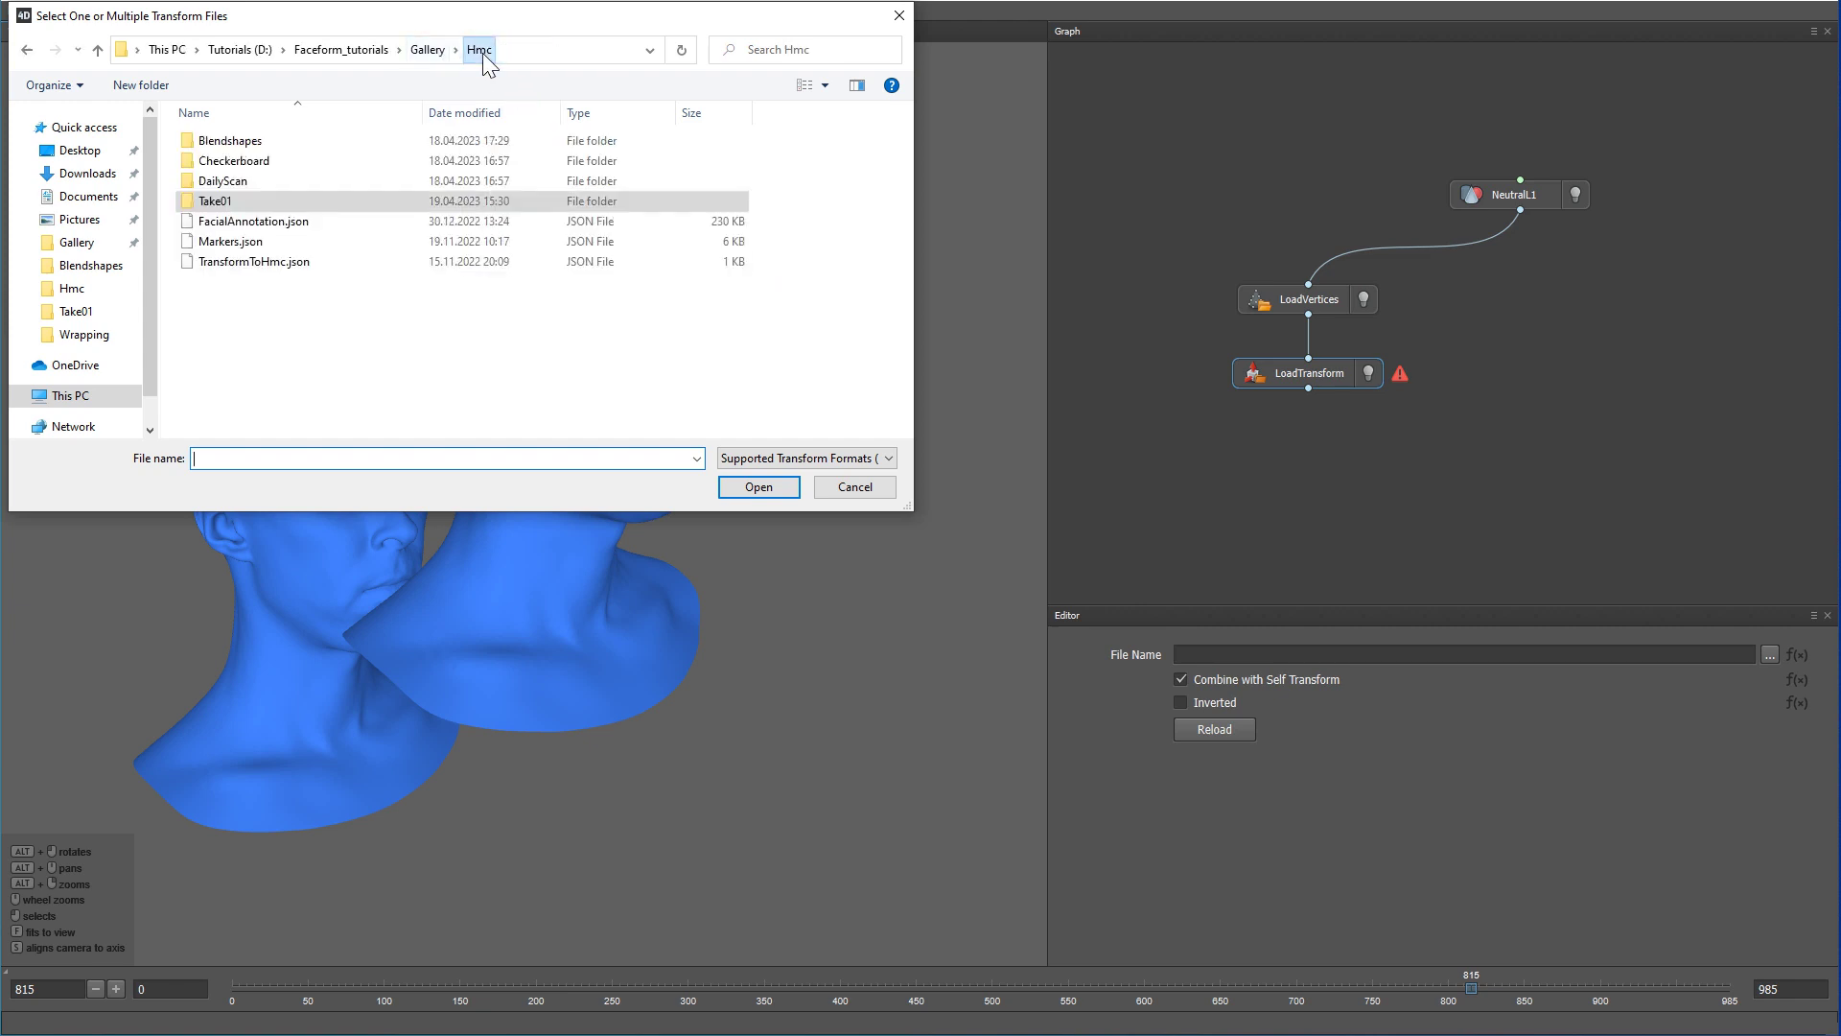
{"action": "double_click", "coordinate": [244, 266]}
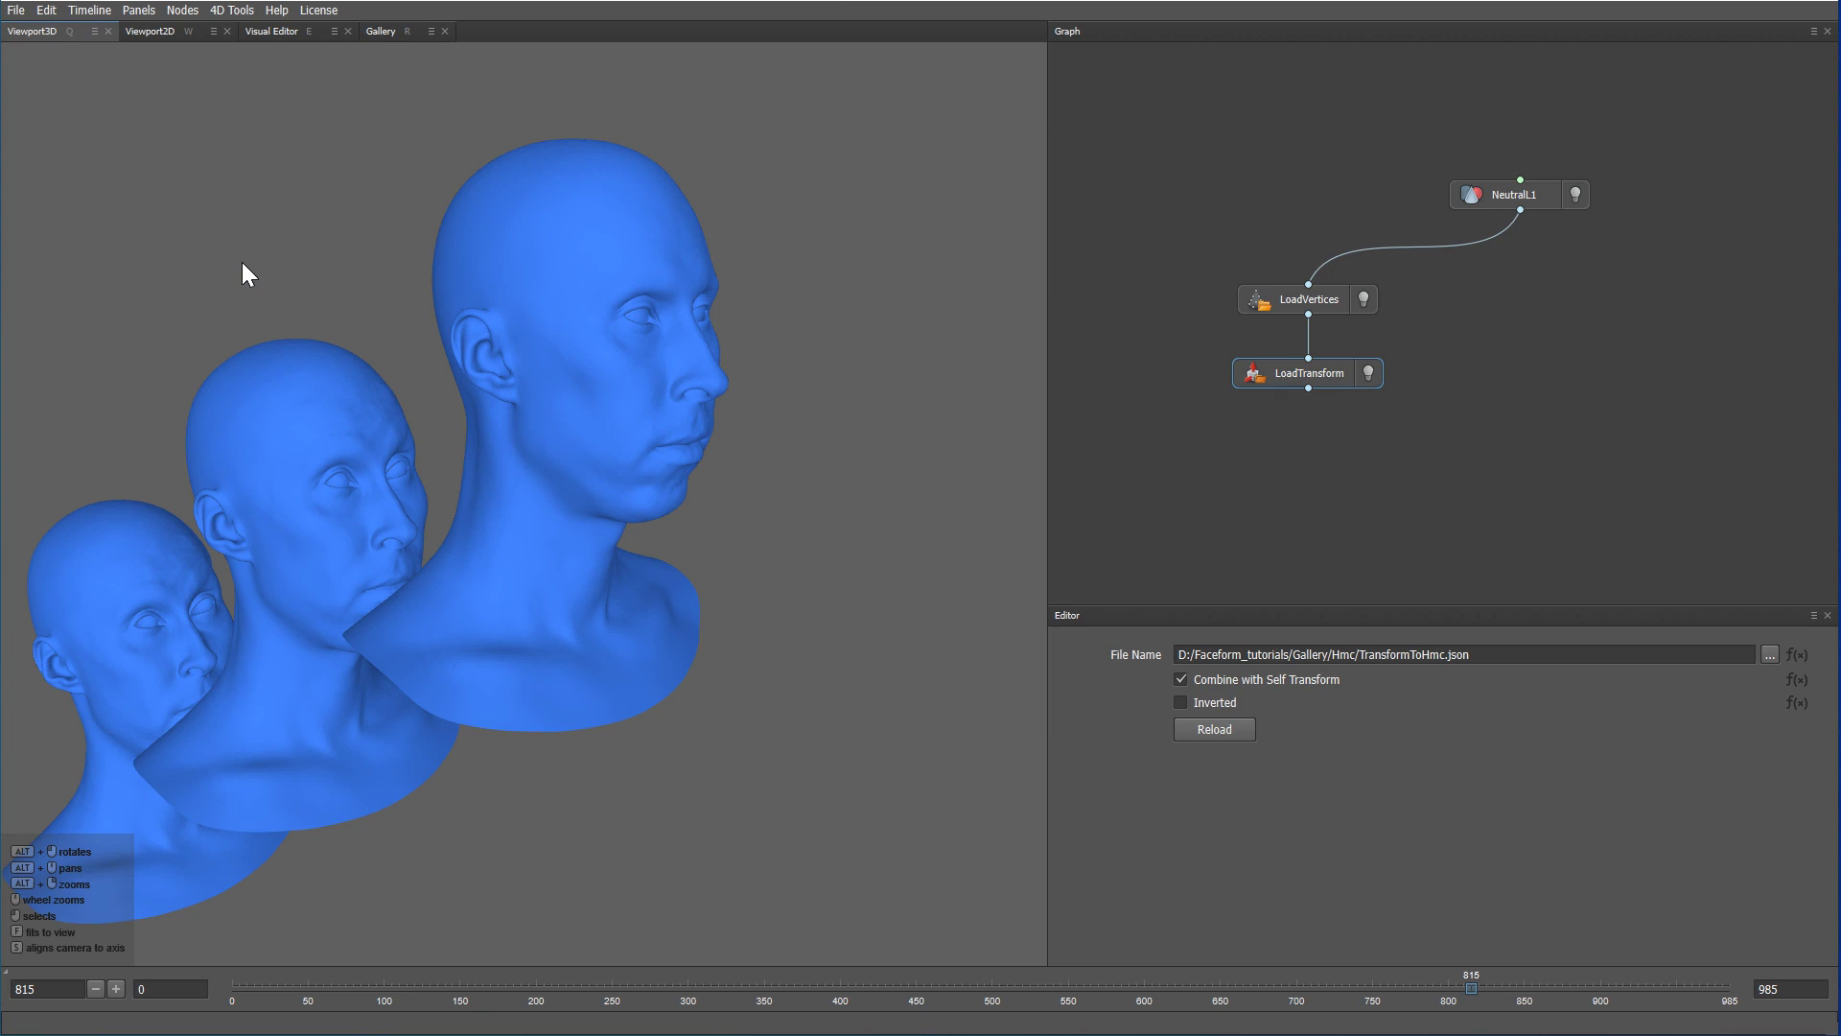
{"action": "middle_click_drag", "start_coordinate": [344, 497], "coordinate": [510, 441], "text": "alt"}
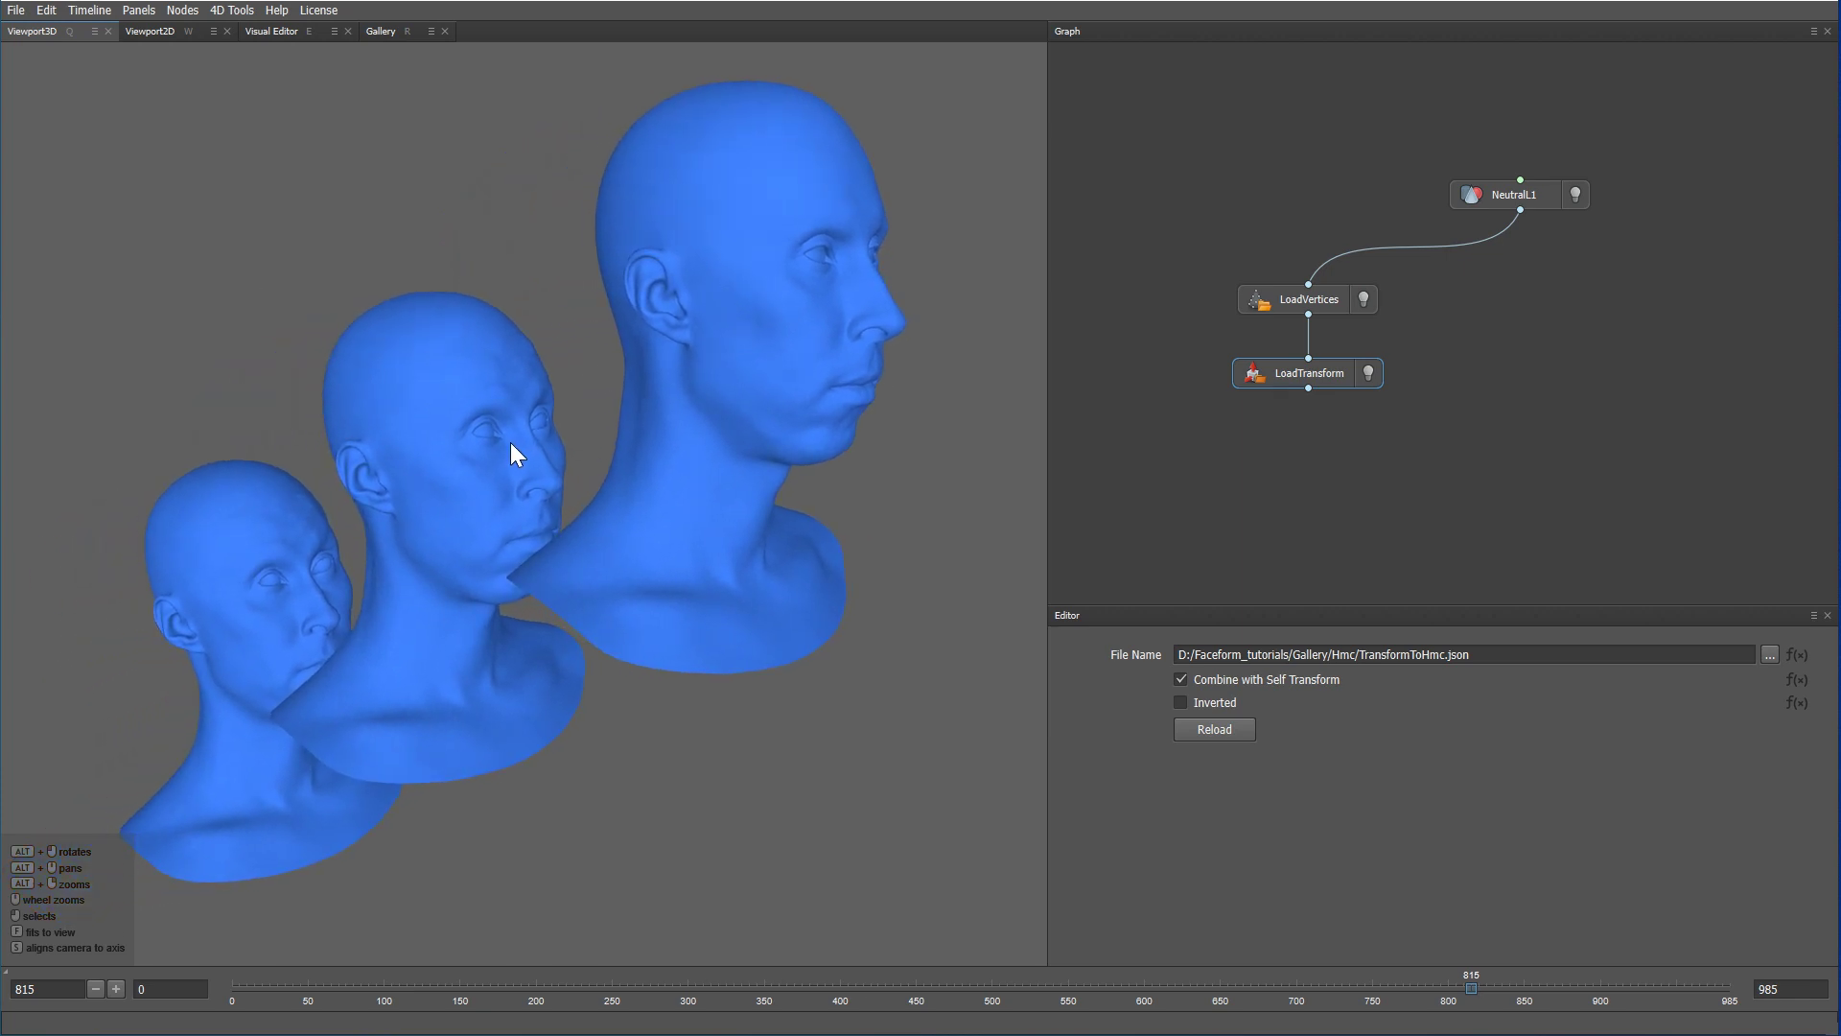
- Invert the transform, show only its result, and zoom into a right profile view
{"action": "left_click", "coordinate": [1179, 702]}
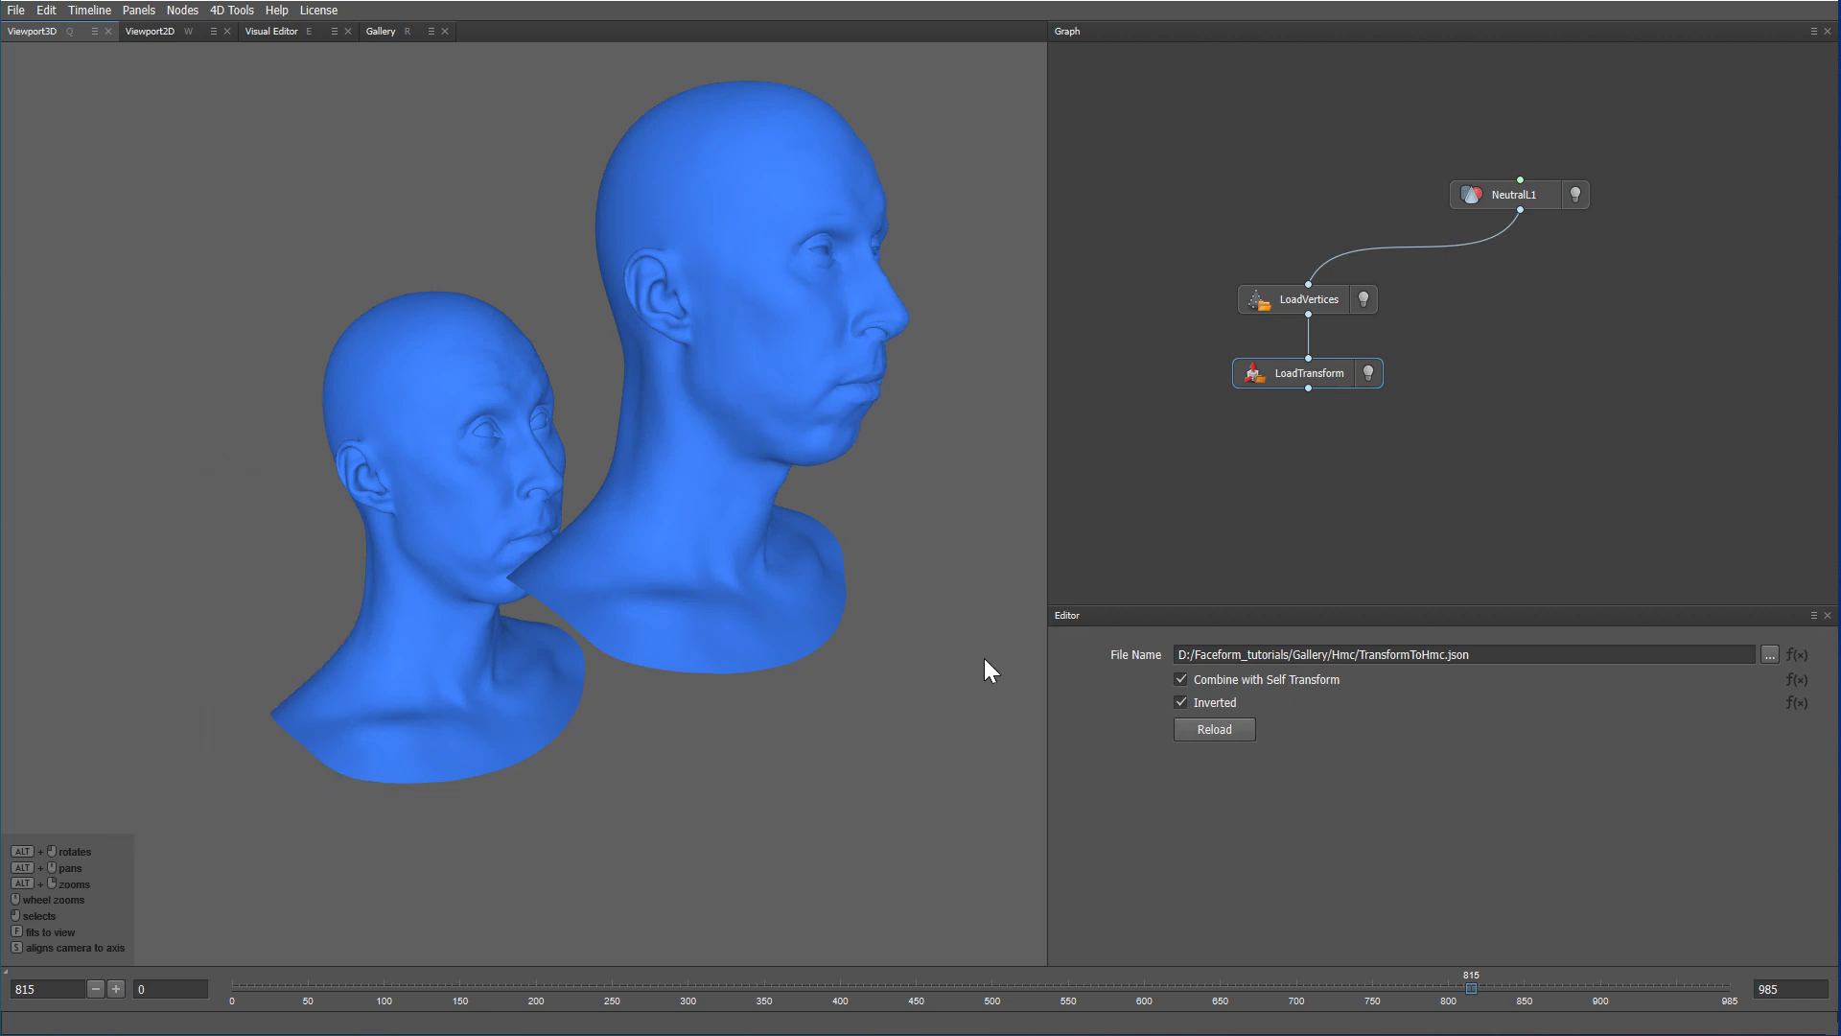
{"action": "left_click_drag", "start_coordinate": [984, 658], "coordinate": [1176, 532], "text": "alt"}
{"action": "left_click", "coordinate": [1368, 376]}
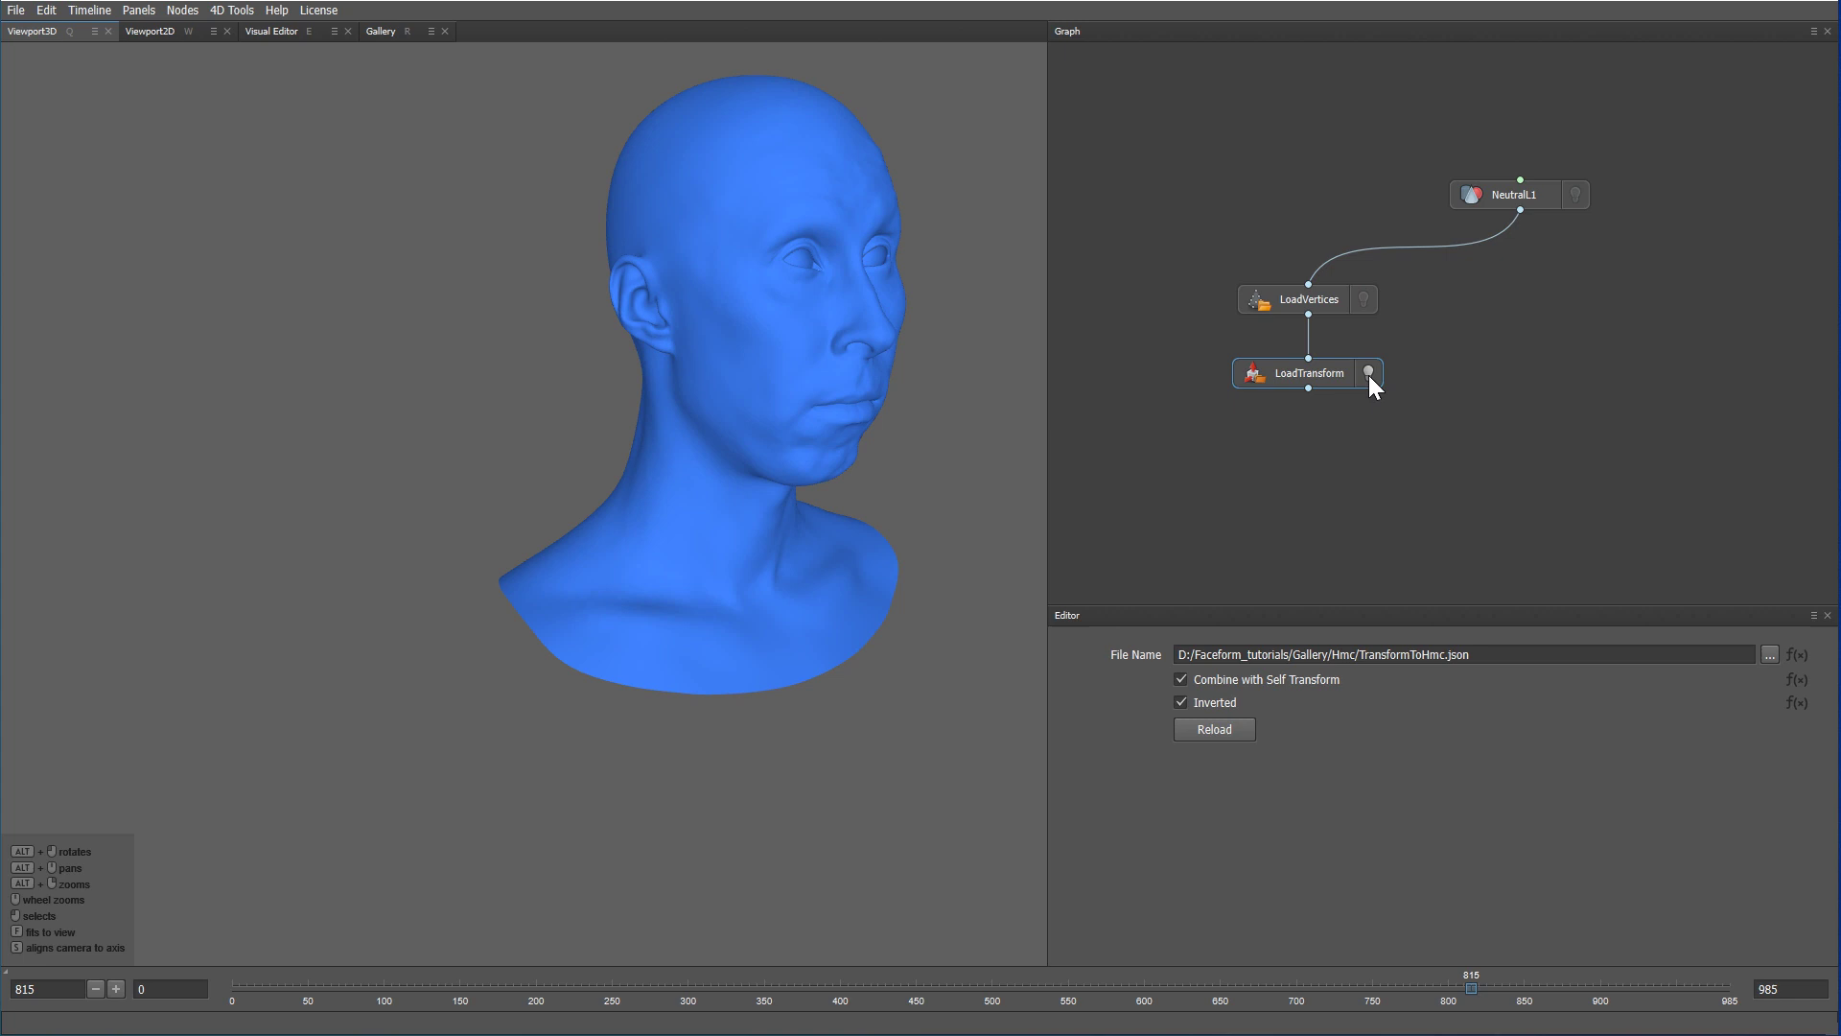
{"action": "middle_click_drag", "start_coordinate": [935, 590], "coordinate": [779, 662], "text": "alt"}
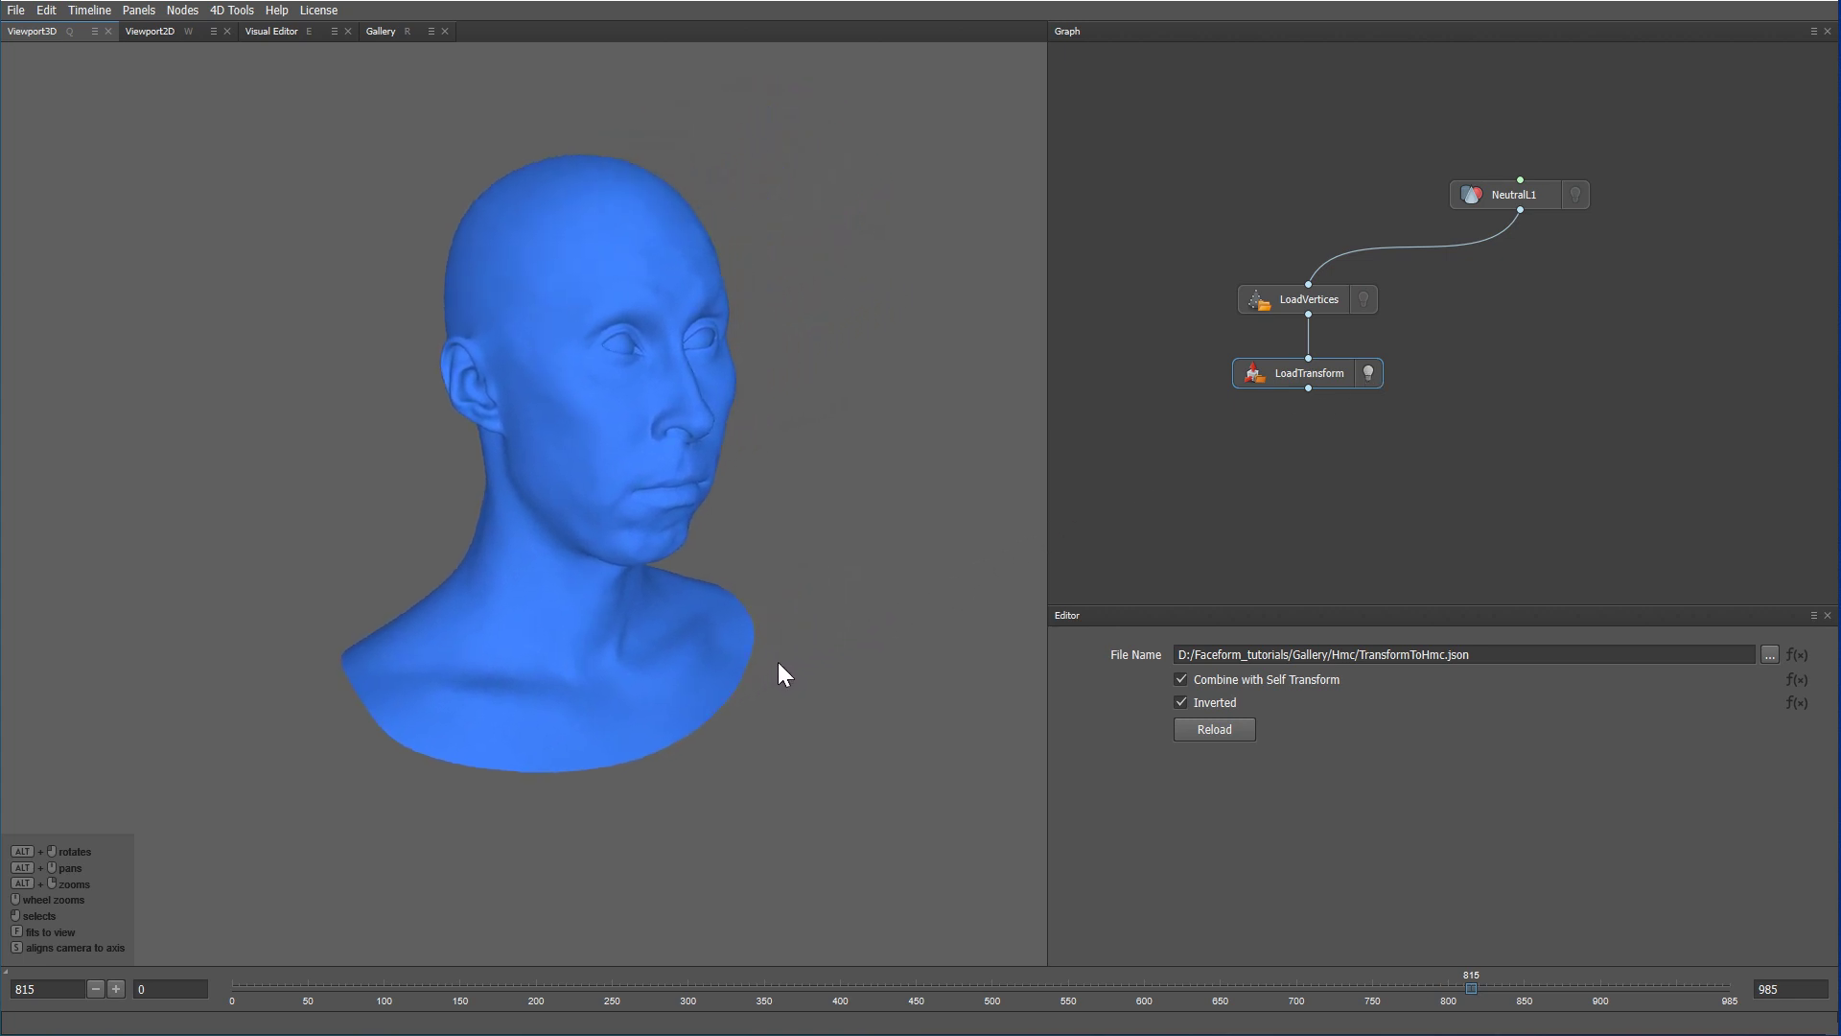
{"action": "left_click_drag", "start_coordinate": [768, 661], "coordinate": [764, 372], "text": "alt"}
{"action": "scroll", "coordinate": [764, 383], "scroll_direction": "up", "scroll_amount": 6}
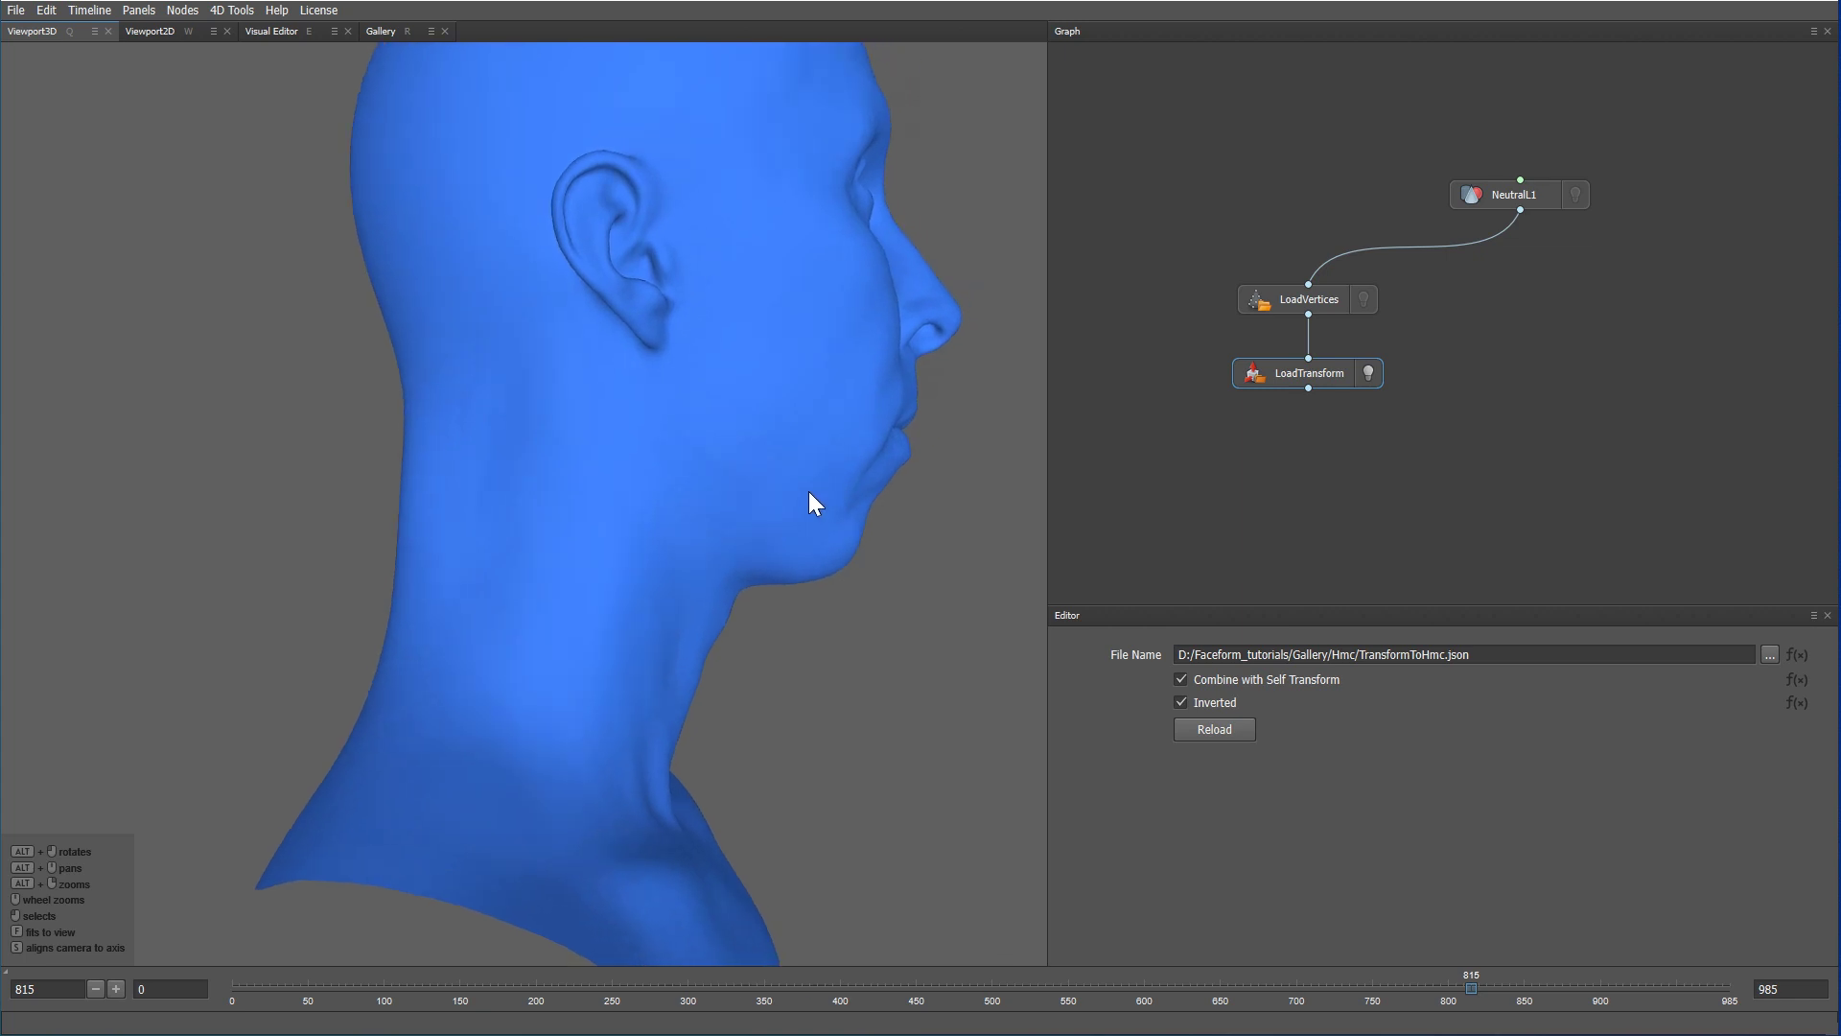
{"action": "middle_click_drag", "start_coordinate": [675, 635], "coordinate": [658, 659], "text": "alt"}
- Switch the camera projection to Orthographic and move to an open-mouth frame
{"action": "key", "text": "ctrl+comma"}
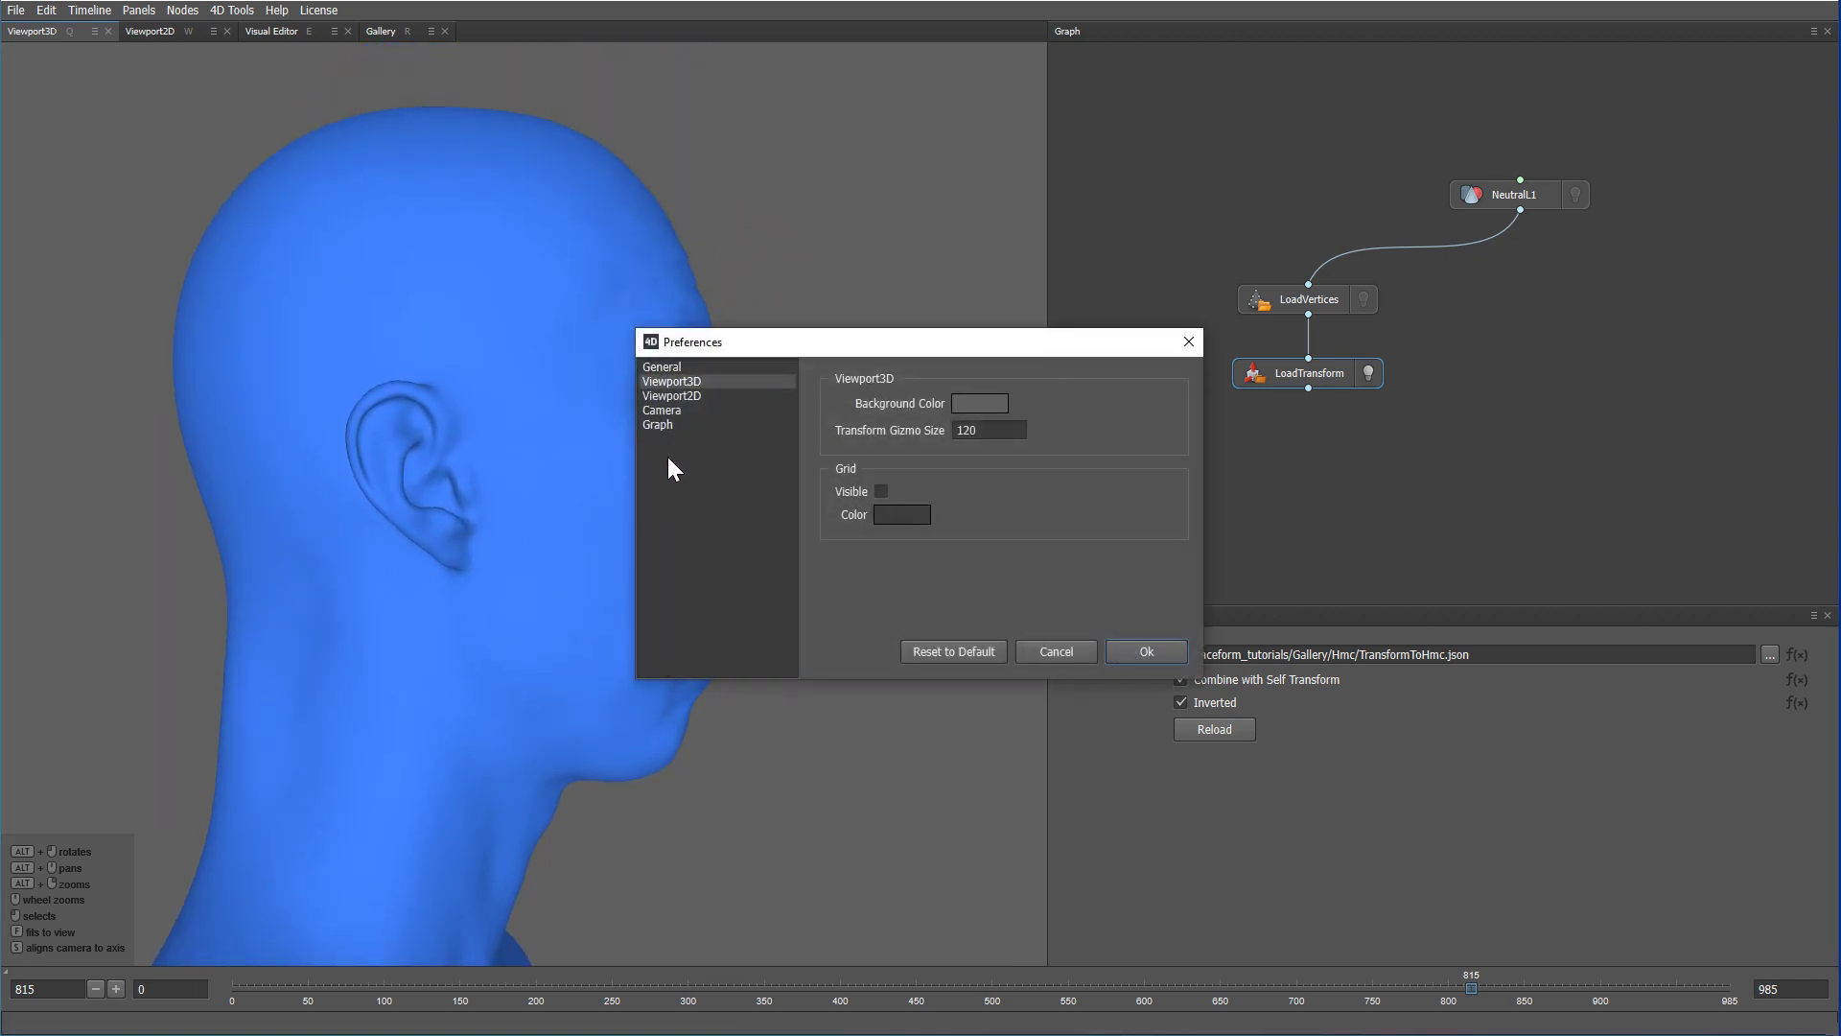
{"action": "left_click", "coordinate": [663, 411]}
{"action": "left_click", "coordinate": [952, 384]}
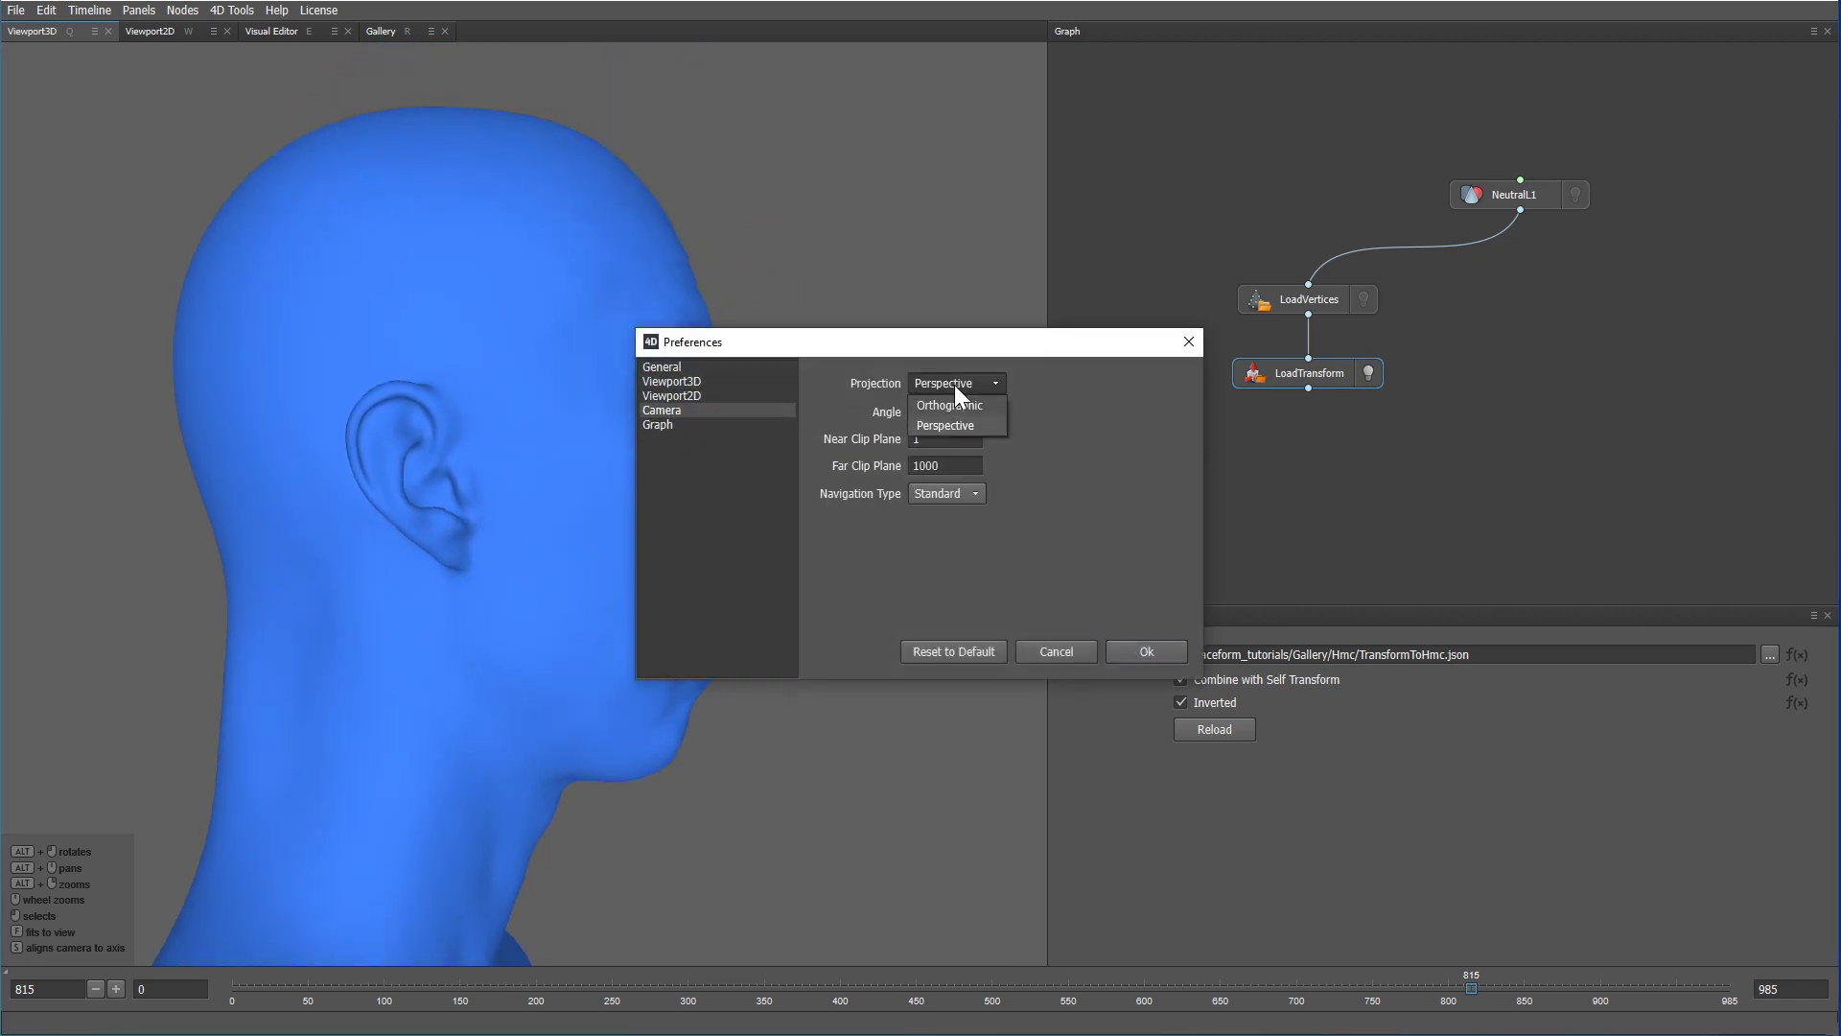
{"action": "left_click", "coordinate": [955, 401]}
{"action": "left_click", "coordinate": [1146, 653]}
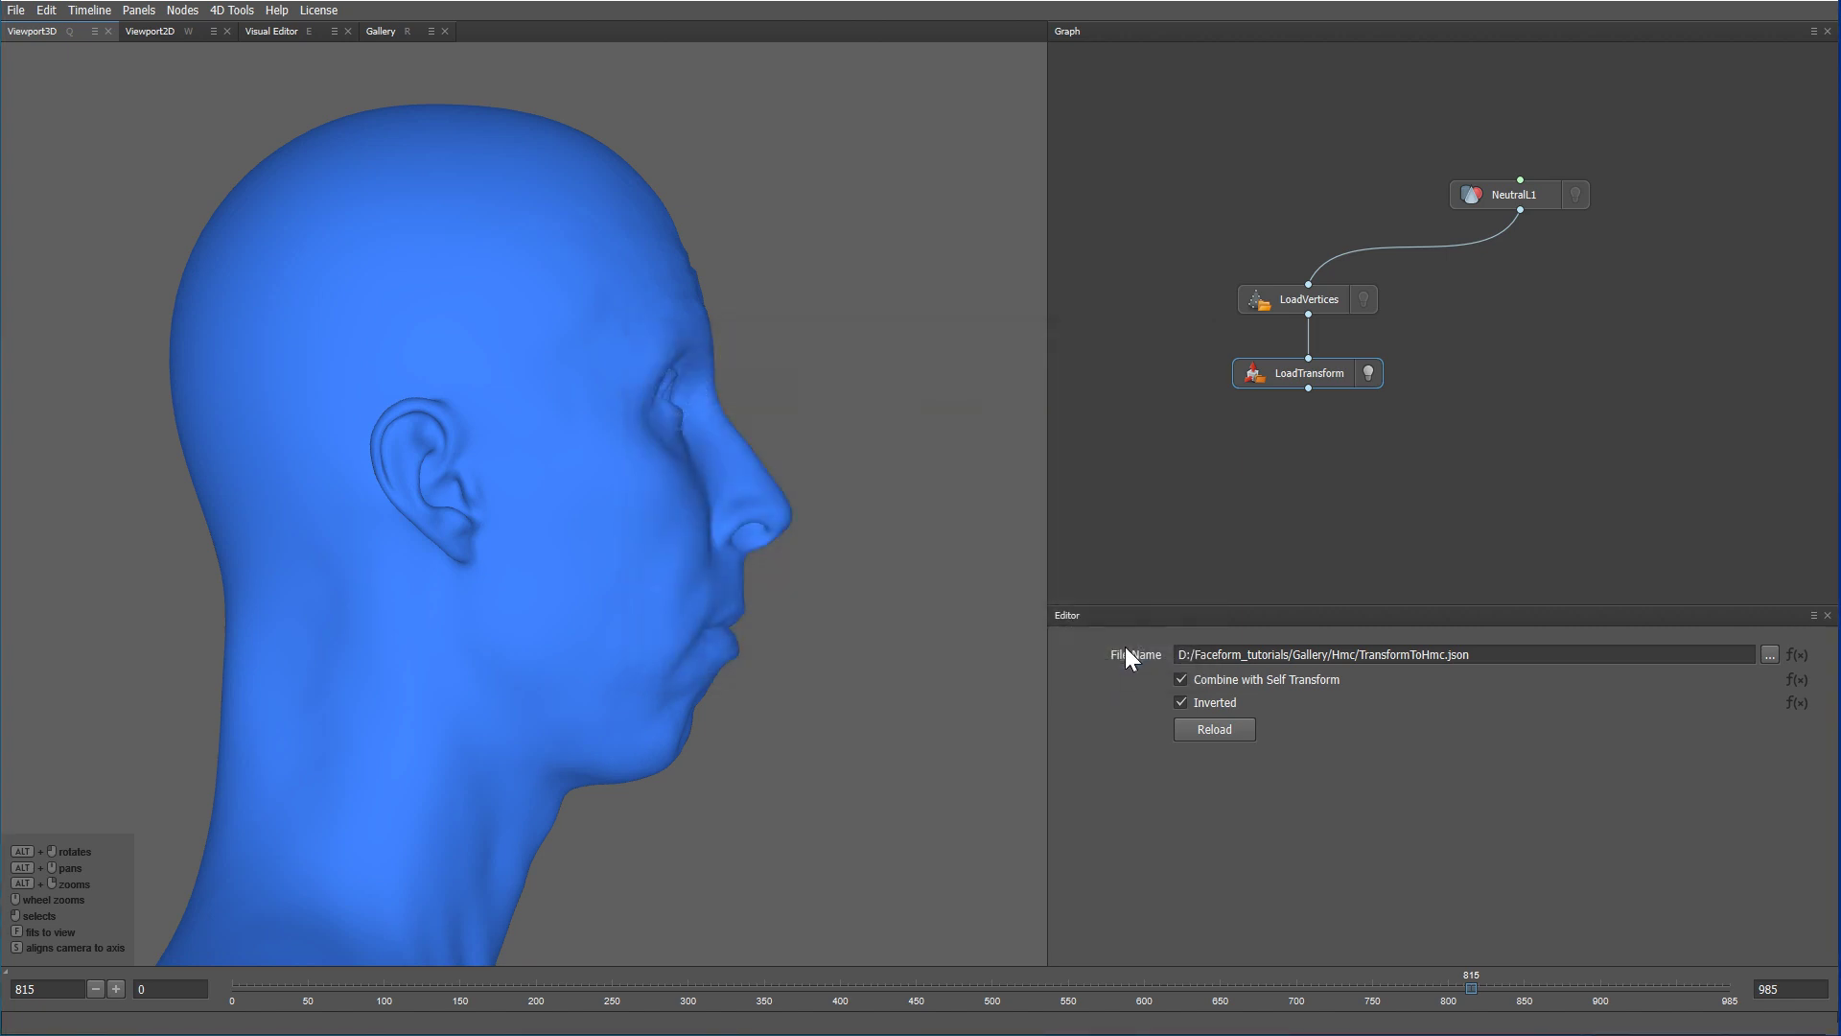
{"action": "left_click_drag", "start_coordinate": [355, 990], "coordinate": [1206, 999]}
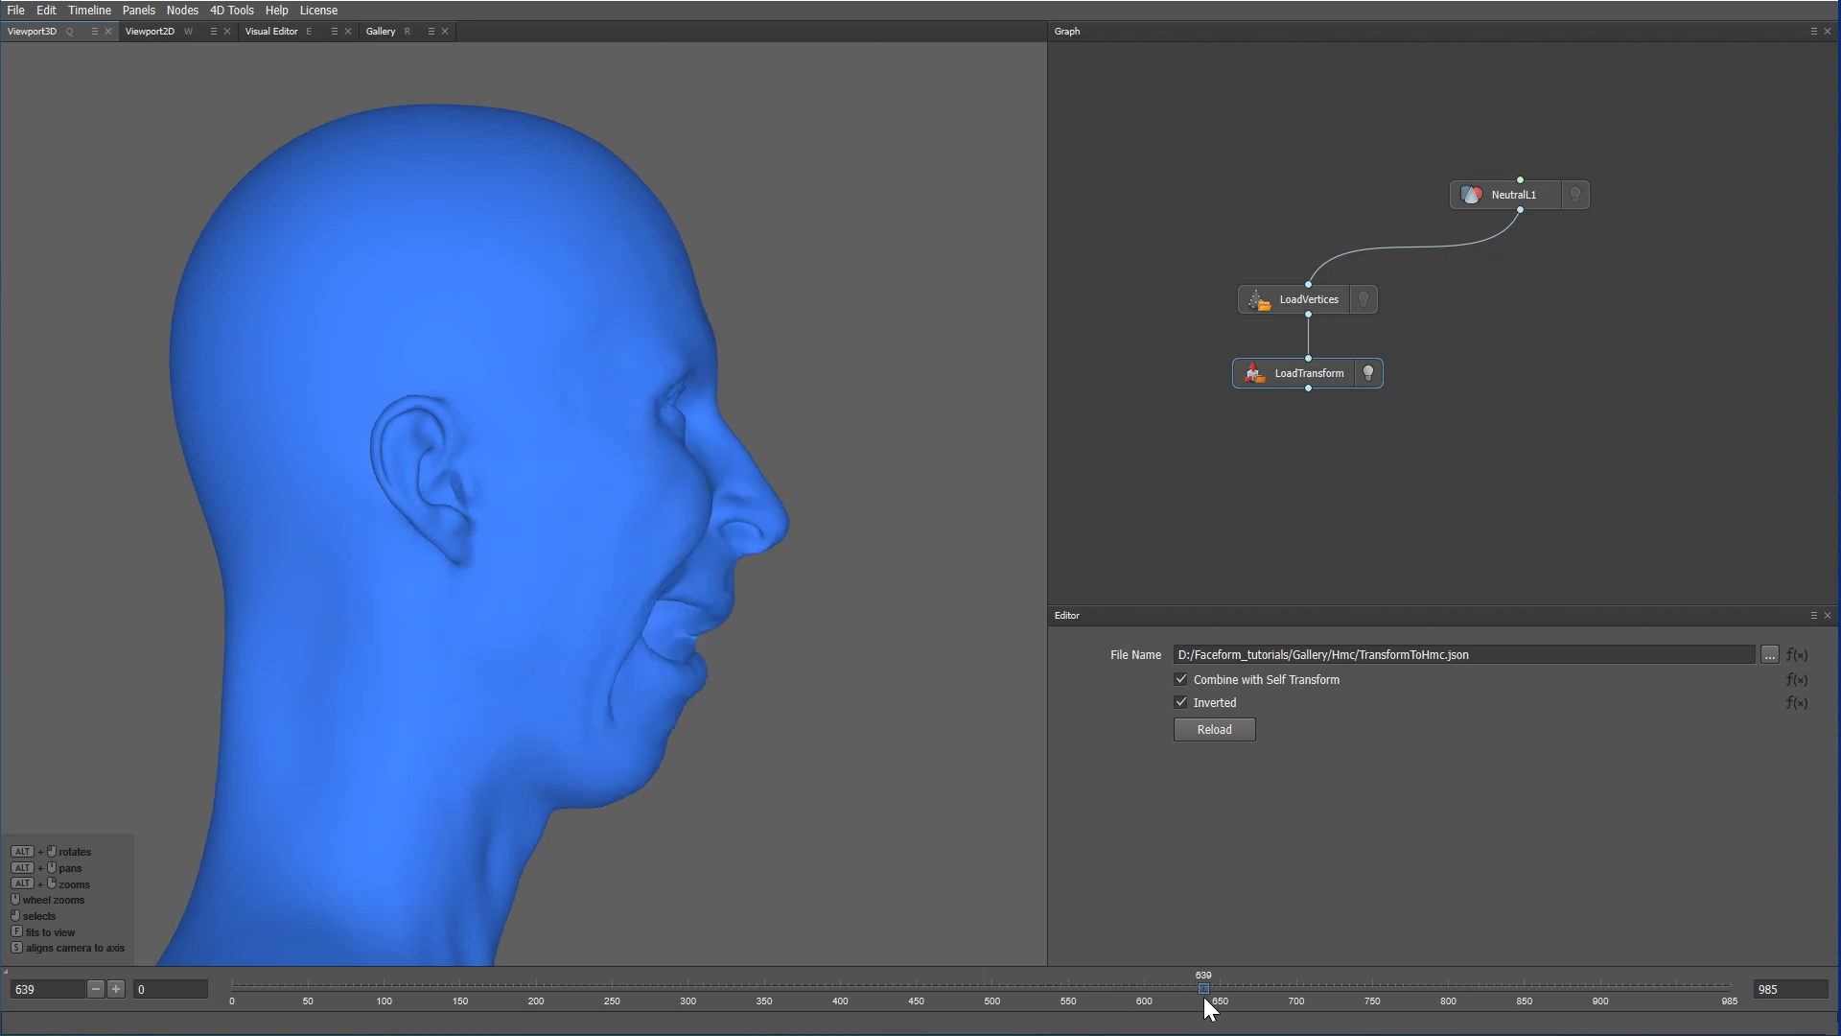
- Scrub the timeline forward to frame 794 to check head stability
{"action": "left_click", "coordinate": [1300, 988]}
{"action": "left_click_drag", "start_coordinate": [1327, 986], "coordinate": [1449, 984]}
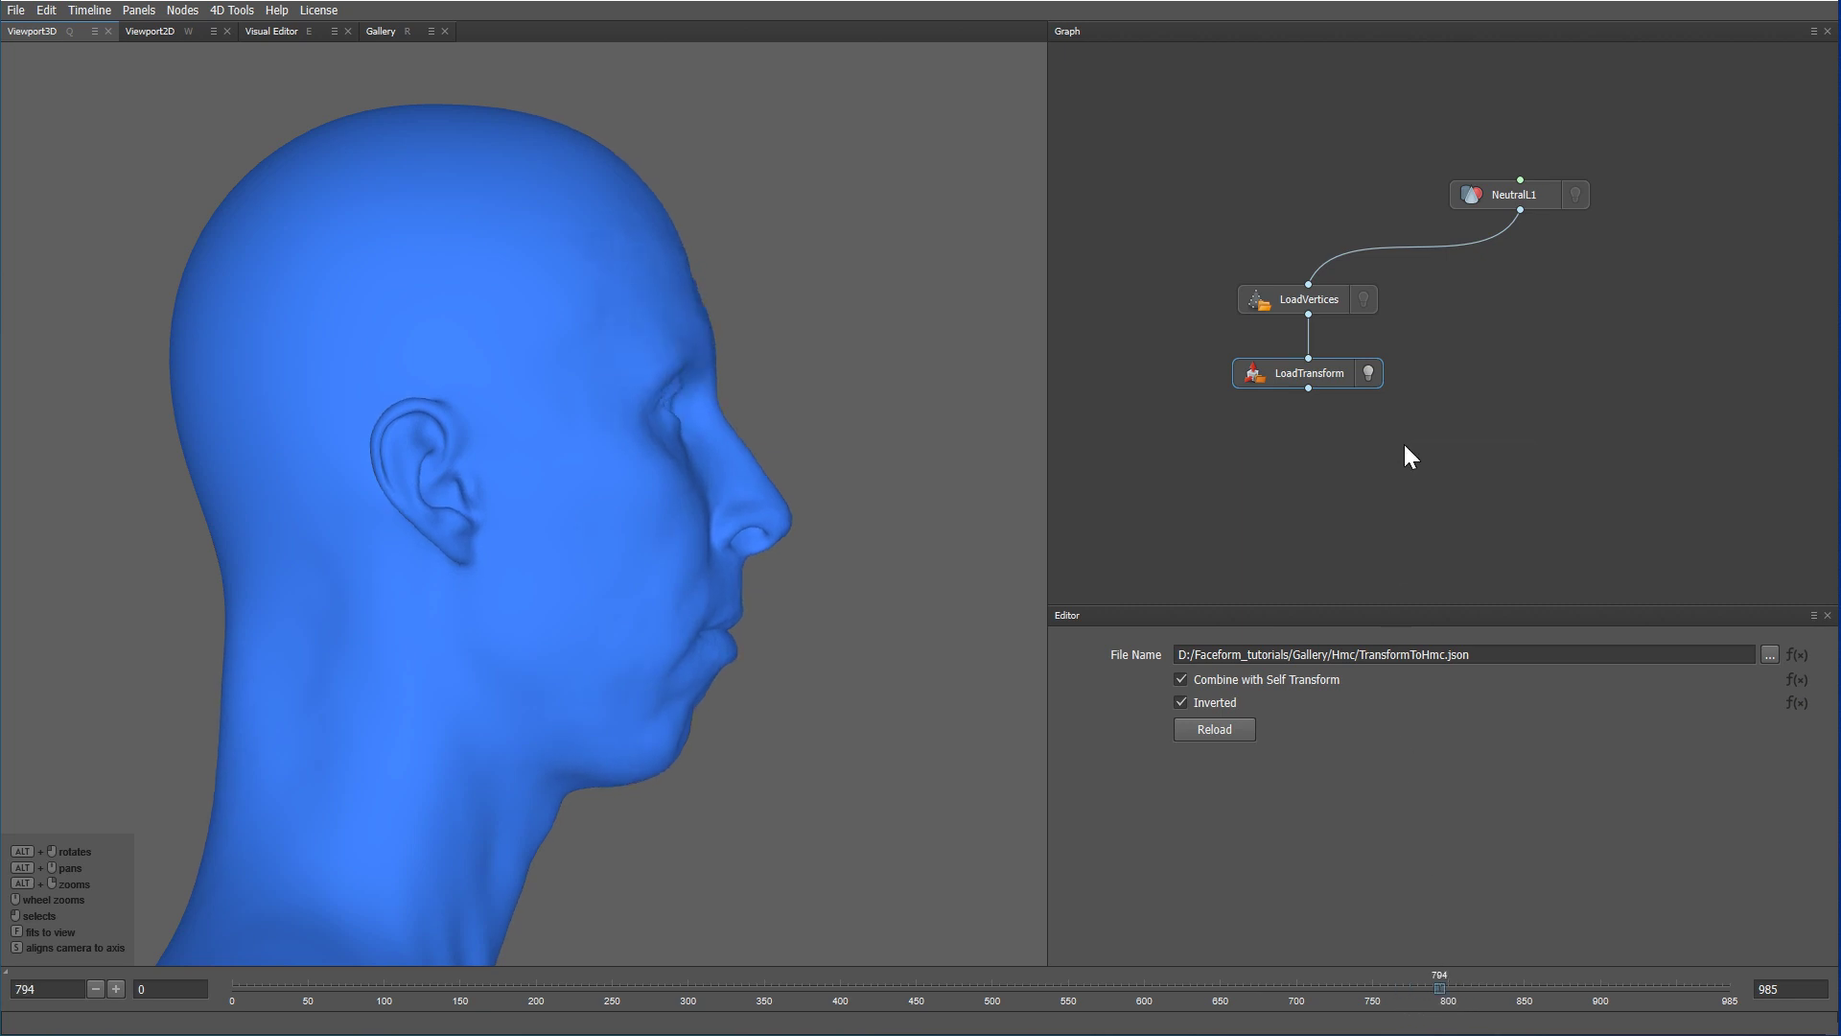
- Add a GuidableHeadStabilization node below LoadTransform, wired to LoadTransform's output
{"action": "key", "text": "Tab"}
{"action": "type", "text": "guid"}
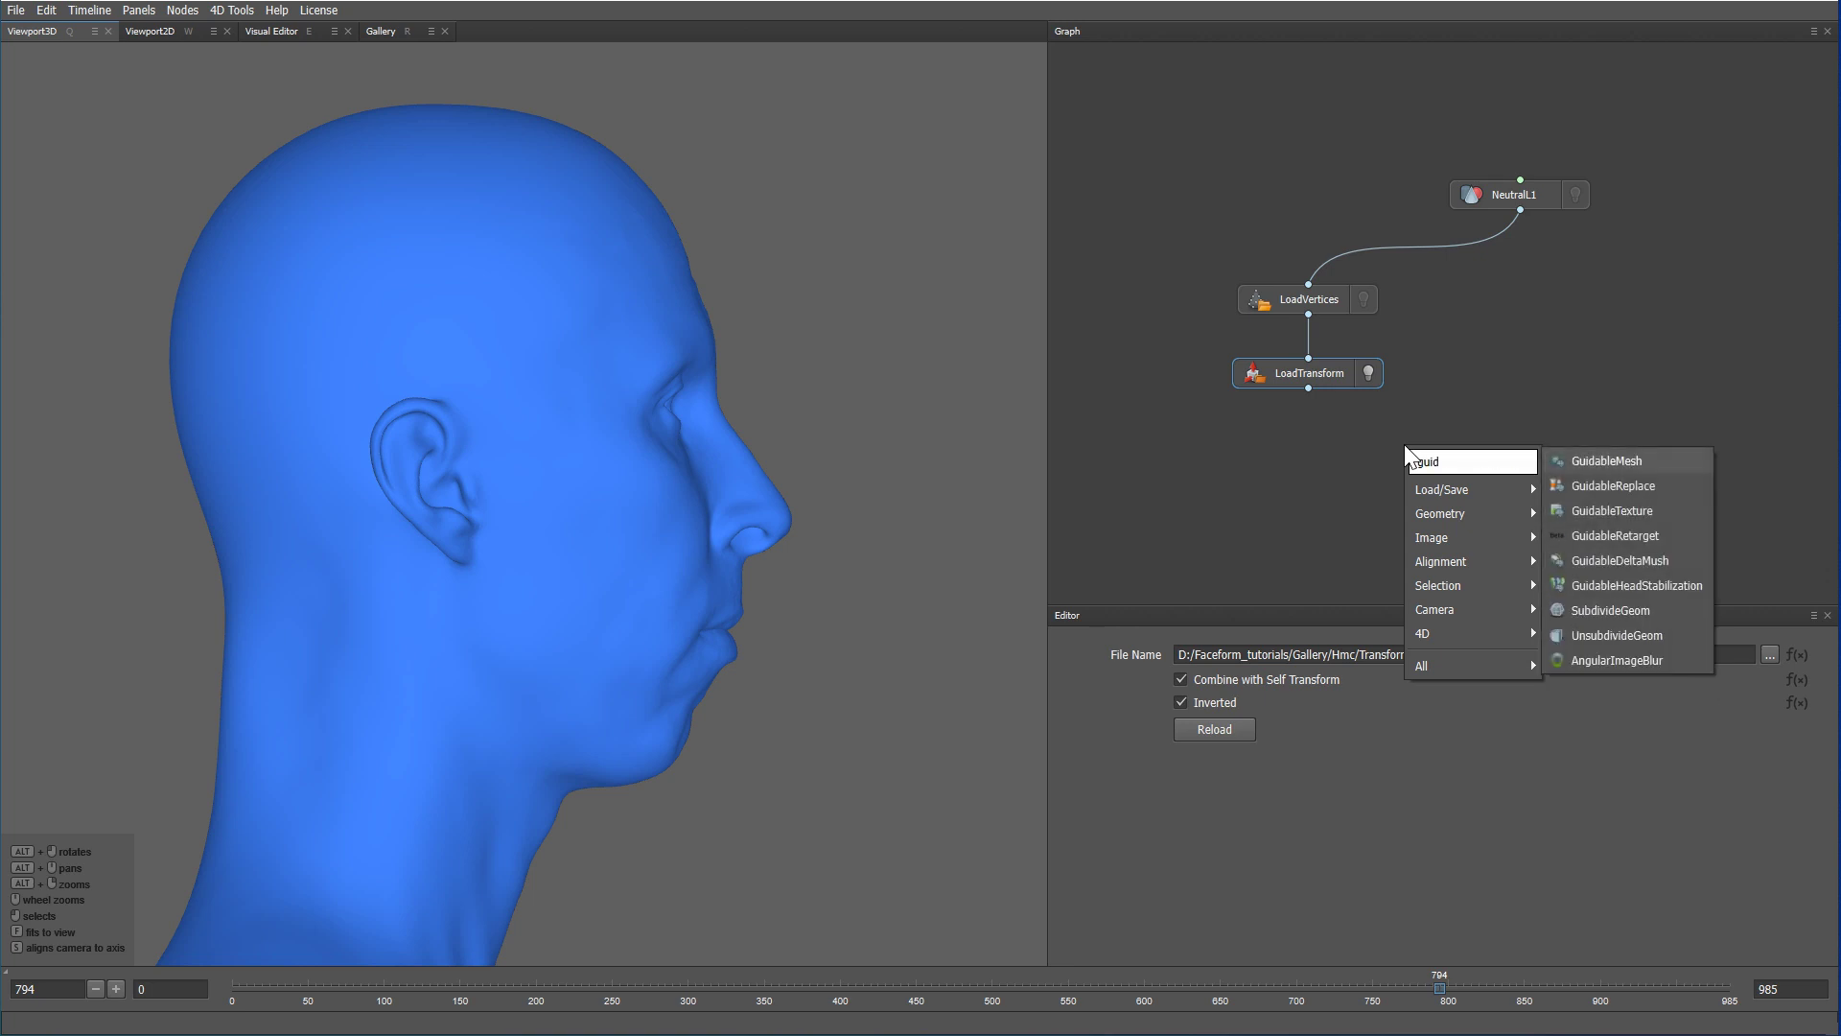
{"action": "left_click", "coordinate": [1579, 581]}
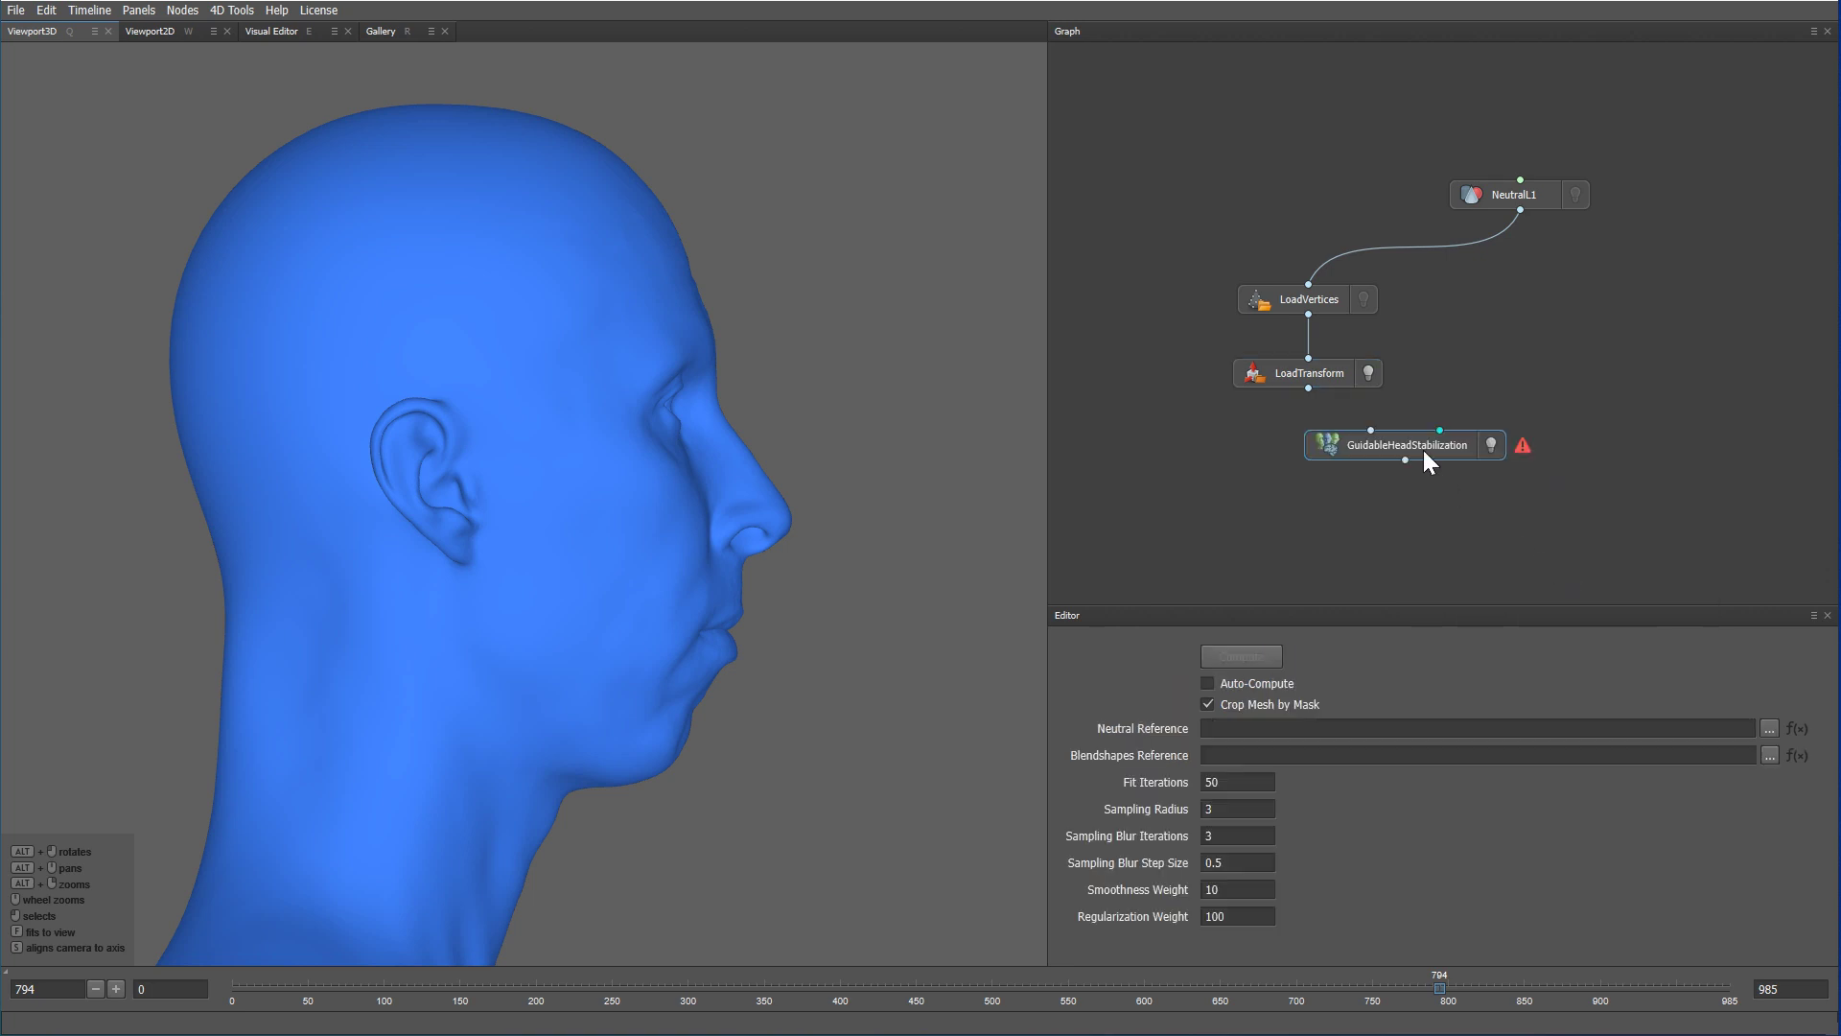
{"action": "left_click_drag", "start_coordinate": [1423, 451], "coordinate": [1431, 468]}
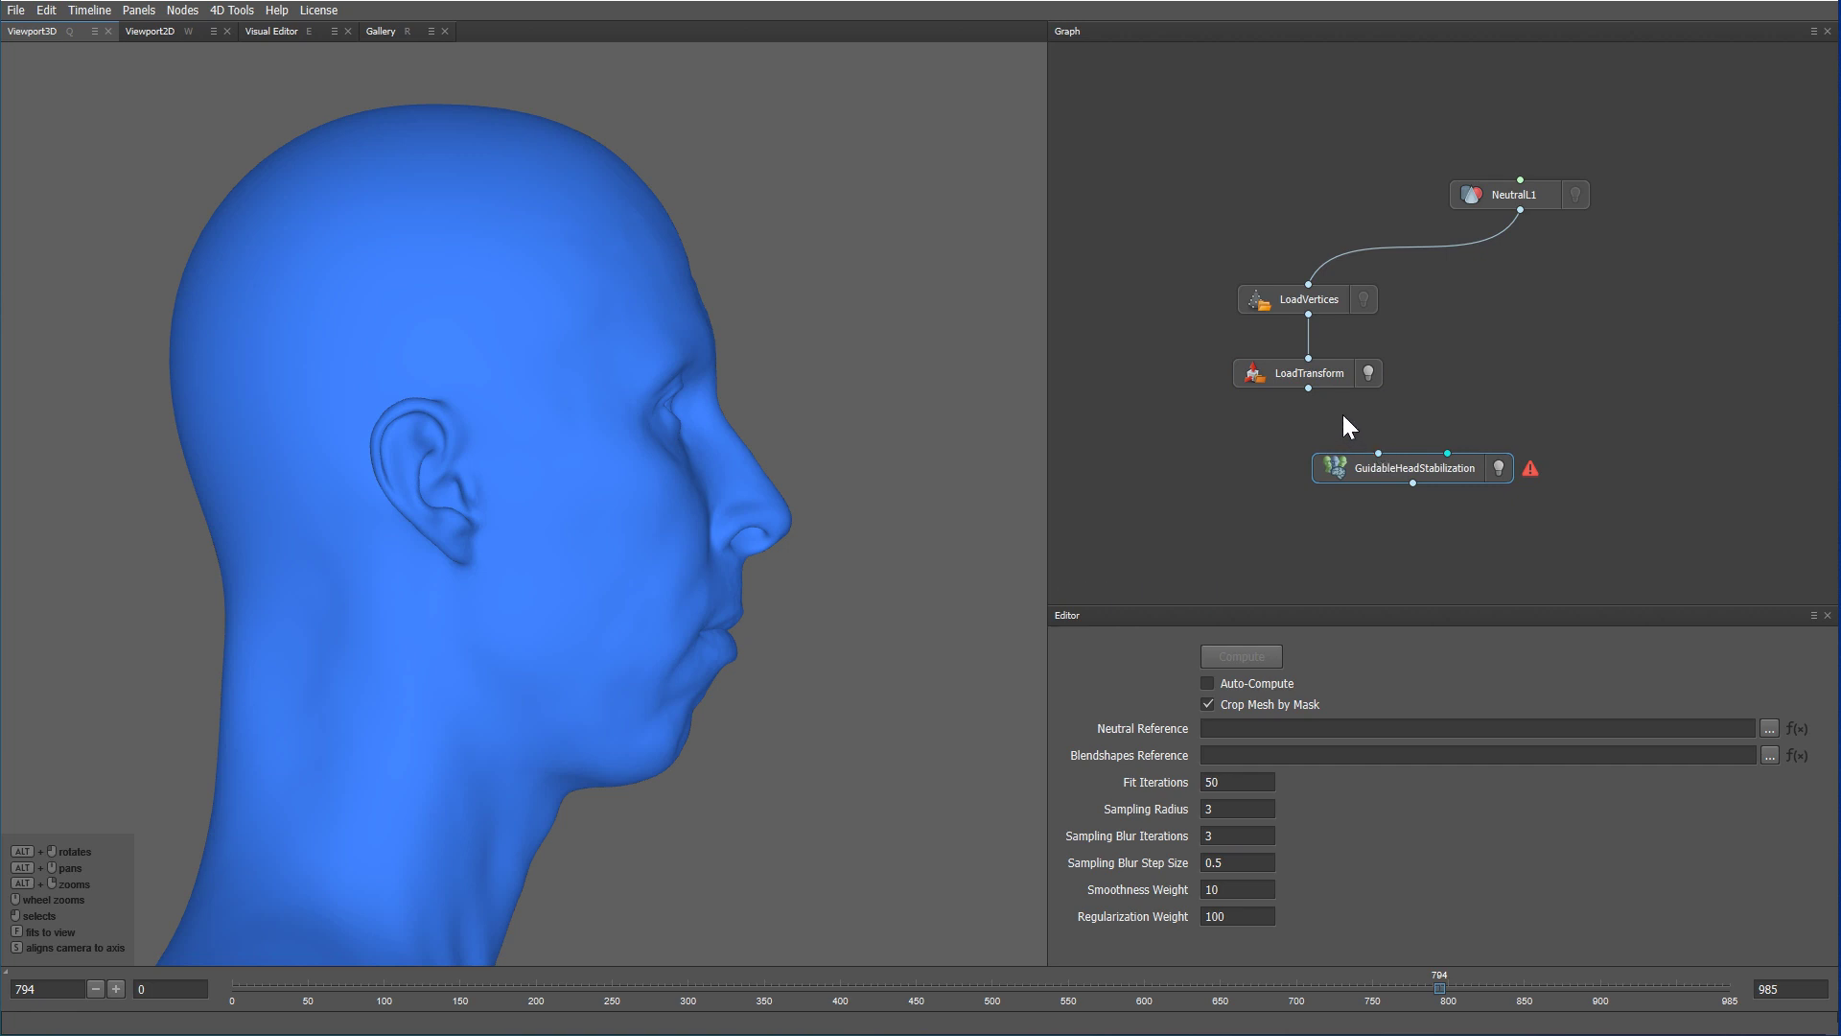
{"action": "left_click_drag", "start_coordinate": [1308, 387], "coordinate": [1379, 451]}
- Drag all 46 FACS meshes from the ObjL1 folder into the node graph
{"action": "key", "text": "alt+Tab"}
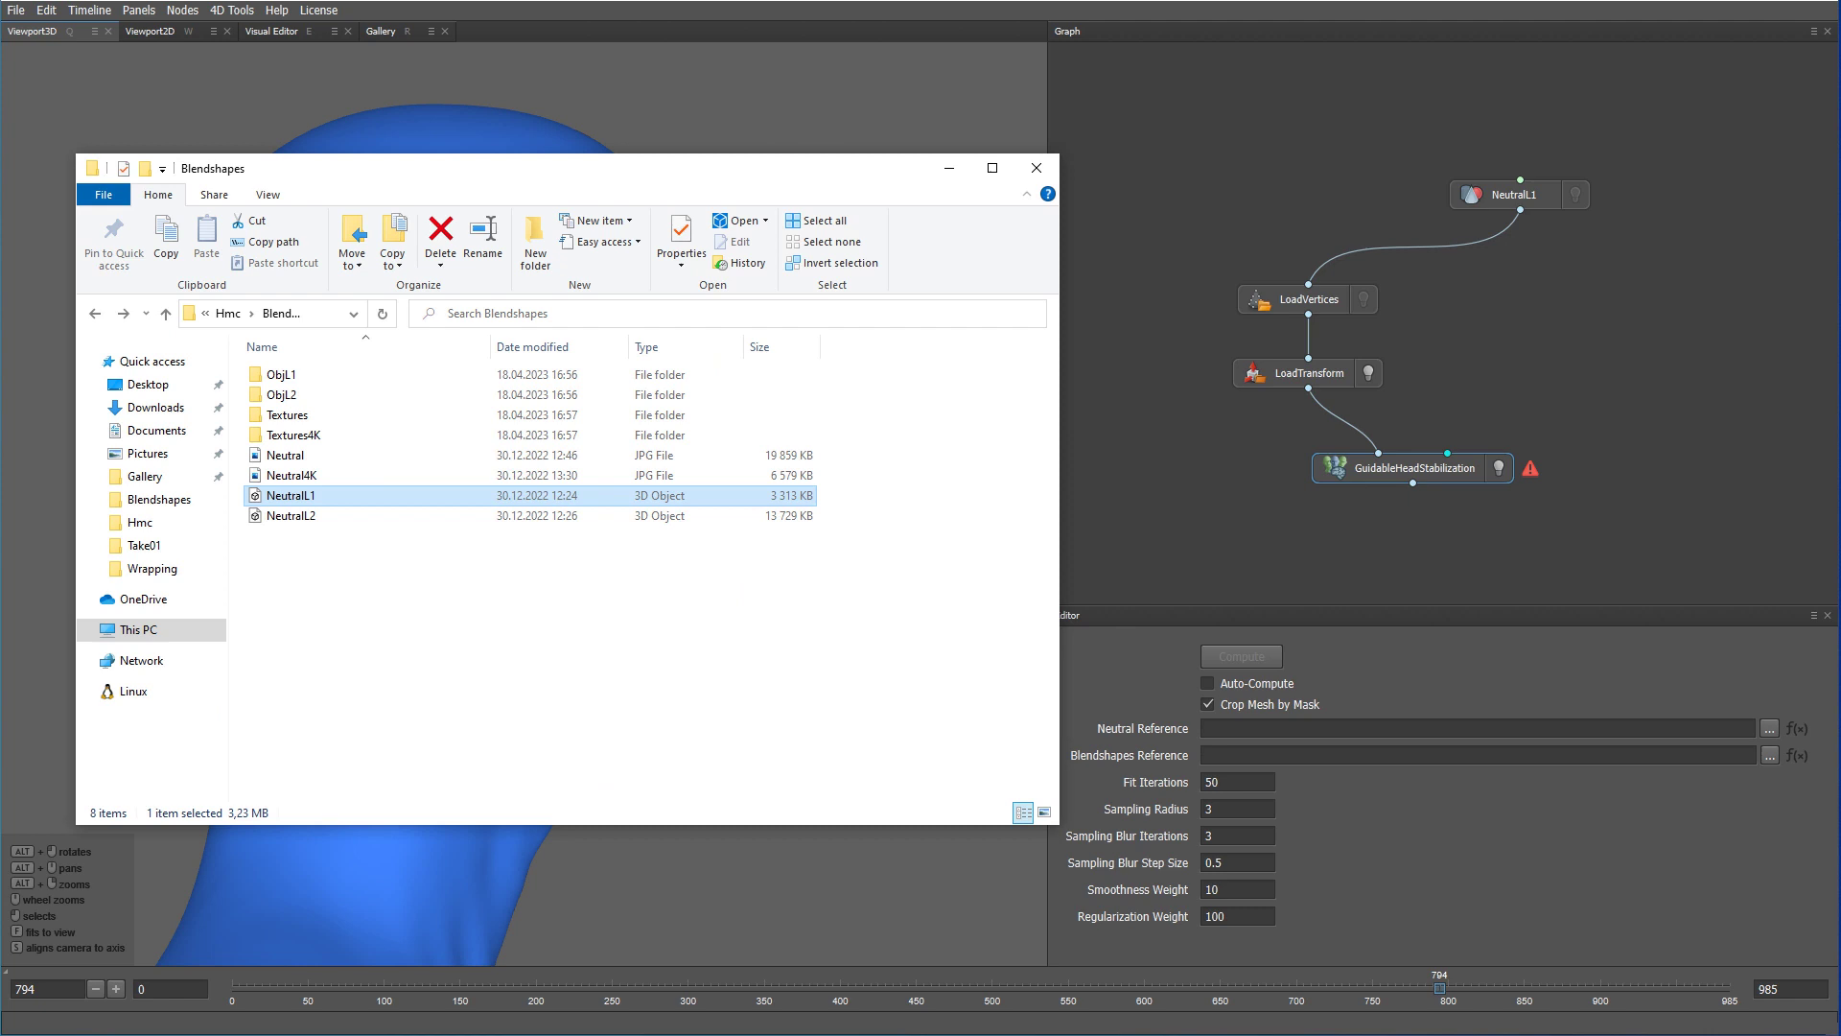
{"action": "double_click", "coordinate": [280, 377]}
{"action": "key", "text": "ctrl+a"}
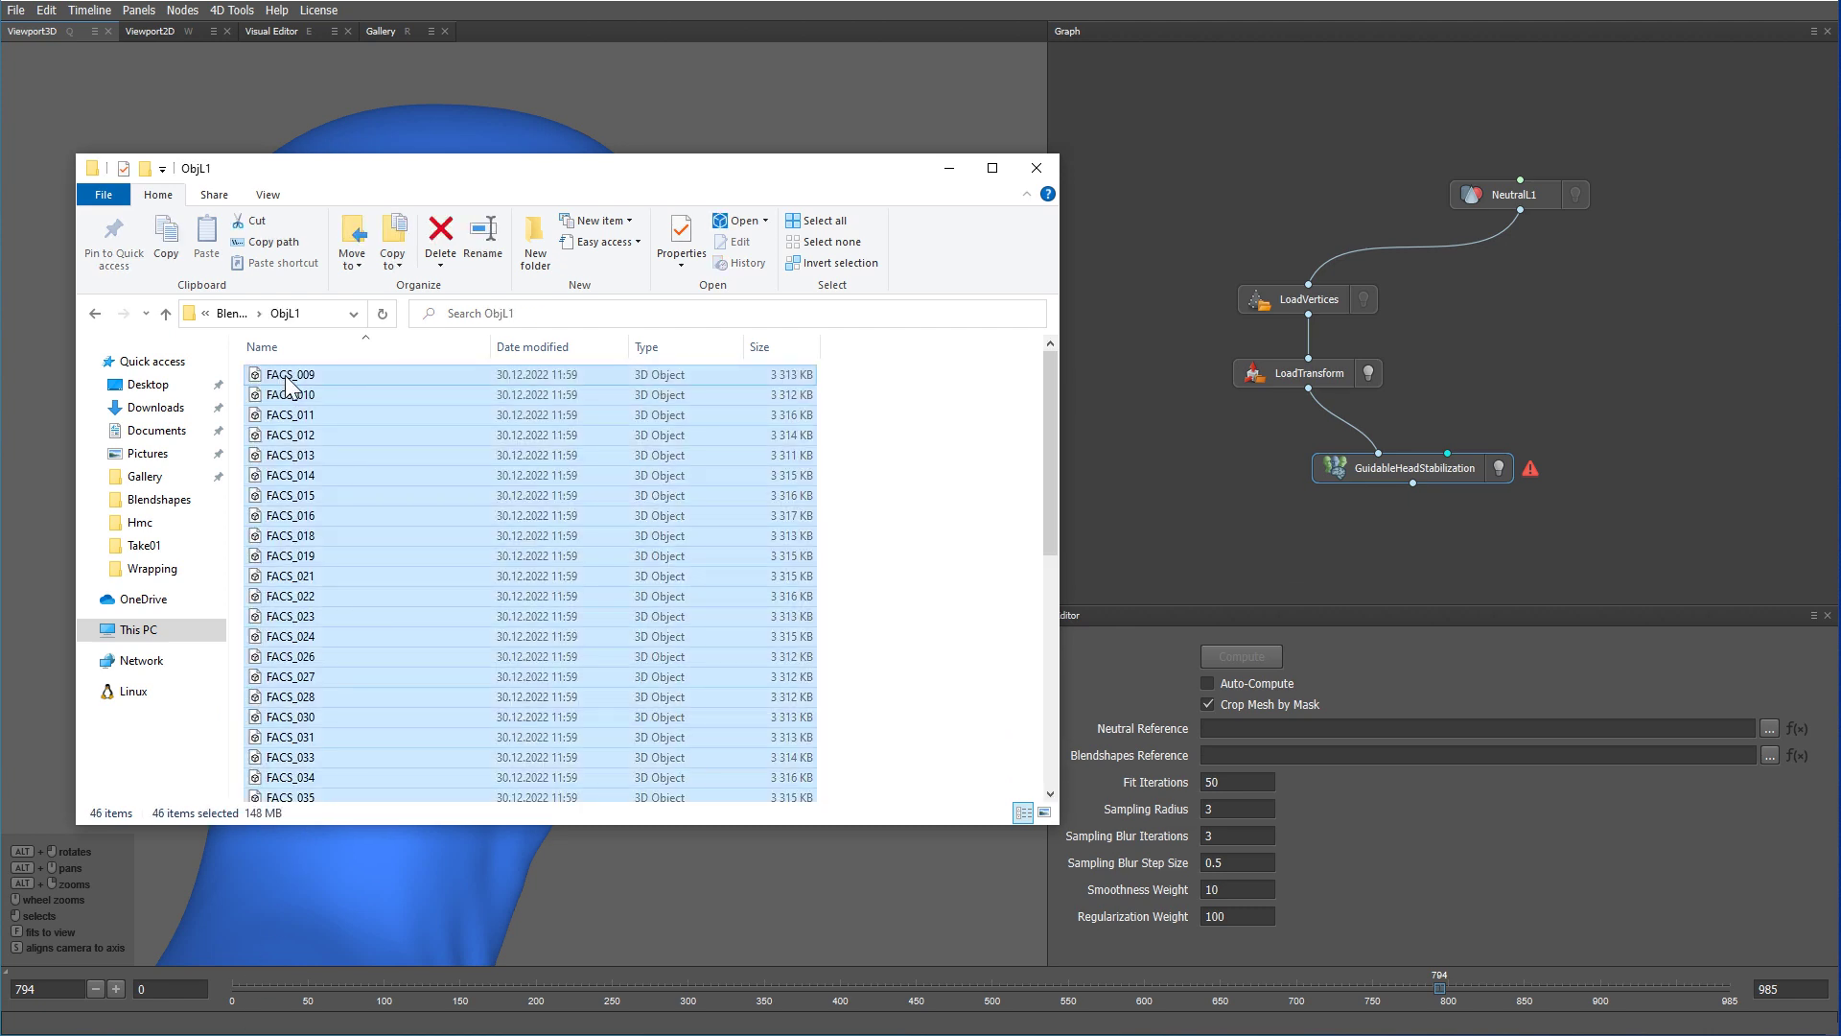
{"action": "left_click_drag", "start_coordinate": [283, 380], "coordinate": [1521, 288]}
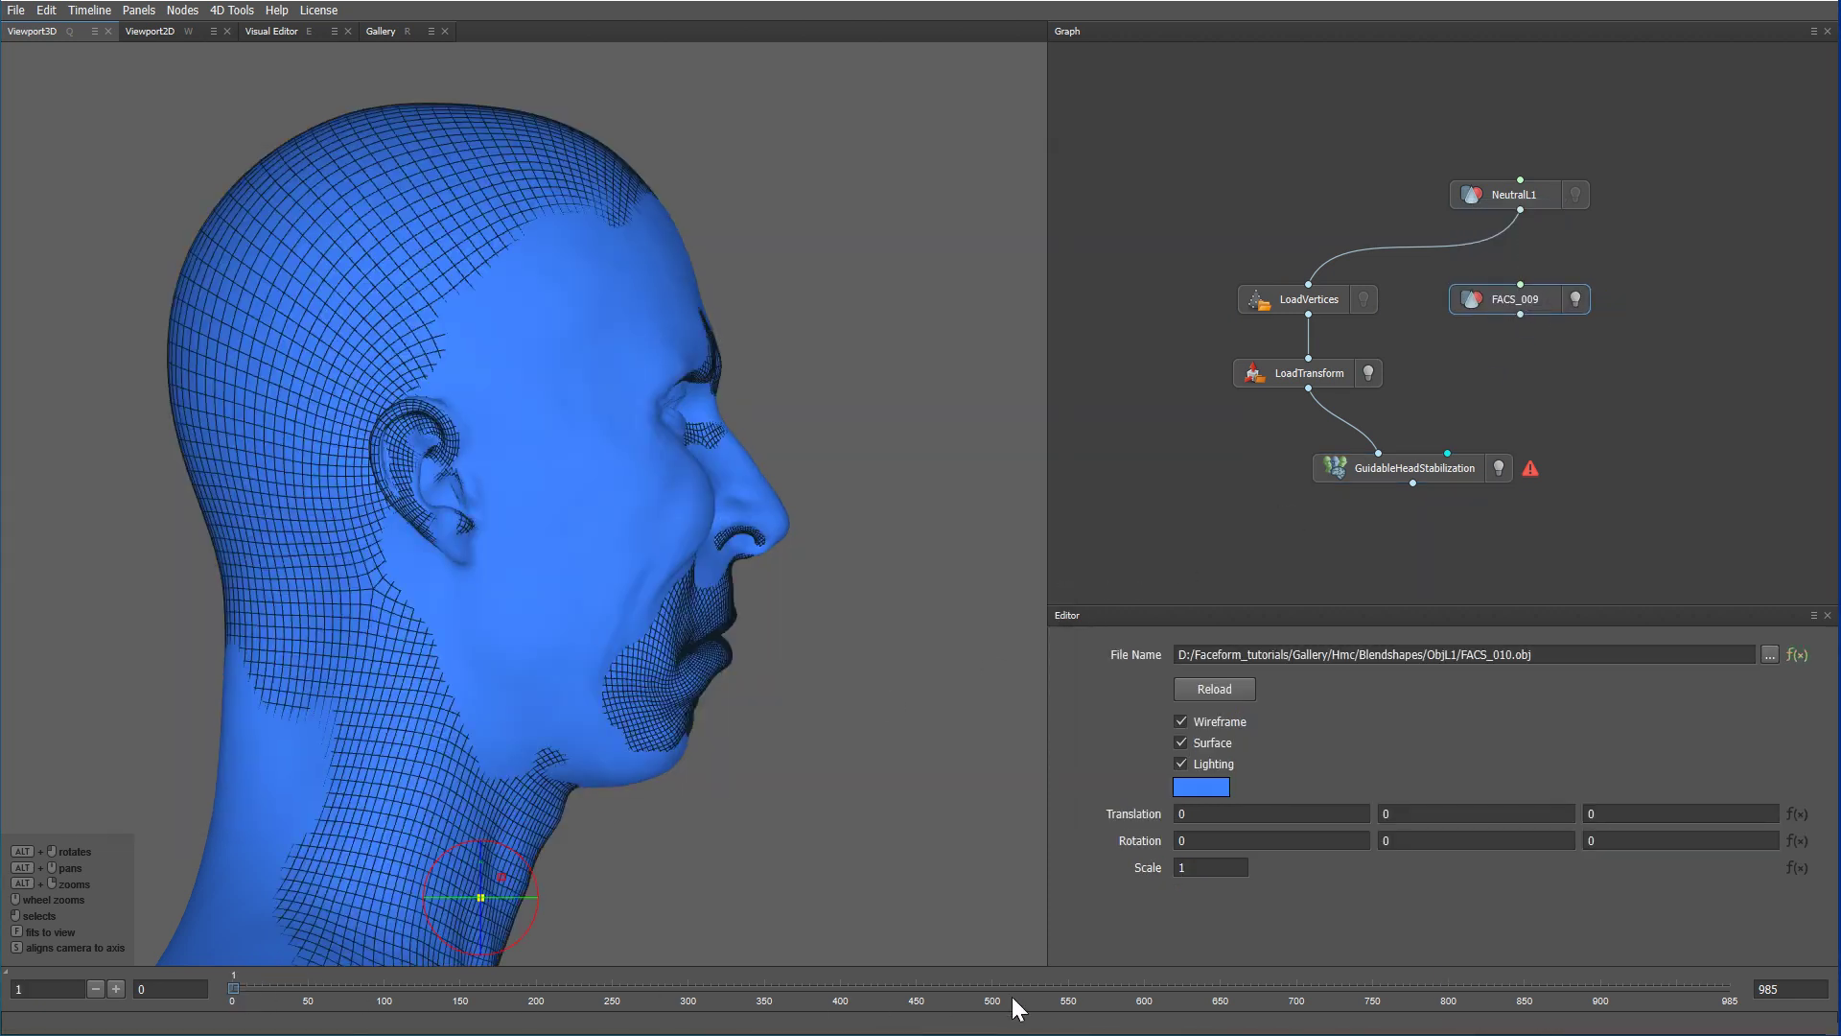
- Set the timeline end to 45, display the FACS sequence alone, and turn off its wireframe
{"action": "left_click", "coordinate": [1815, 990]}
{"action": "double_click", "coordinate": [1803, 994]}
{"action": "type", "text": "45"}
{"action": "key", "text": "Return"}
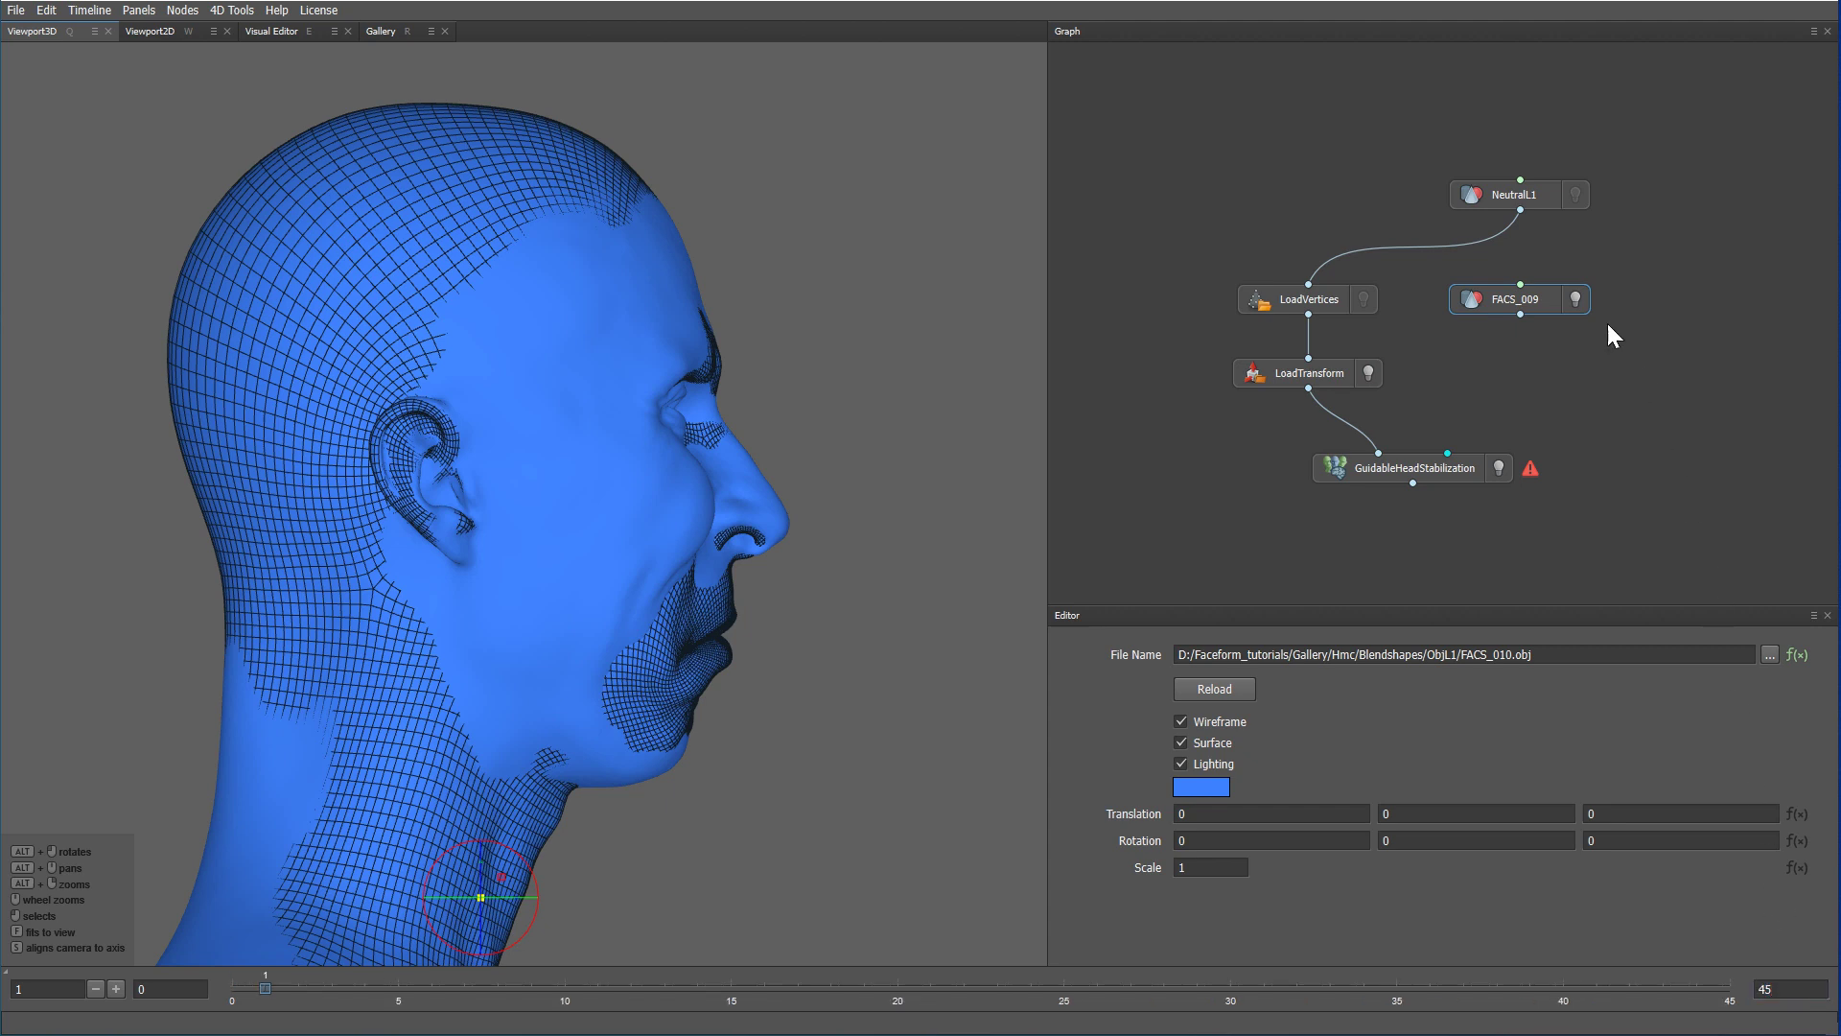
{"action": "left_click", "coordinate": [1577, 301]}
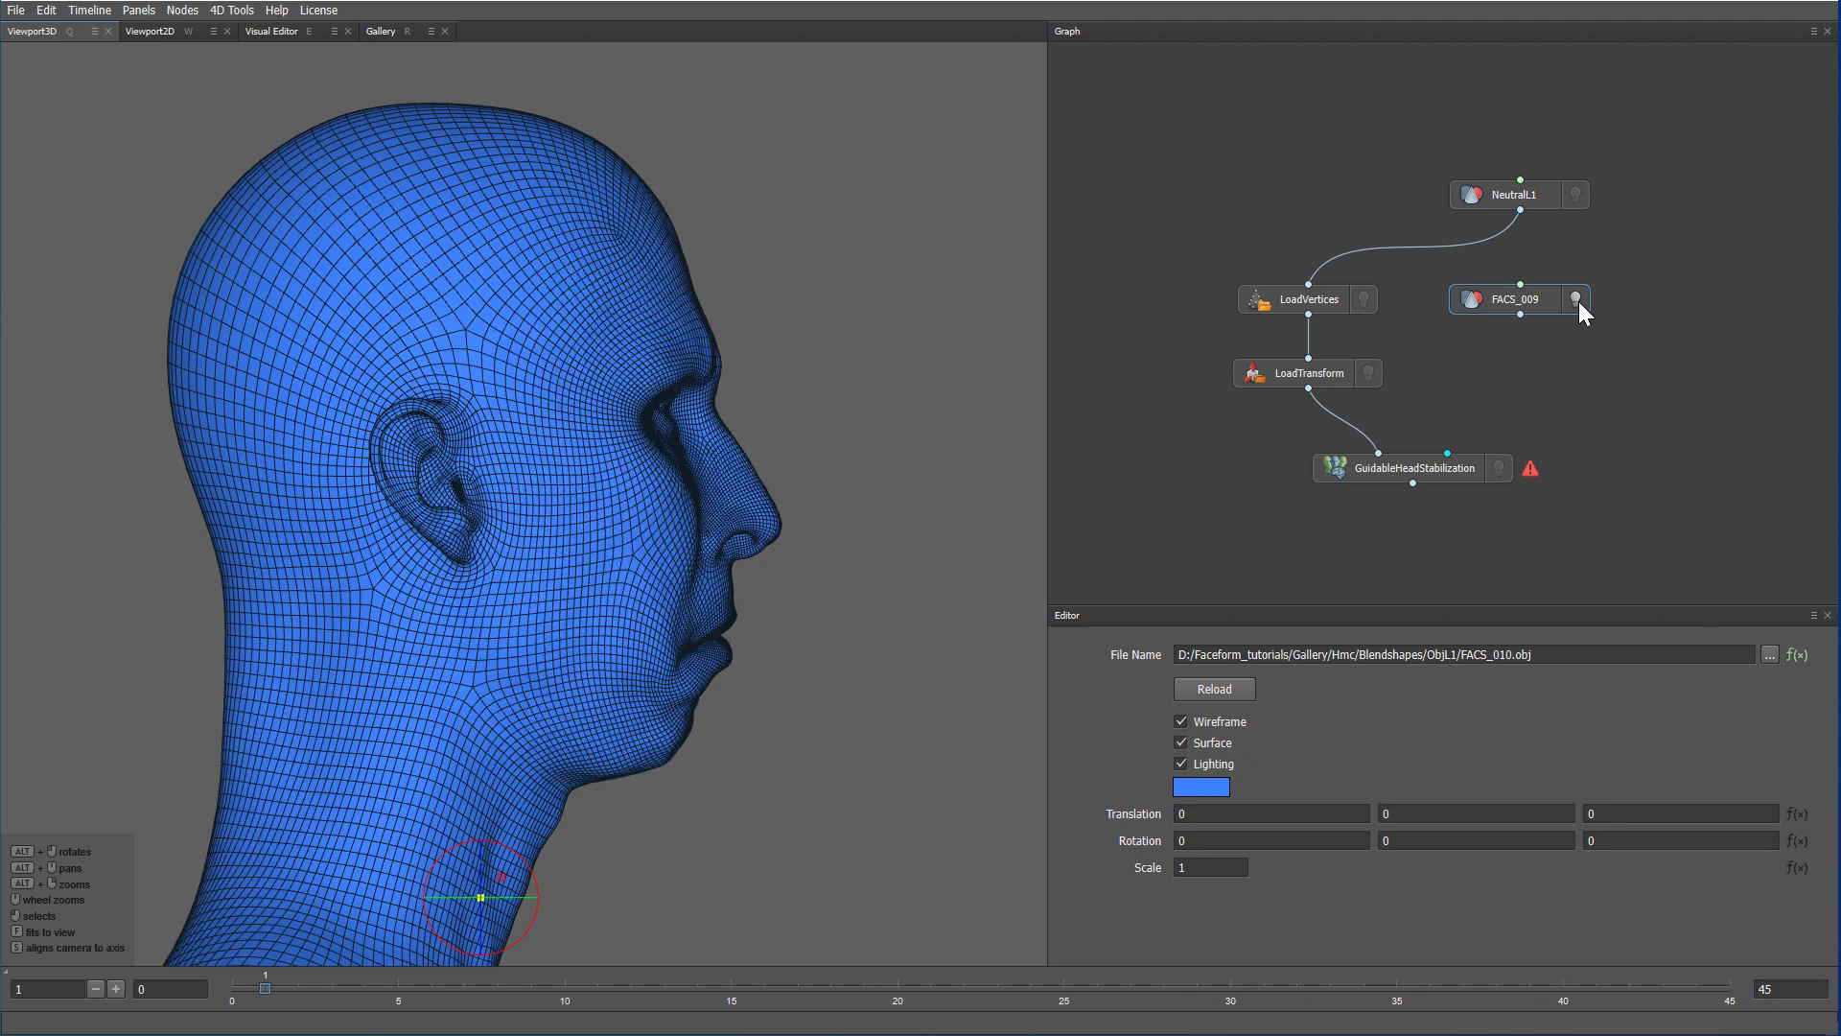
{"action": "left_click", "coordinate": [1181, 721]}
- Compare the FACS shape against the neutral head at frames 1 and 2
{"action": "left_click", "coordinate": [1577, 195]}
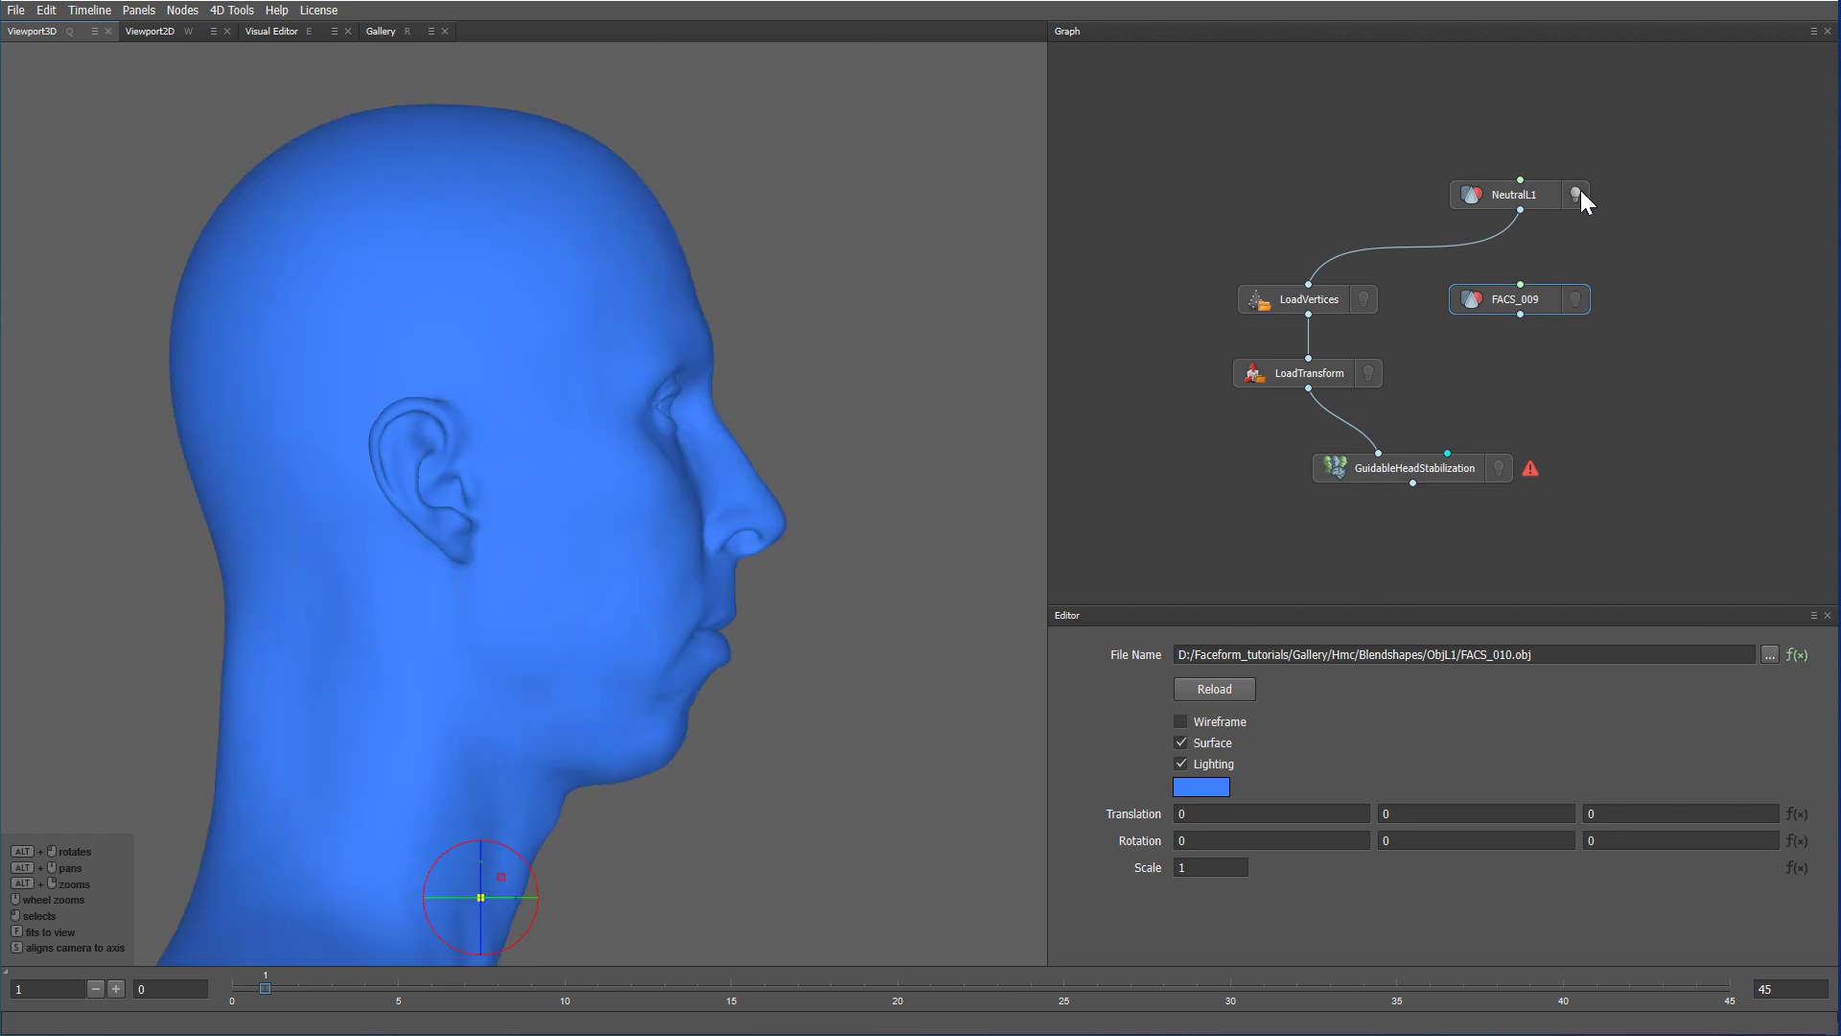
{"action": "left_click", "coordinate": [1580, 191]}
{"action": "left_click", "coordinate": [1581, 192]}
{"action": "left_click", "coordinate": [1580, 192]}
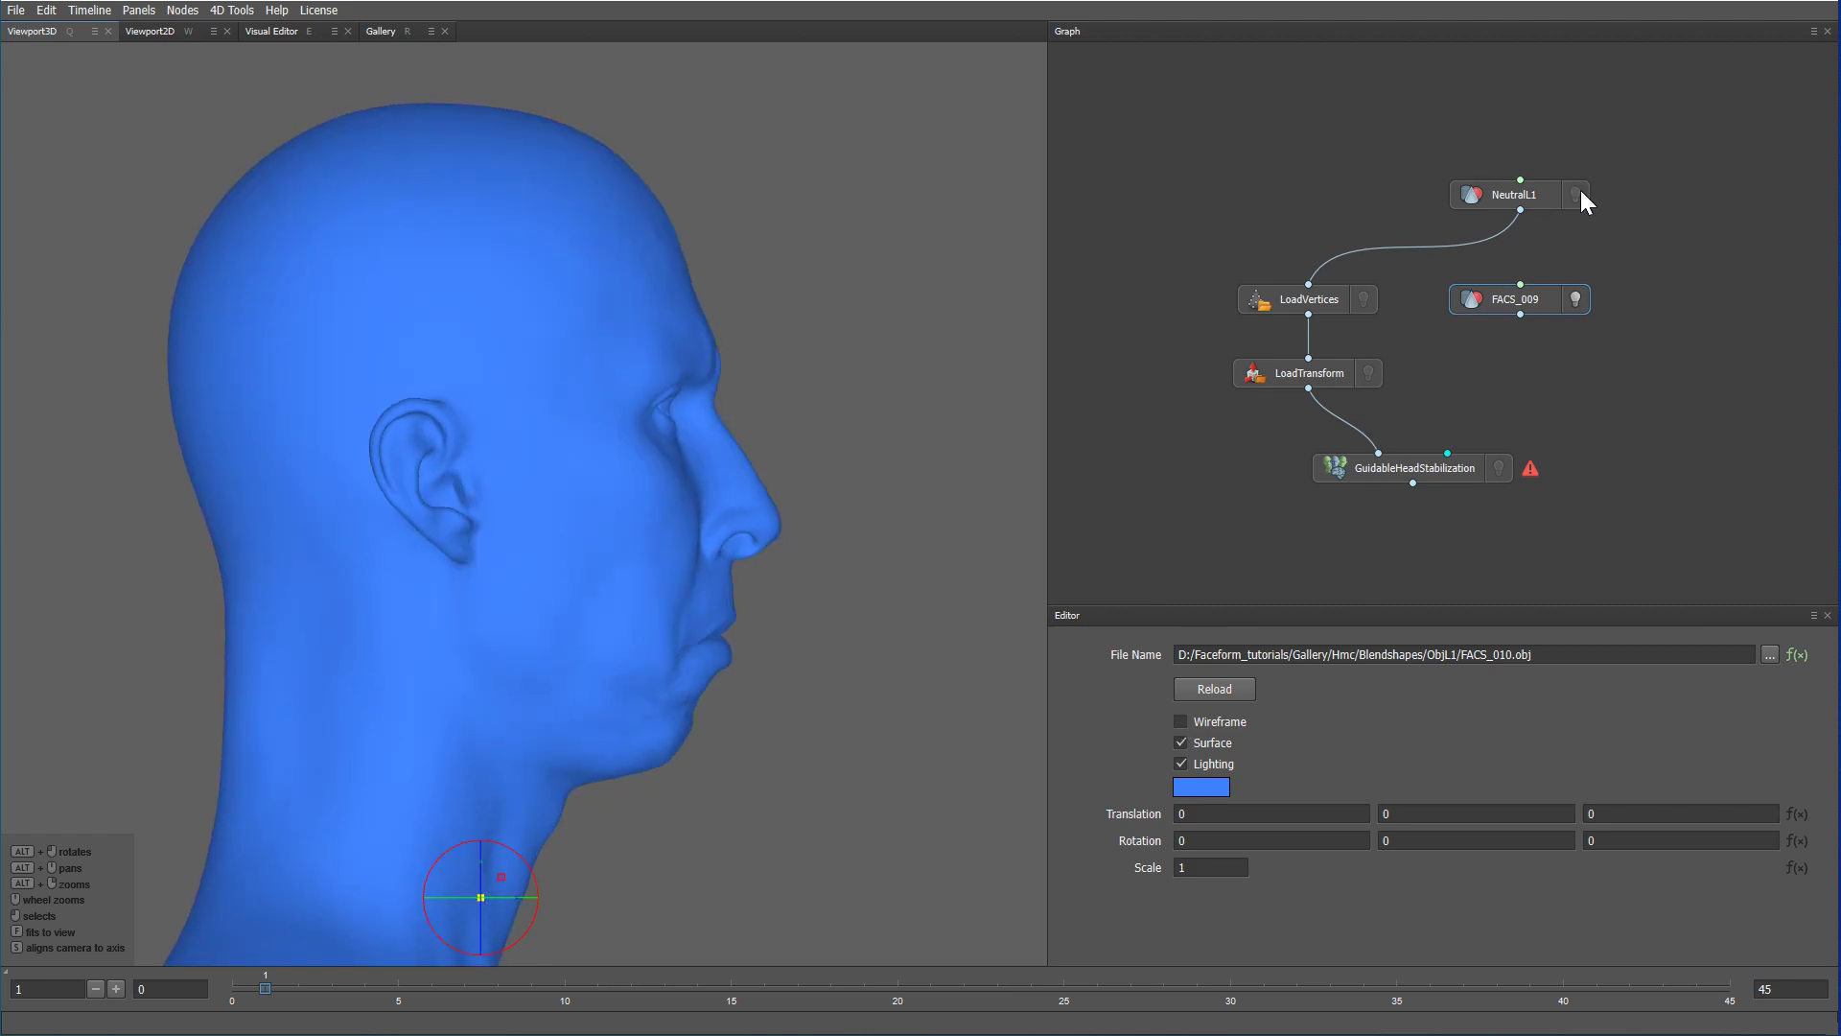
{"action": "left_click", "coordinate": [1580, 192]}
{"action": "left_click", "coordinate": [1581, 192]}
{"action": "left_click", "coordinate": [291, 986]}
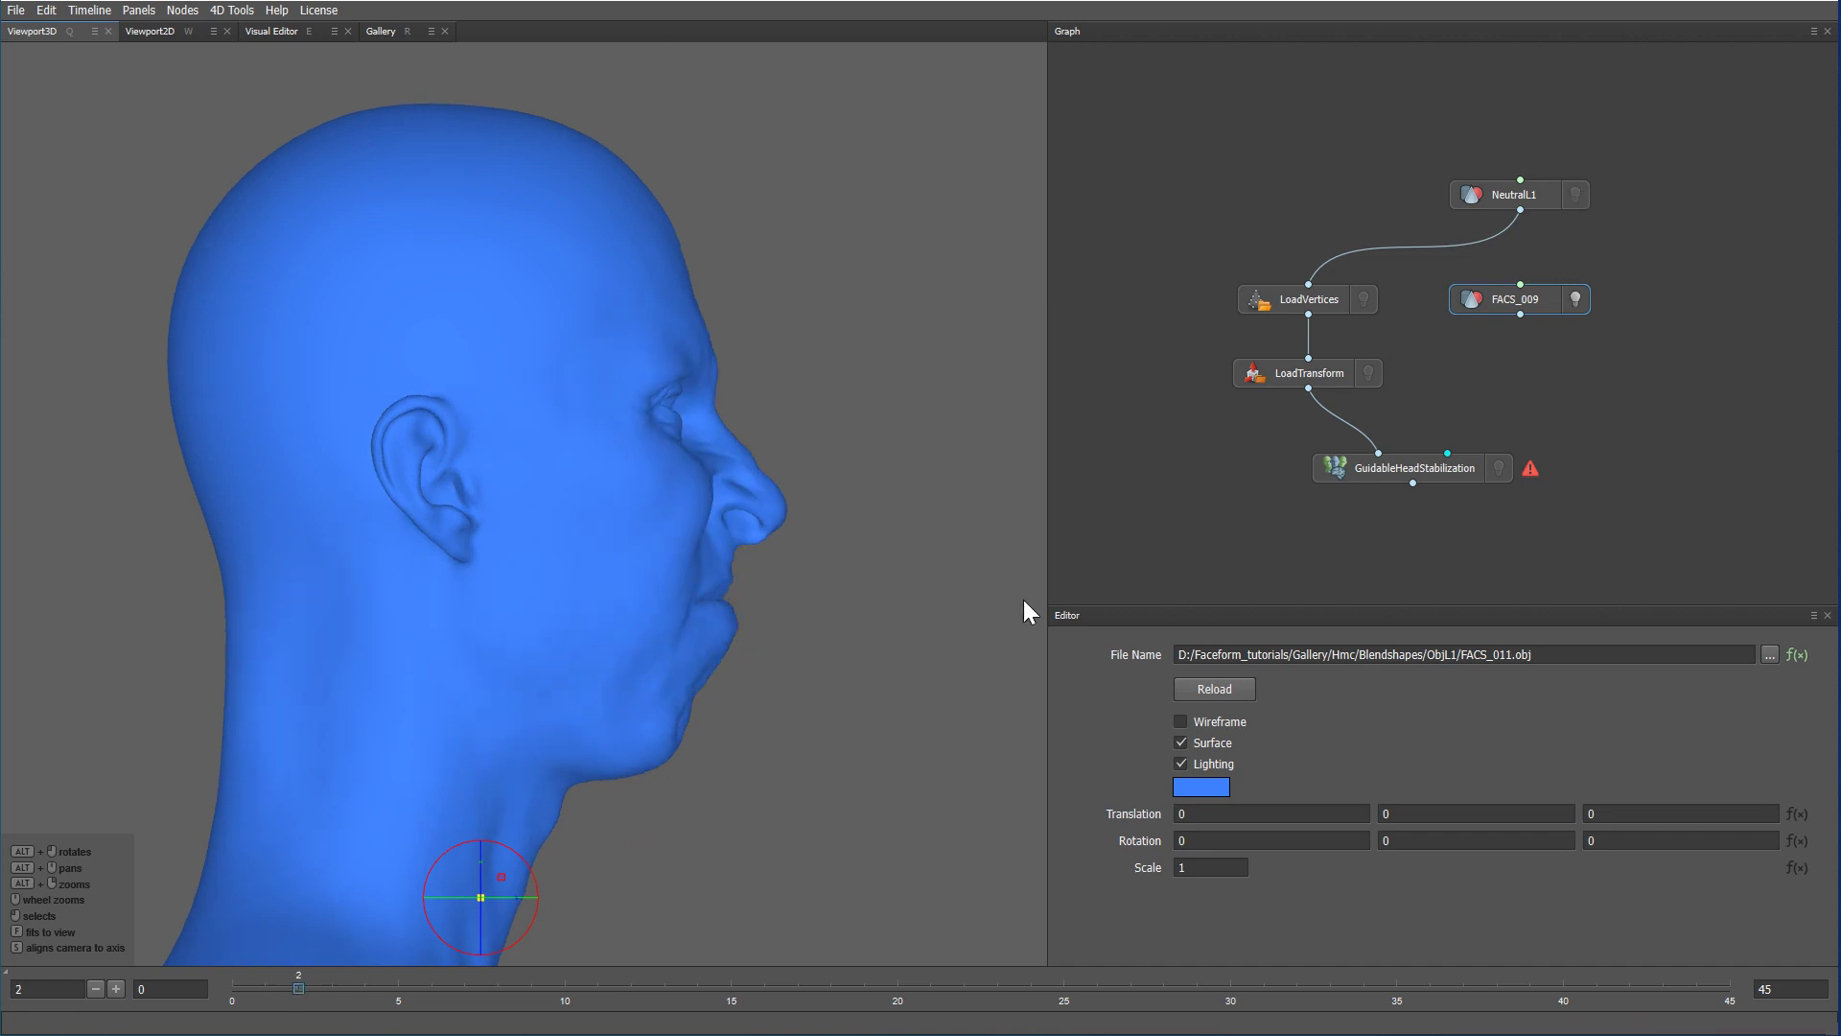
{"action": "left_click", "coordinate": [1570, 199]}
{"action": "left_click", "coordinate": [1569, 198]}
{"action": "left_click", "coordinate": [1570, 198]}
{"action": "left_click", "coordinate": [1569, 199]}
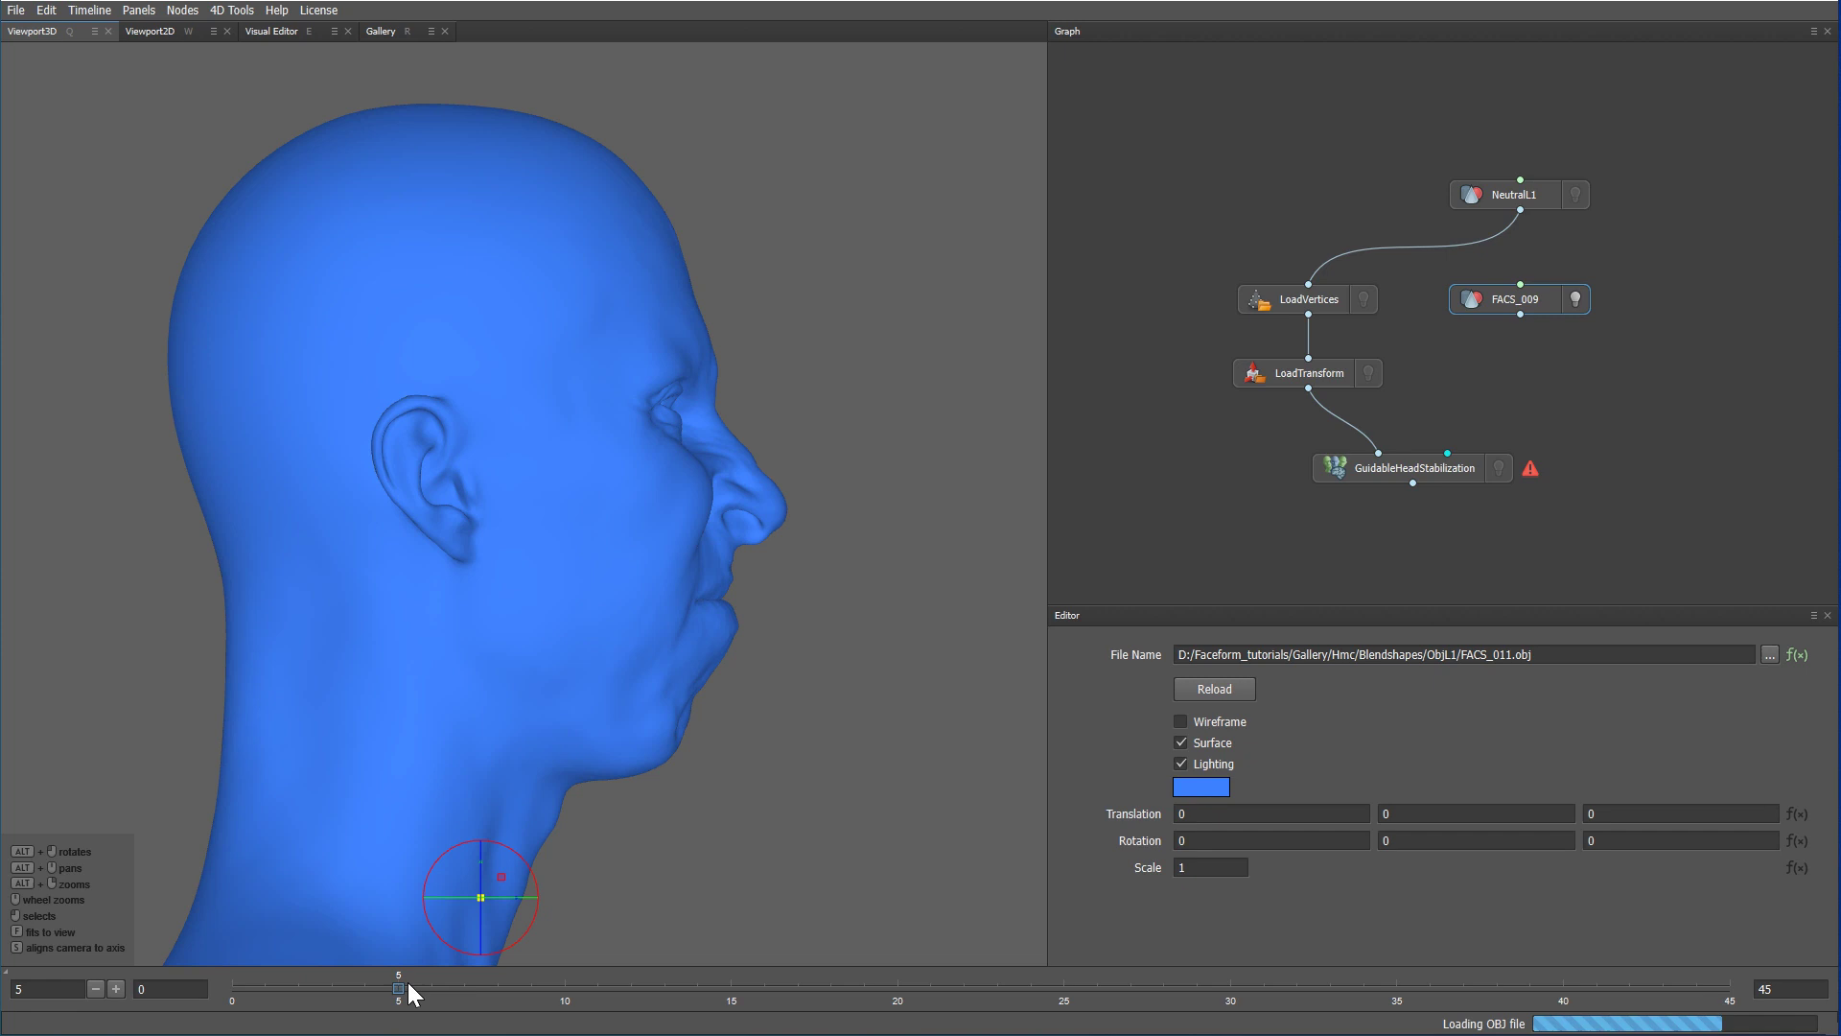
- Compare the FACS expressions with the neutral head at frames 5, 6 and 13
{"action": "left_click", "coordinate": [406, 984]}
{"action": "left_click", "coordinate": [1573, 198]}
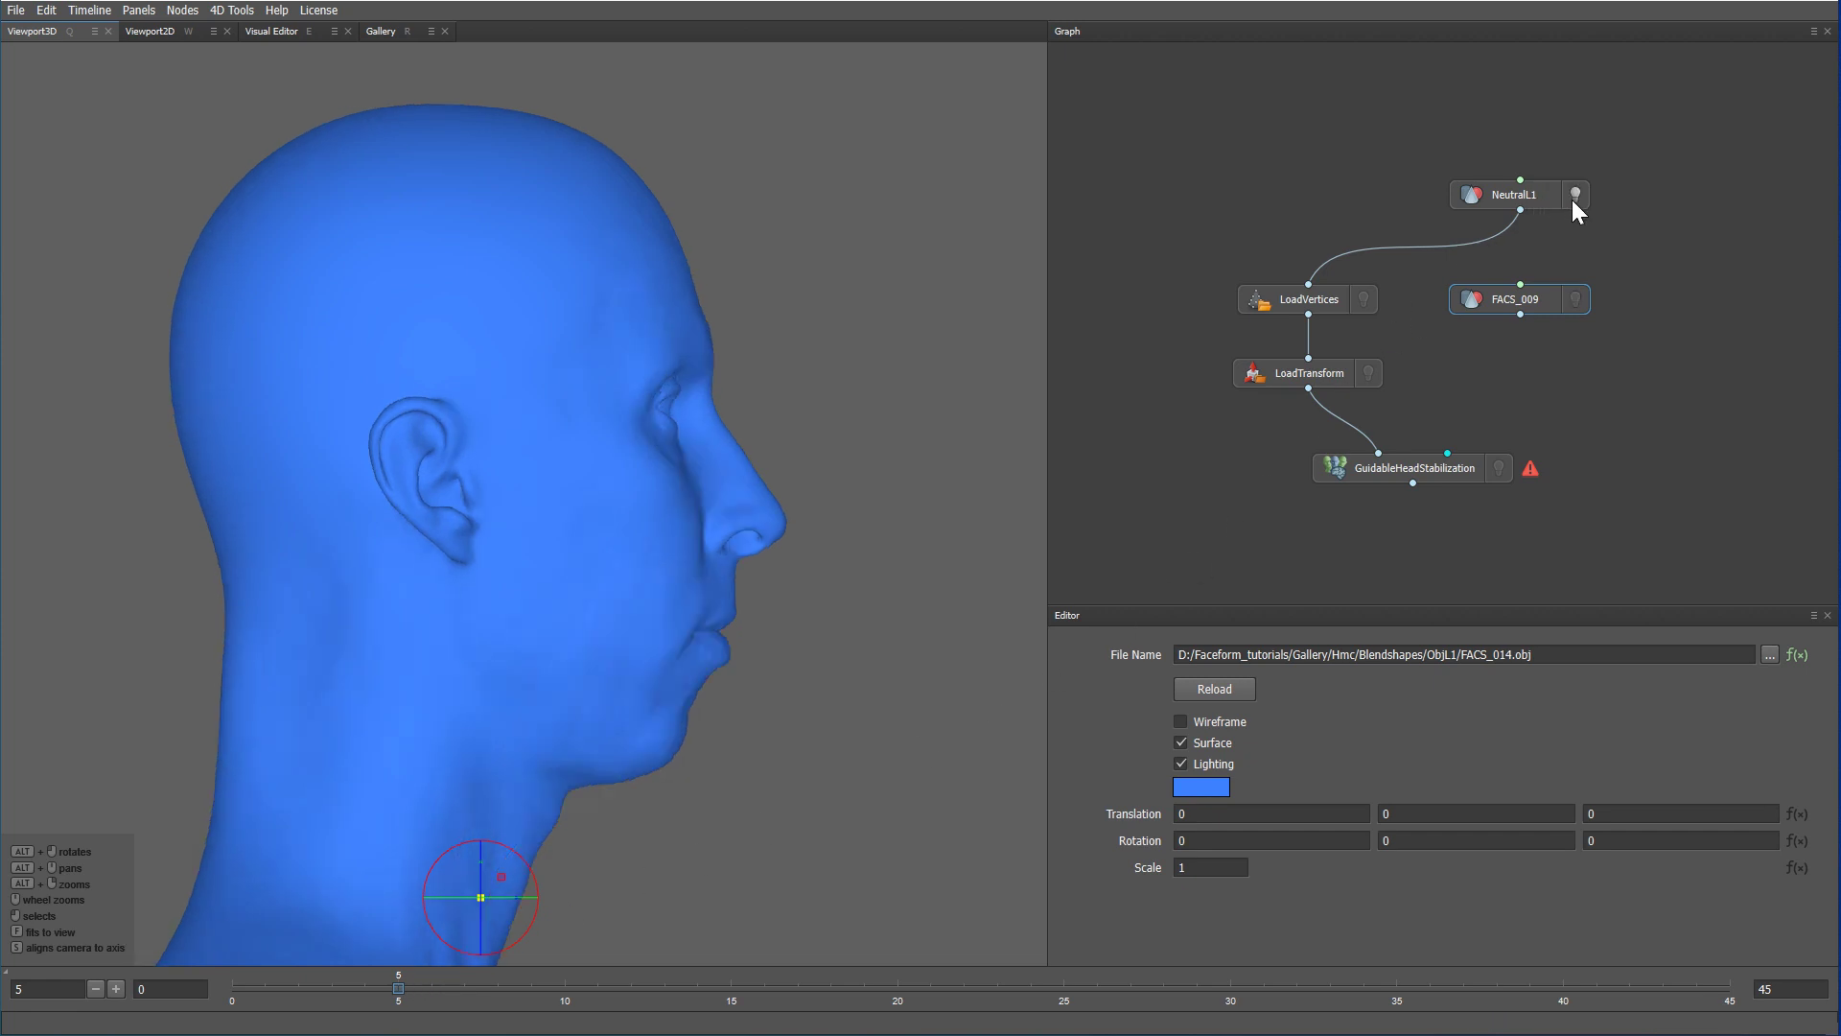
{"action": "left_click", "coordinate": [1573, 197]}
{"action": "left_click", "coordinate": [1573, 197]}
{"action": "left_click", "coordinate": [428, 988]}
{"action": "left_click", "coordinate": [1573, 297]}
{"action": "left_click", "coordinate": [1573, 297]}
{"action": "left_click", "coordinate": [1572, 297]}
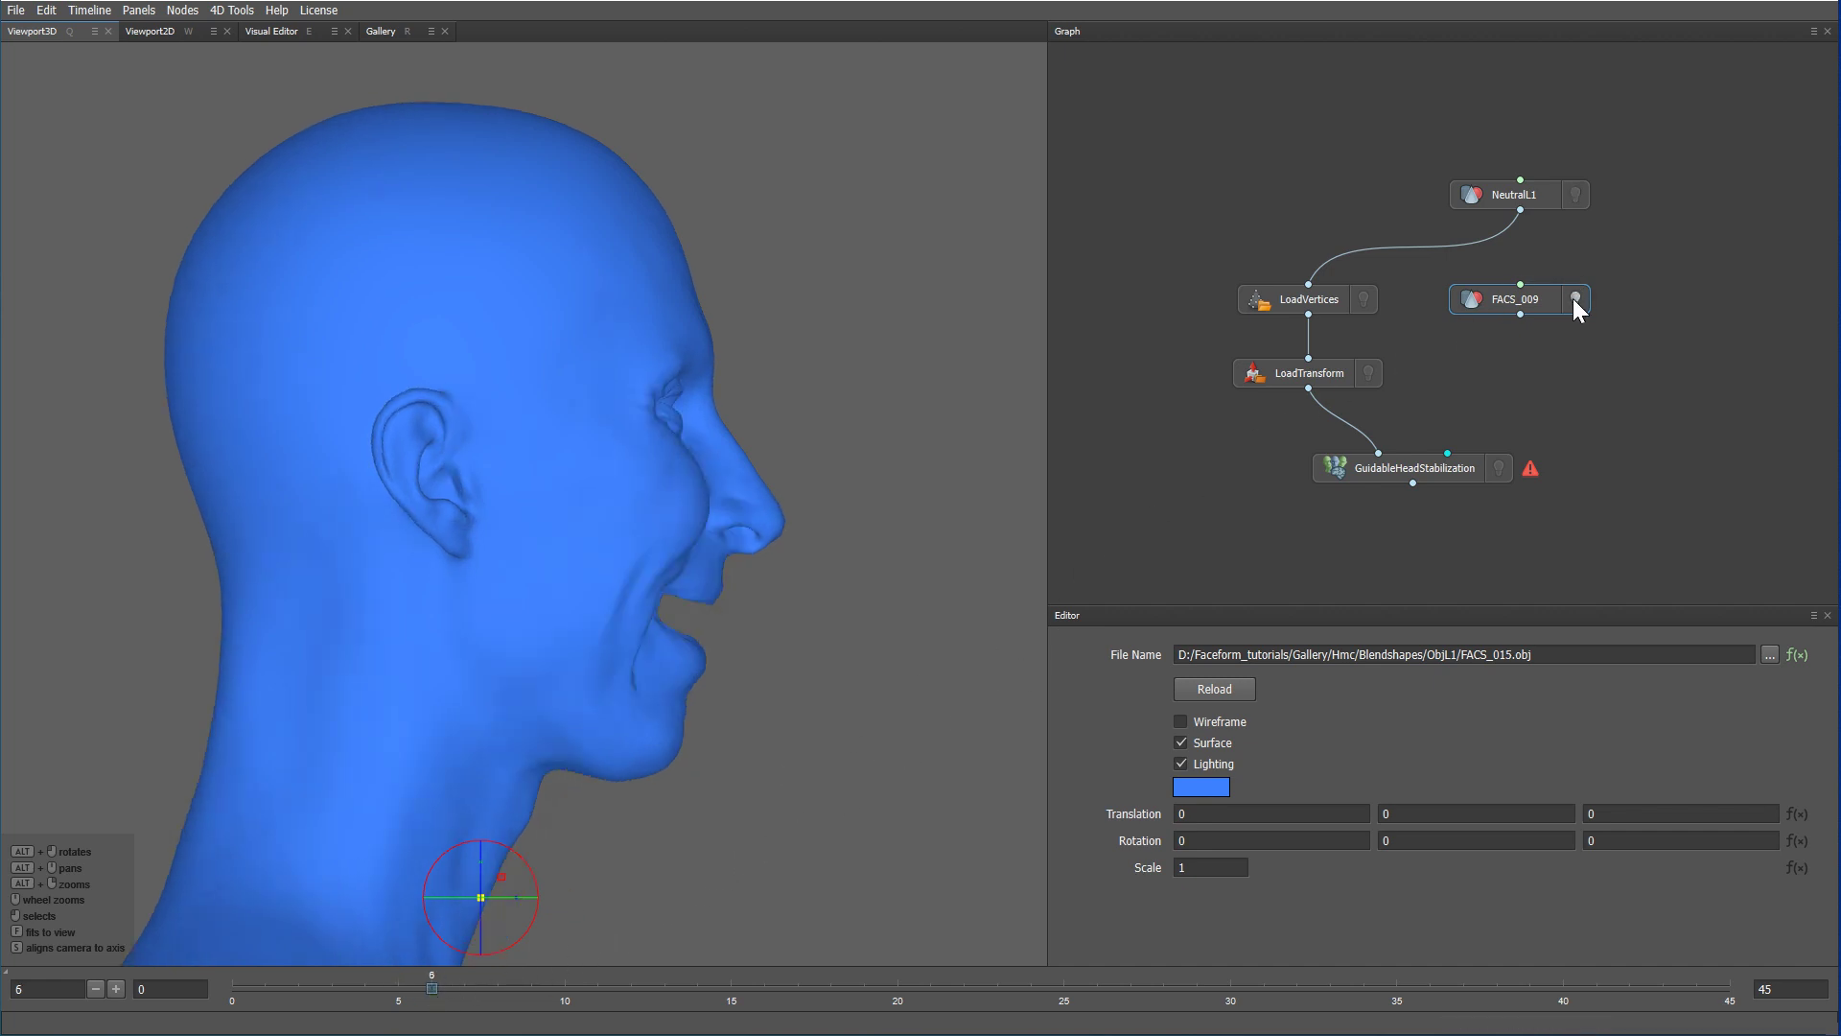
{"action": "left_click", "coordinate": [1572, 297]}
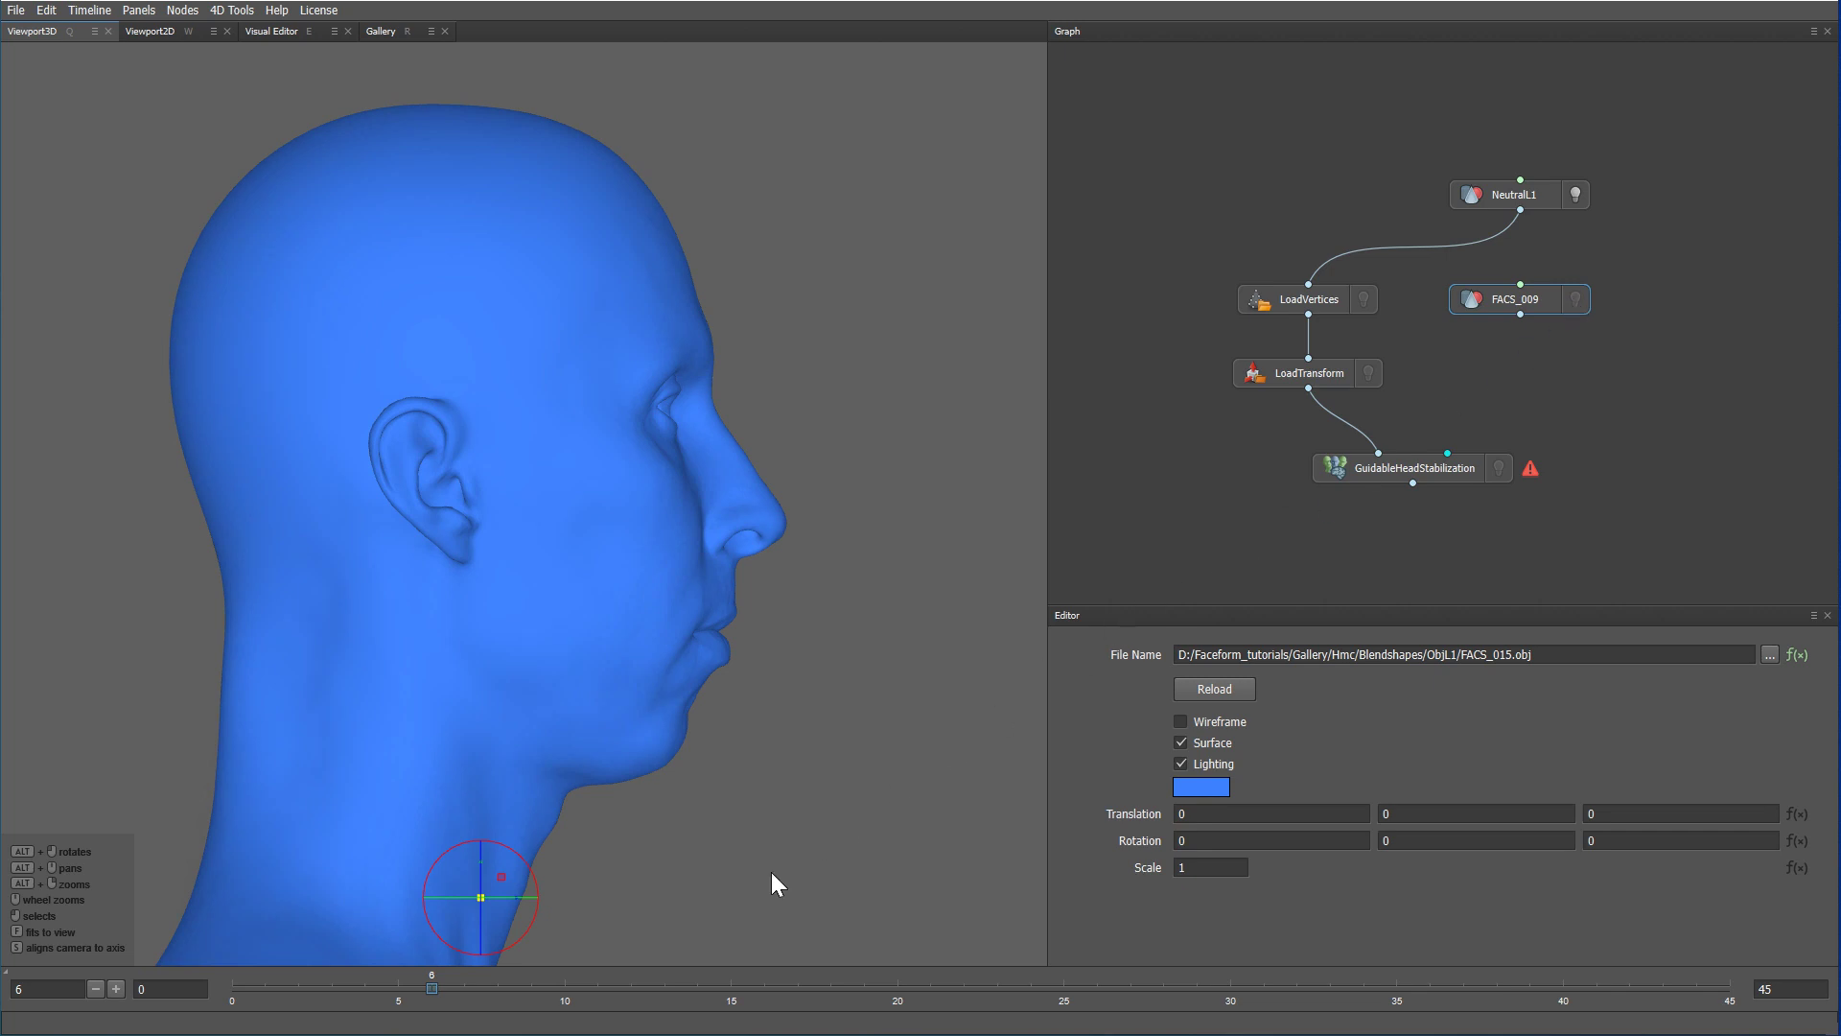
{"action": "left_click", "coordinate": [664, 992]}
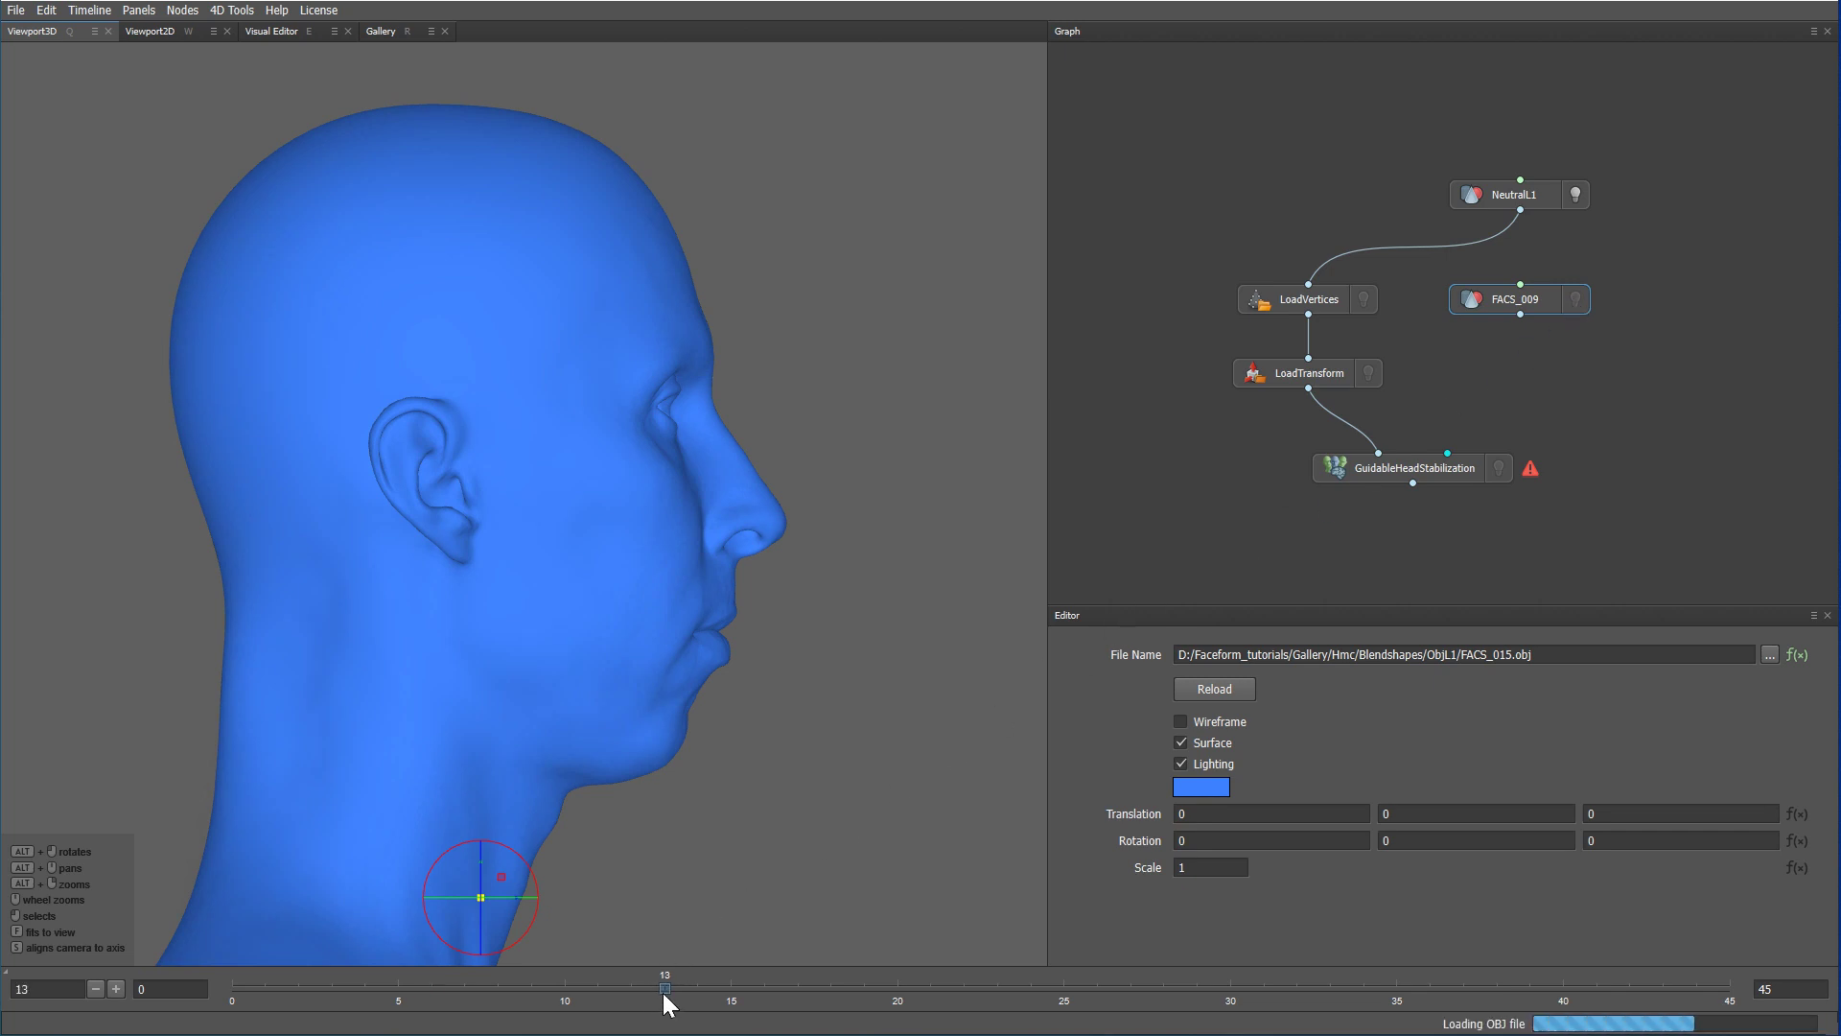
{"action": "left_click", "coordinate": [1573, 301]}
{"action": "left_click", "coordinate": [1573, 301]}
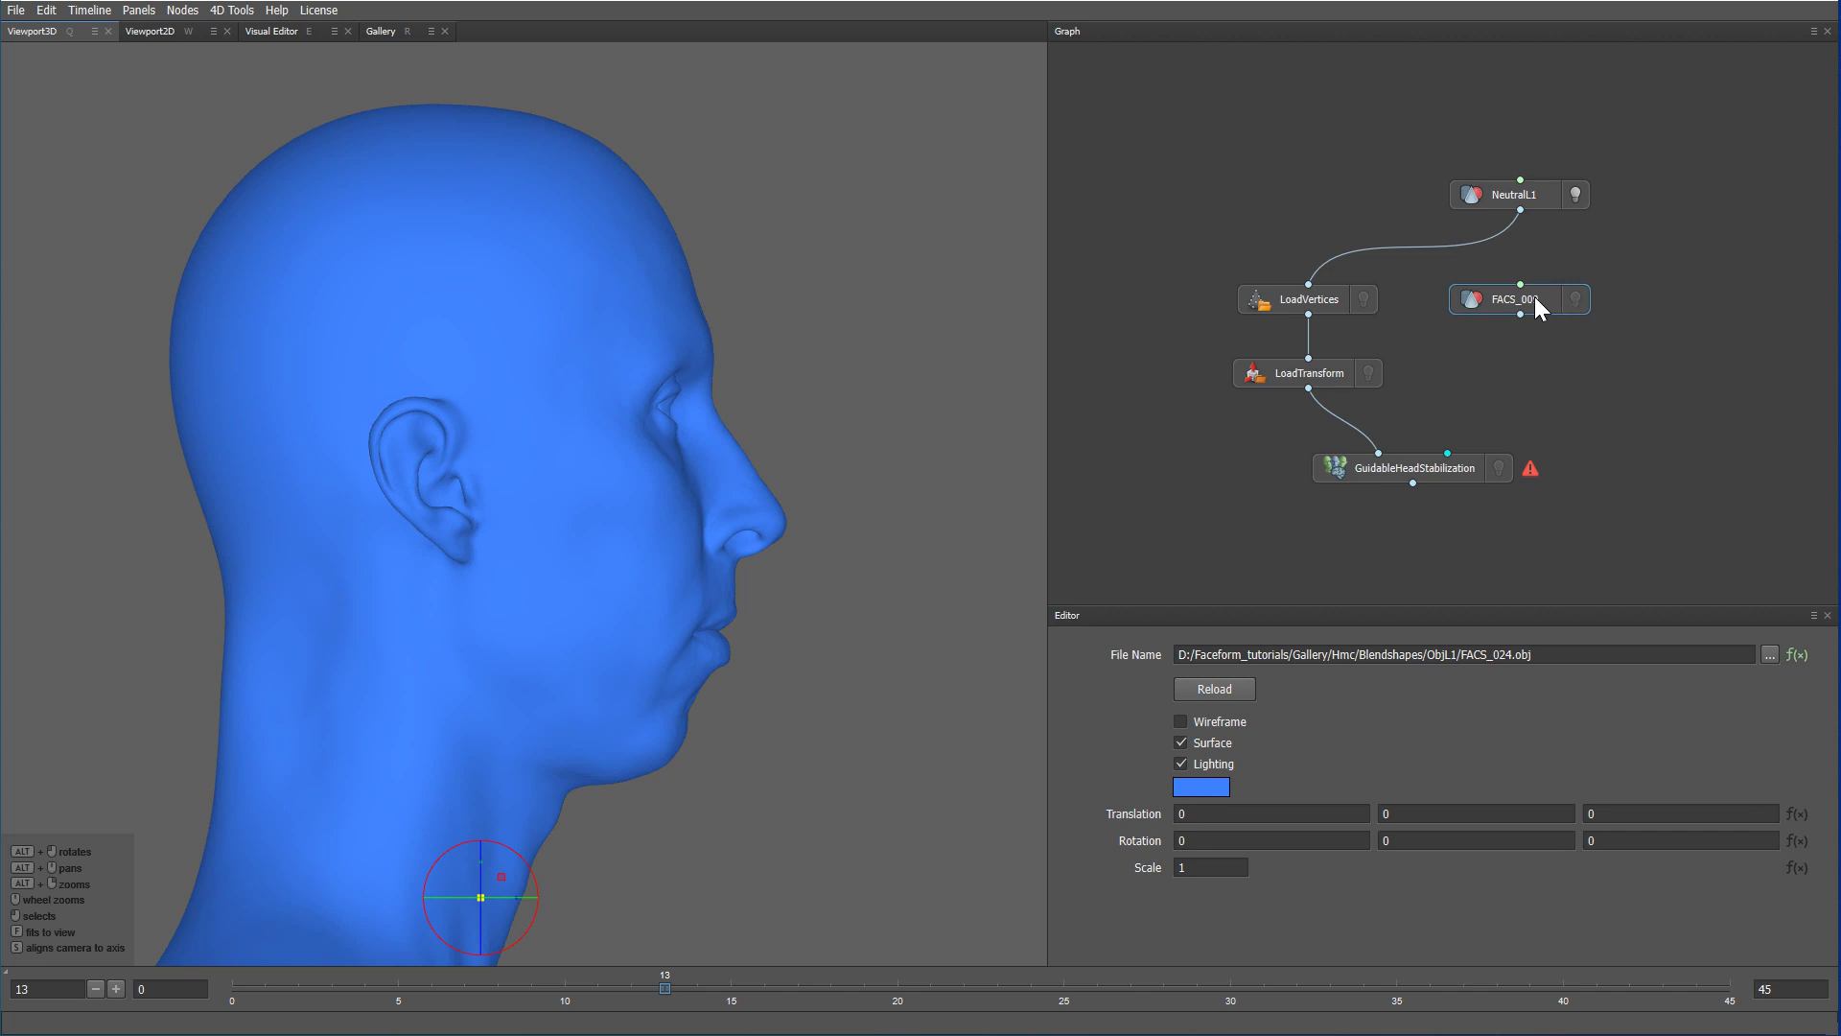
- Delete the FACS_009 node and set Blendshapes/NeutralL1.obj as the stabilization's neutral reference
{"action": "key", "text": "Delete"}
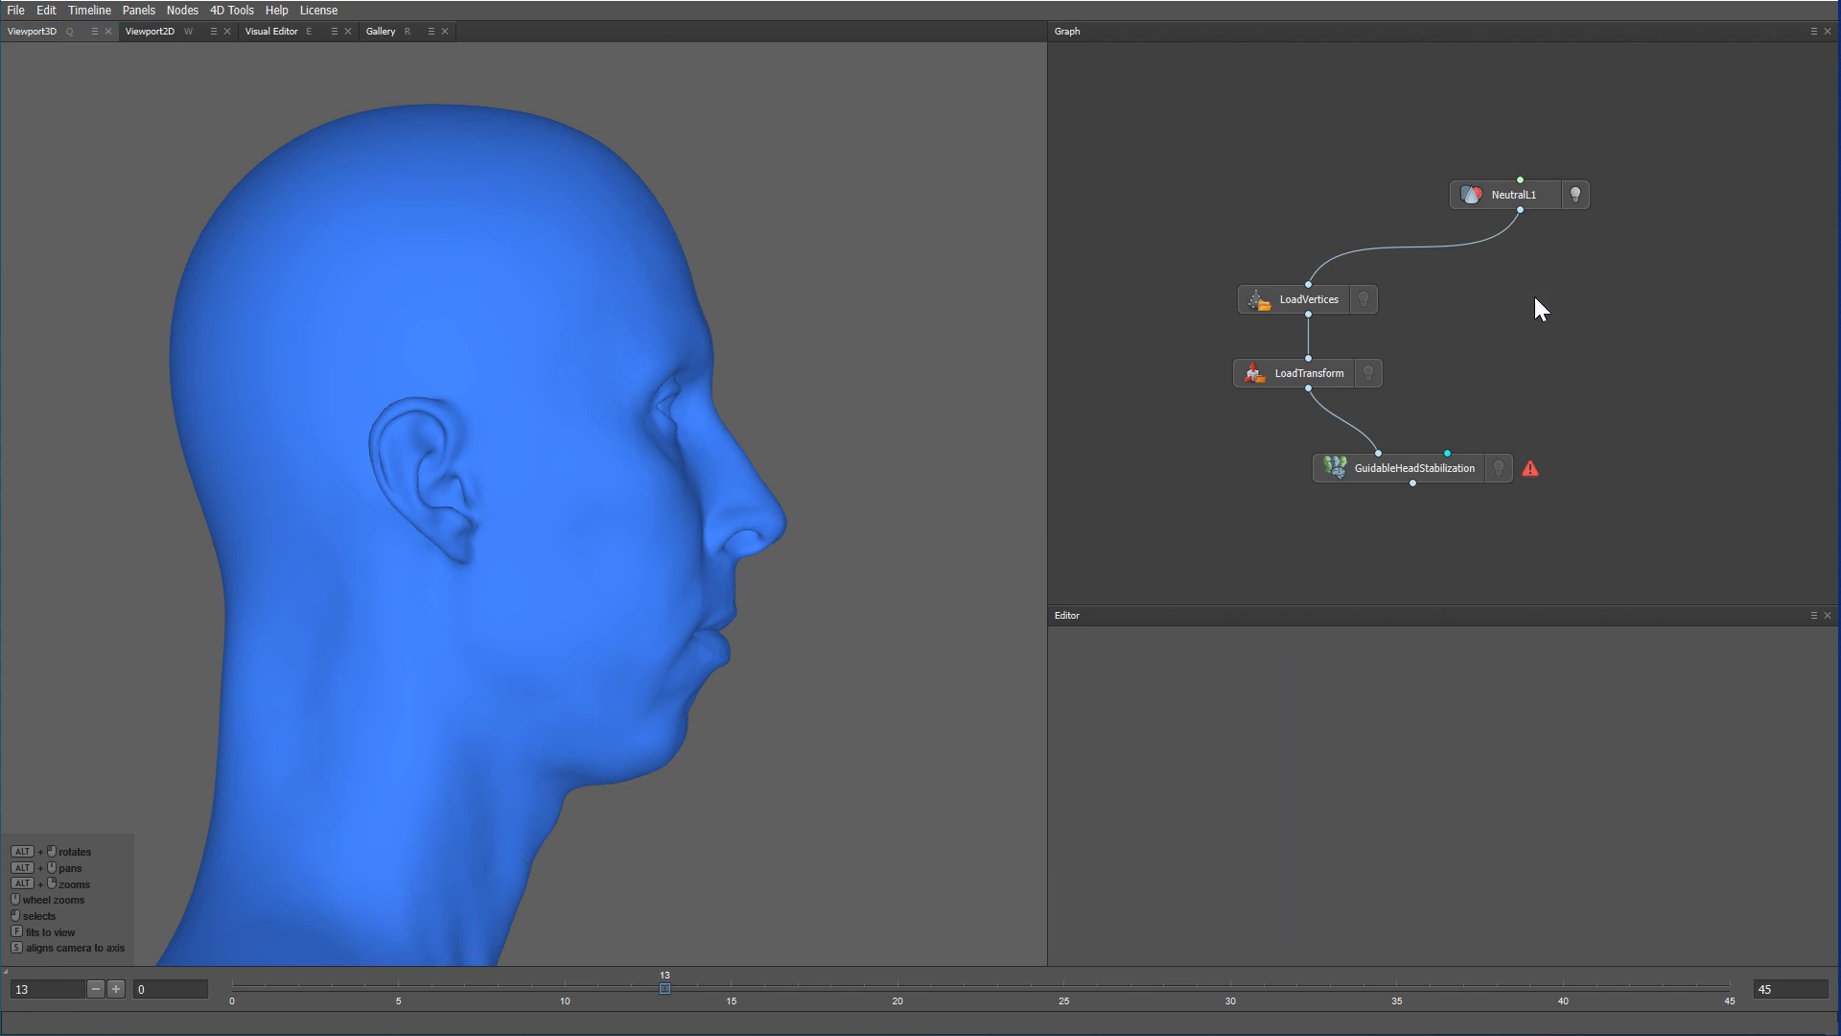
{"action": "left_click", "coordinate": [1371, 381]}
{"action": "left_click", "coordinate": [1427, 473]}
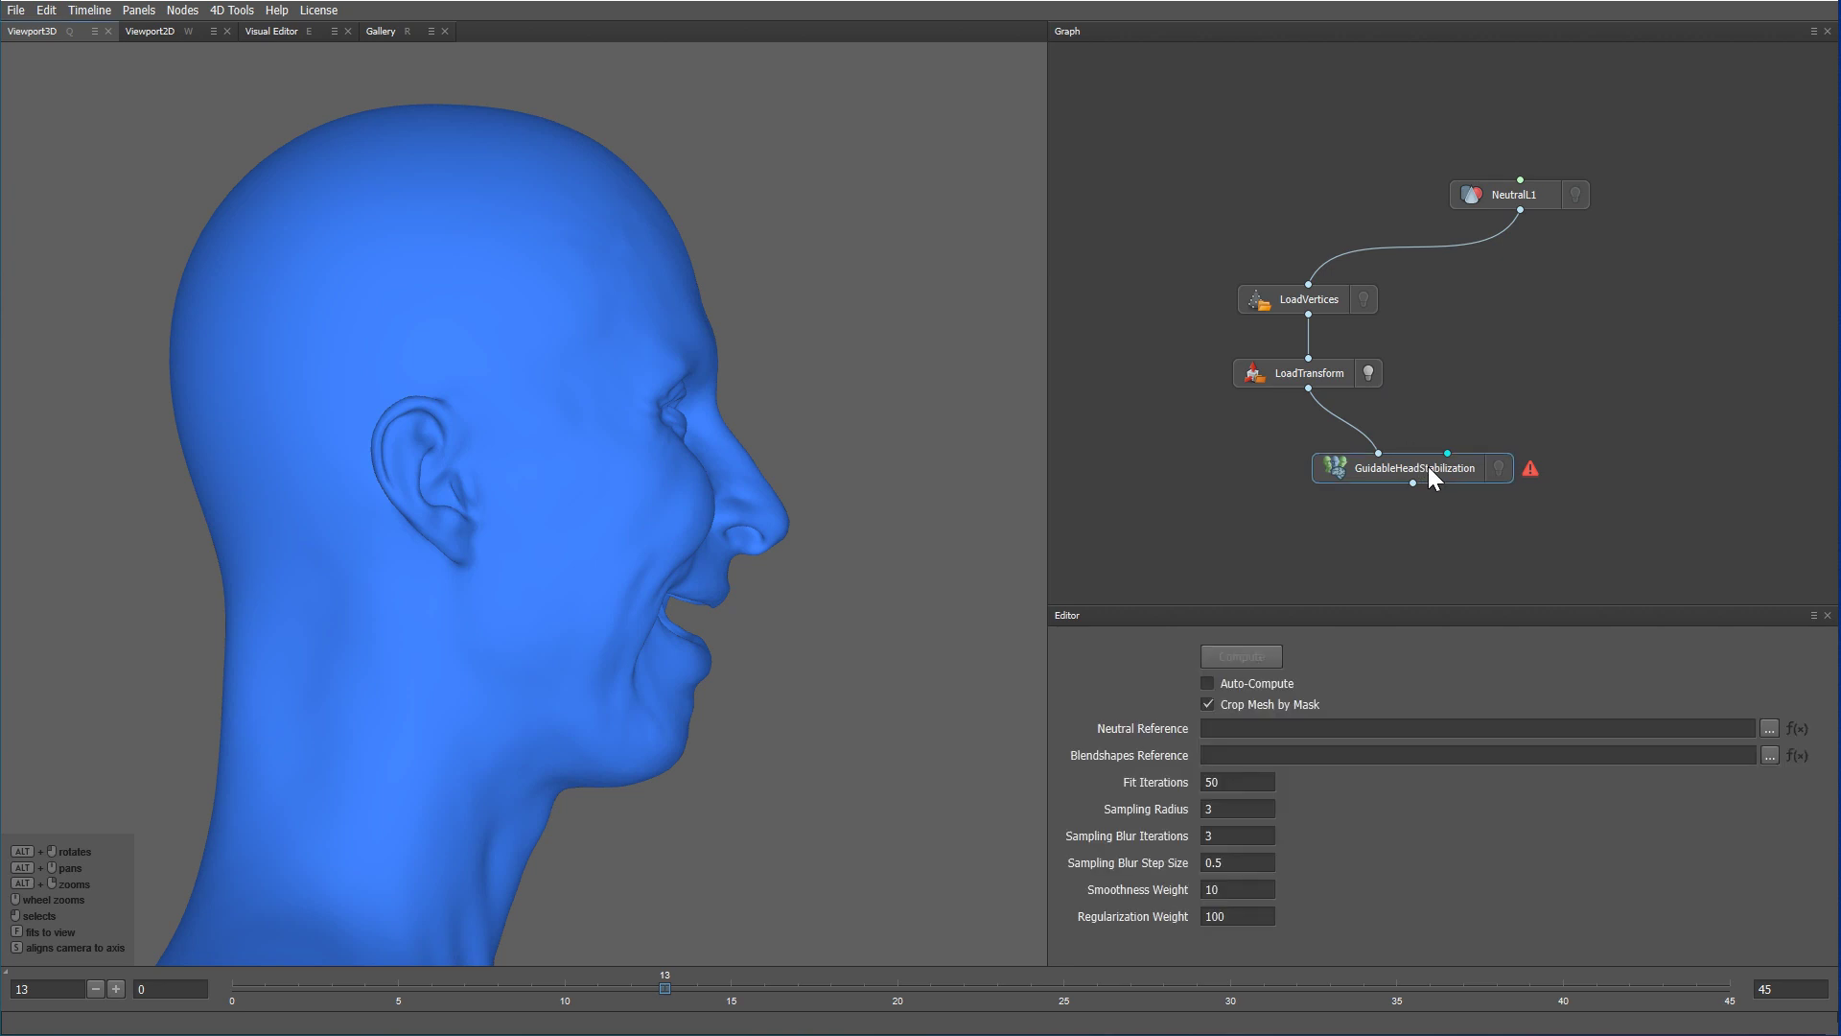
{"action": "left_click", "coordinate": [1768, 727]}
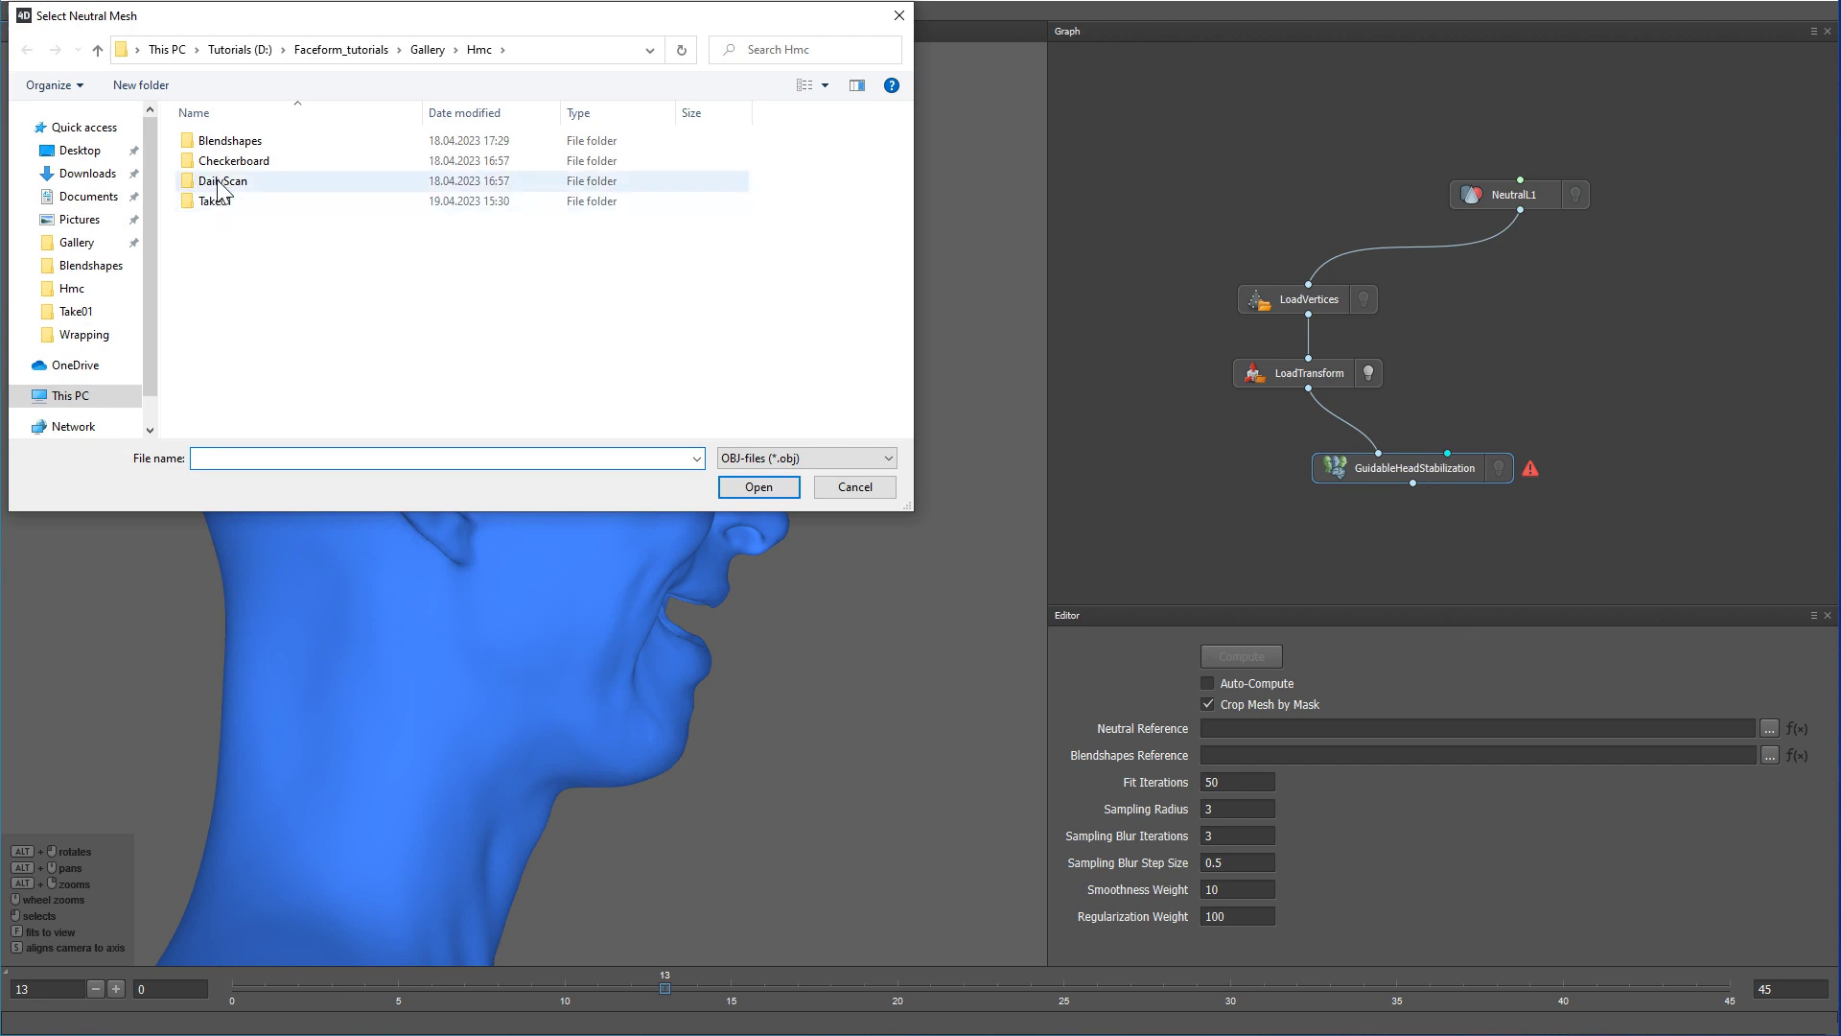
{"action": "double_click", "coordinate": [230, 142]}
{"action": "double_click", "coordinate": [230, 221]}
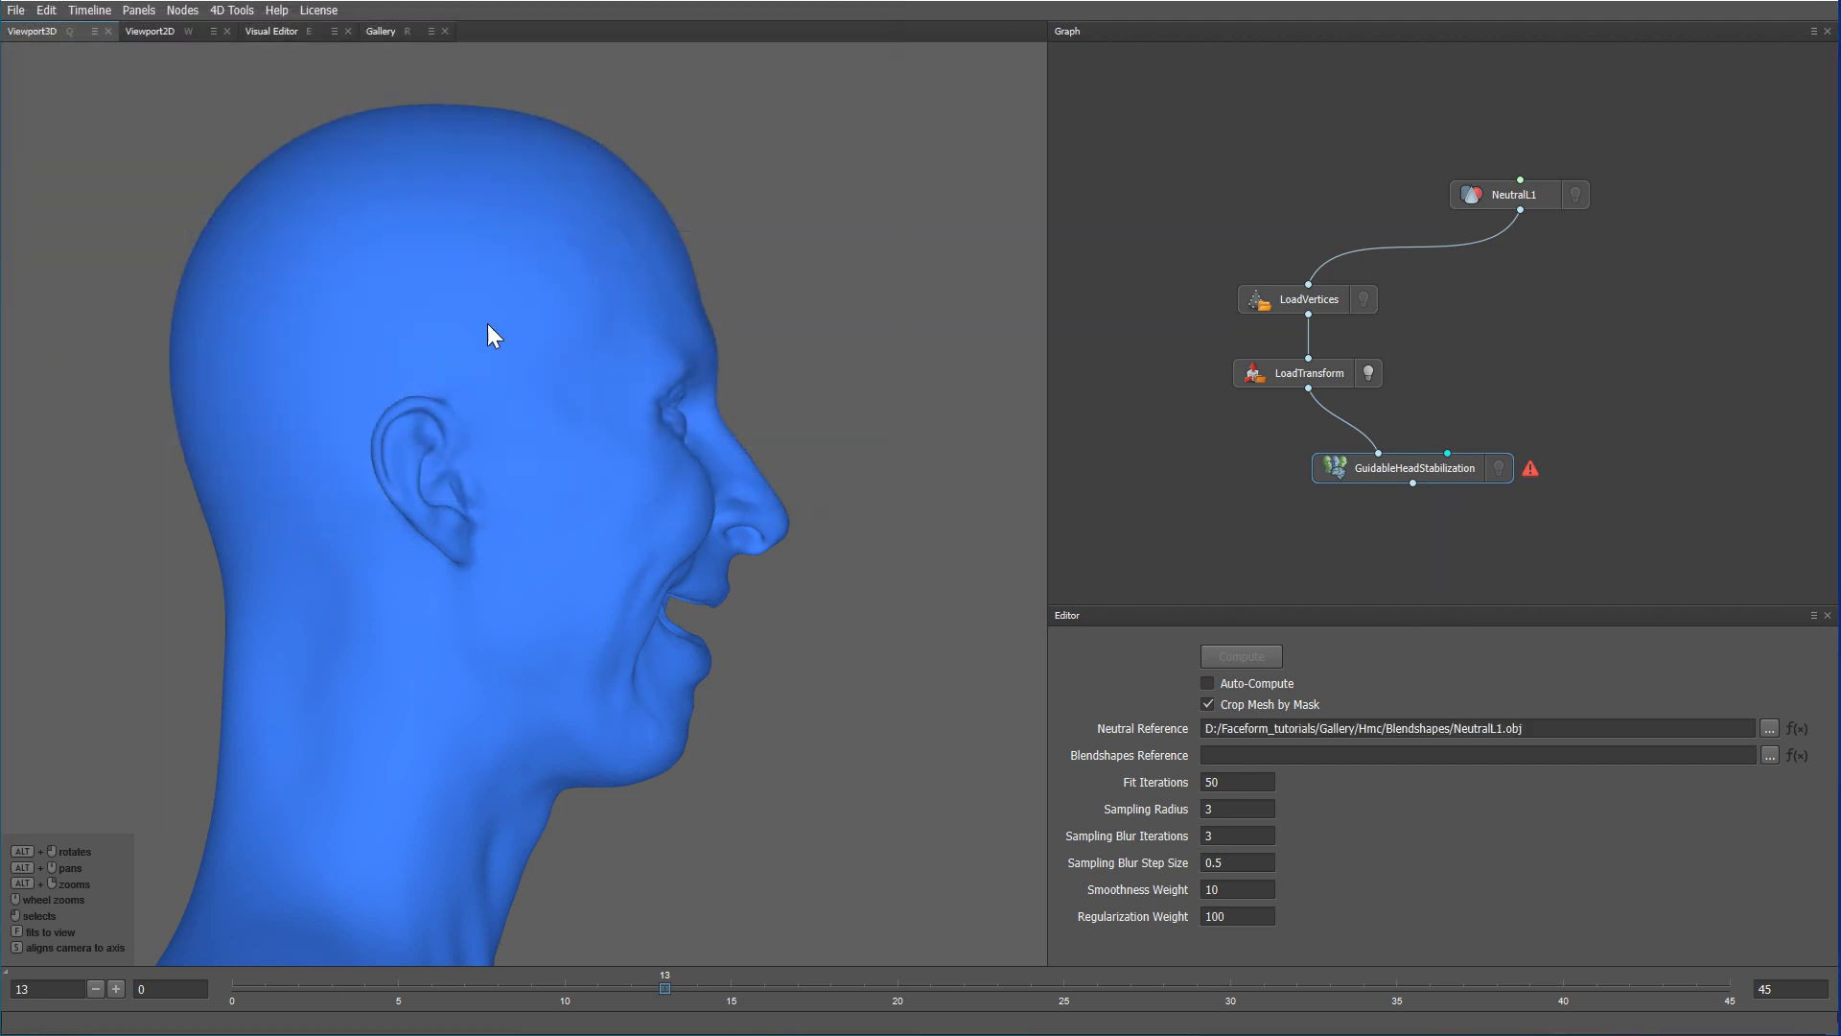
- Set the blendshapes reference to all FACS meshes in the ObjL1 folder
{"action": "left_click", "coordinate": [1769, 755]}
{"action": "double_click", "coordinate": [213, 140]}
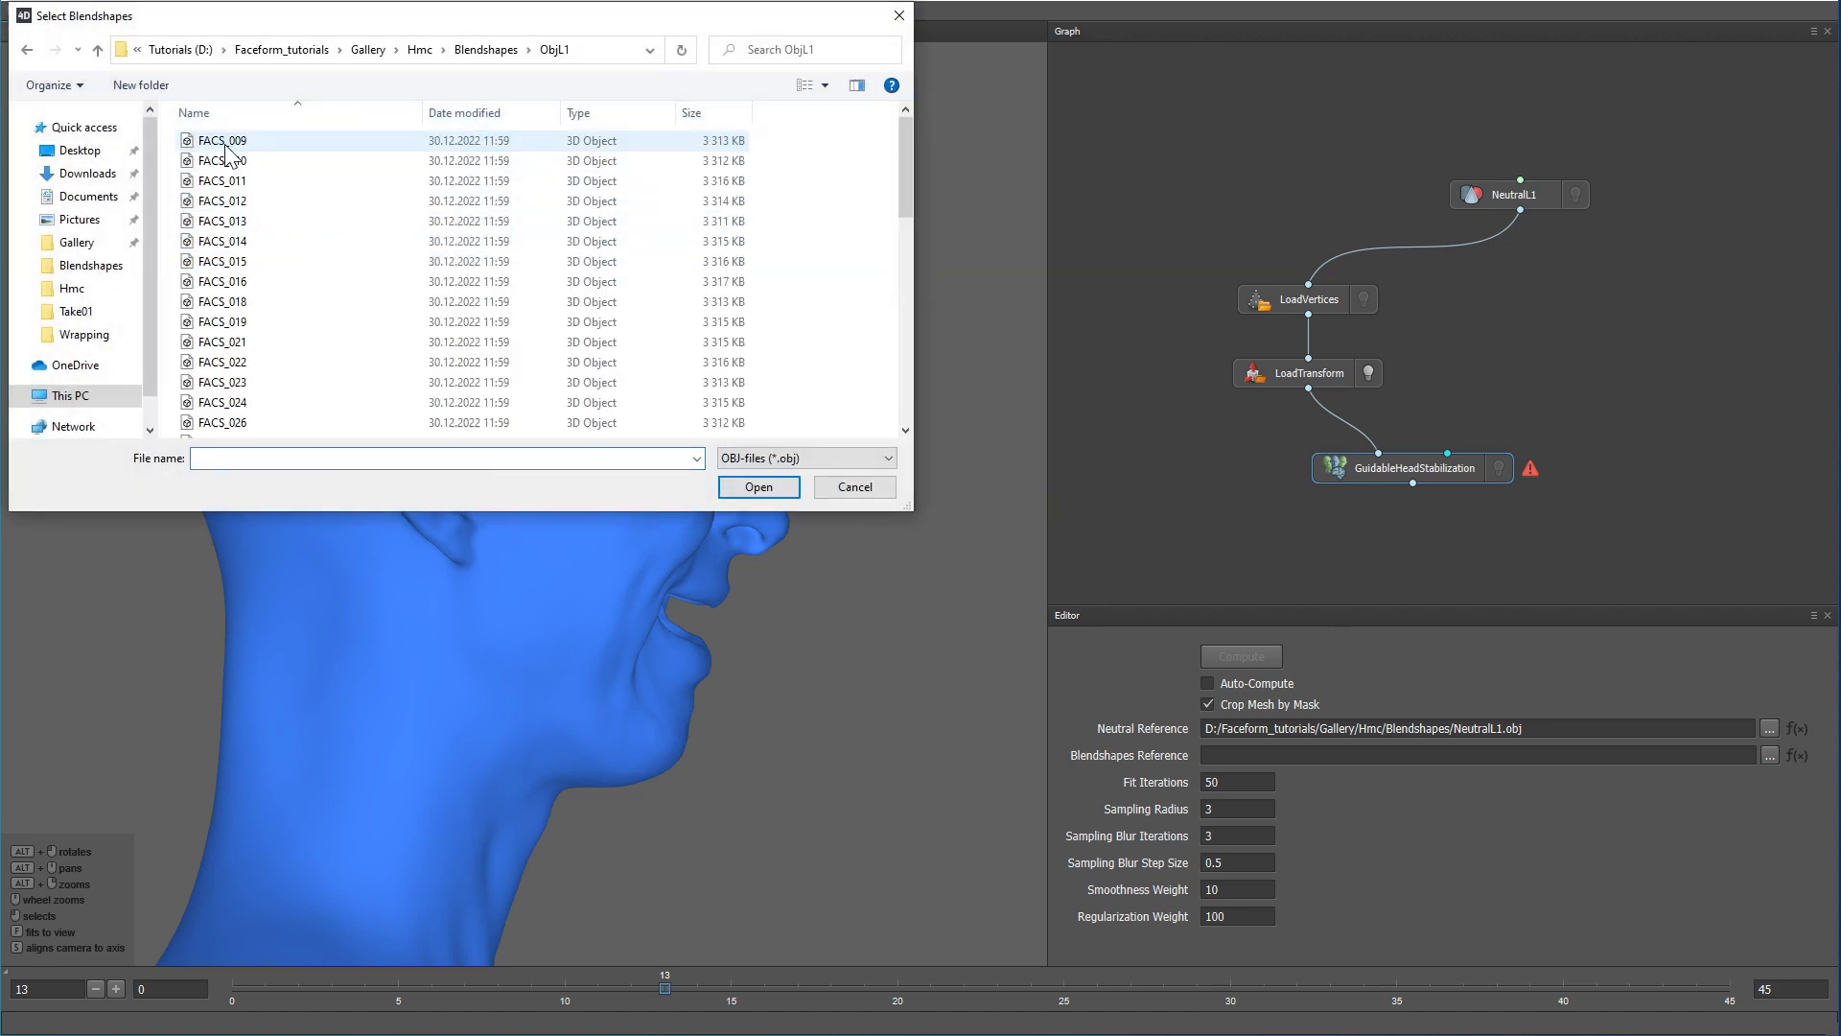
{"action": "key", "text": "ctrl+a"}
{"action": "left_click", "coordinate": [758, 487]}
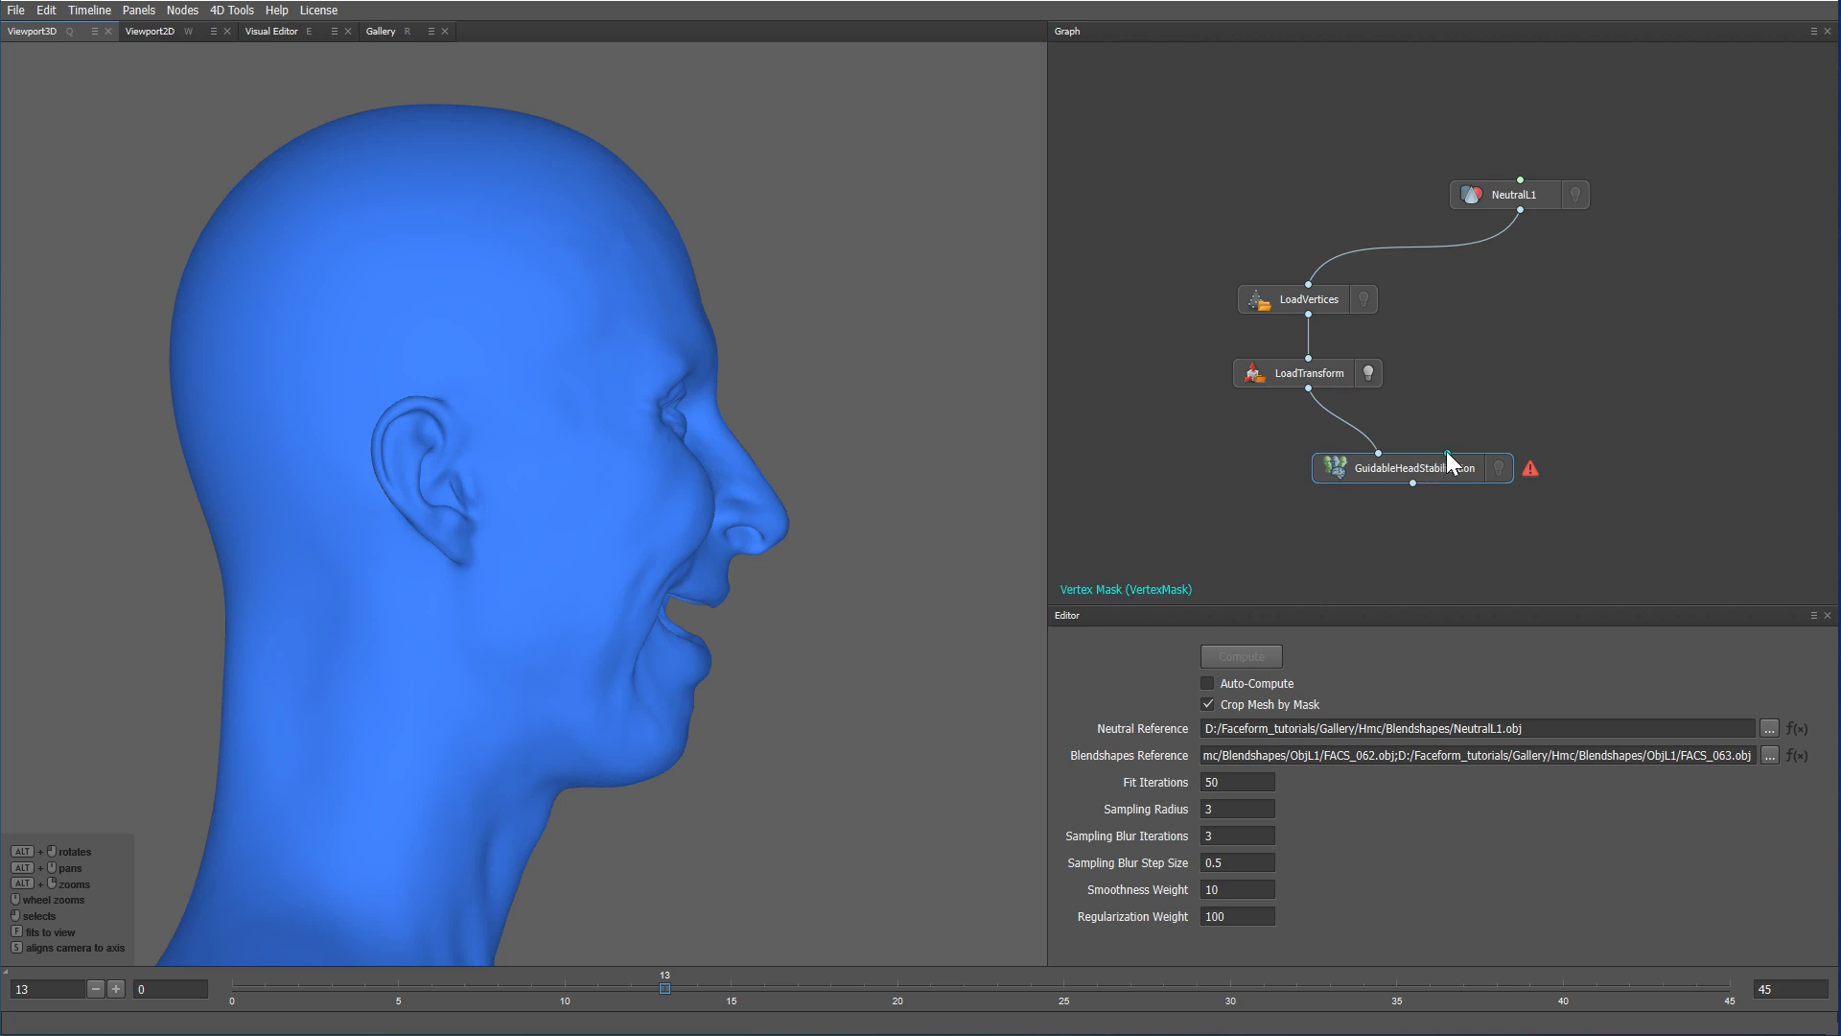
- Add a VertexMask node from the stabilization's input via a 'vert' search
{"action": "left_click_drag", "start_coordinate": [1446, 451], "coordinate": [1475, 362]}
{"action": "type", "text": "vert"}
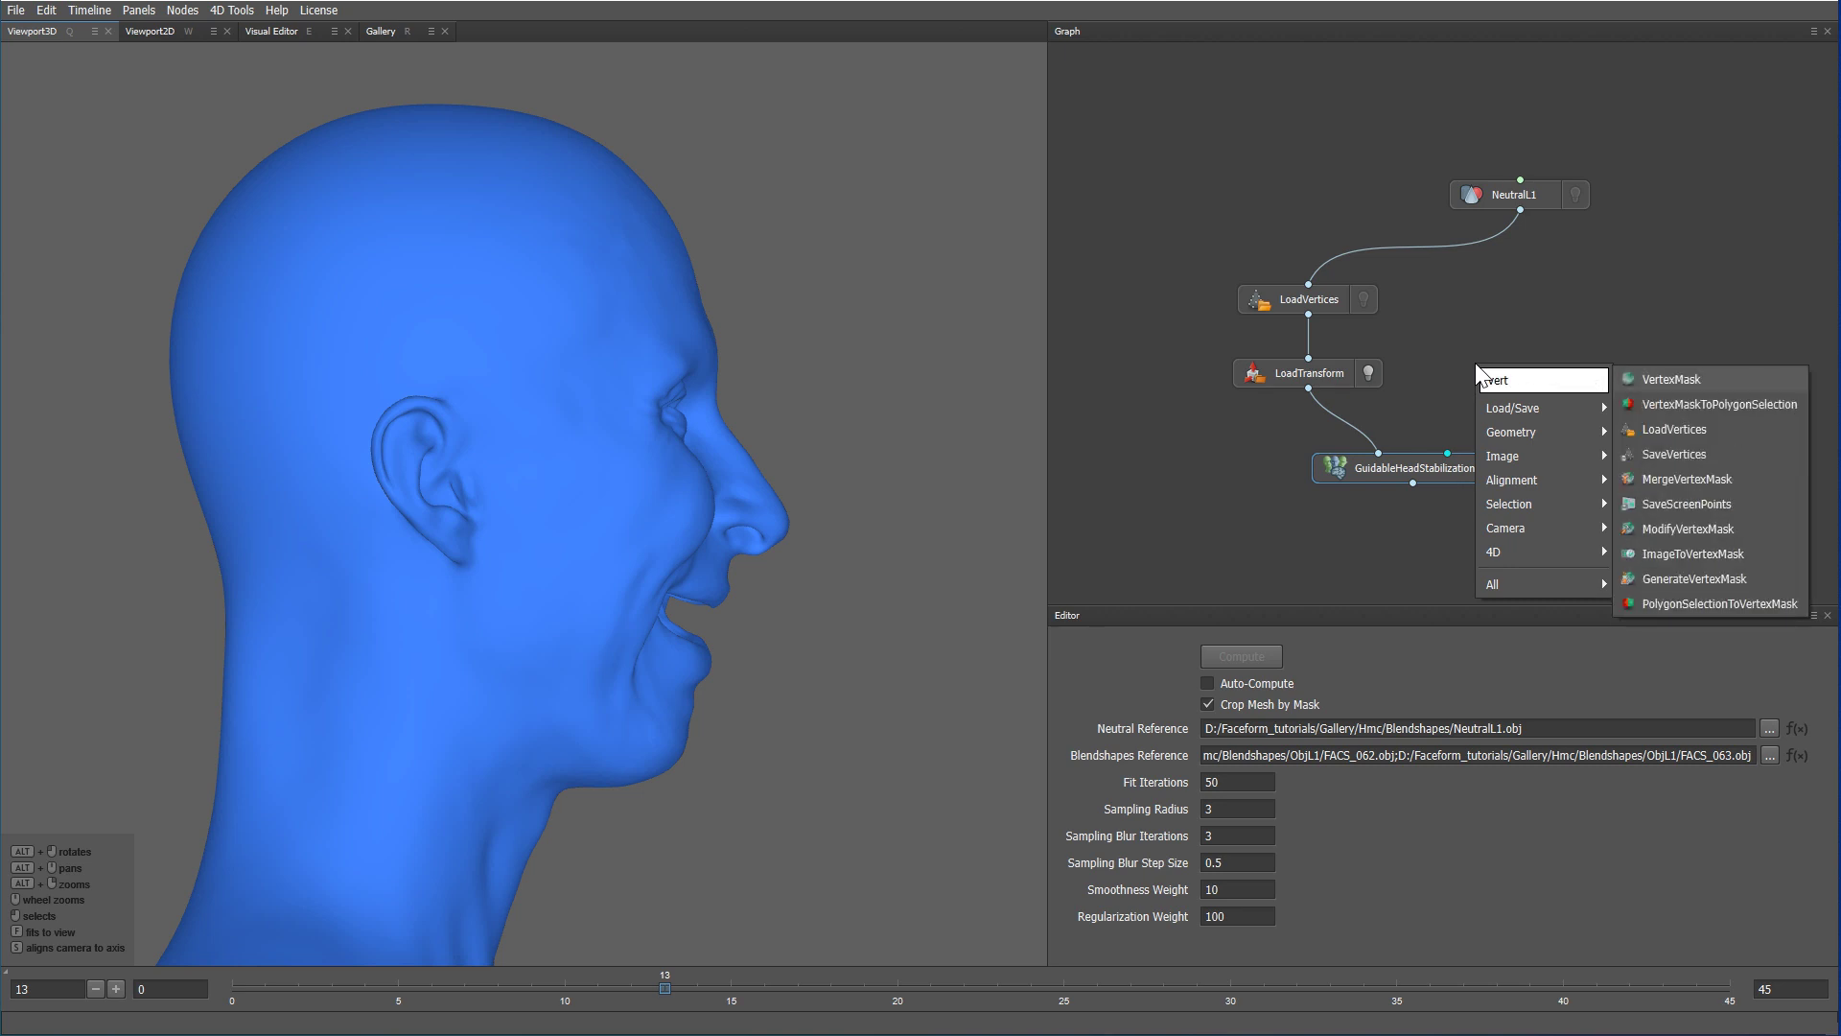
{"action": "left_click", "coordinate": [1666, 378]}
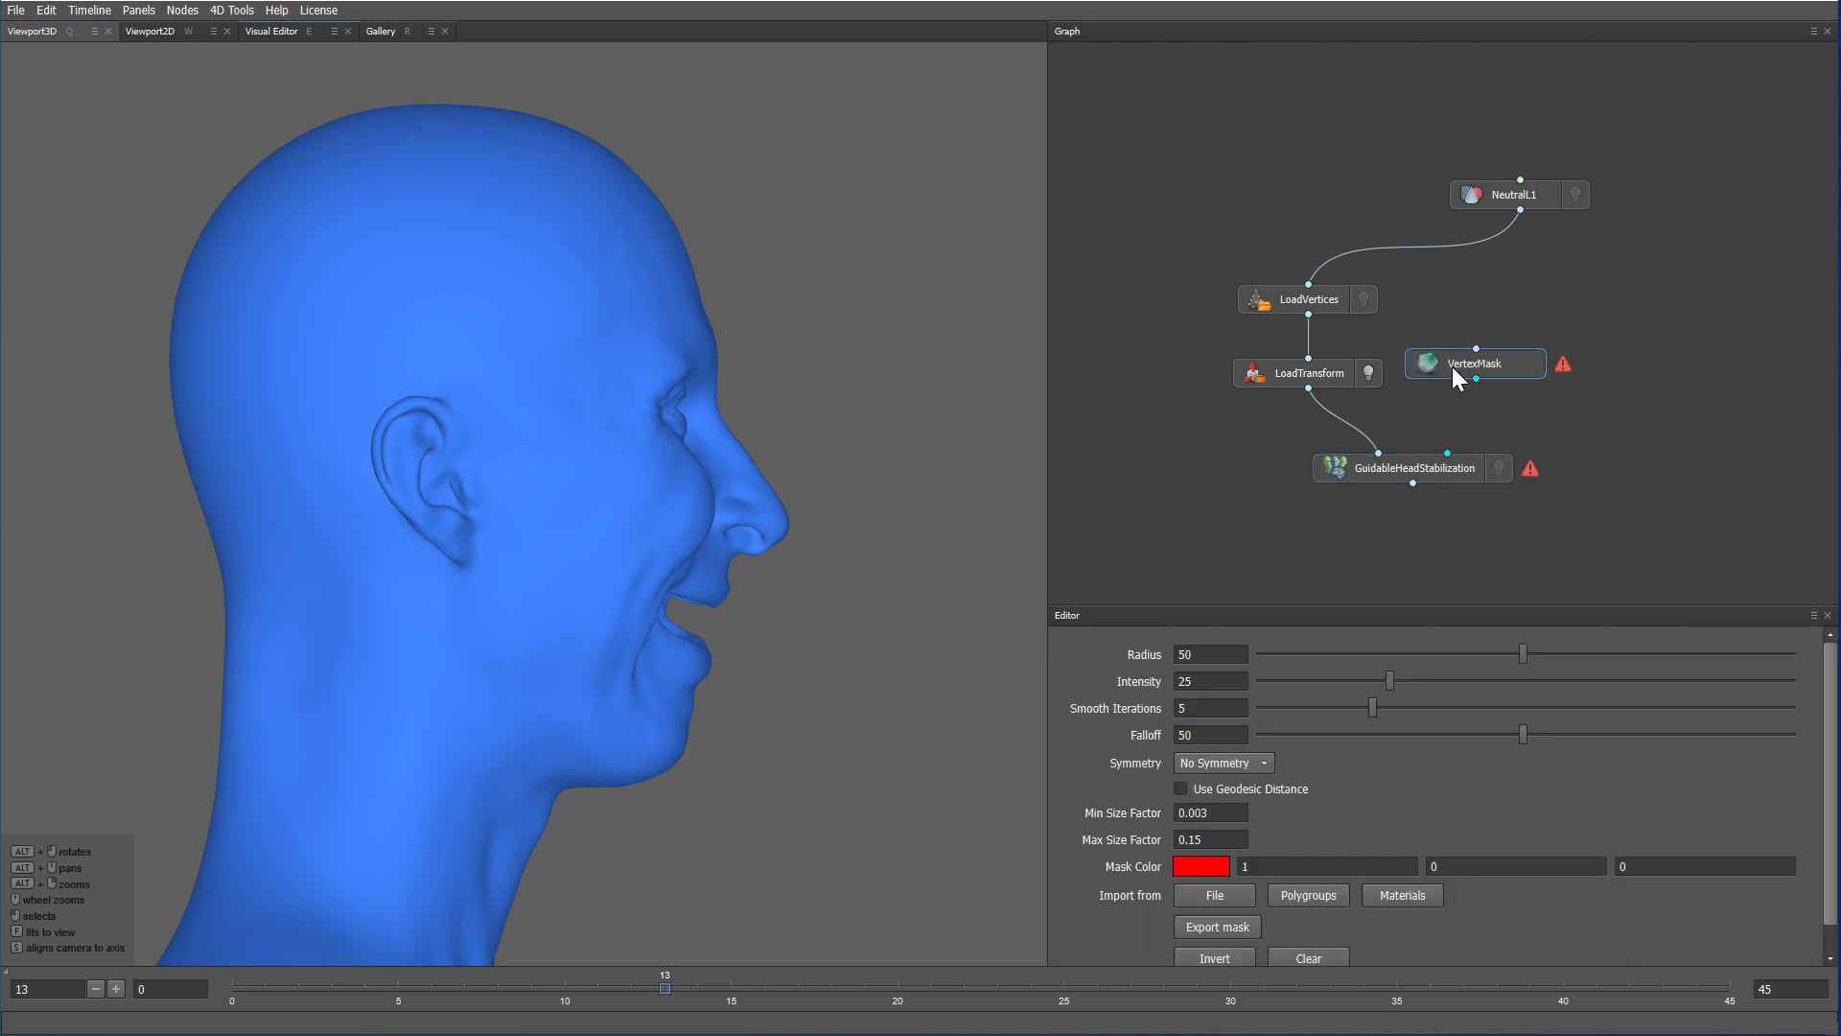
{"action": "left_click_drag", "start_coordinate": [1467, 376], "coordinate": [1498, 383]}
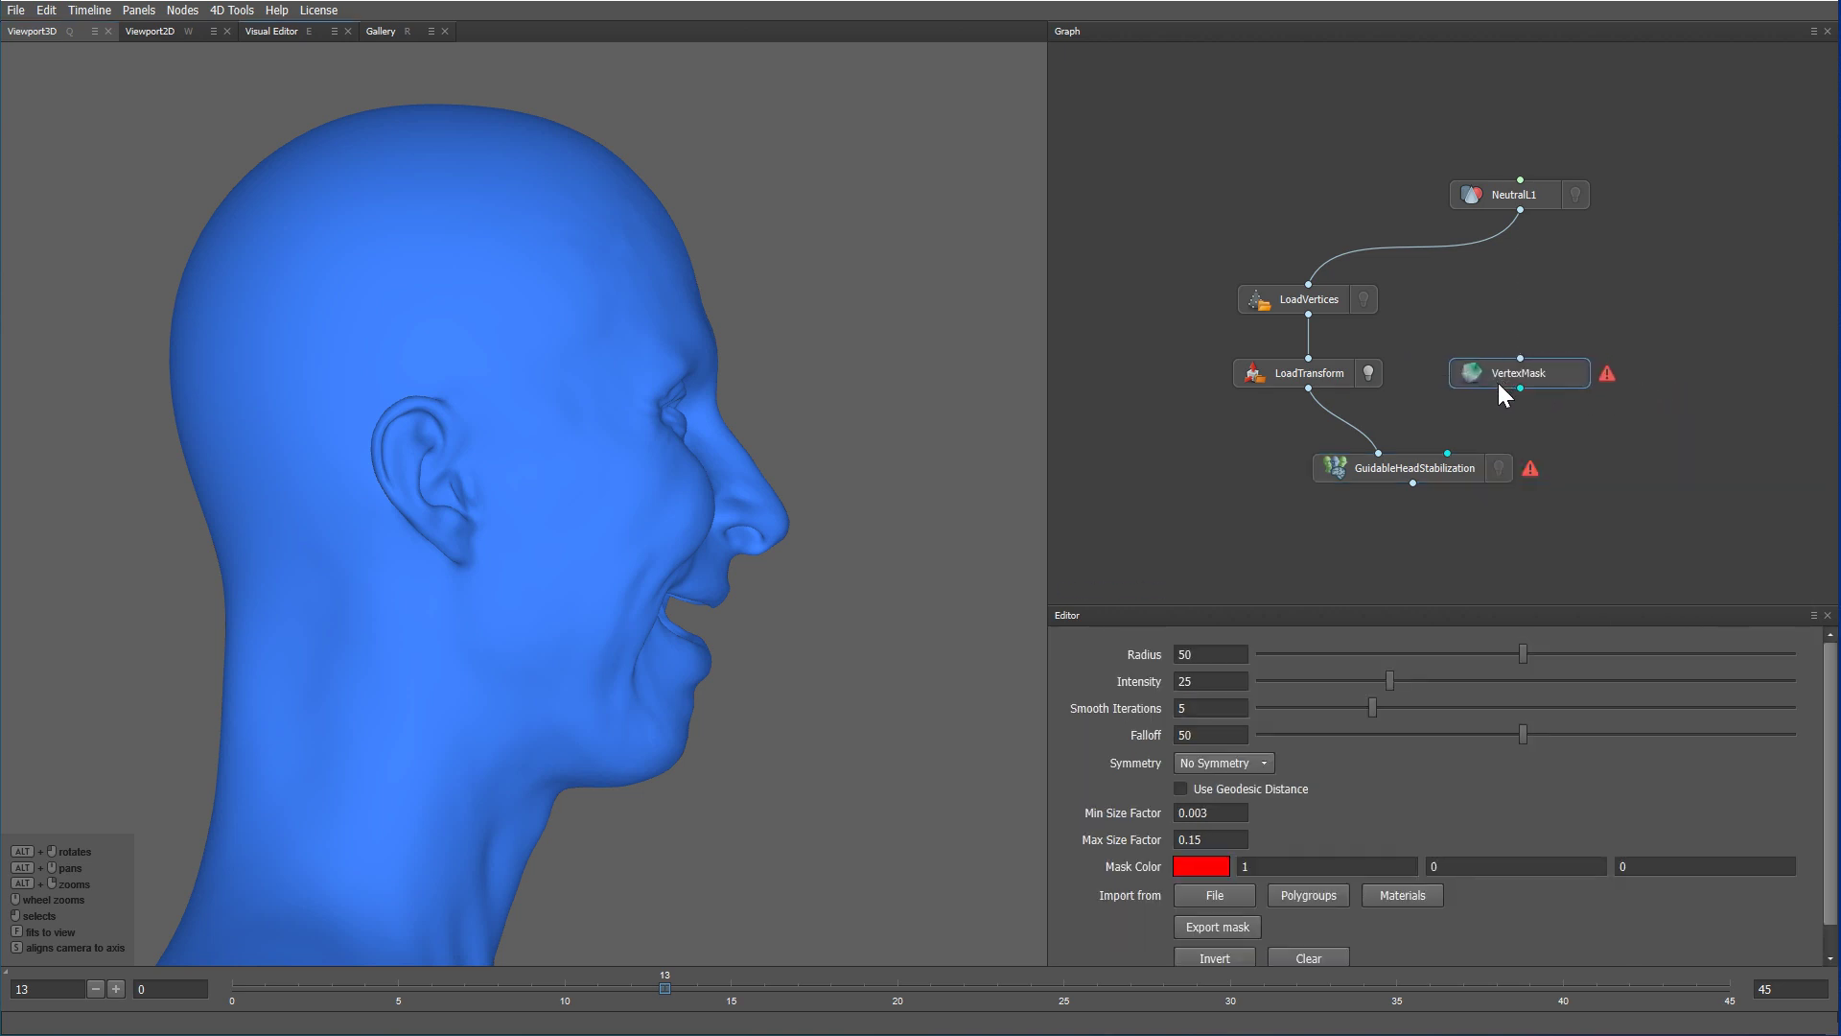
- Feed the NeutralL1 mesh into VertexMask and turn the head to face forward
{"action": "left_click", "coordinate": [1524, 202]}
{"action": "left_click_drag", "start_coordinate": [1520, 209], "coordinate": [1518, 374]}
{"action": "mouse_move", "coordinate": [1010, 451]}
{"action": "left_mouse_down"}
{"action": "mouse_move", "coordinate": [813, 509]}
{"action": "mouse_move", "coordinate": [664, 509]}
{"action": "mouse_move", "coordinate": [675, 531]}
{"action": "mouse_move", "coordinate": [619, 491]}
{"action": "mouse_move", "coordinate": [625, 447]}
{"action": "left_mouse_up"}
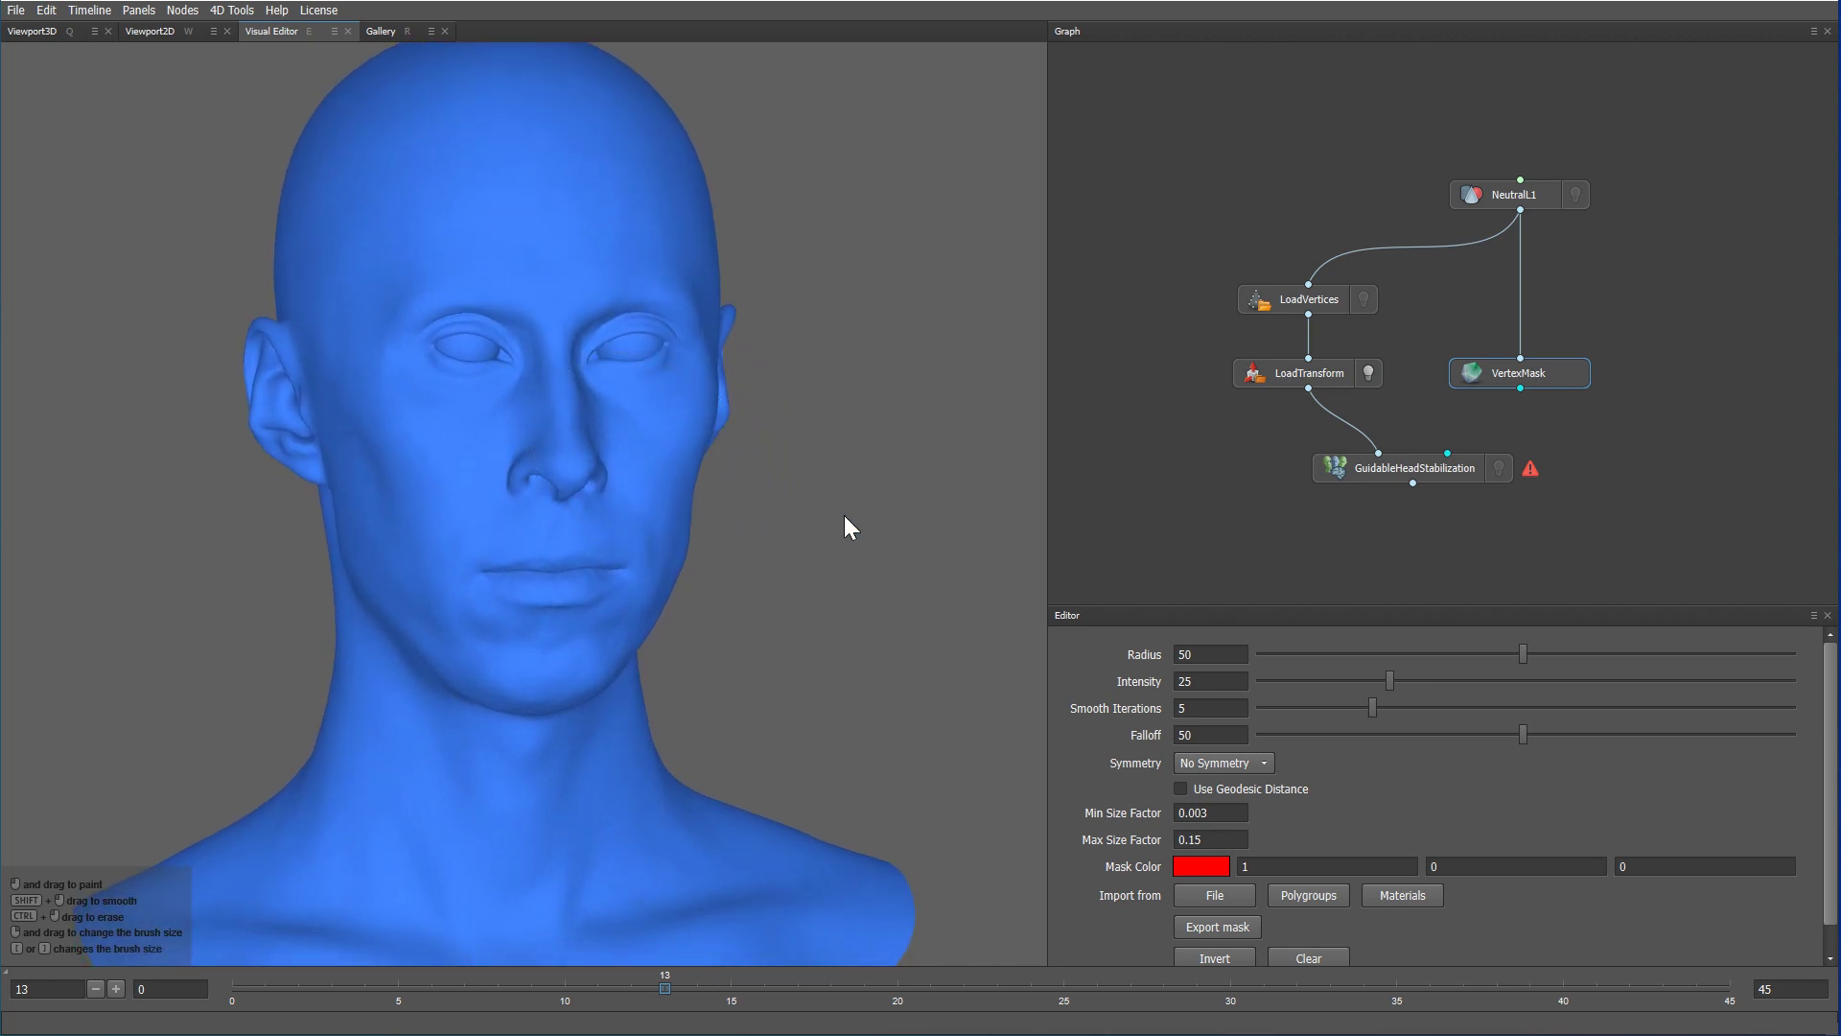
- Raise the mask brush intensity to 100 and set symmetry to Topological
{"action": "left_click_drag", "start_coordinate": [1390, 678], "coordinate": [1807, 693]}
{"action": "left_click", "coordinate": [1187, 767]}
{"action": "left_click", "coordinate": [1193, 800]}
- Zoom in on the forehead frontally and shrink the brush radius to 22
{"action": "scroll", "coordinate": [698, 769], "scroll_direction": "down", "scroll_amount": 5}
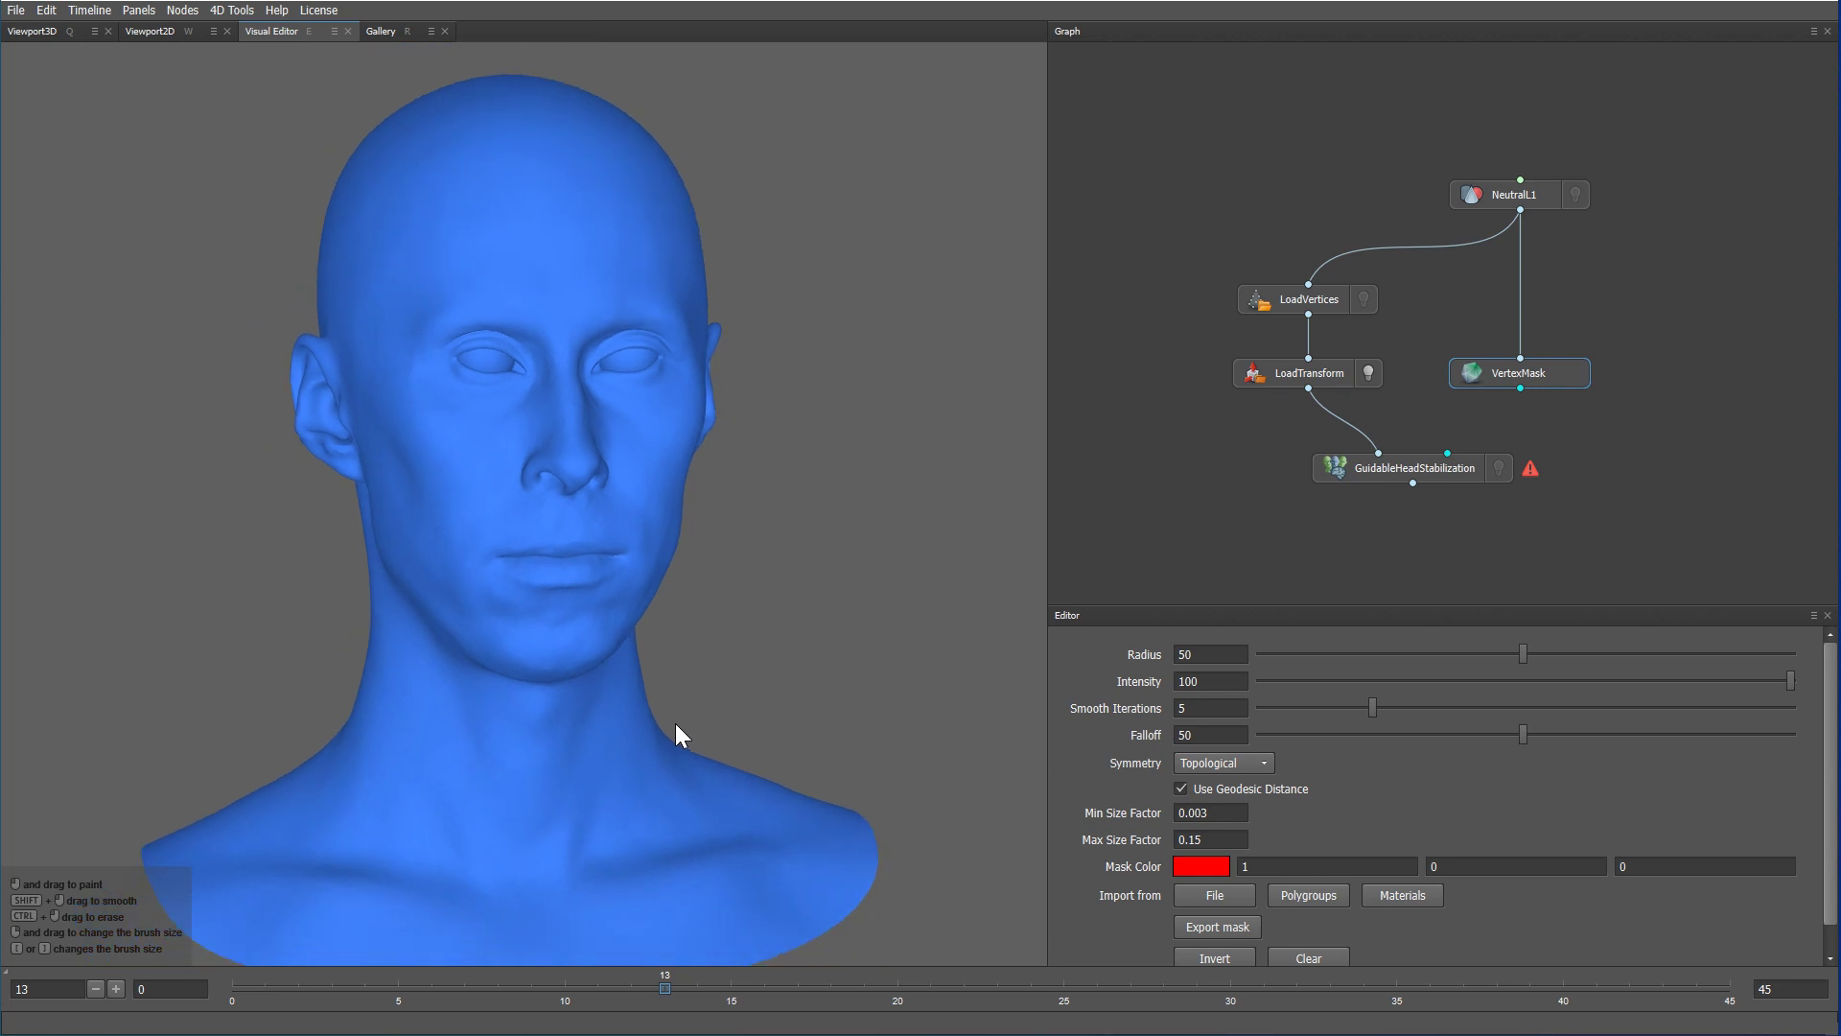
{"action": "left_click_drag", "start_coordinate": [677, 707], "coordinate": [707, 683]}
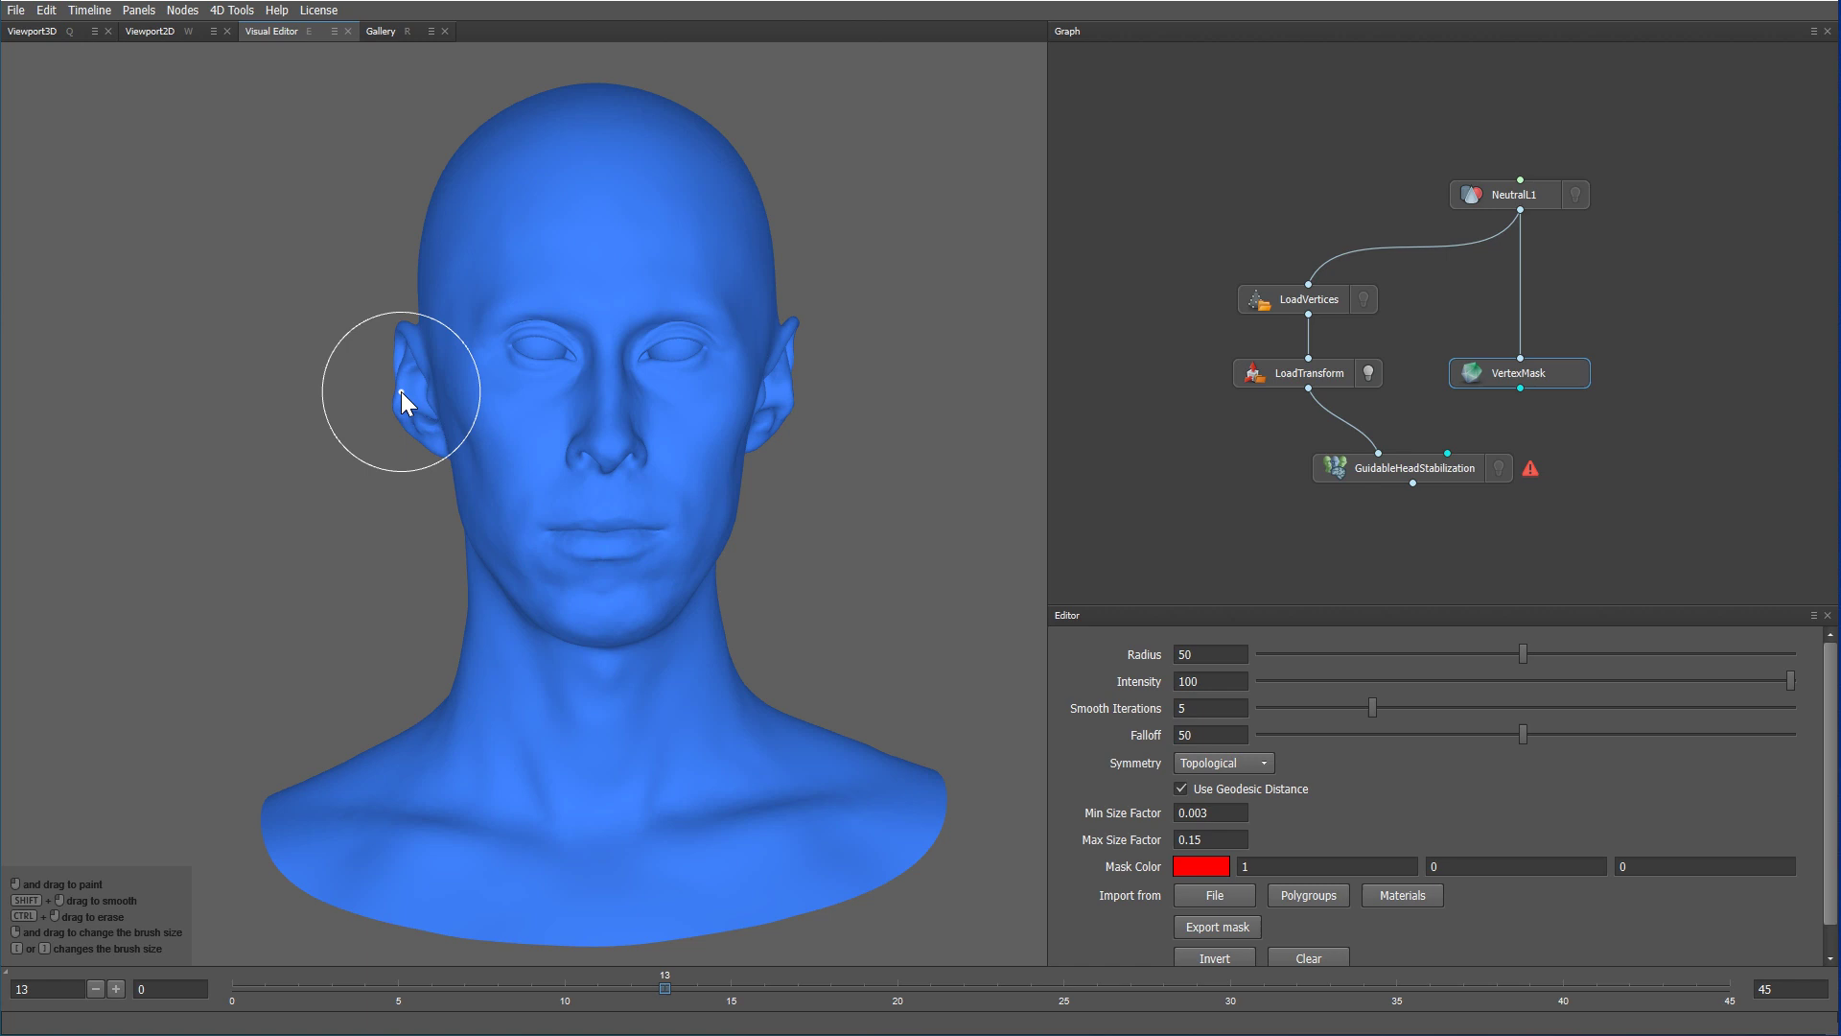
{"action": "mouse_move", "coordinate": [538, 399]}
{"action": "middle_mouse_down"}
{"action": "mouse_move", "coordinate": [612, 459]}
{"action": "mouse_move", "coordinate": [612, 581]}
{"action": "middle_mouse_up"}
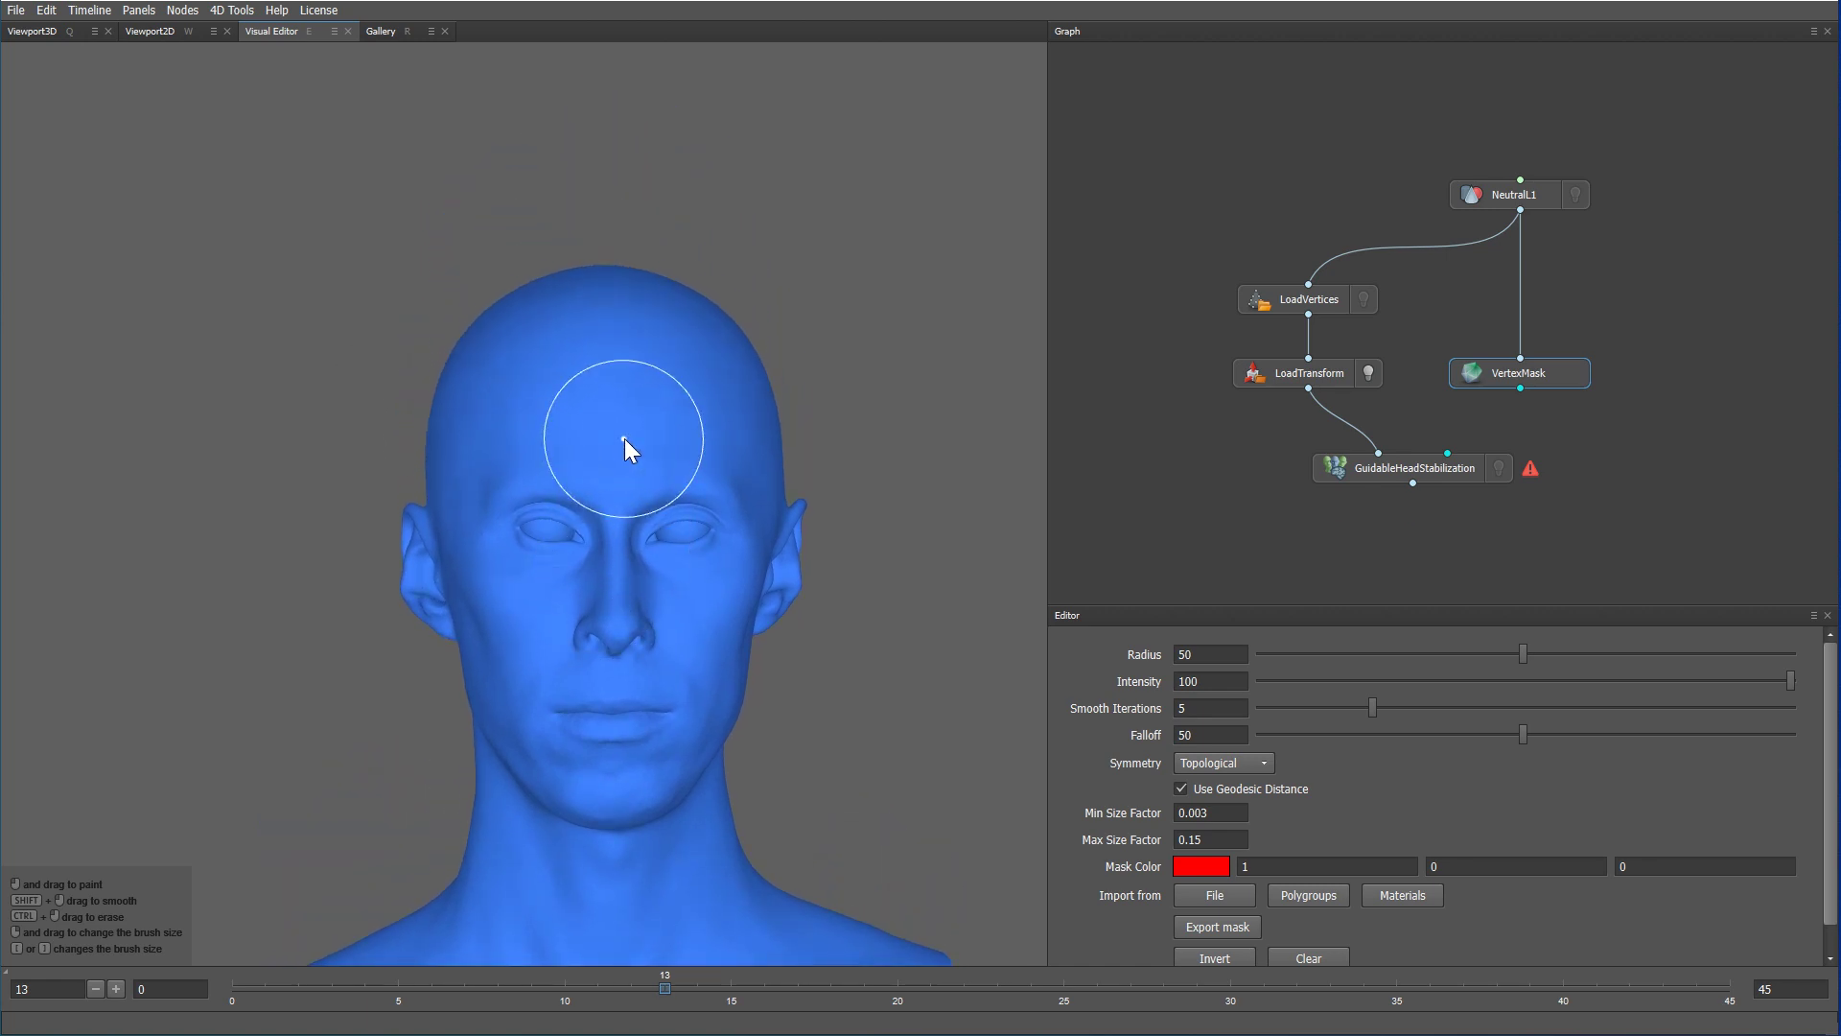
{"action": "right_click_drag", "start_coordinate": [624, 439], "coordinate": [798, 709]}
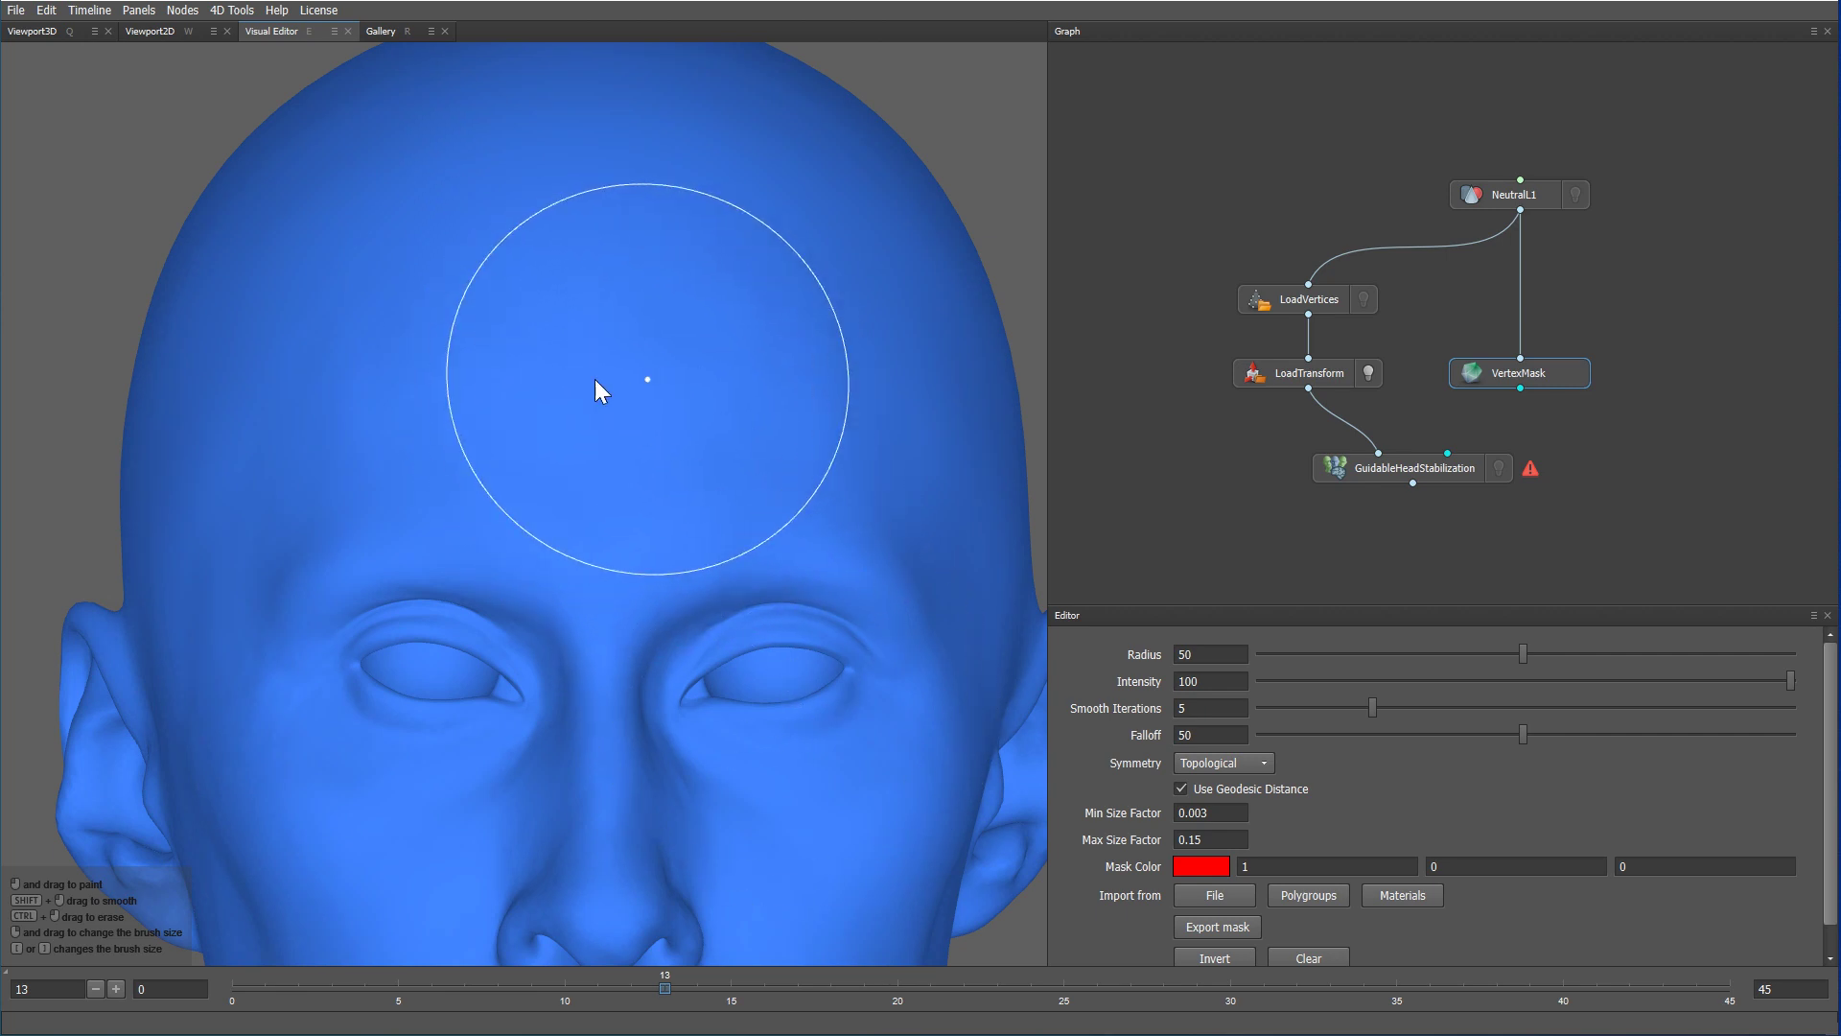
{"action": "right_click_drag", "start_coordinate": [625, 360], "coordinate": [629, 388]}
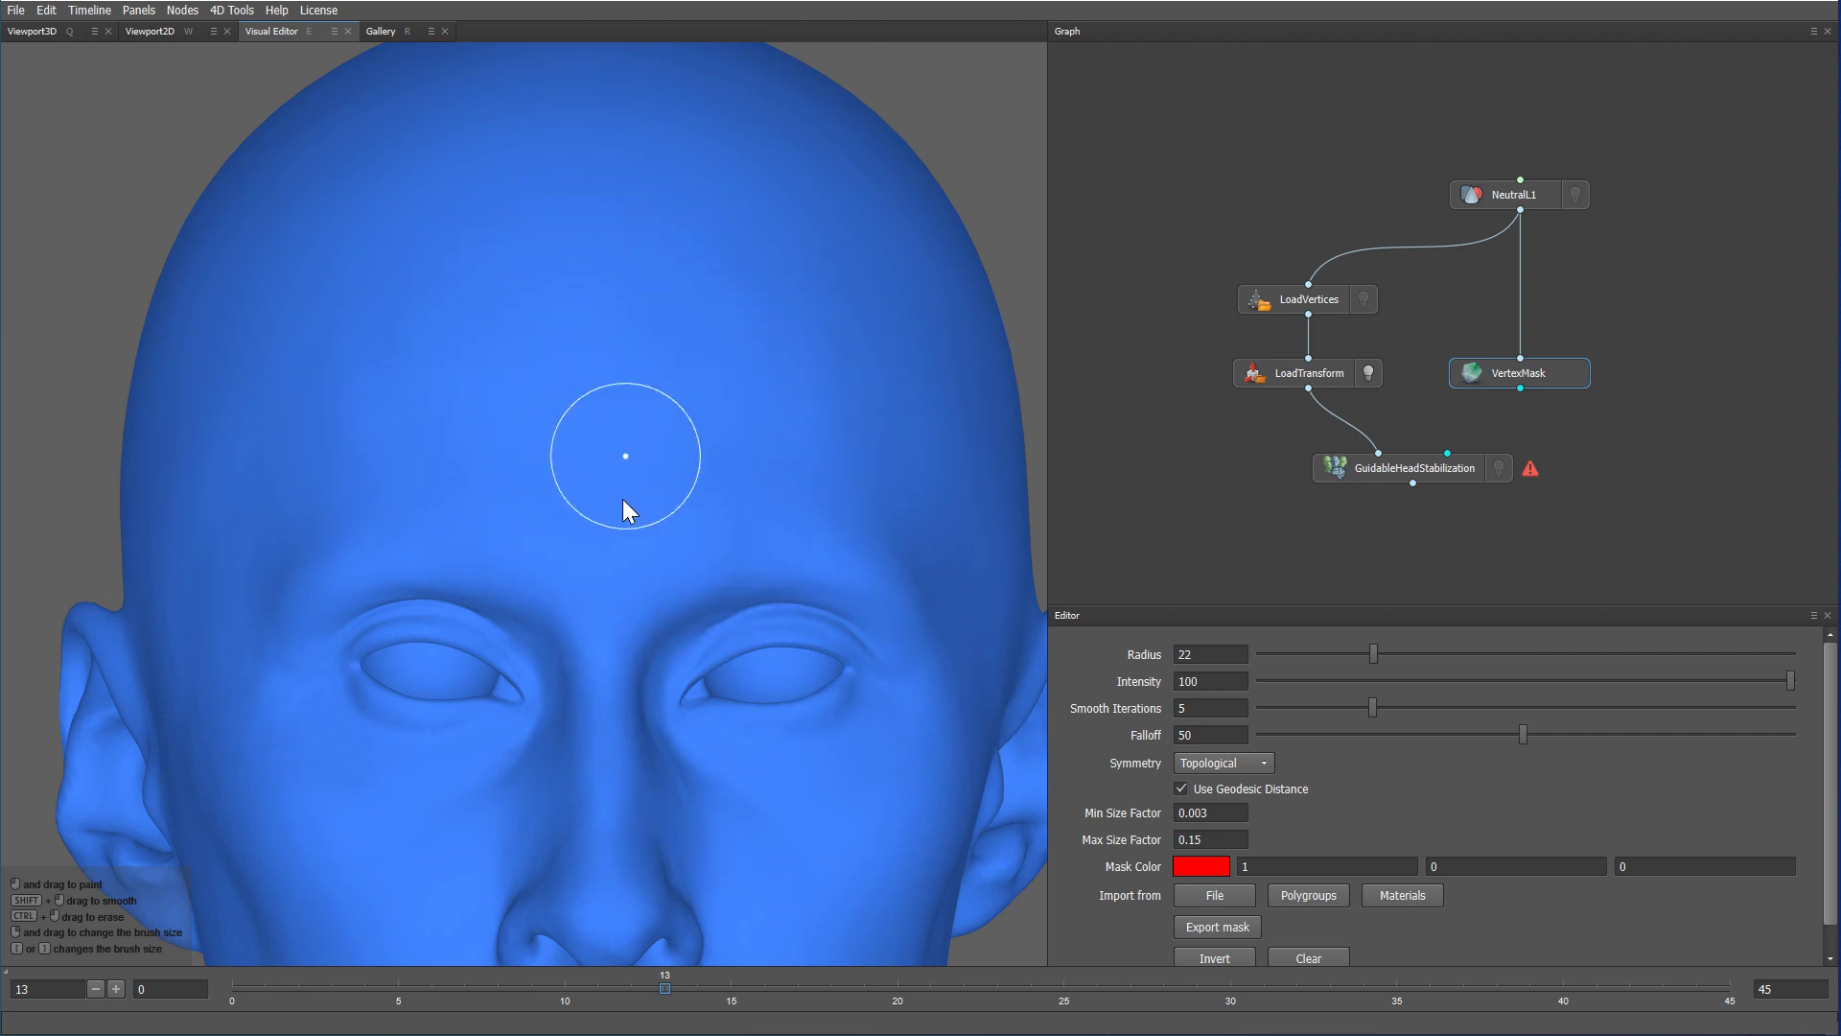
- Paint red mask across the forehead, onto the left temple, and down the nose bridge
{"action": "mouse_move", "coordinate": [624, 506]}
{"action": "left_mouse_down"}
{"action": "mouse_move", "coordinate": [362, 498]}
{"action": "mouse_move", "coordinate": [313, 516]}
{"action": "mouse_move", "coordinate": [470, 501]}
{"action": "mouse_move", "coordinate": [617, 531]}
{"action": "mouse_move", "coordinate": [605, 367]}
{"action": "mouse_move", "coordinate": [523, 358]}
{"action": "mouse_move", "coordinate": [419, 386]}
{"action": "mouse_move", "coordinate": [345, 452]}
{"action": "mouse_move", "coordinate": [554, 386]}
{"action": "mouse_move", "coordinate": [531, 446]}
{"action": "mouse_move", "coordinate": [476, 432]}
{"action": "mouse_move", "coordinate": [427, 450]}
{"action": "mouse_move", "coordinate": [587, 383]}
{"action": "left_mouse_up"}
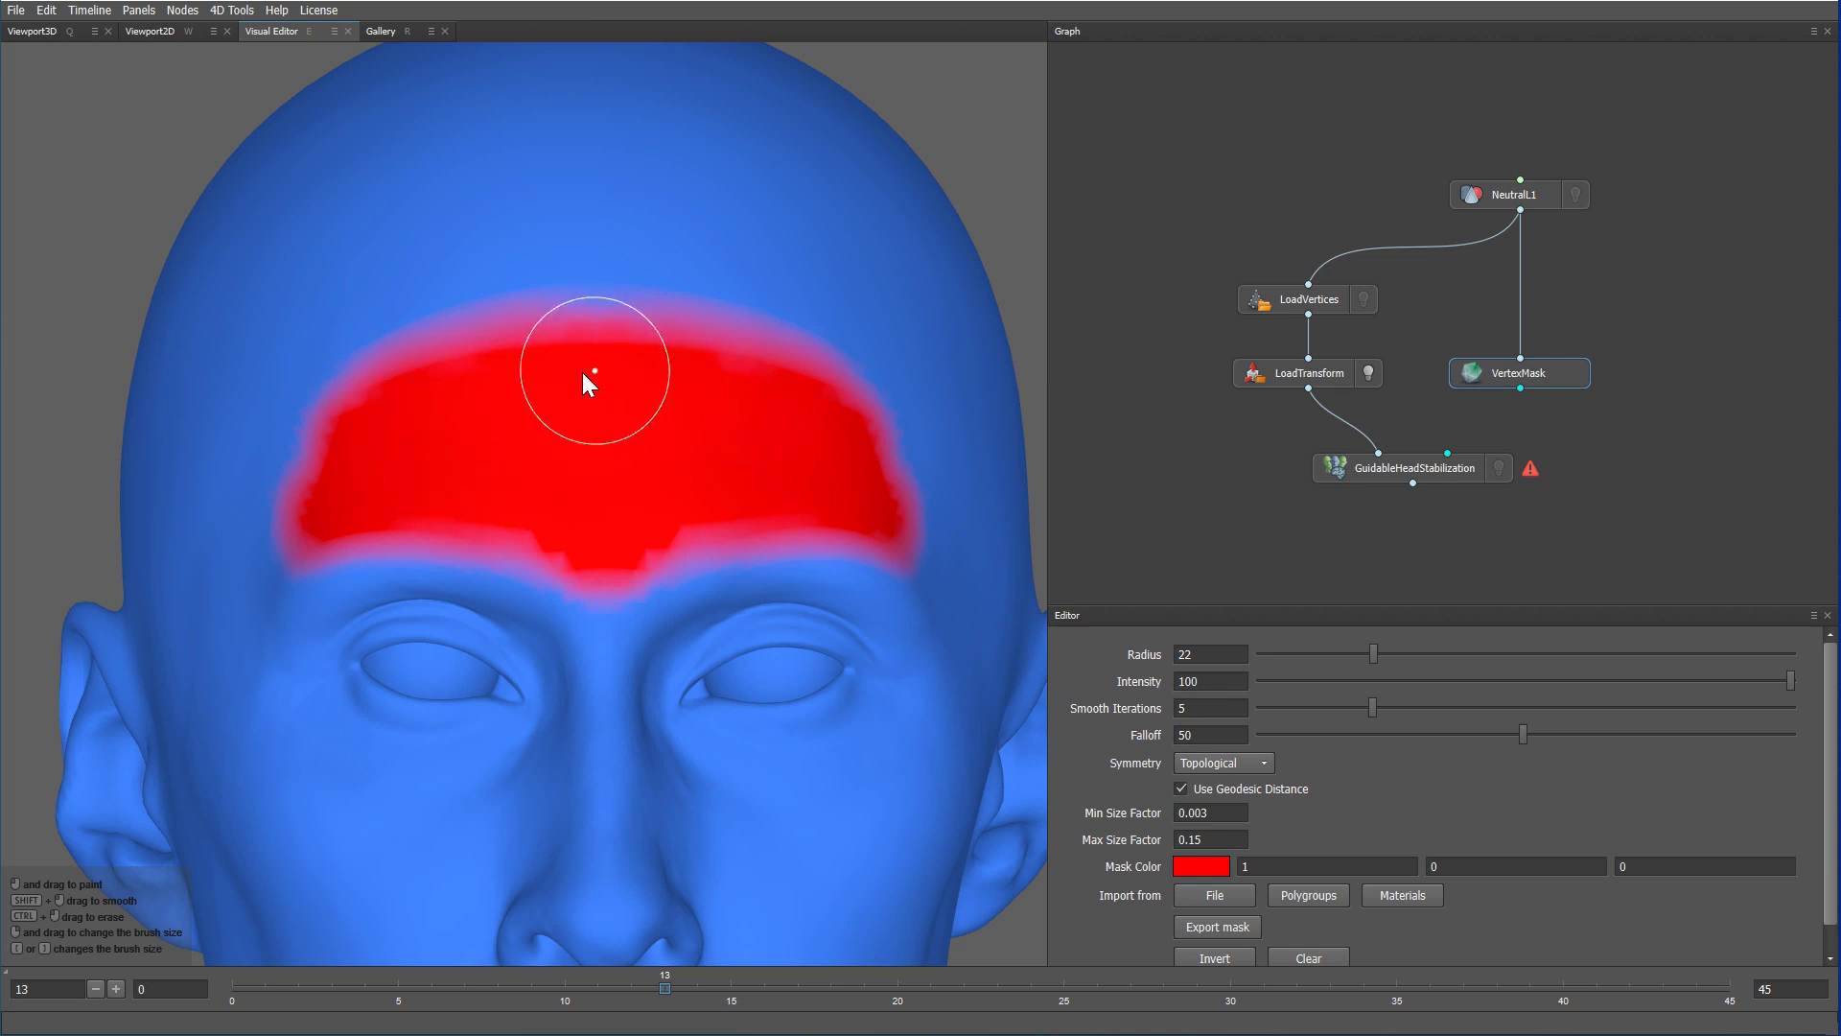
{"action": "mouse_move", "coordinate": [265, 589]}
{"action": "left_mouse_down", "text": "alt"}
{"action": "mouse_move", "coordinate": [347, 587]}
{"action": "mouse_move", "coordinate": [385, 505]}
{"action": "mouse_move", "coordinate": [358, 456]}
{"action": "mouse_move", "coordinate": [295, 494]}
{"action": "mouse_move", "coordinate": [234, 591]}
{"action": "mouse_move", "coordinate": [301, 539]}
{"action": "mouse_move", "coordinate": [269, 539]}
{"action": "mouse_move", "coordinate": [329, 454]}
{"action": "mouse_move", "coordinate": [408, 392]}
{"action": "mouse_move", "coordinate": [592, 336]}
{"action": "mouse_move", "coordinate": [642, 413]}
{"action": "mouse_move", "coordinate": [509, 422]}
{"action": "left_mouse_up", "text": "alt"}
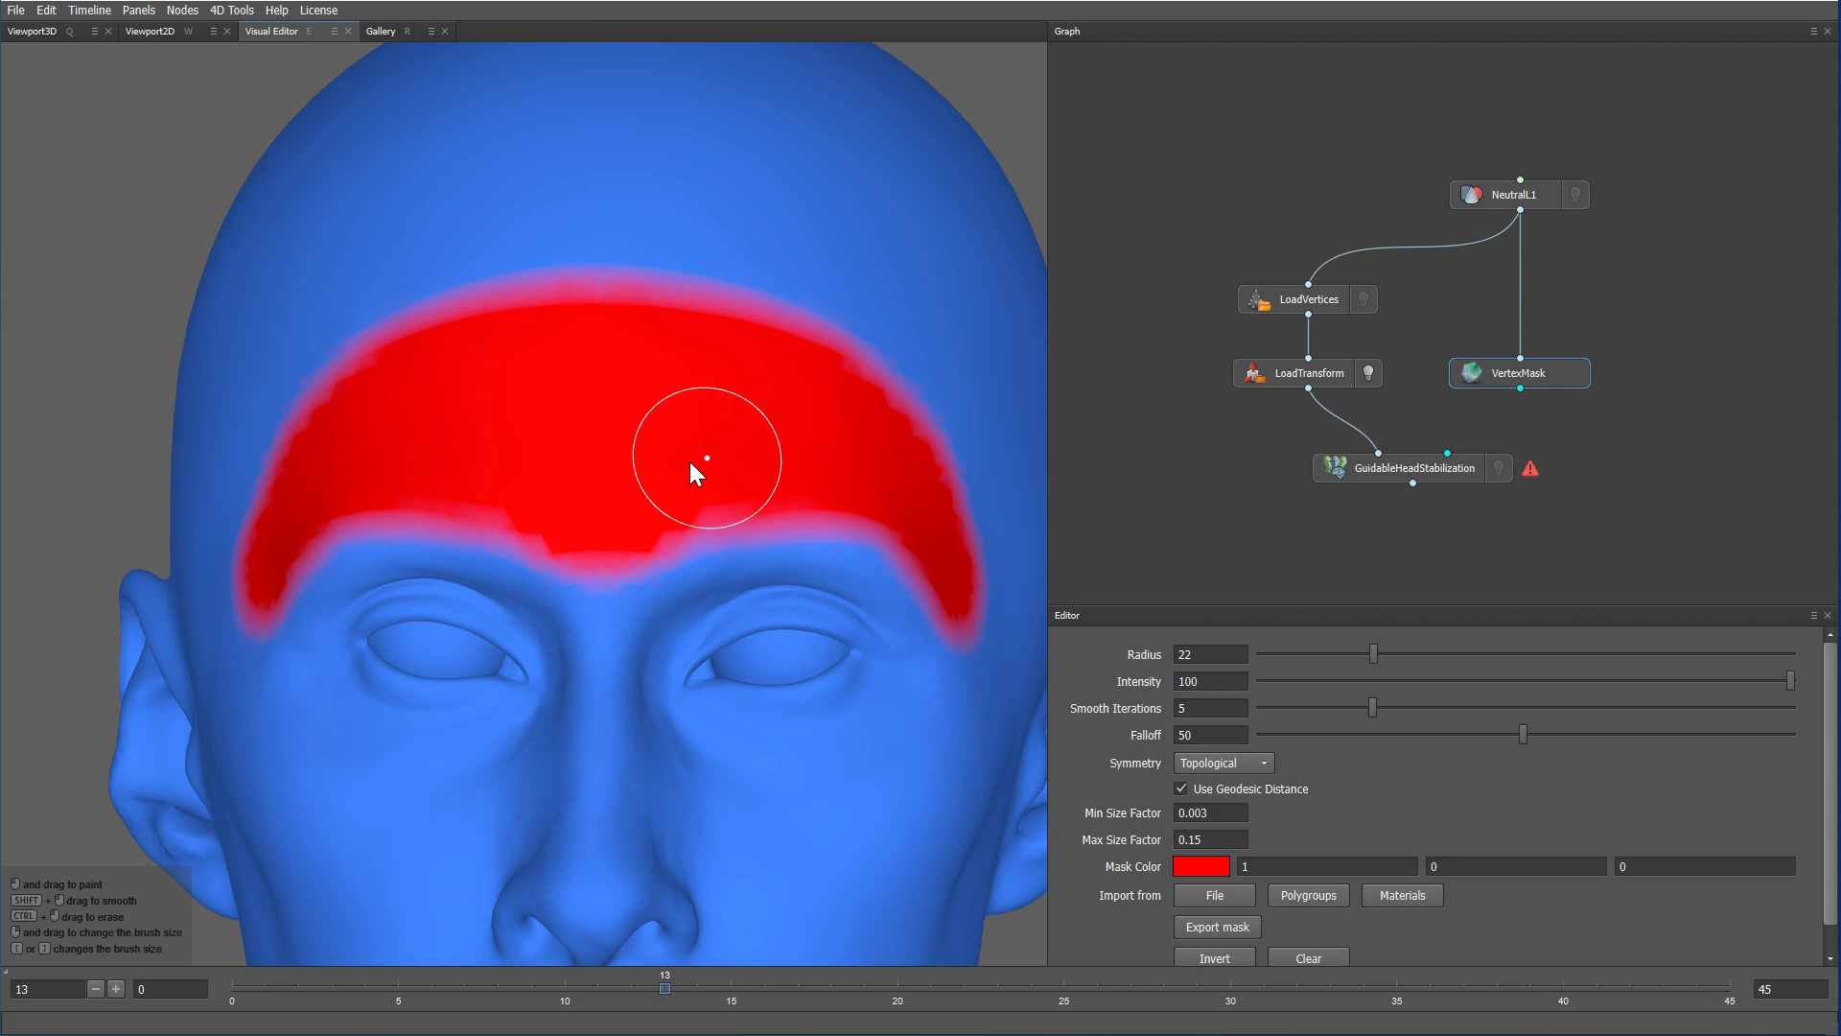
{"action": "mouse_move", "coordinate": [637, 575]}
{"action": "left_mouse_down", "text": "alt"}
{"action": "mouse_move", "coordinate": [638, 555]}
{"action": "mouse_move", "coordinate": [642, 646]}
{"action": "mouse_move", "coordinate": [665, 523]}
{"action": "mouse_move", "coordinate": [624, 631]}
{"action": "mouse_move", "coordinate": [630, 595]}
{"action": "mouse_move", "coordinate": [653, 608]}
{"action": "left_mouse_up", "text": "alt"}
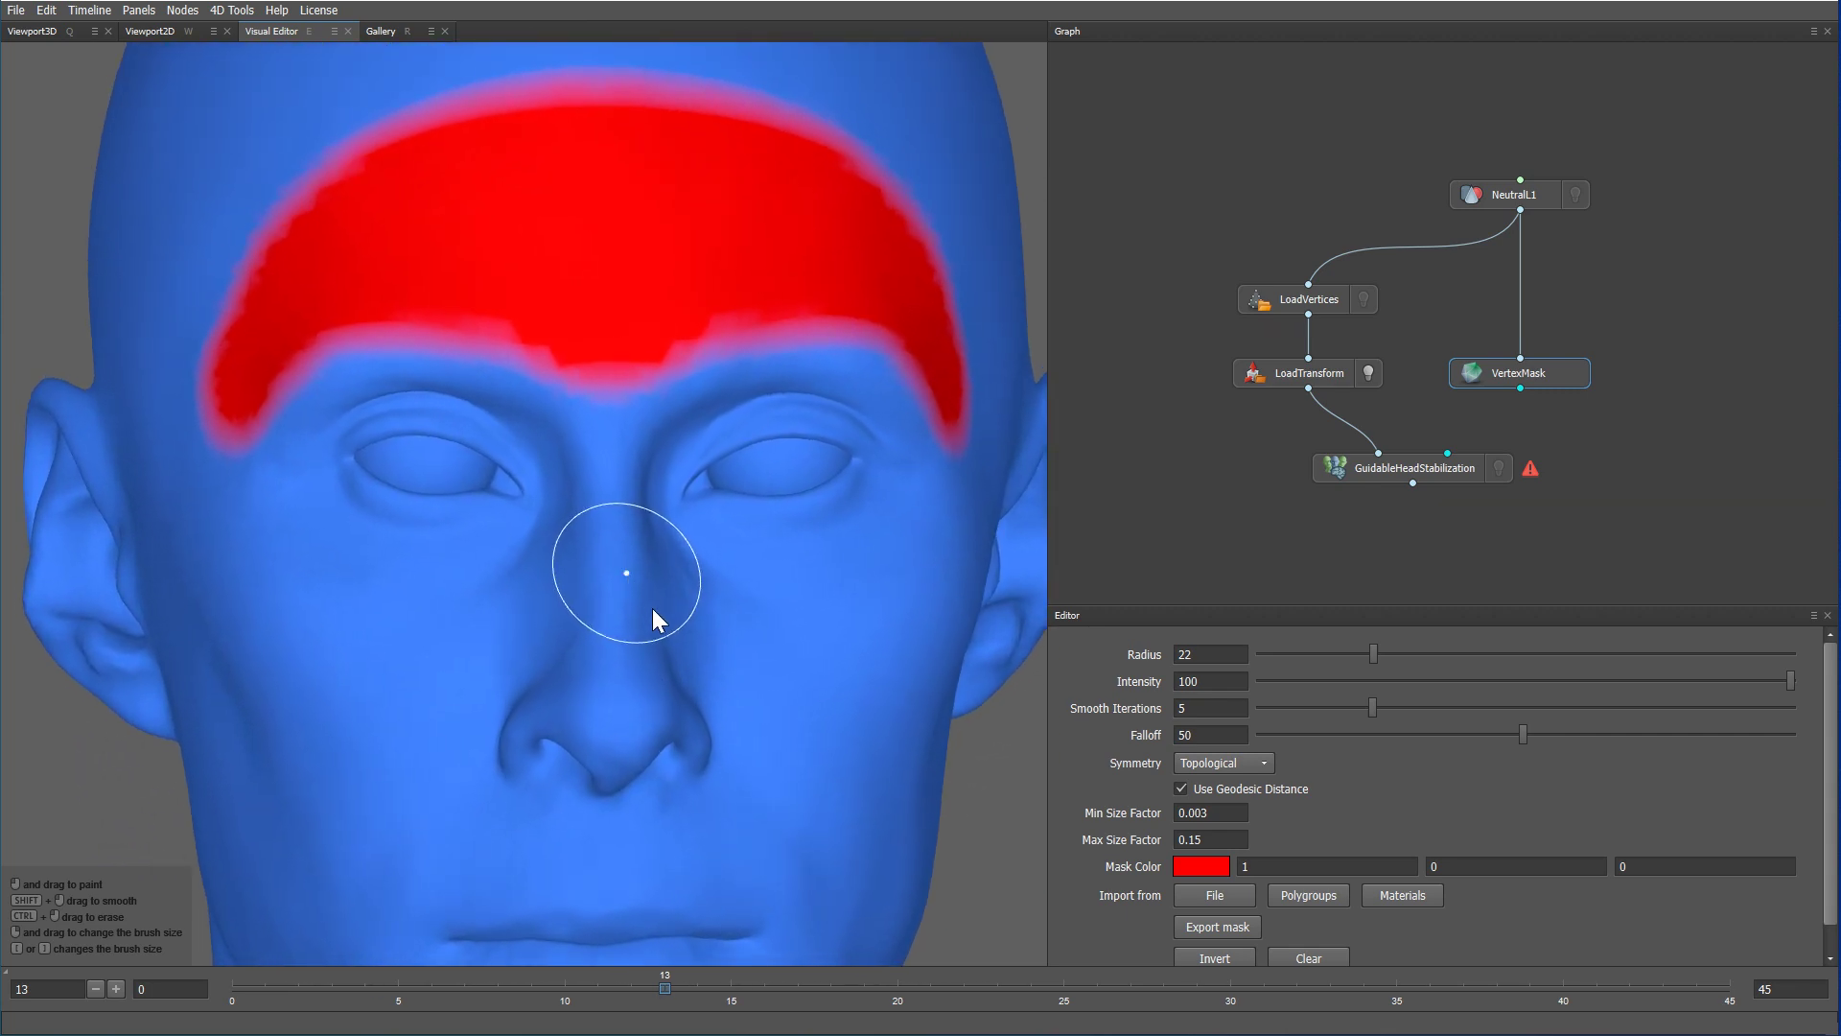
{"action": "scroll", "coordinate": [652, 608], "scroll_direction": "up", "scroll_amount": 3}
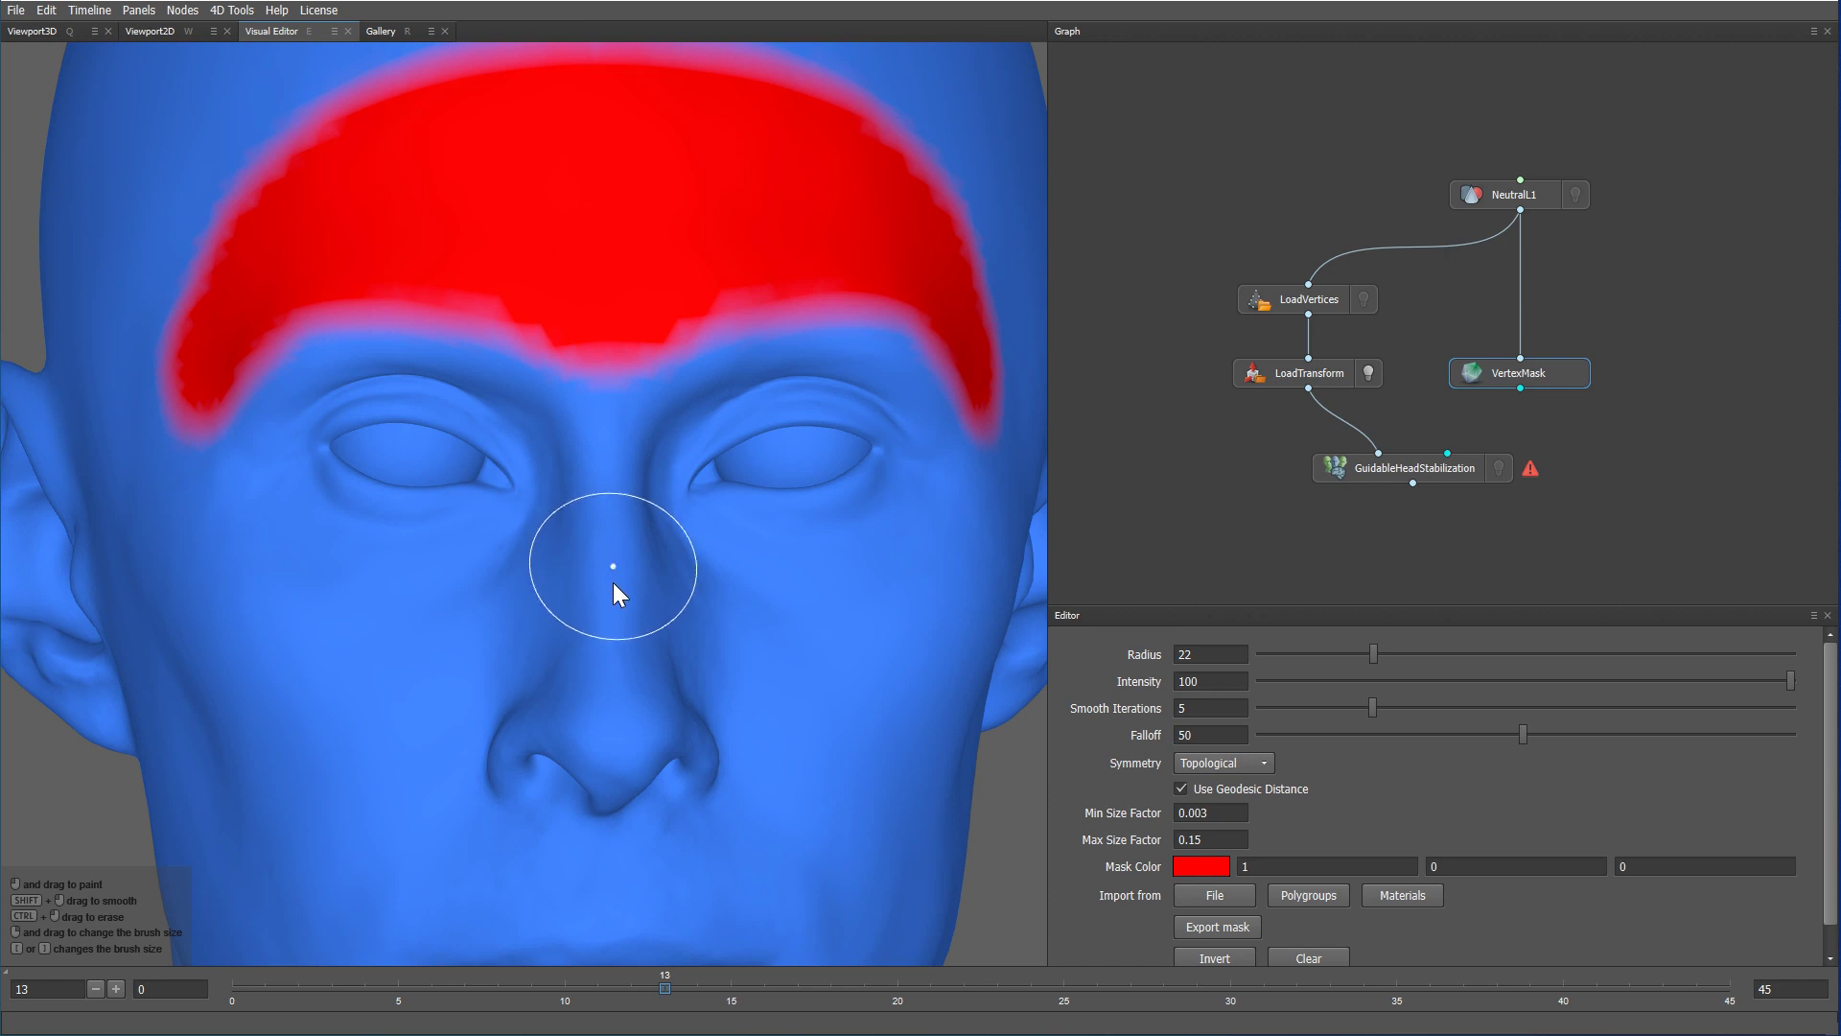
{"action": "mouse_move", "coordinate": [617, 555]}
{"action": "left_mouse_down"}
{"action": "mouse_move", "coordinate": [616, 629]}
{"action": "mouse_move", "coordinate": [608, 546]}
{"action": "mouse_move", "coordinate": [535, 572]}
{"action": "mouse_move", "coordinate": [519, 605]}
{"action": "mouse_move", "coordinate": [623, 647]}
{"action": "mouse_move", "coordinate": [537, 598]}
{"action": "mouse_move", "coordinate": [569, 557]}
{"action": "mouse_move", "coordinate": [550, 600]}
{"action": "mouse_move", "coordinate": [582, 608]}
{"action": "mouse_move", "coordinate": [589, 530]}
{"action": "mouse_move", "coordinate": [521, 591]}
{"action": "mouse_move", "coordinate": [611, 638]}
{"action": "mouse_move", "coordinate": [597, 607]}
{"action": "mouse_move", "coordinate": [625, 653]}
{"action": "mouse_move", "coordinate": [587, 635]}
{"action": "left_mouse_up"}
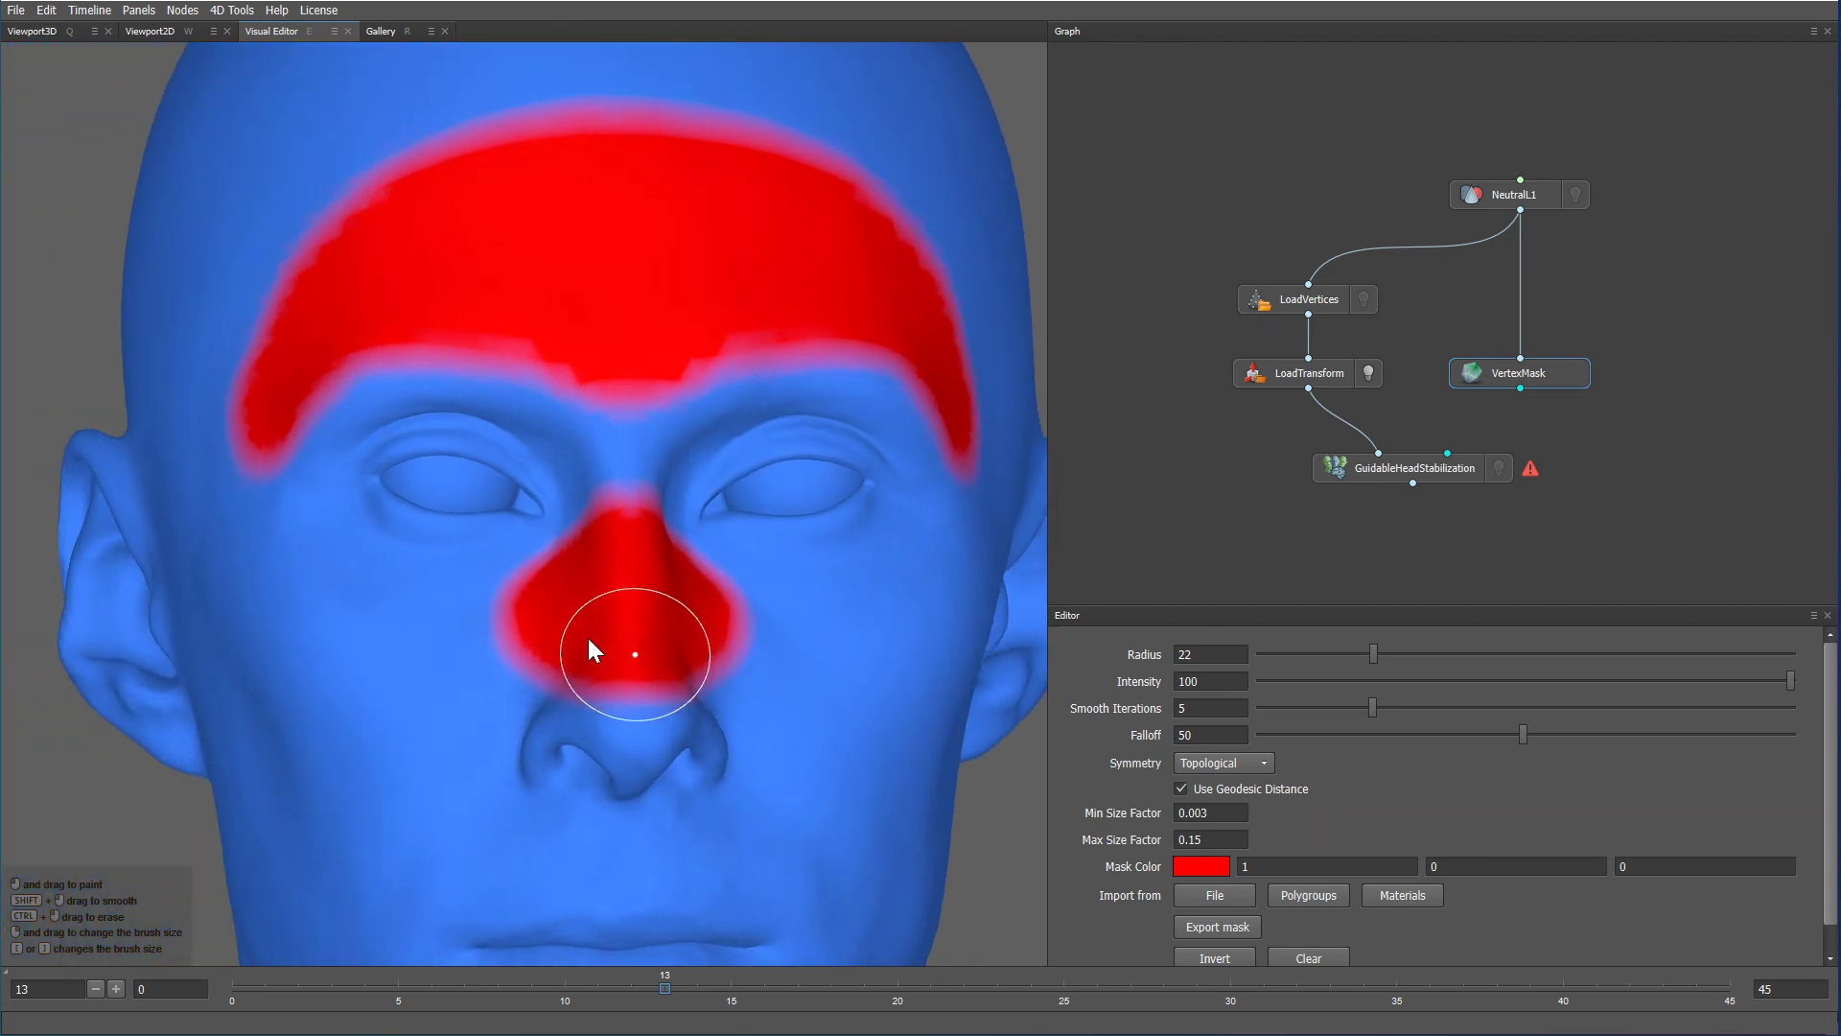
{"action": "scroll", "coordinate": [649, 671], "scroll_direction": "down", "scroll_amount": 2}
{"action": "scroll", "coordinate": [645, 633], "scroll_direction": "down", "scroll_amount": 2}
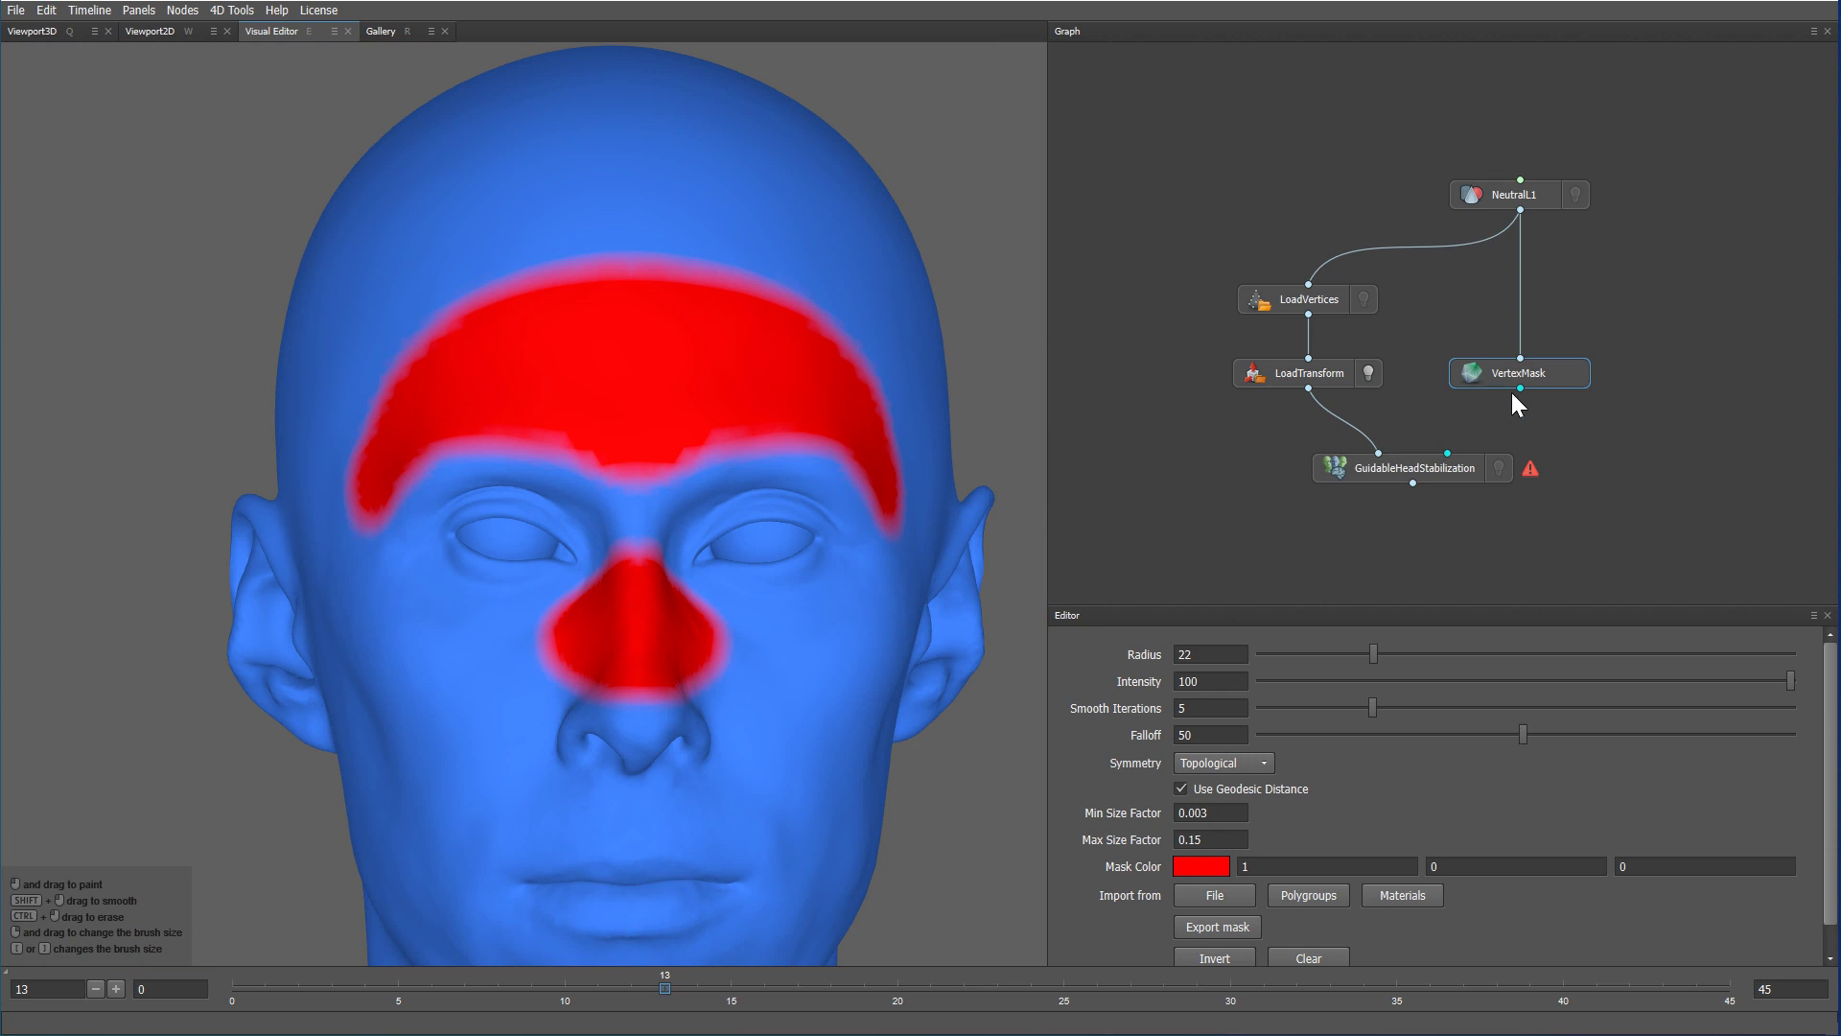
- Wire VertexMask into GuidableHeadStabilization, compute it in Viewport3D, and display its result
{"action": "left_click_drag", "start_coordinate": [1461, 439], "coordinate": [1450, 450]}
{"action": "key", "text": "q"}
{"action": "left_click", "coordinate": [1435, 476]}
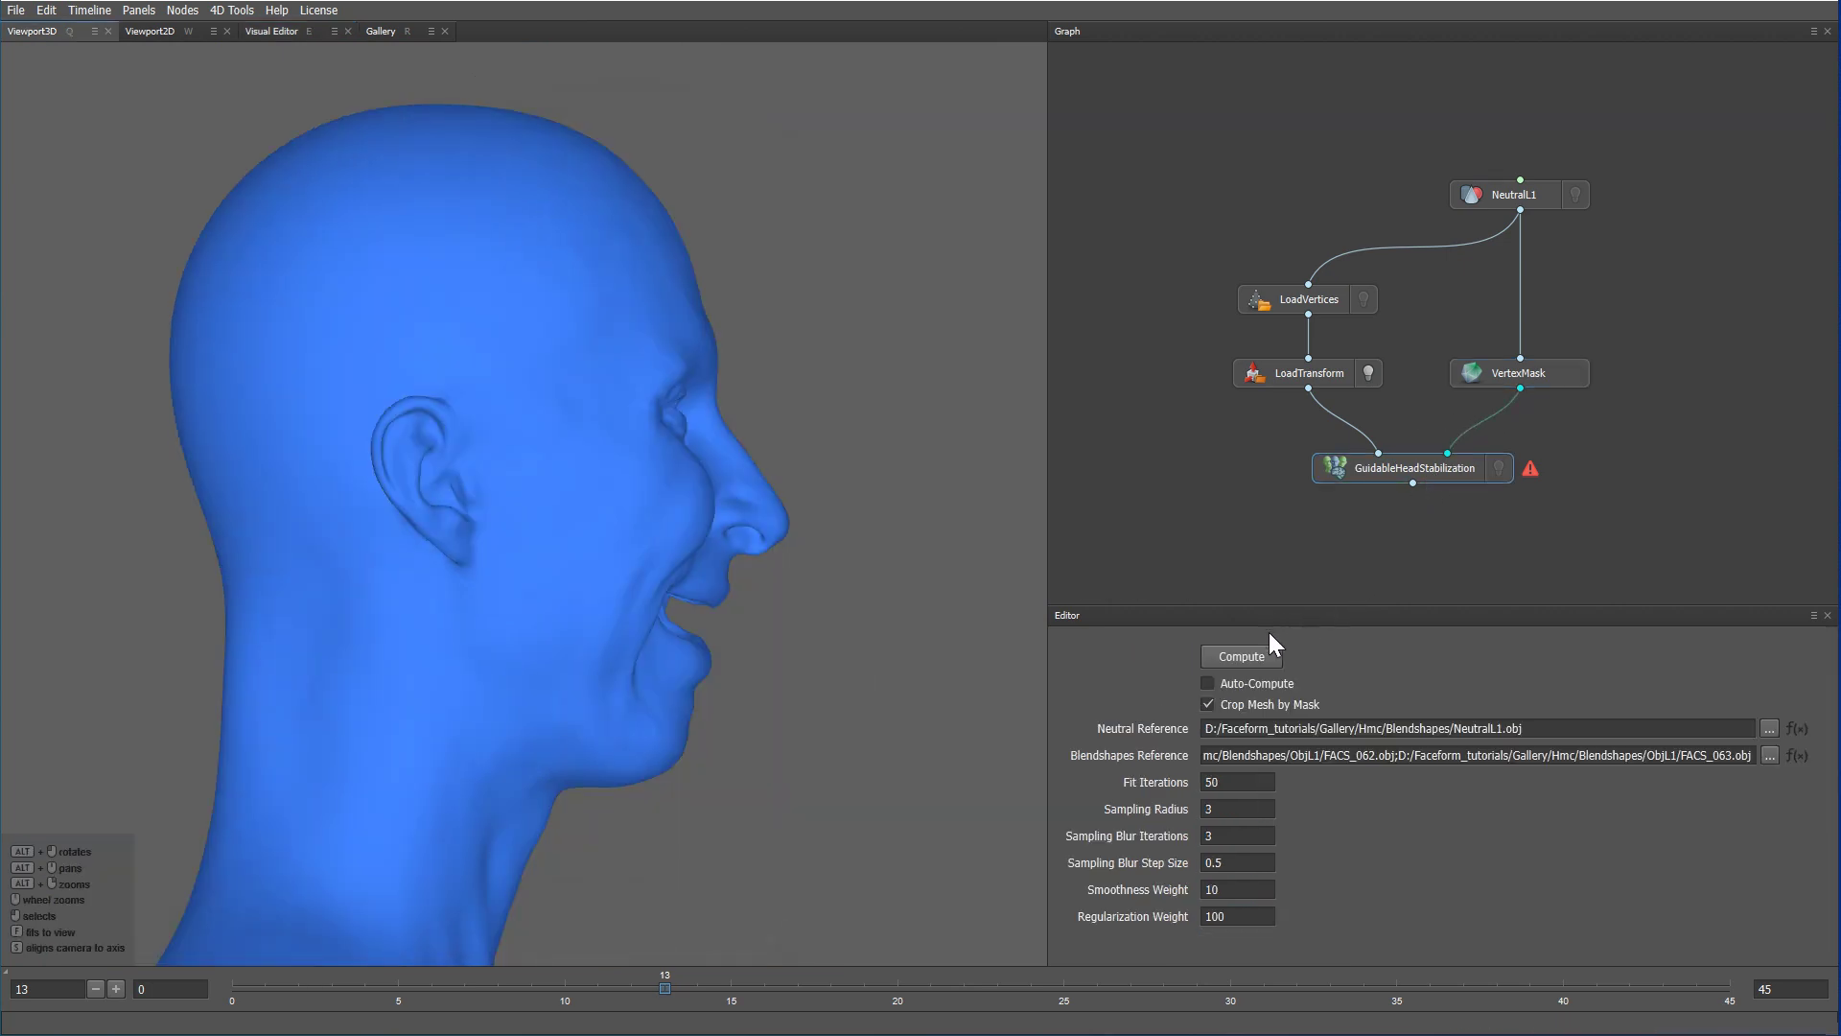
{"action": "left_click", "coordinate": [1238, 656]}
{"action": "left_click", "coordinate": [1501, 469]}
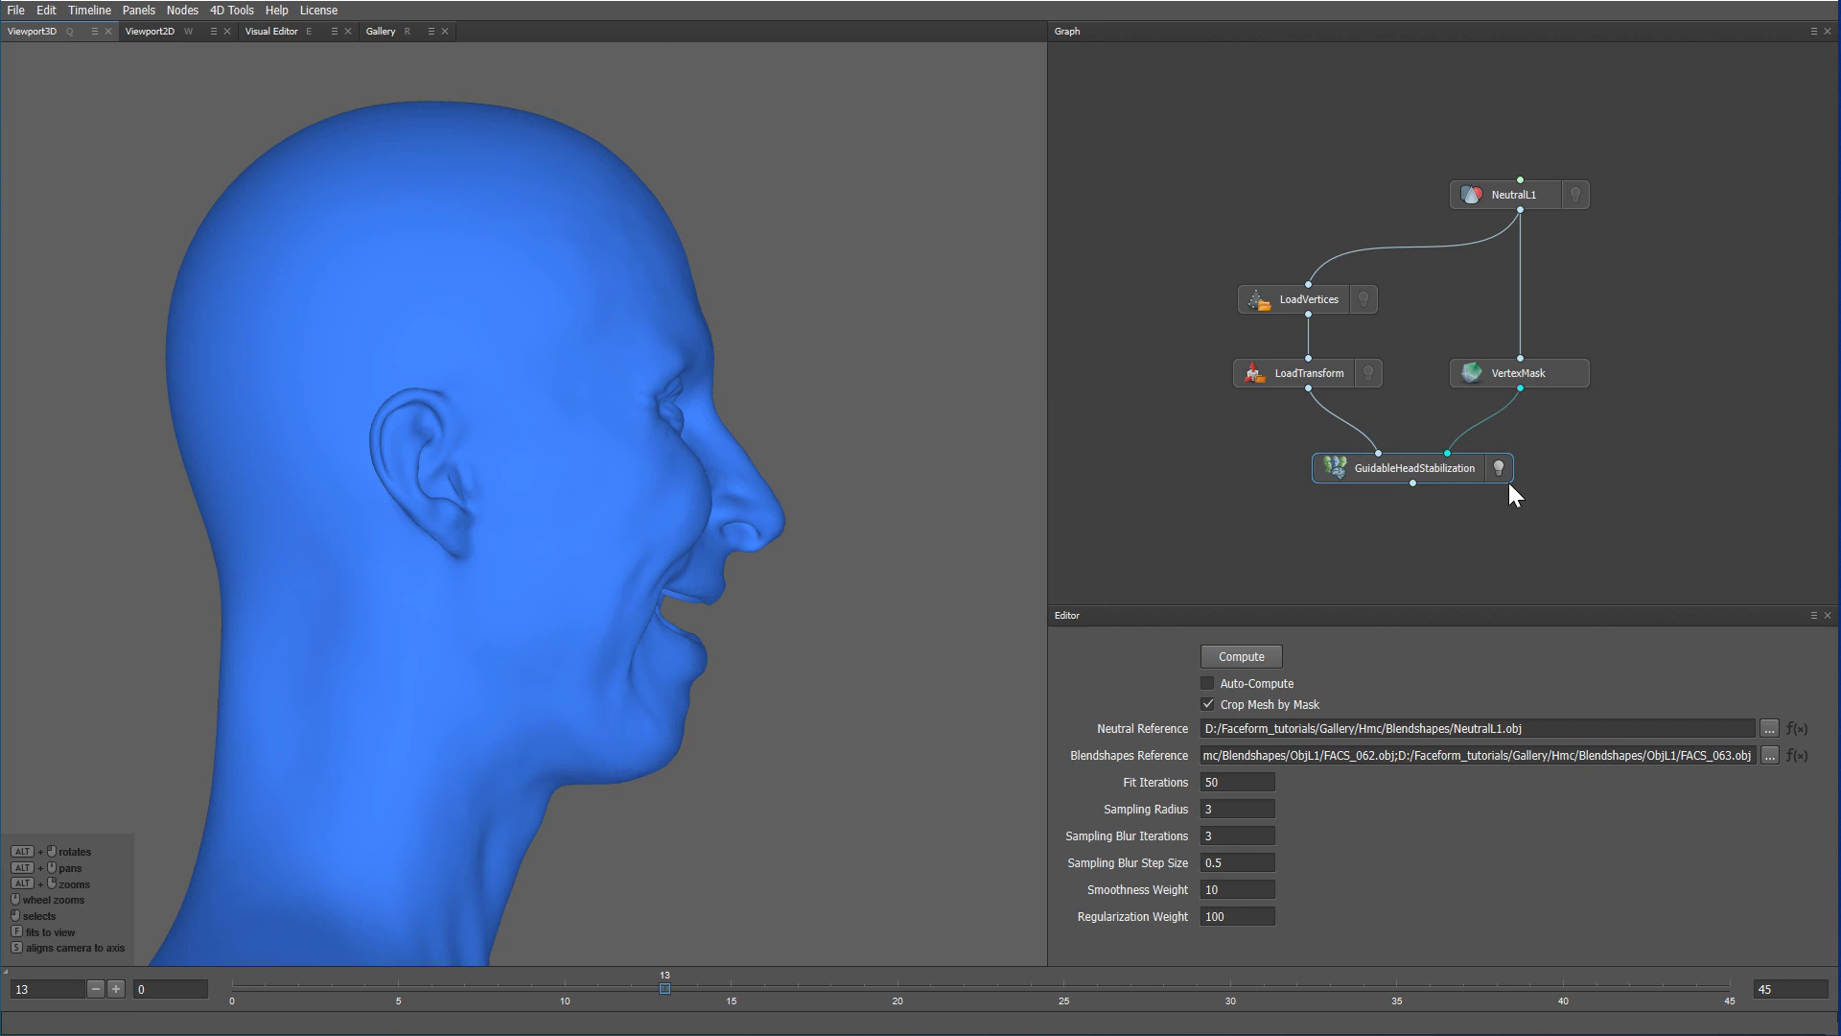
- Set the timeline end frame to 985 and scrub through the sequence
{"action": "double_click", "coordinate": [1776, 983]}
{"action": "type", "text": "985"}
{"action": "key", "text": "Return"}
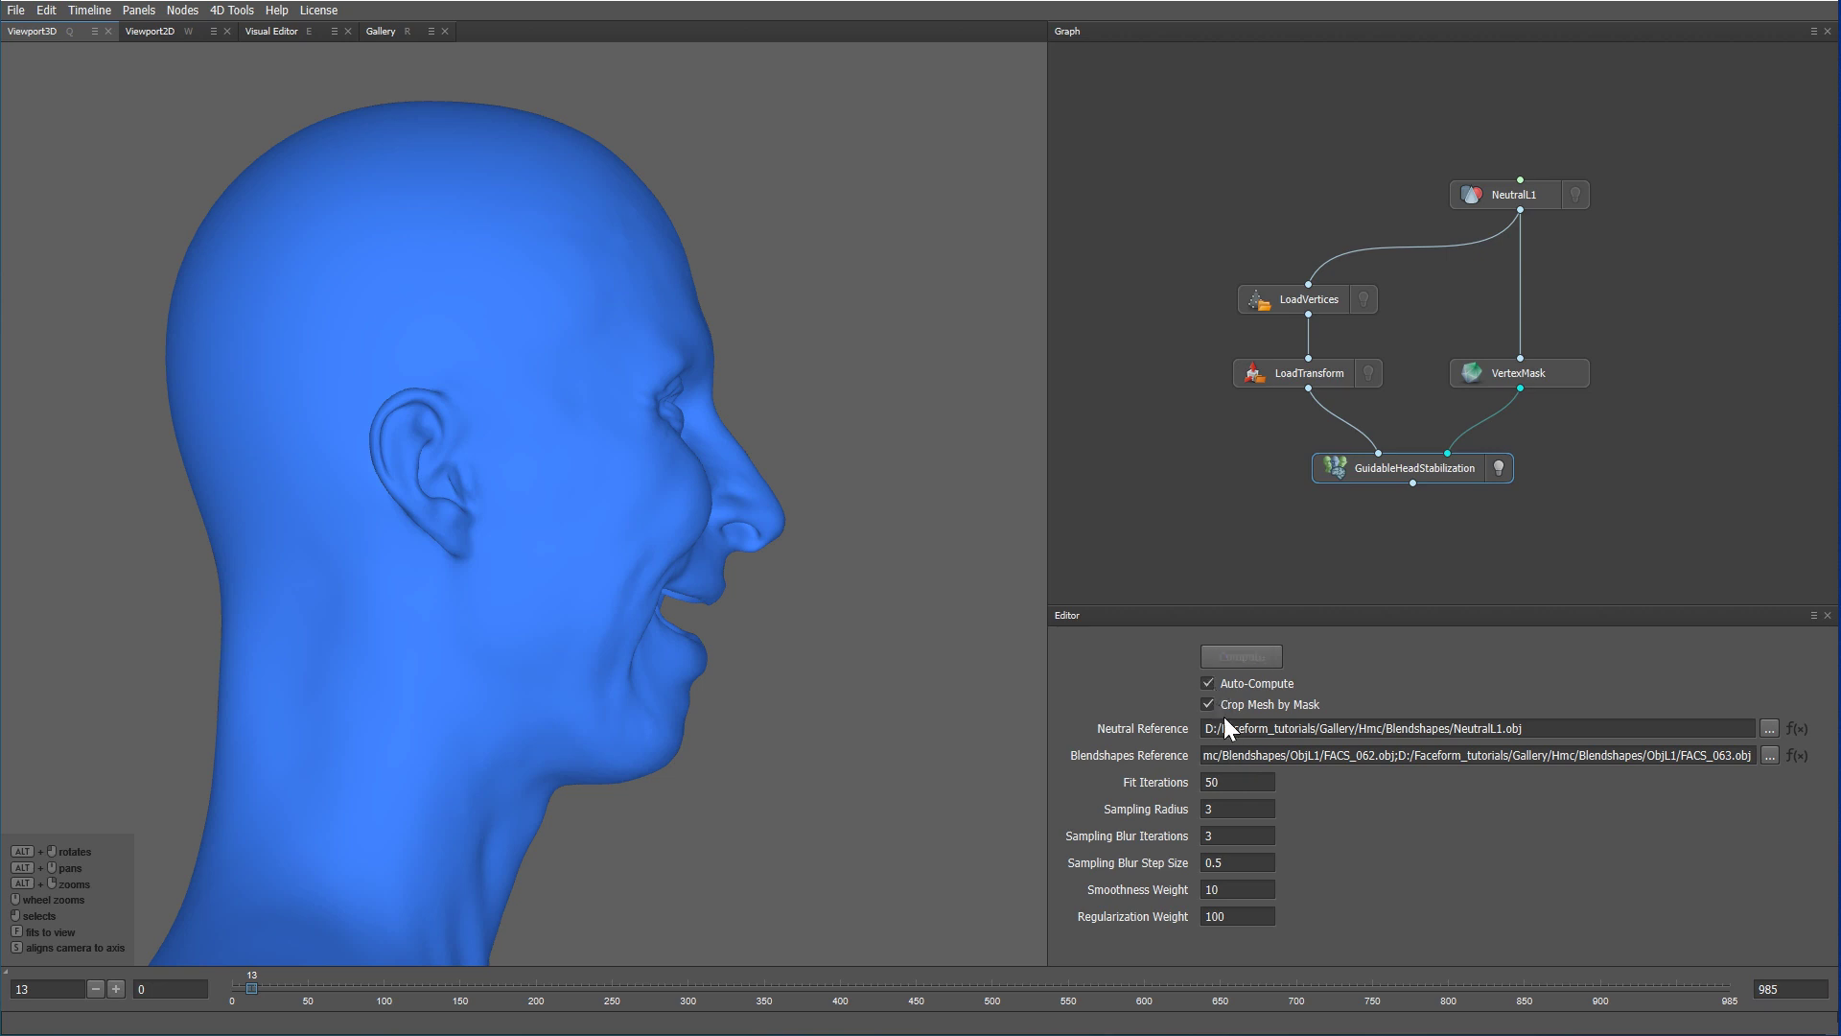
{"action": "left_click_drag", "start_coordinate": [1306, 984], "coordinate": [1418, 986]}
- Compare the stabilized head with NeutralL1 and the unstabilized transformed head around frame 708
{"action": "left_click", "coordinate": [1575, 195]}
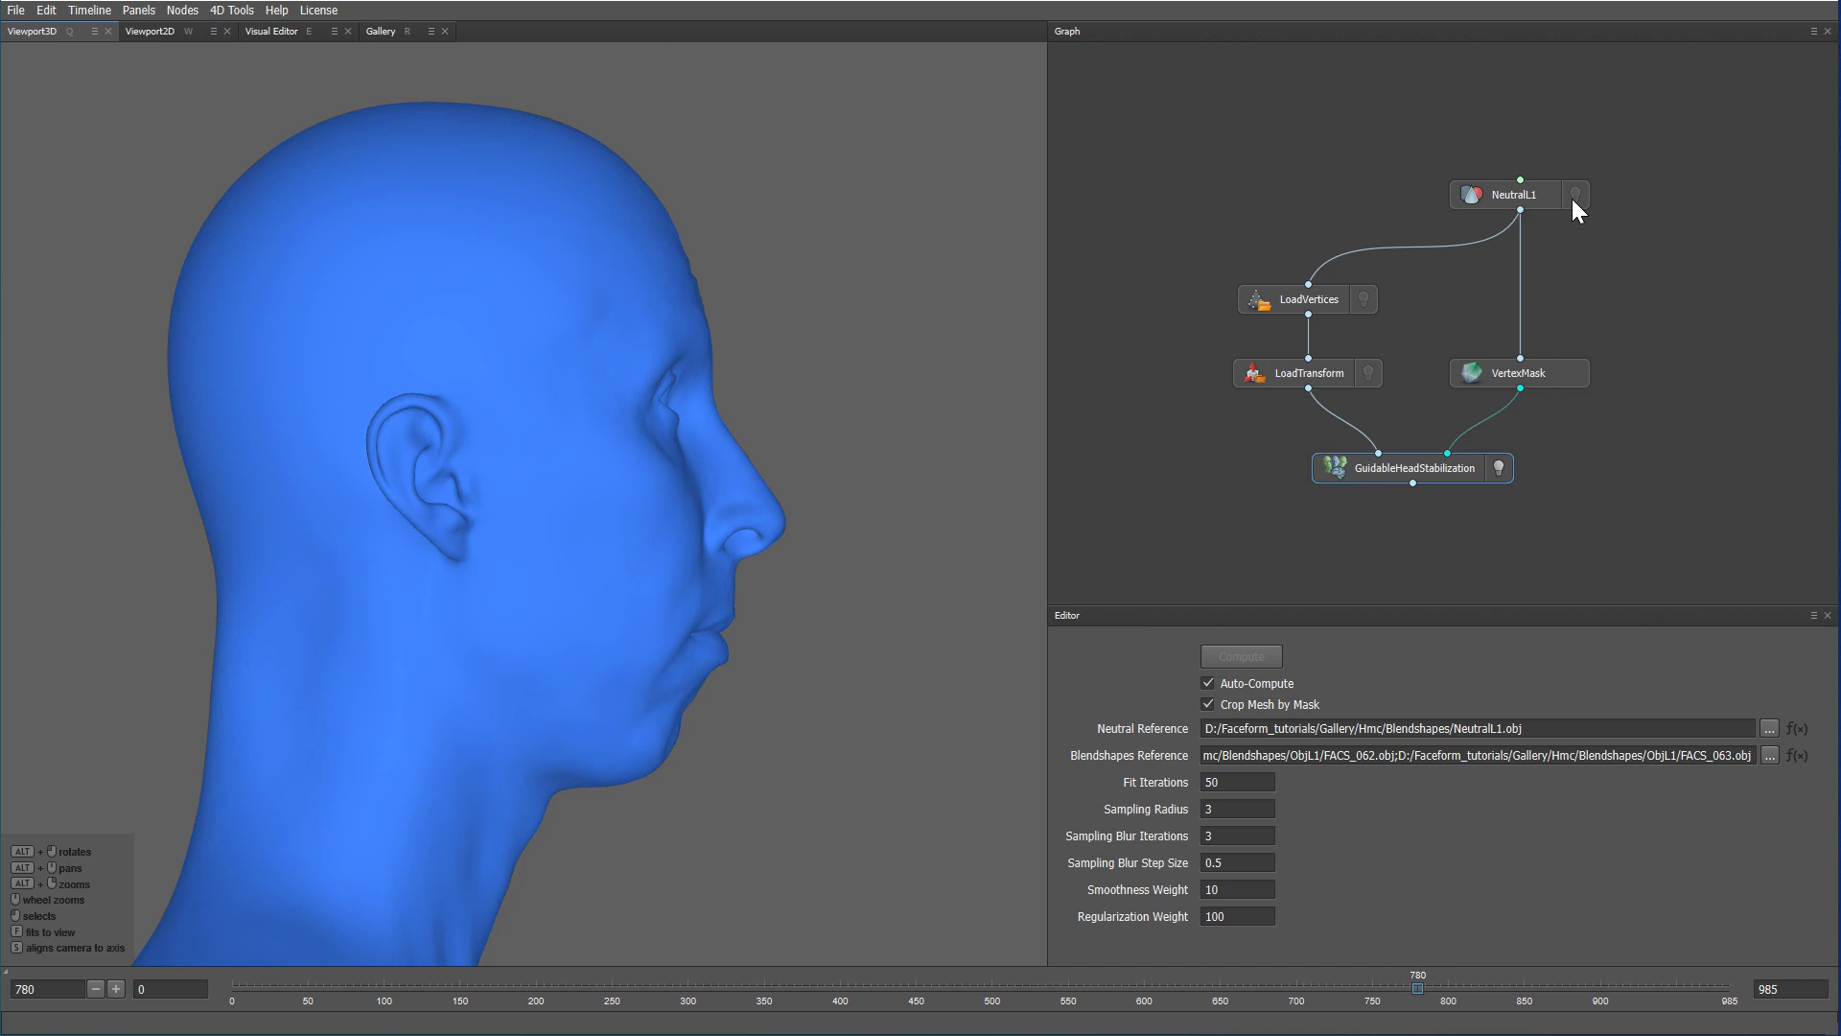
{"action": "left_click", "coordinate": [1308, 985]}
{"action": "left_click", "coordinate": [1500, 468]}
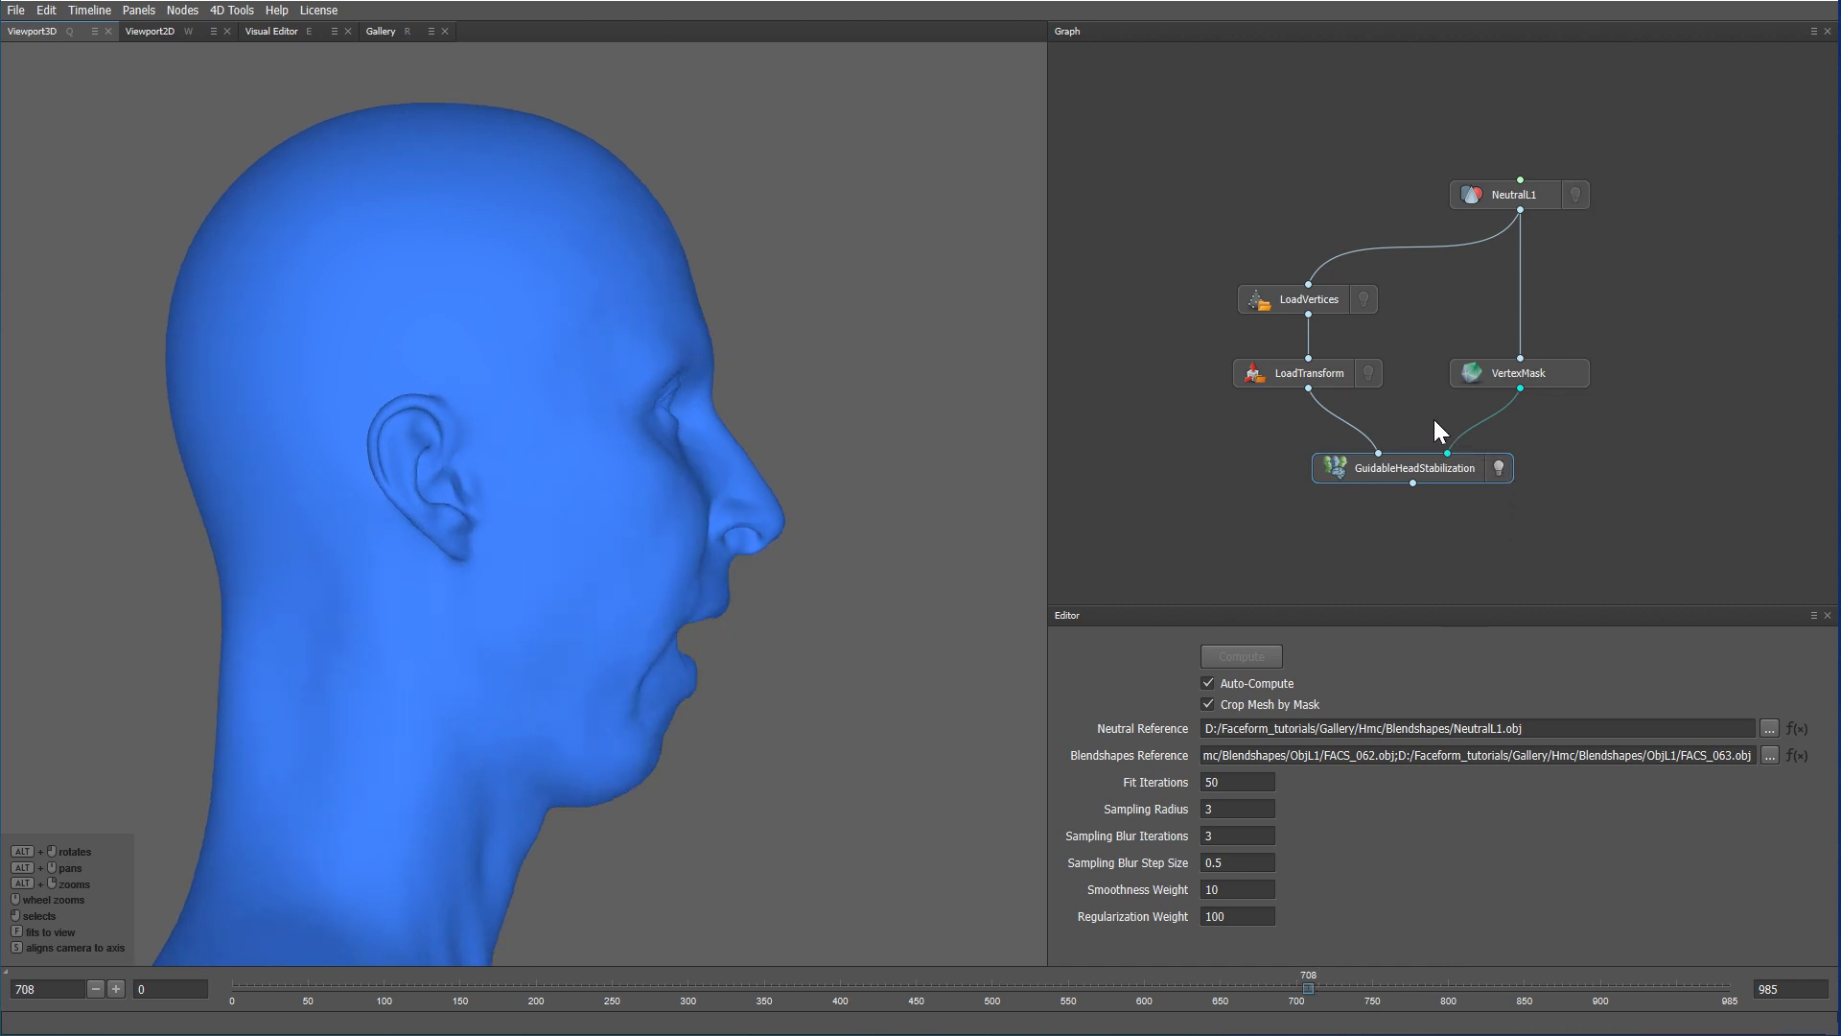
{"action": "left_click", "coordinate": [1368, 370]}
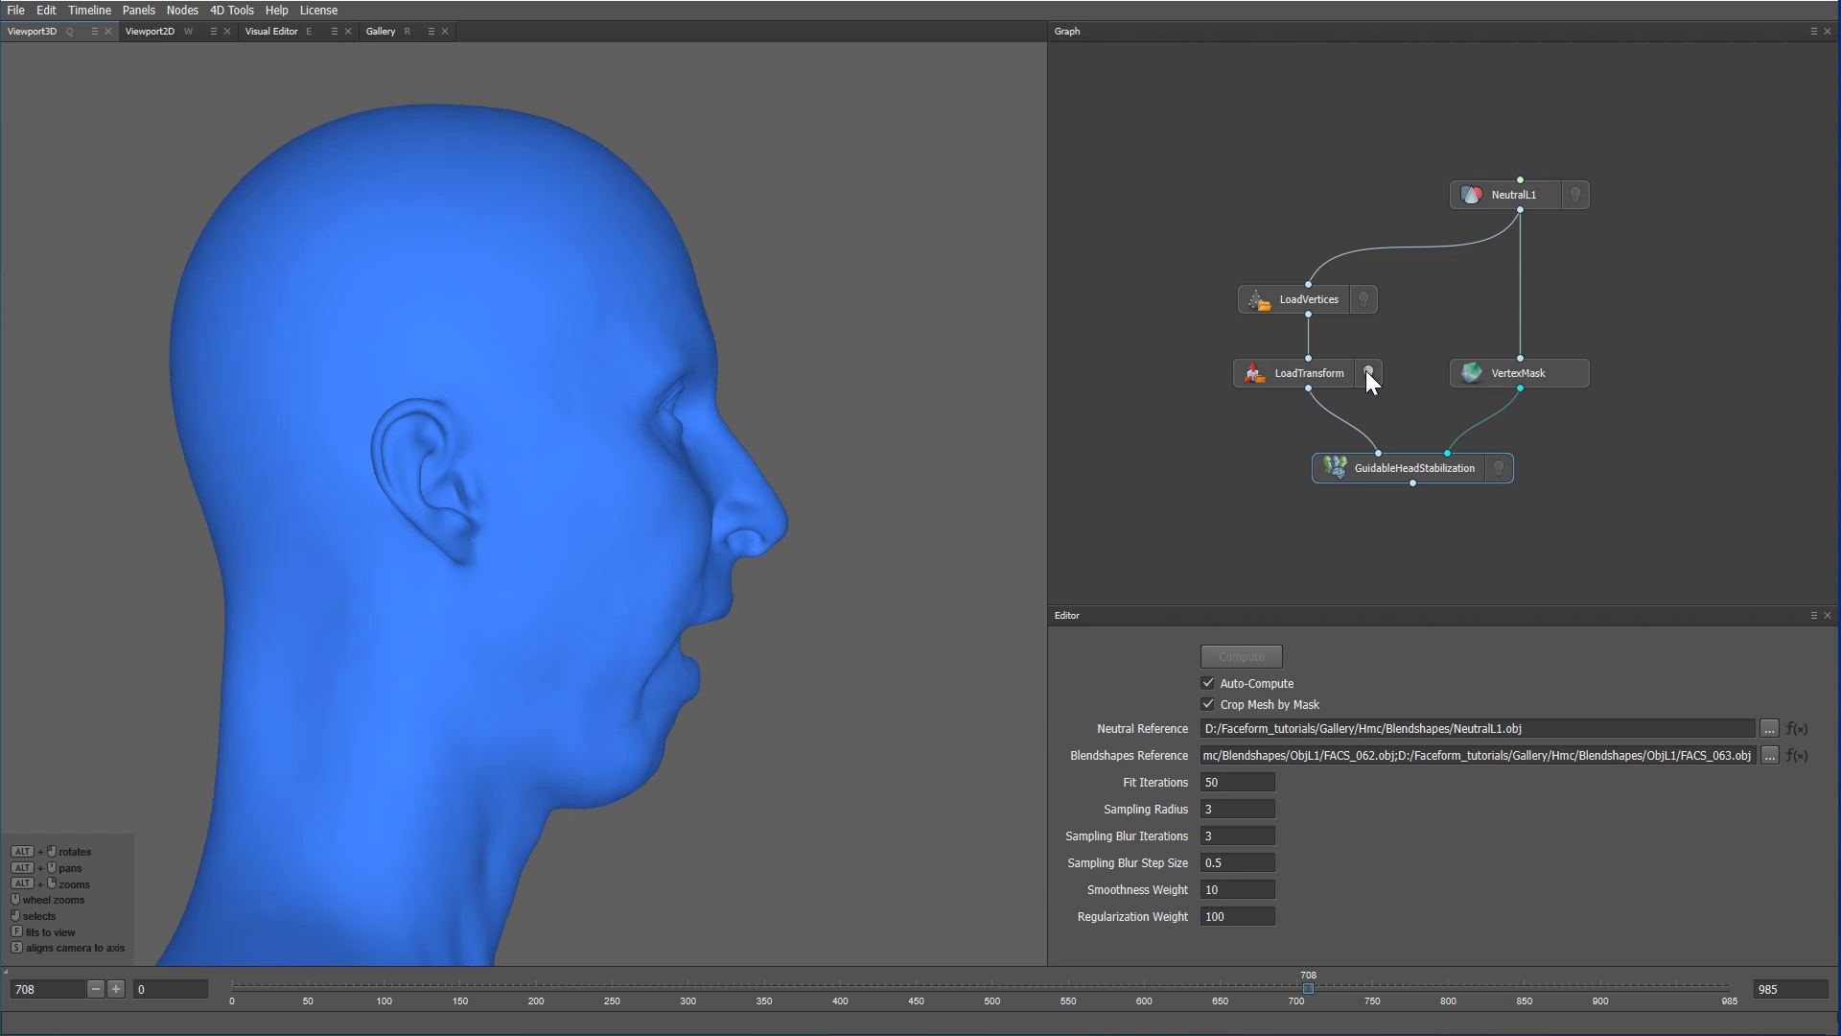
{"action": "left_click", "coordinate": [1496, 469]}
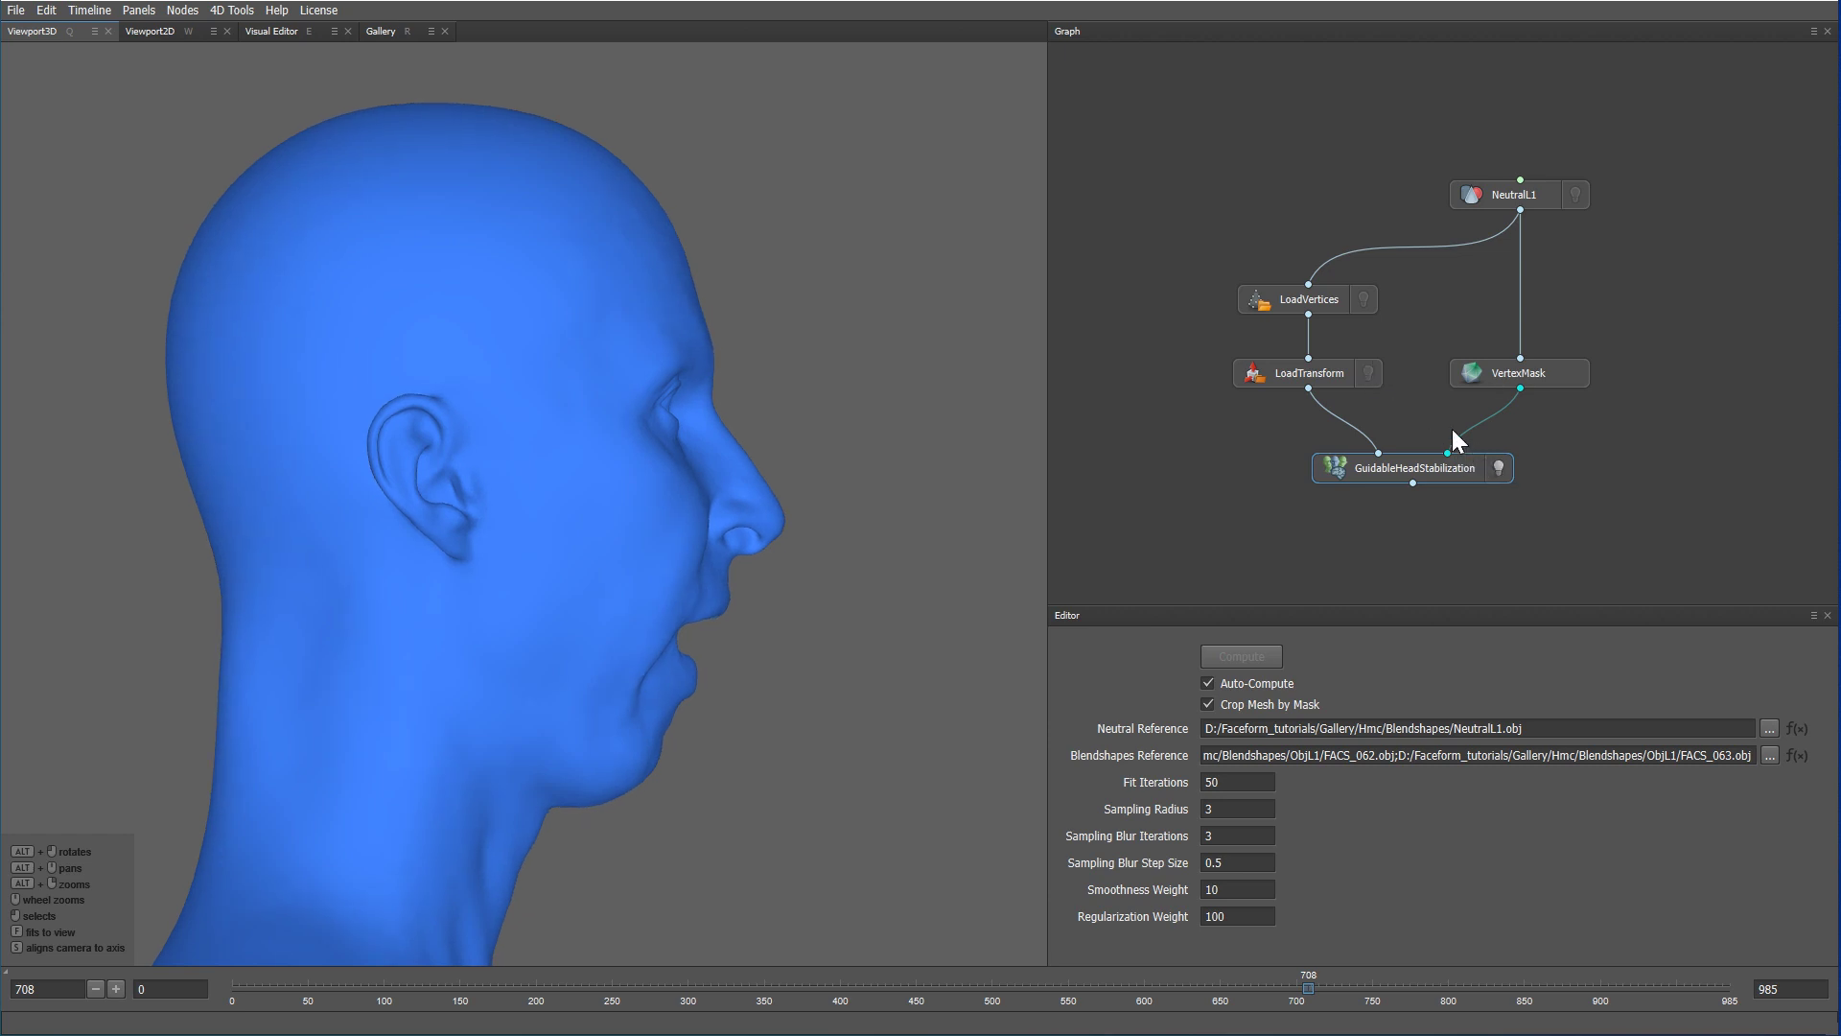
{"action": "left_click", "coordinate": [1369, 373]}
{"action": "left_click", "coordinate": [1499, 468]}
{"action": "left_click_drag", "start_coordinate": [416, 978], "coordinate": [1568, 988]}
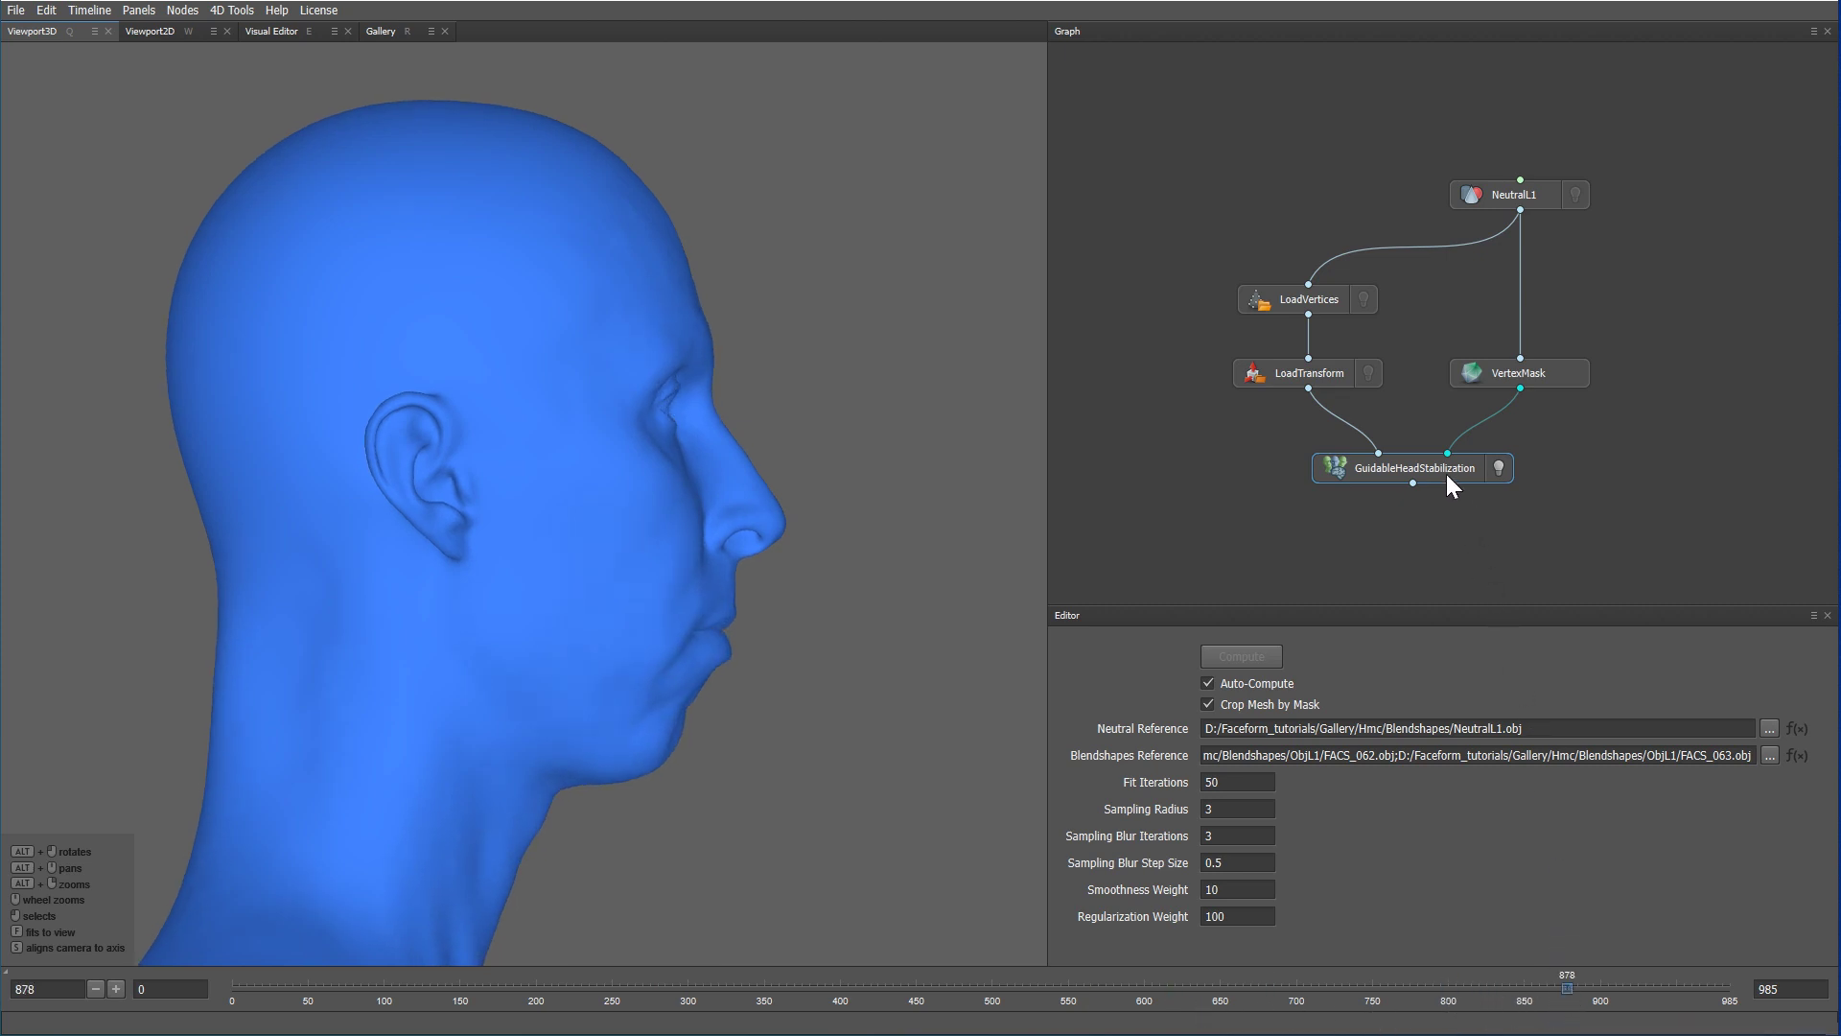
- Add a SaveVertices node below GuidableHeadStabilization and connect the stabilization's output to it
{"action": "middle_click_drag", "start_coordinate": [1443, 535], "coordinate": [1449, 459]}
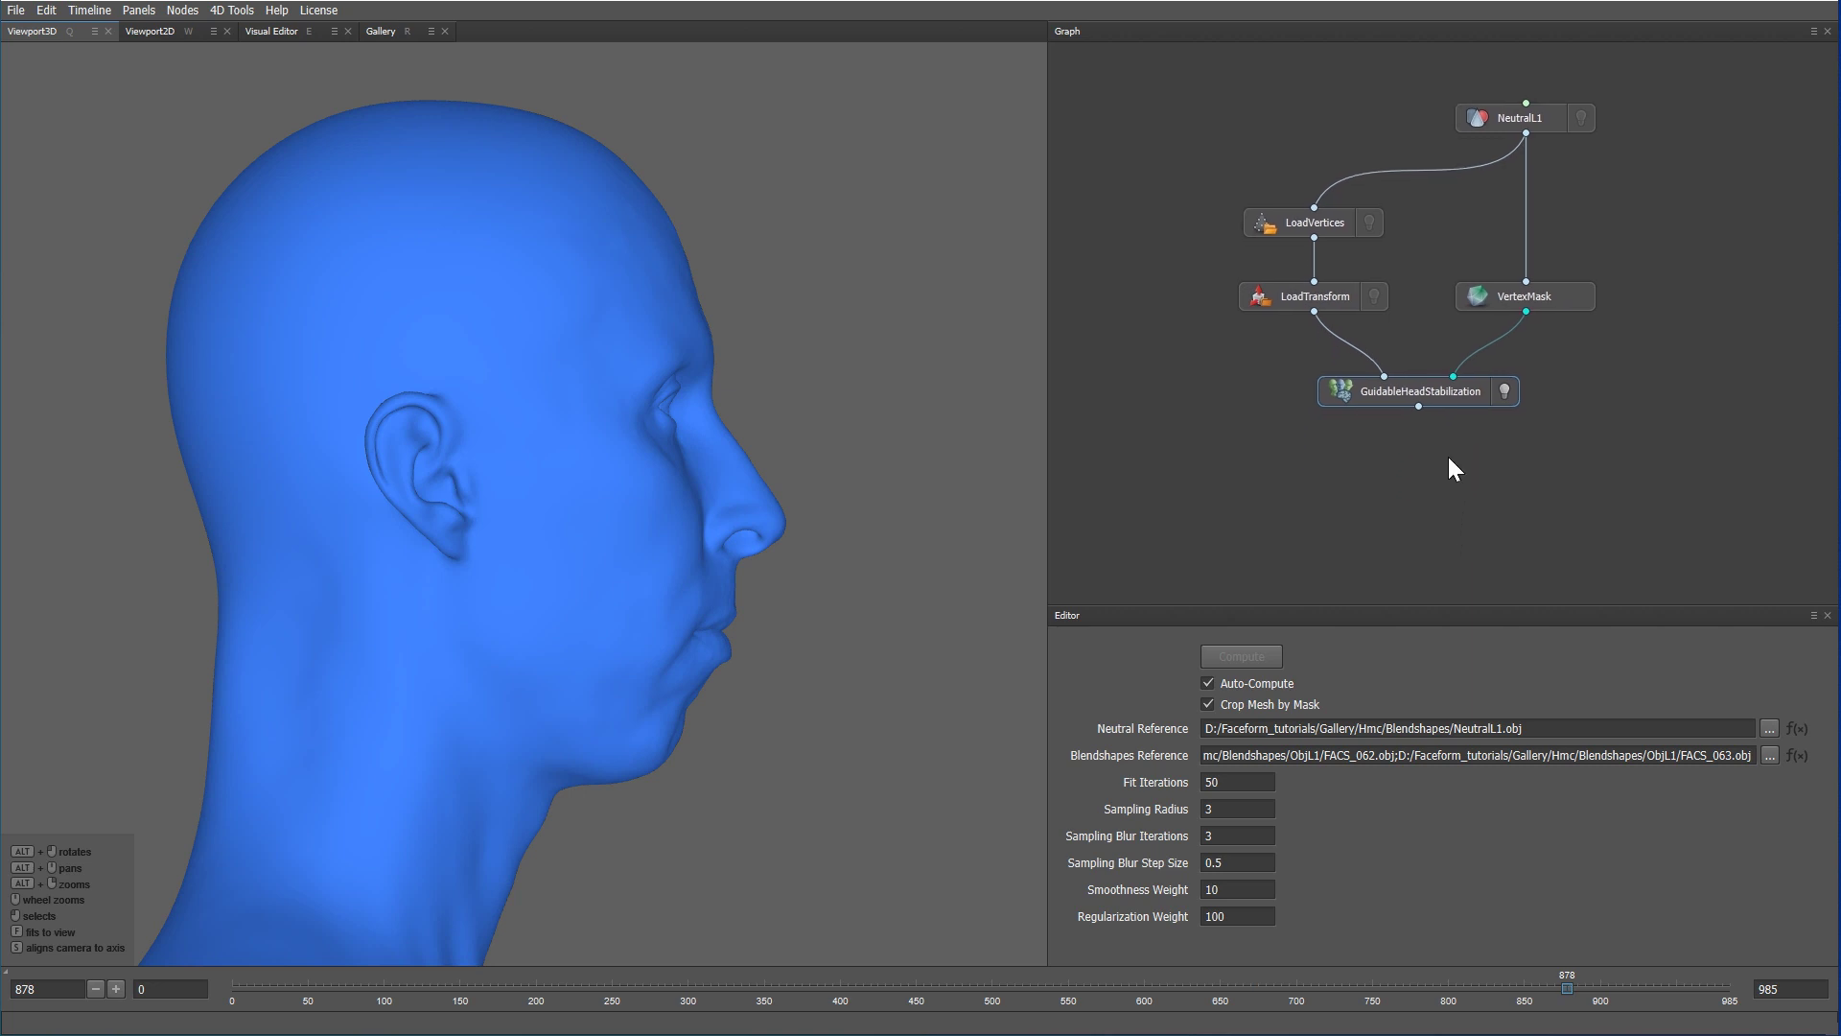
{"action": "key", "text": "Tab"}
{"action": "type", "text": "save"}
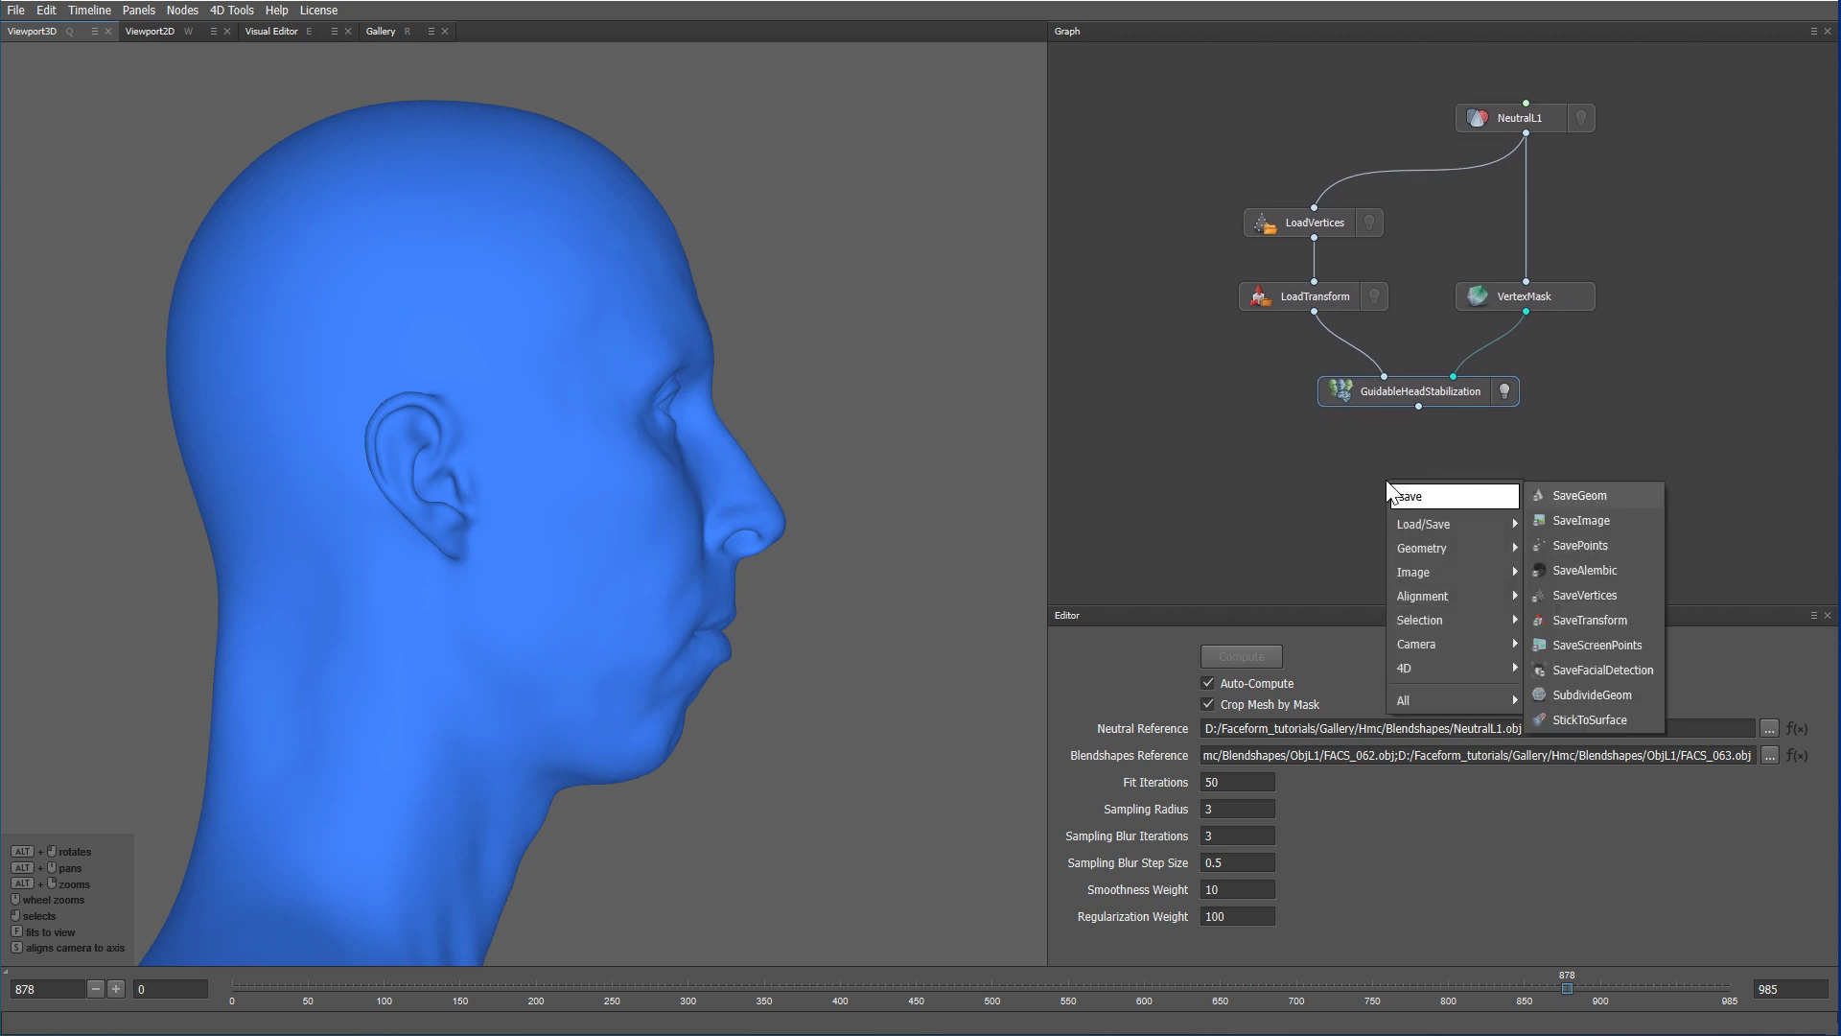
{"action": "left_click", "coordinate": [1552, 595]}
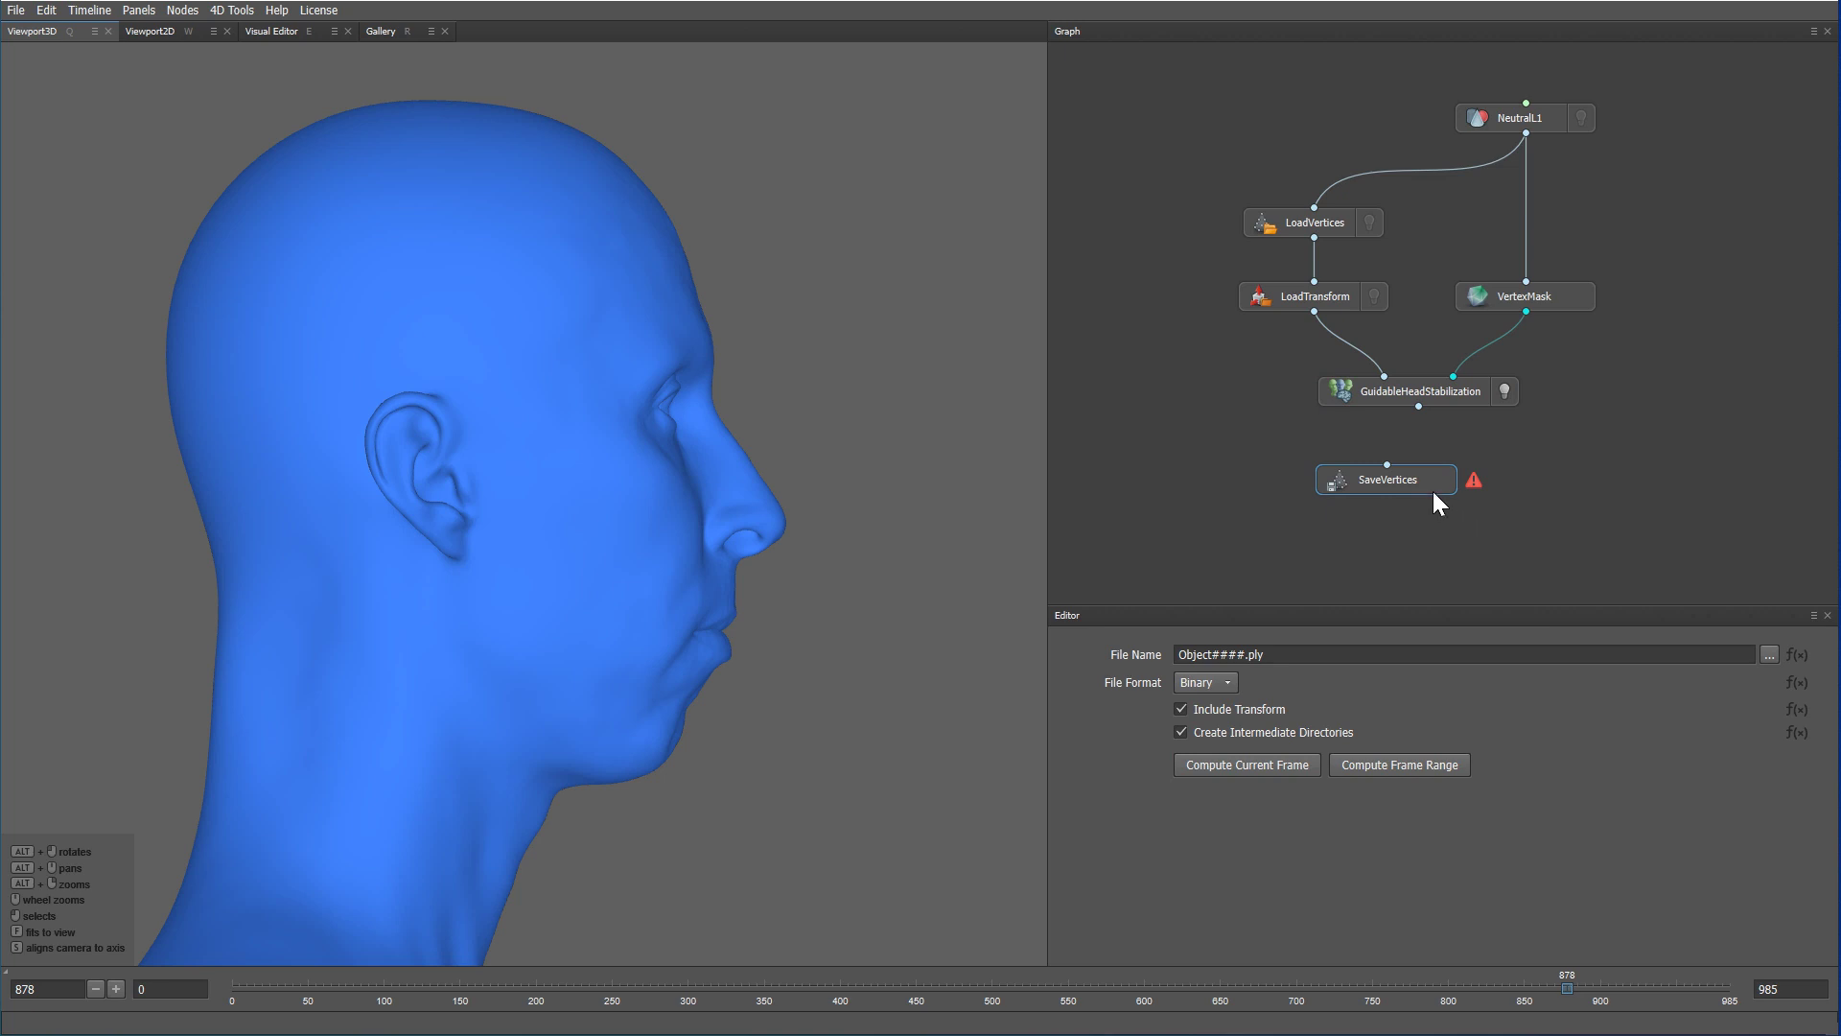
{"action": "left_click_drag", "start_coordinate": [1432, 491], "coordinate": [1349, 475]}
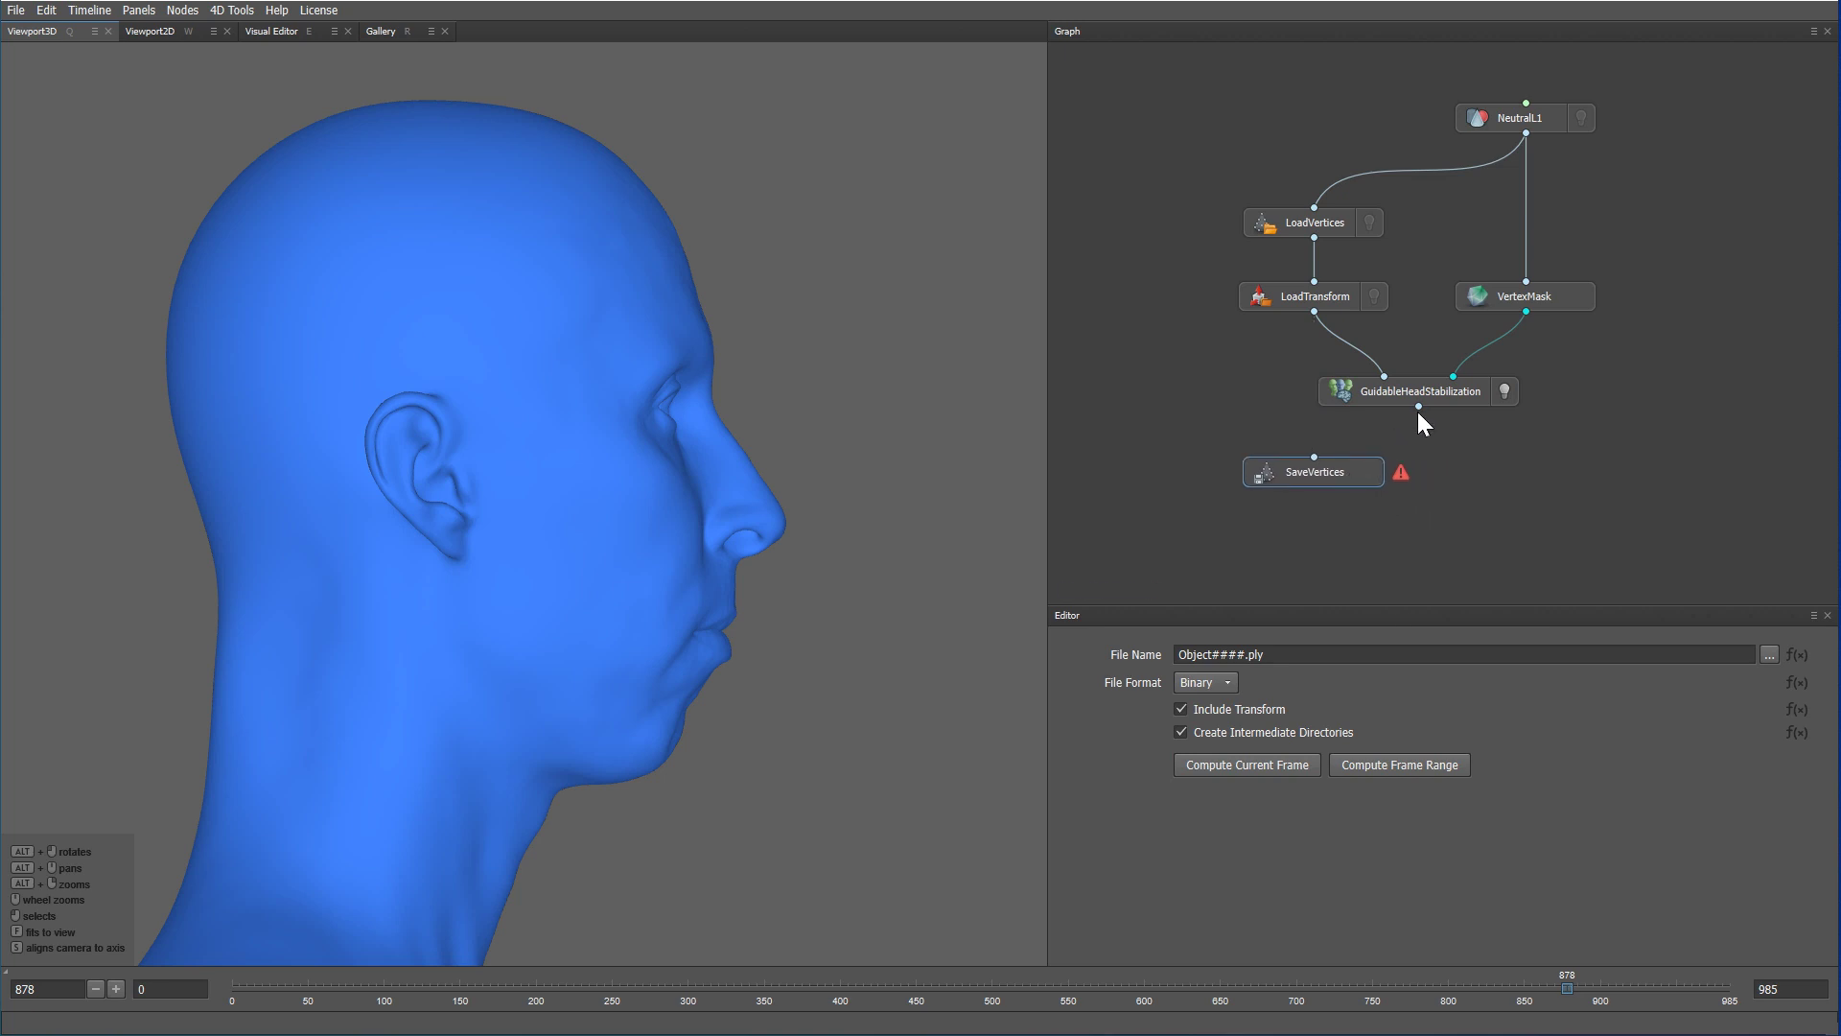
{"action": "left_click_drag", "start_coordinate": [1418, 408], "coordinate": [1313, 458]}
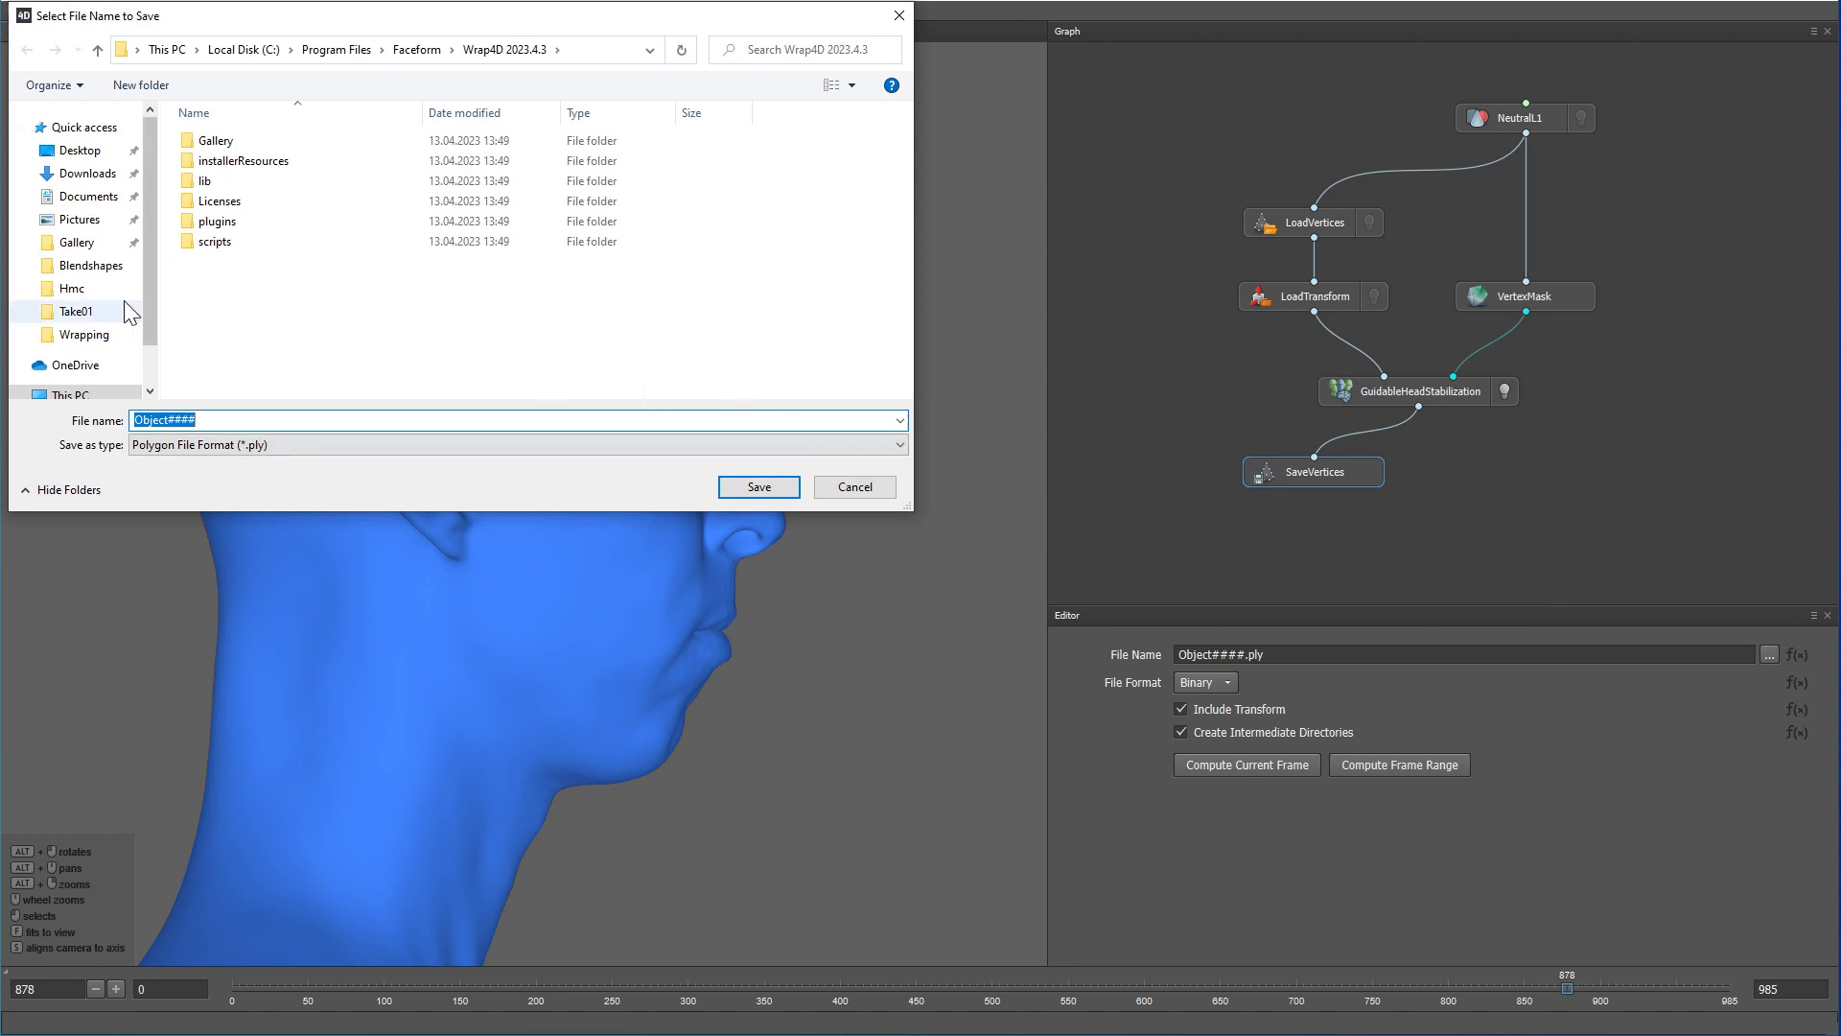
- Create a new GuidableHeadStabilization folder inside Take01
{"action": "left_click", "coordinate": [82, 288]}
{"action": "left_click", "coordinate": [77, 311]}
{"action": "right_click", "coordinate": [225, 292]}
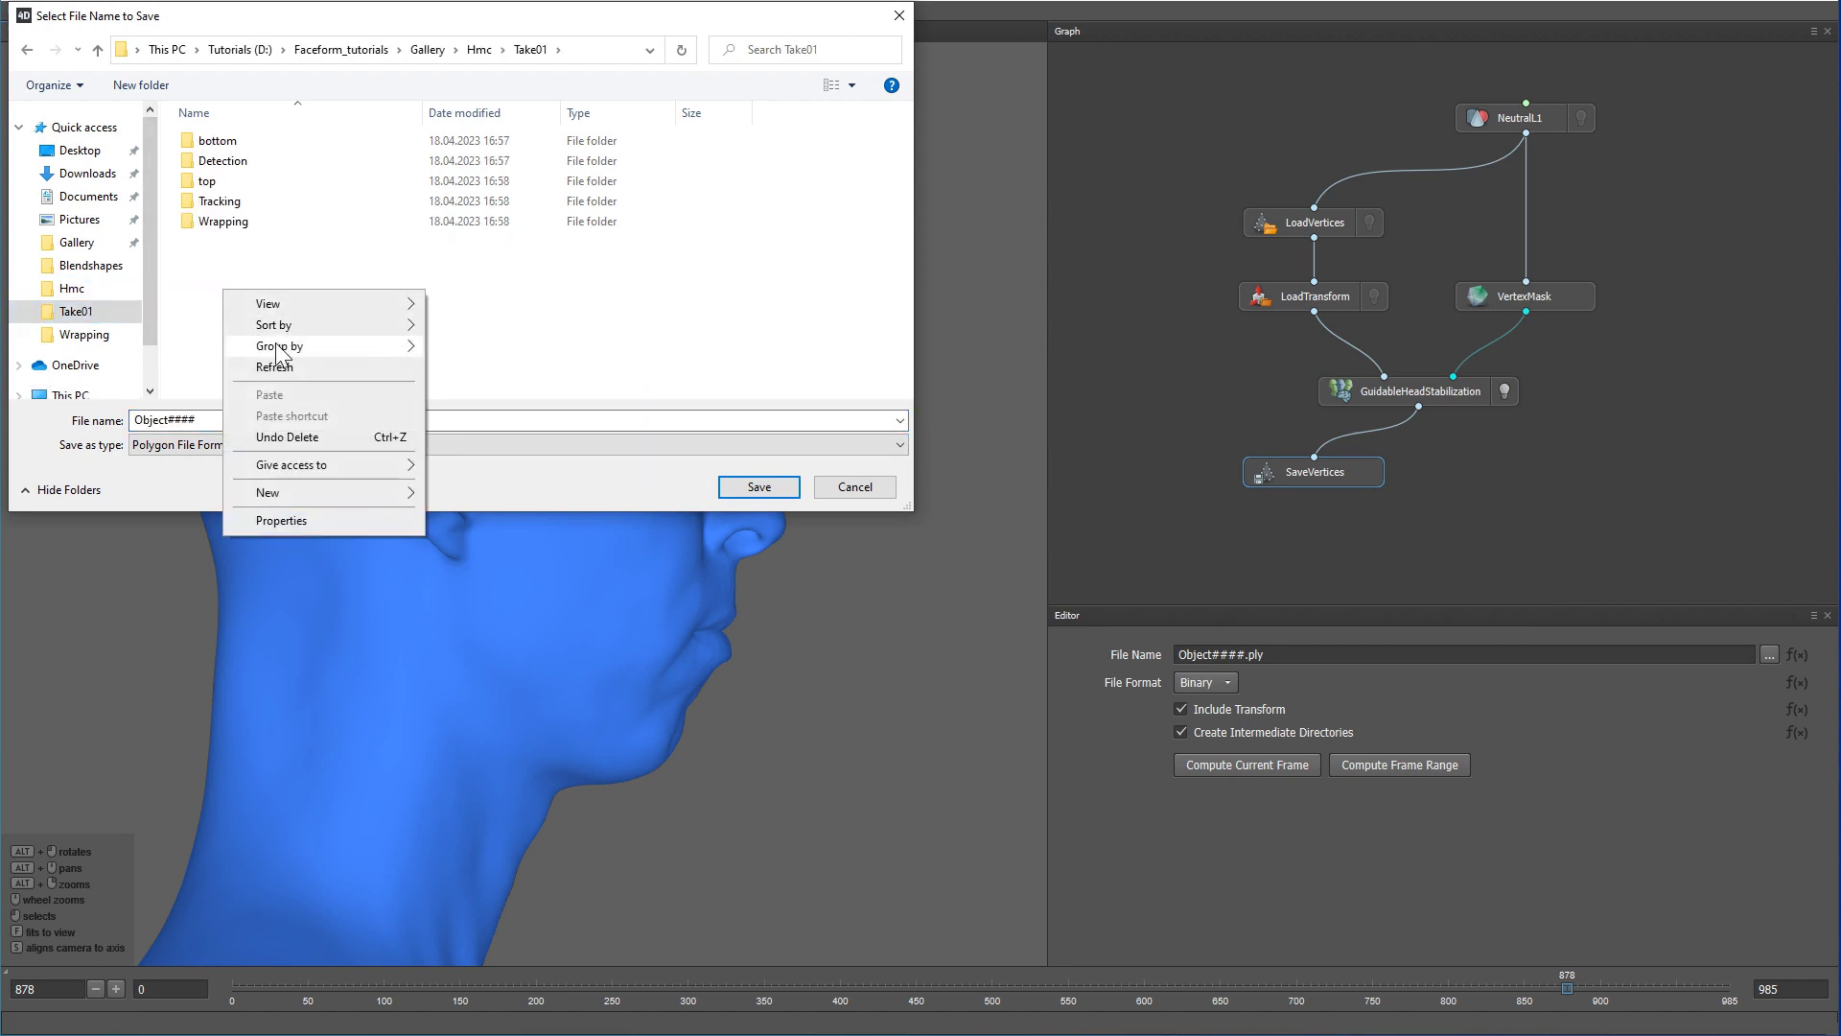
{"action": "mouse_move", "coordinate": [368, 500]}
{"action": "left_click", "coordinate": [469, 493]}
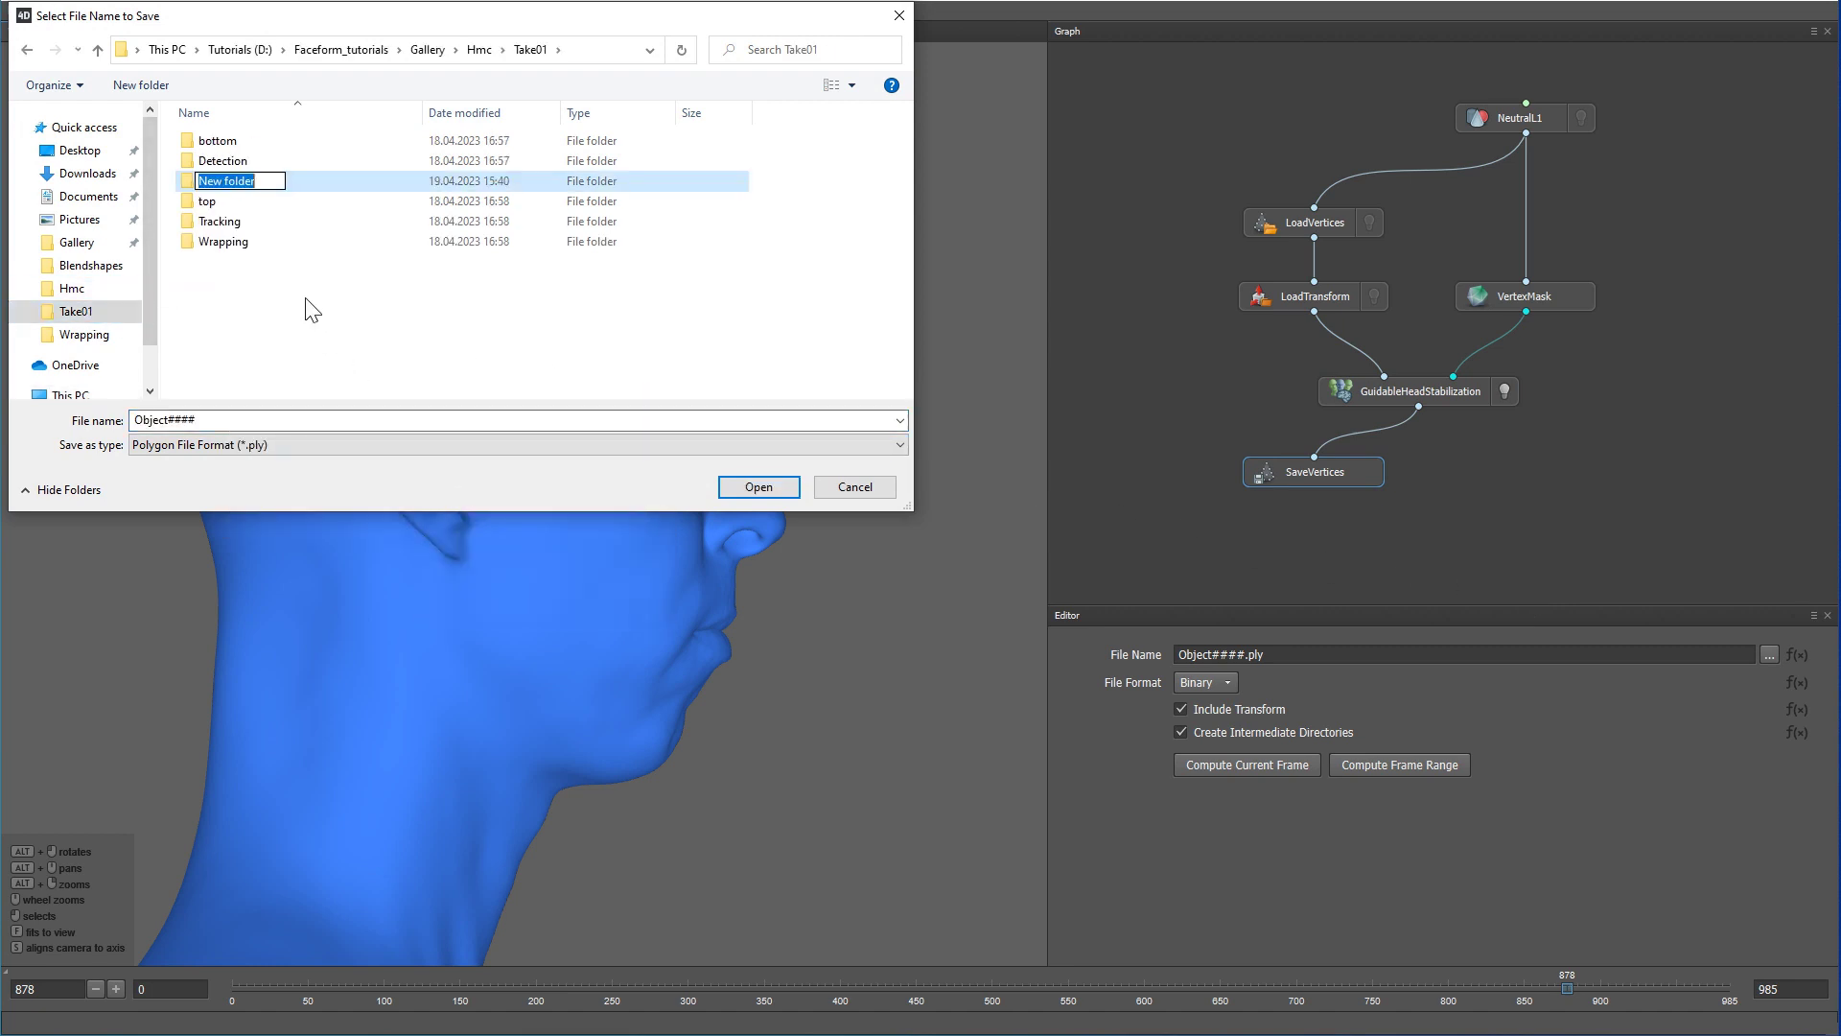
{"action": "type", "text": "GuidableHeadStabil"}
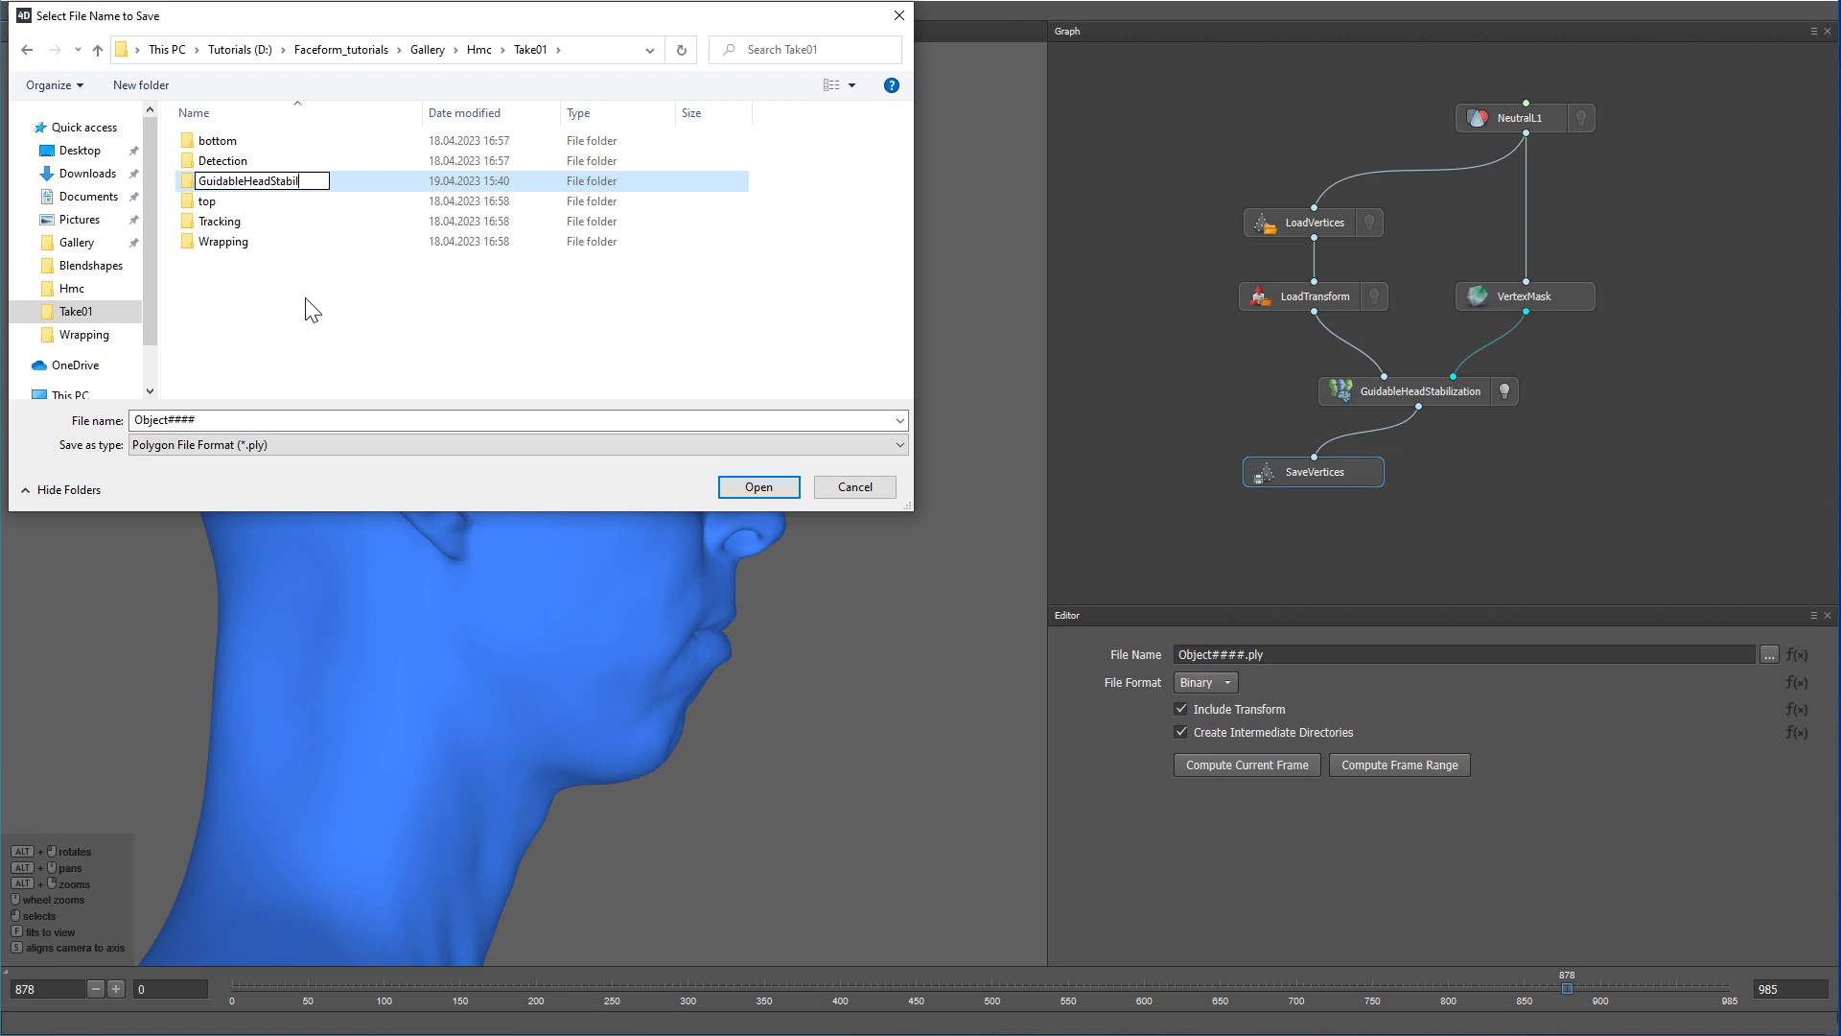
{"action": "type", "text": "ization"}
{"action": "key", "text": "Return"}
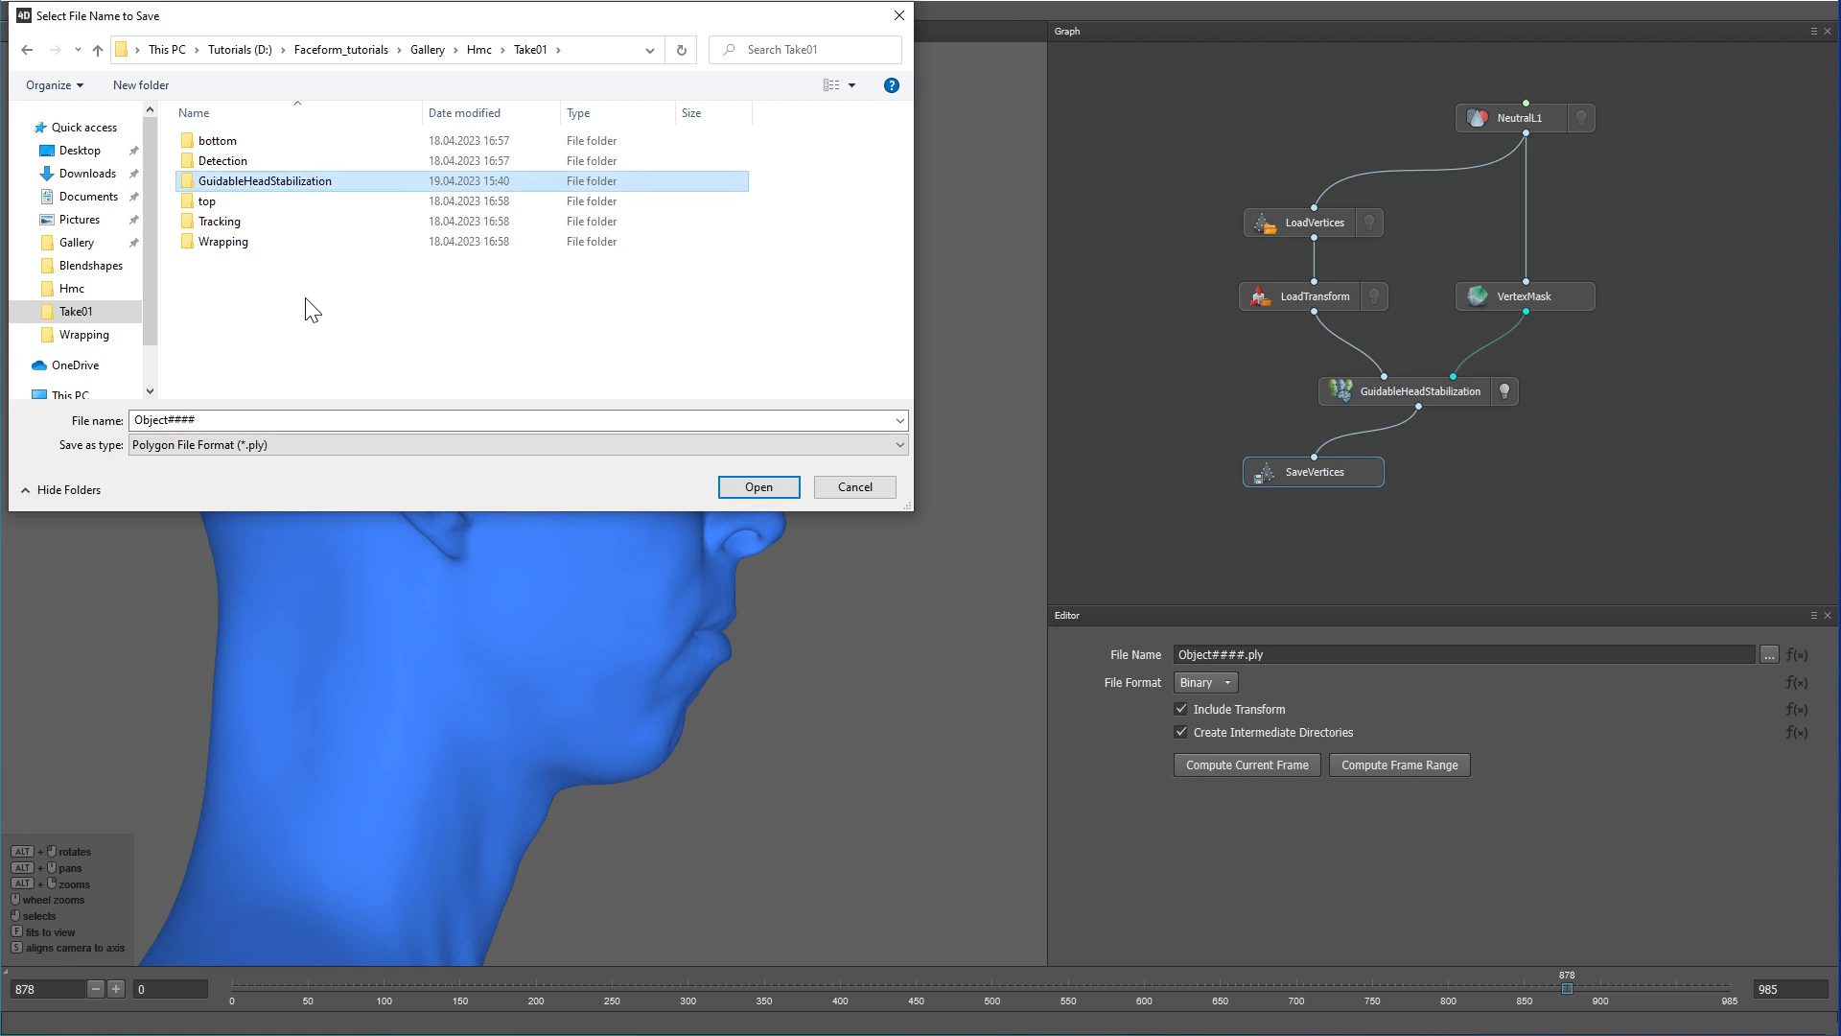
- Save the vertices into that folder as Frame####.ply
{"action": "double_click", "coordinate": [269, 184]}
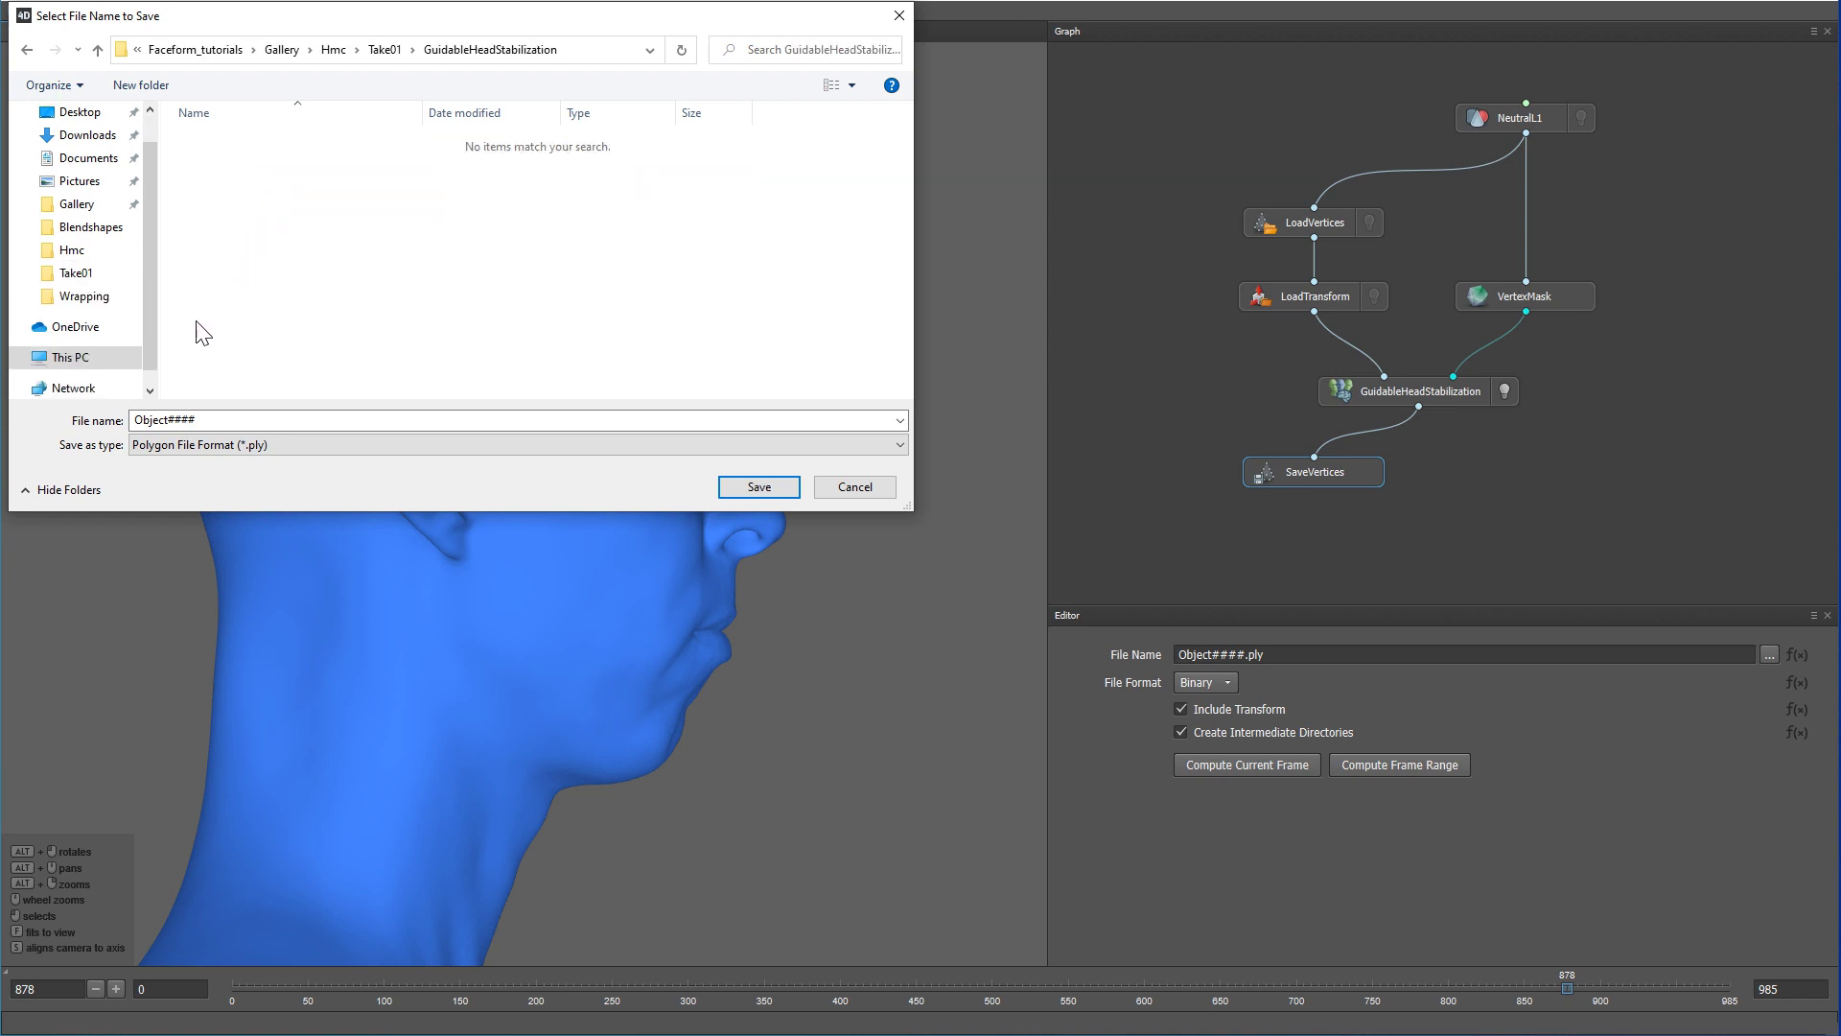
{"action": "double_click", "coordinate": [165, 419]}
{"action": "type", "text": "F"}
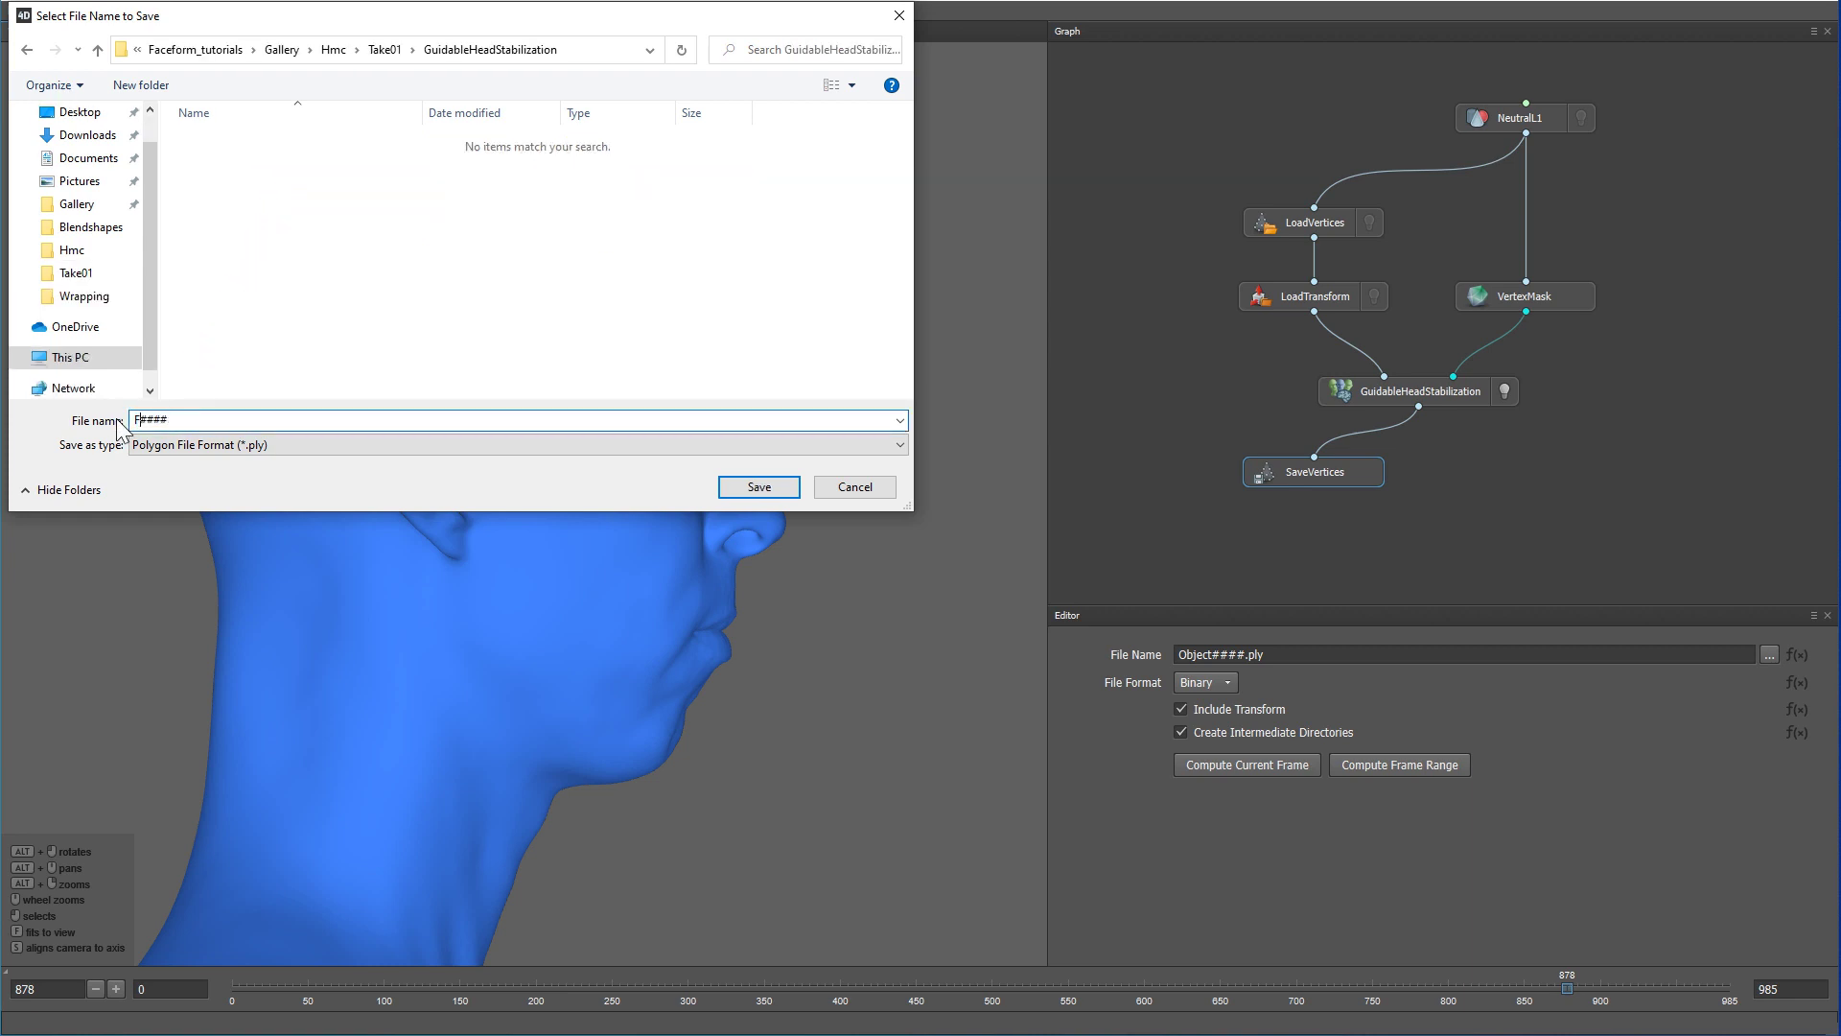
{"action": "type", "text": "rame"}
{"action": "left_click", "coordinate": [204, 422]}
{"action": "key", "text": "Return"}
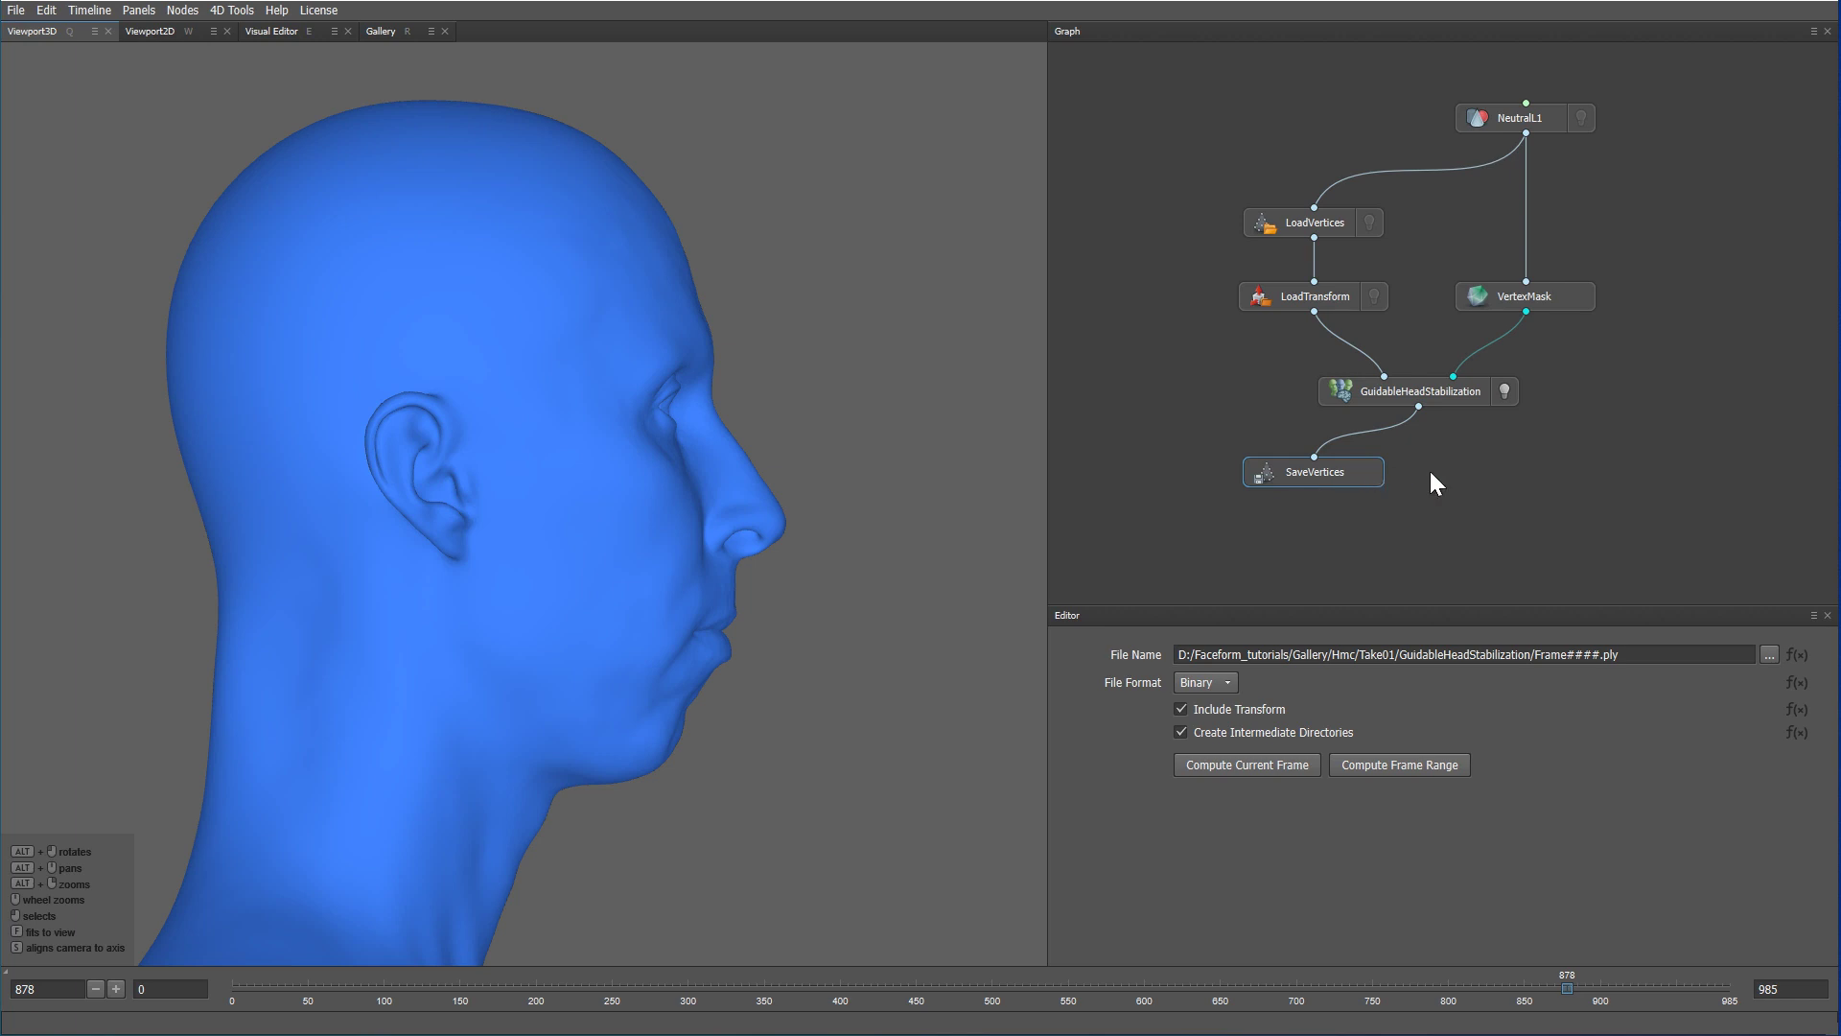
- Add a SaveTransform node beside SaveVertices, fed by GuidableHeadStabilization
{"action": "key", "text": "Tab"}
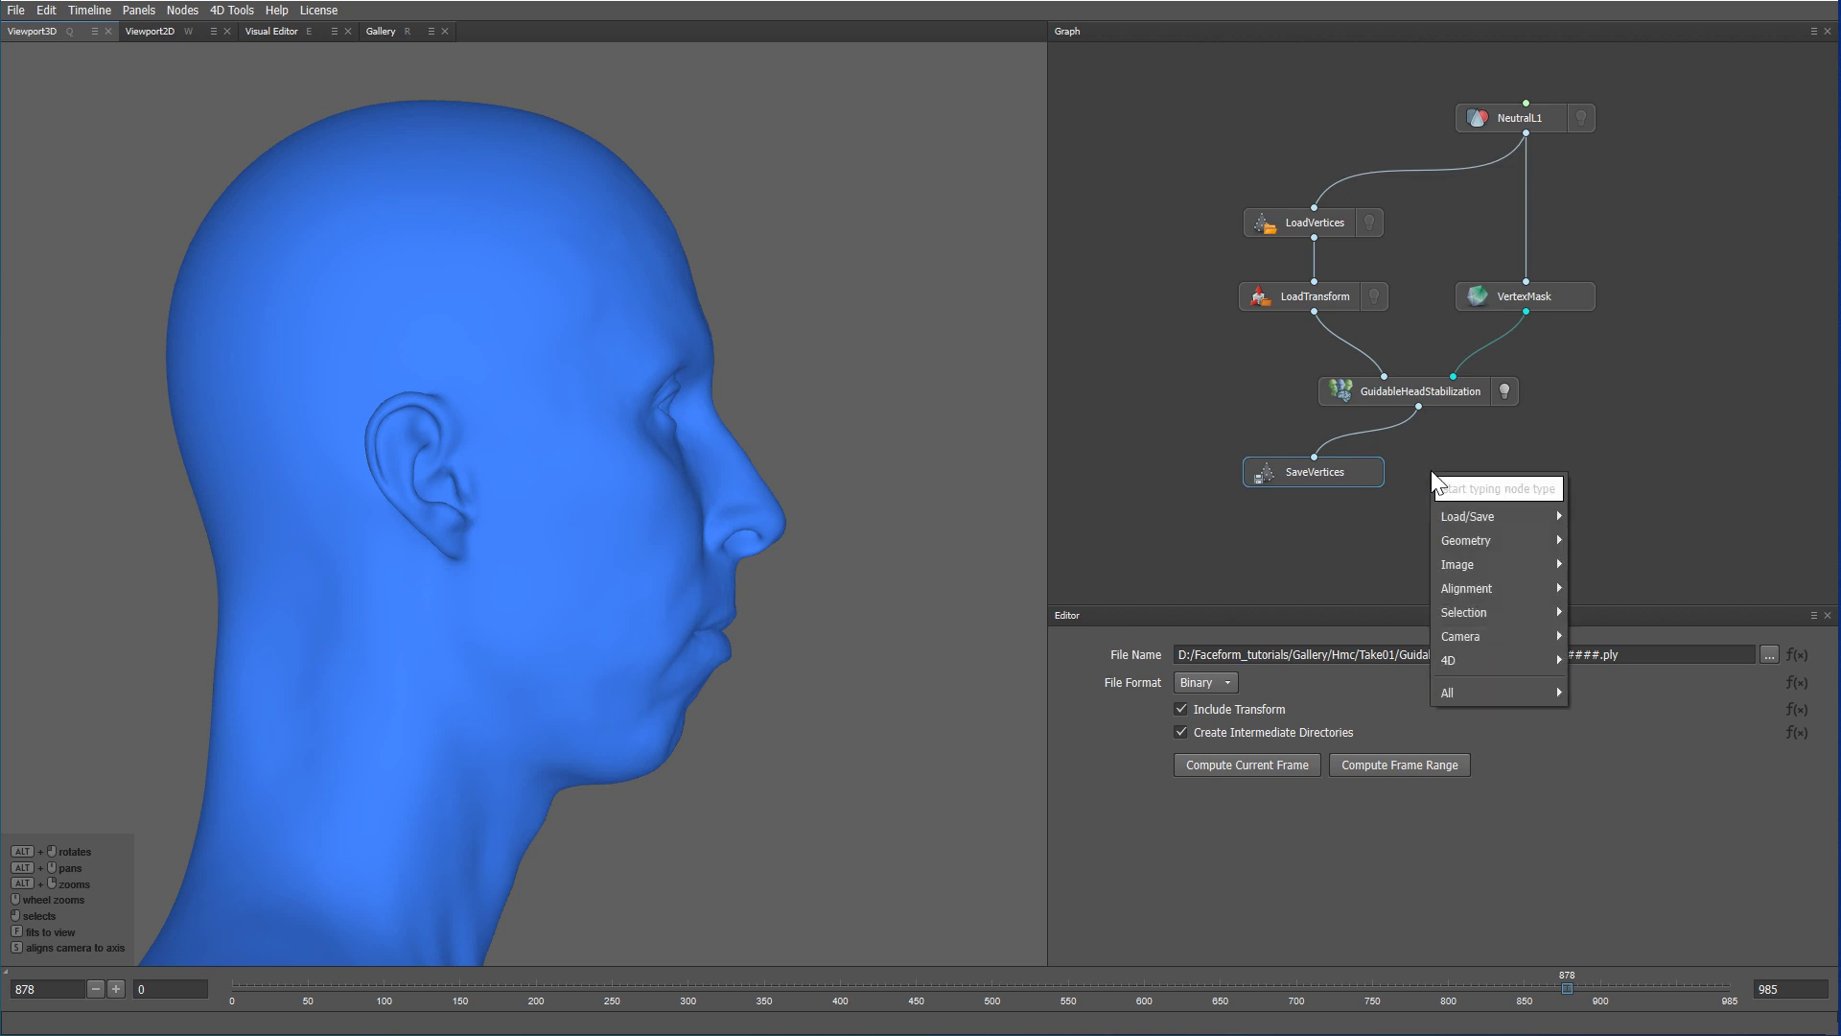
{"action": "type", "text": "Savetr"}
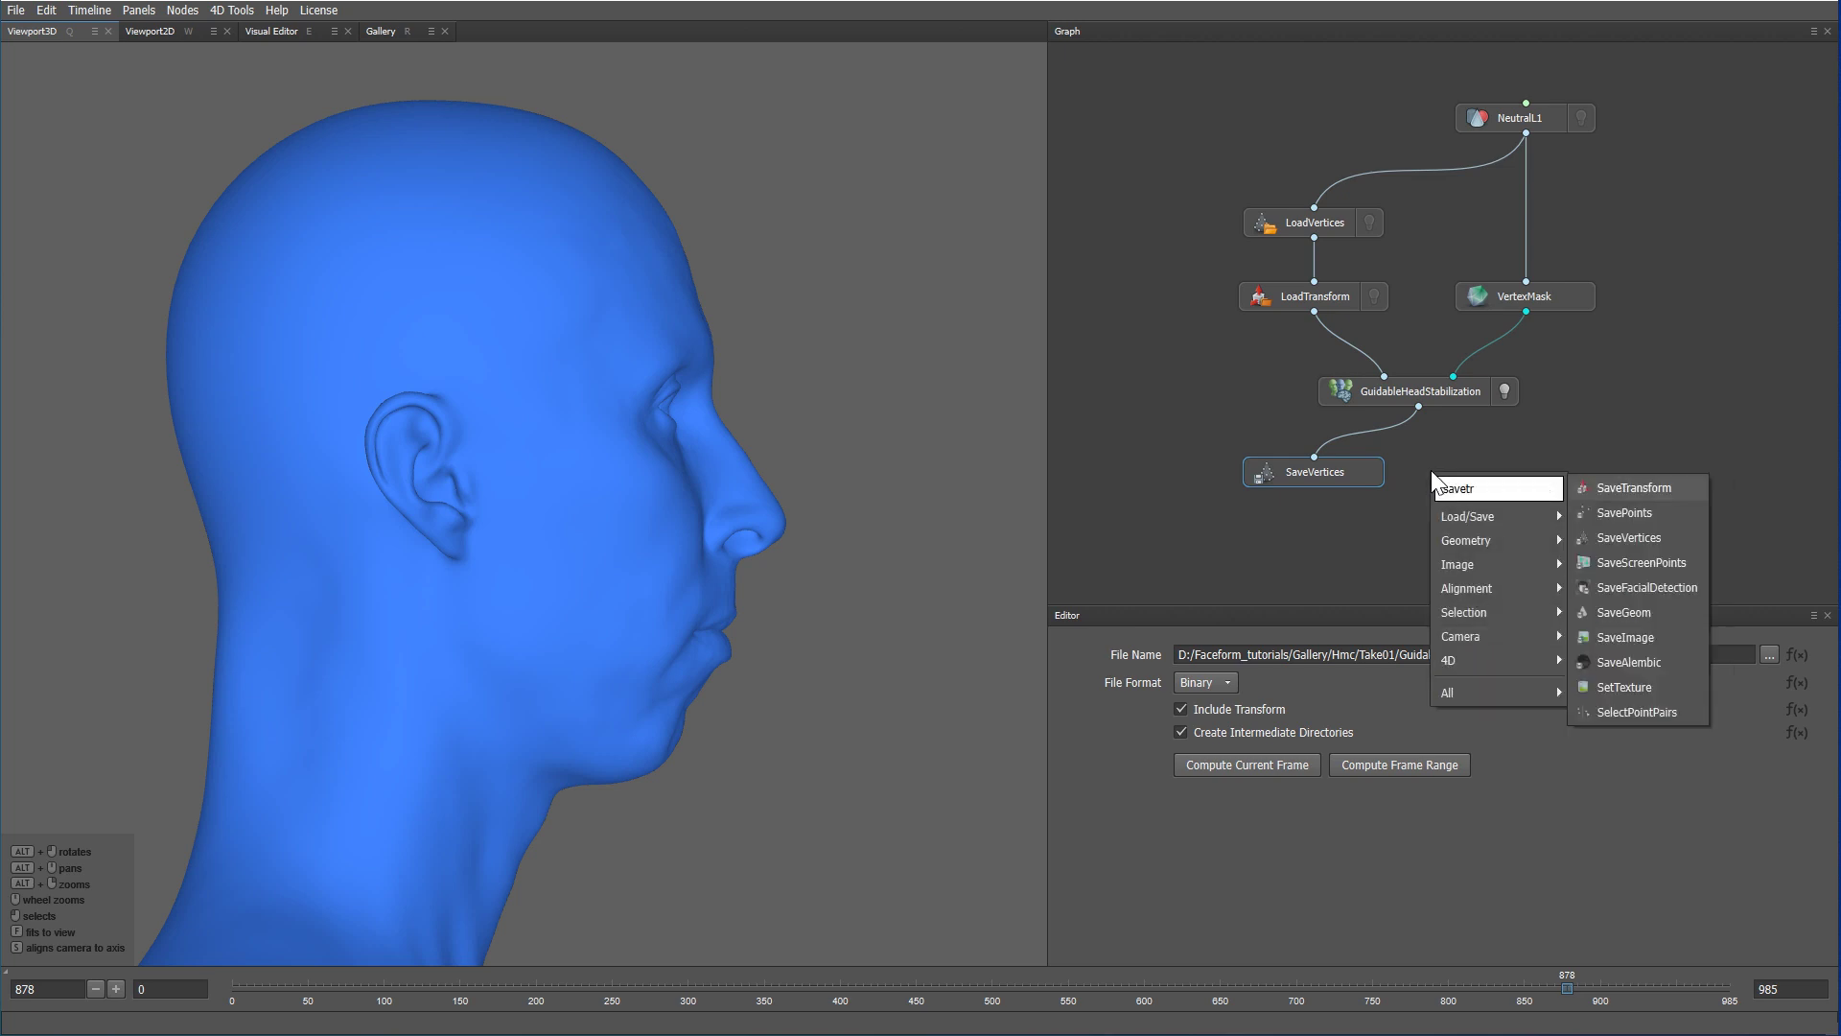
{"action": "left_click", "coordinate": [1634, 487]}
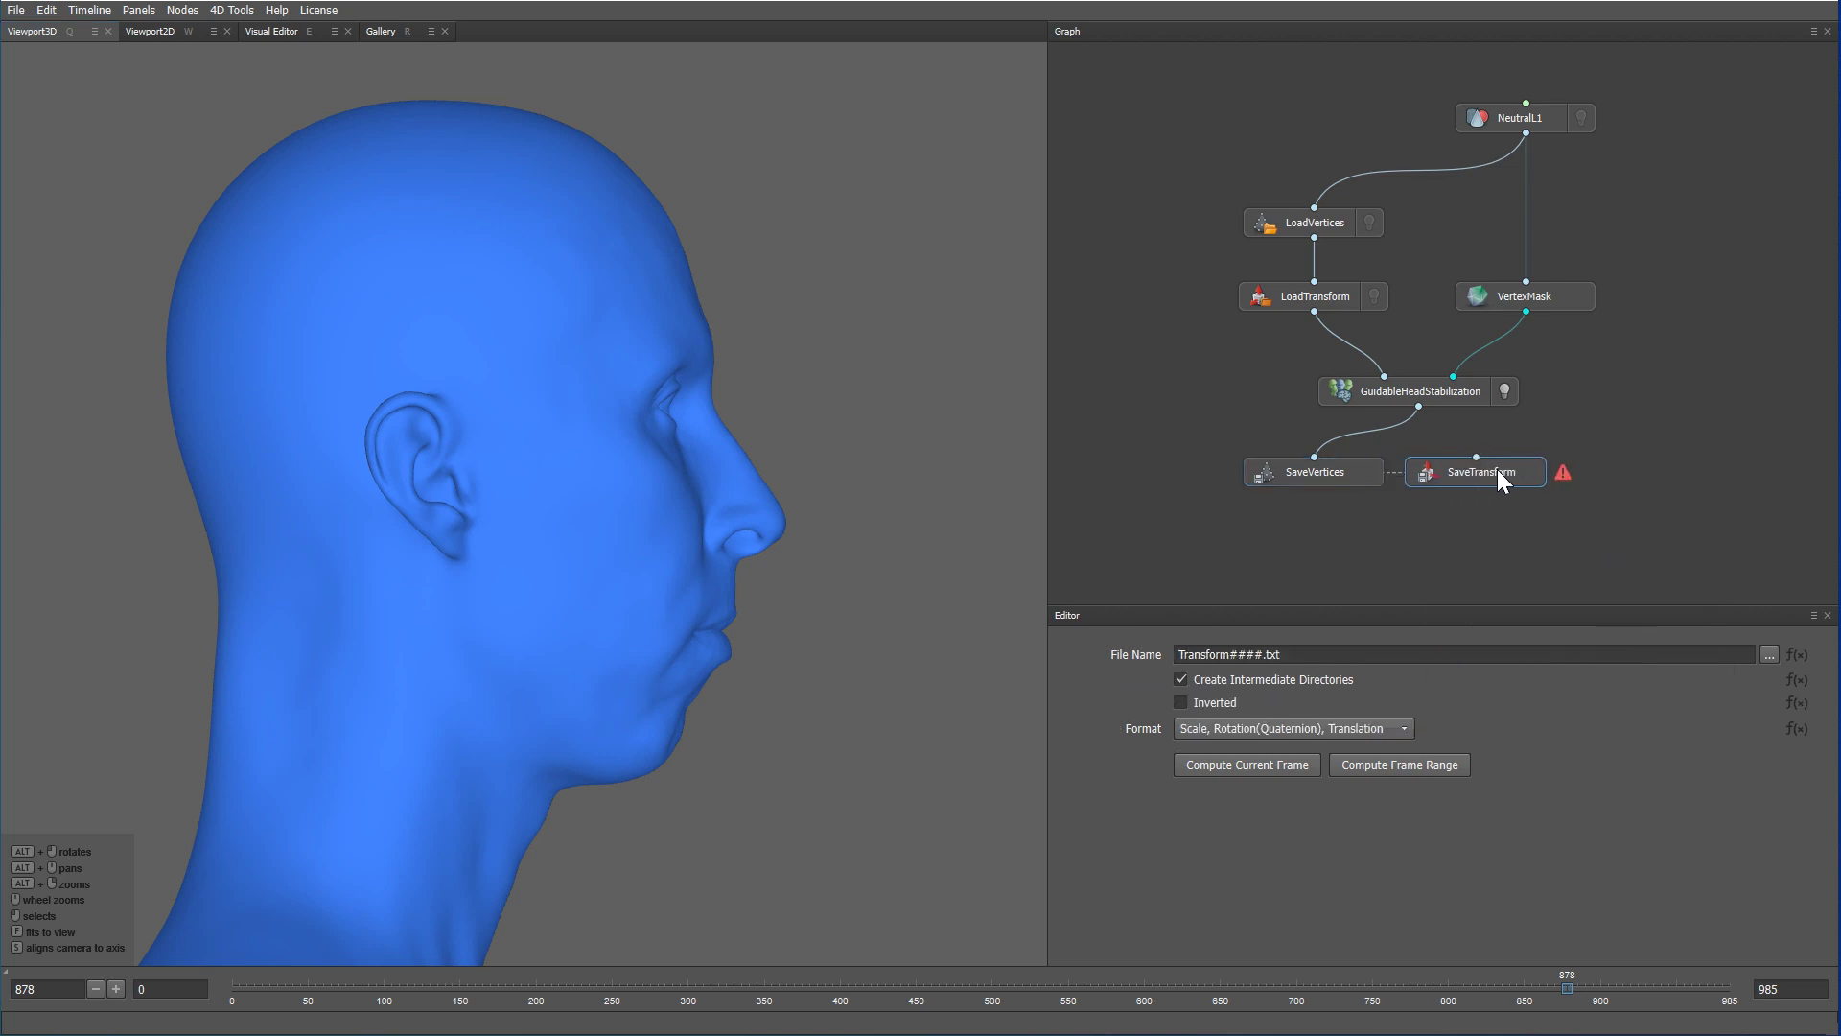
{"action": "left_click_drag", "start_coordinate": [1498, 469], "coordinate": [1538, 464]}
{"action": "left_click_drag", "start_coordinate": [1419, 407], "coordinate": [1528, 457]}
- Create a new GuidableHeadStabilizationTransforms folder inside Take01 for the transforms
{"action": "left_click", "coordinate": [1767, 654]}
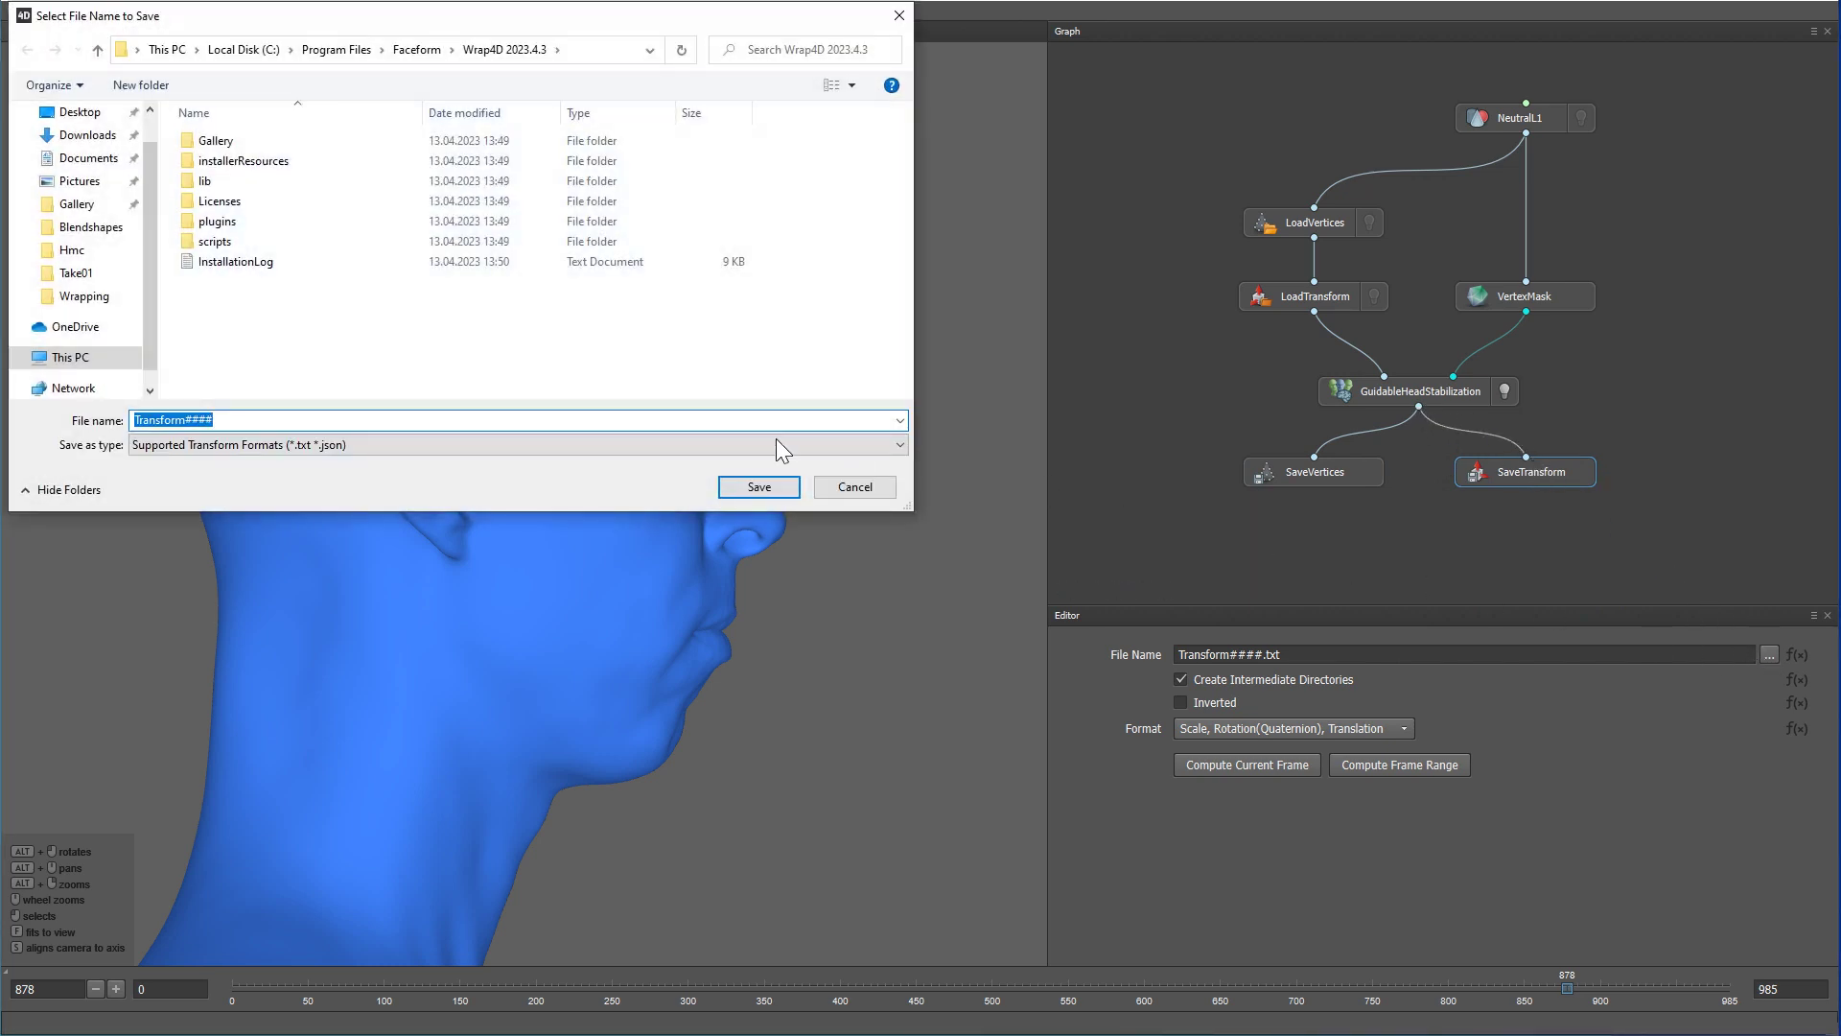
{"action": "left_click", "coordinate": [76, 272]}
{"action": "right_click", "coordinate": [233, 315]}
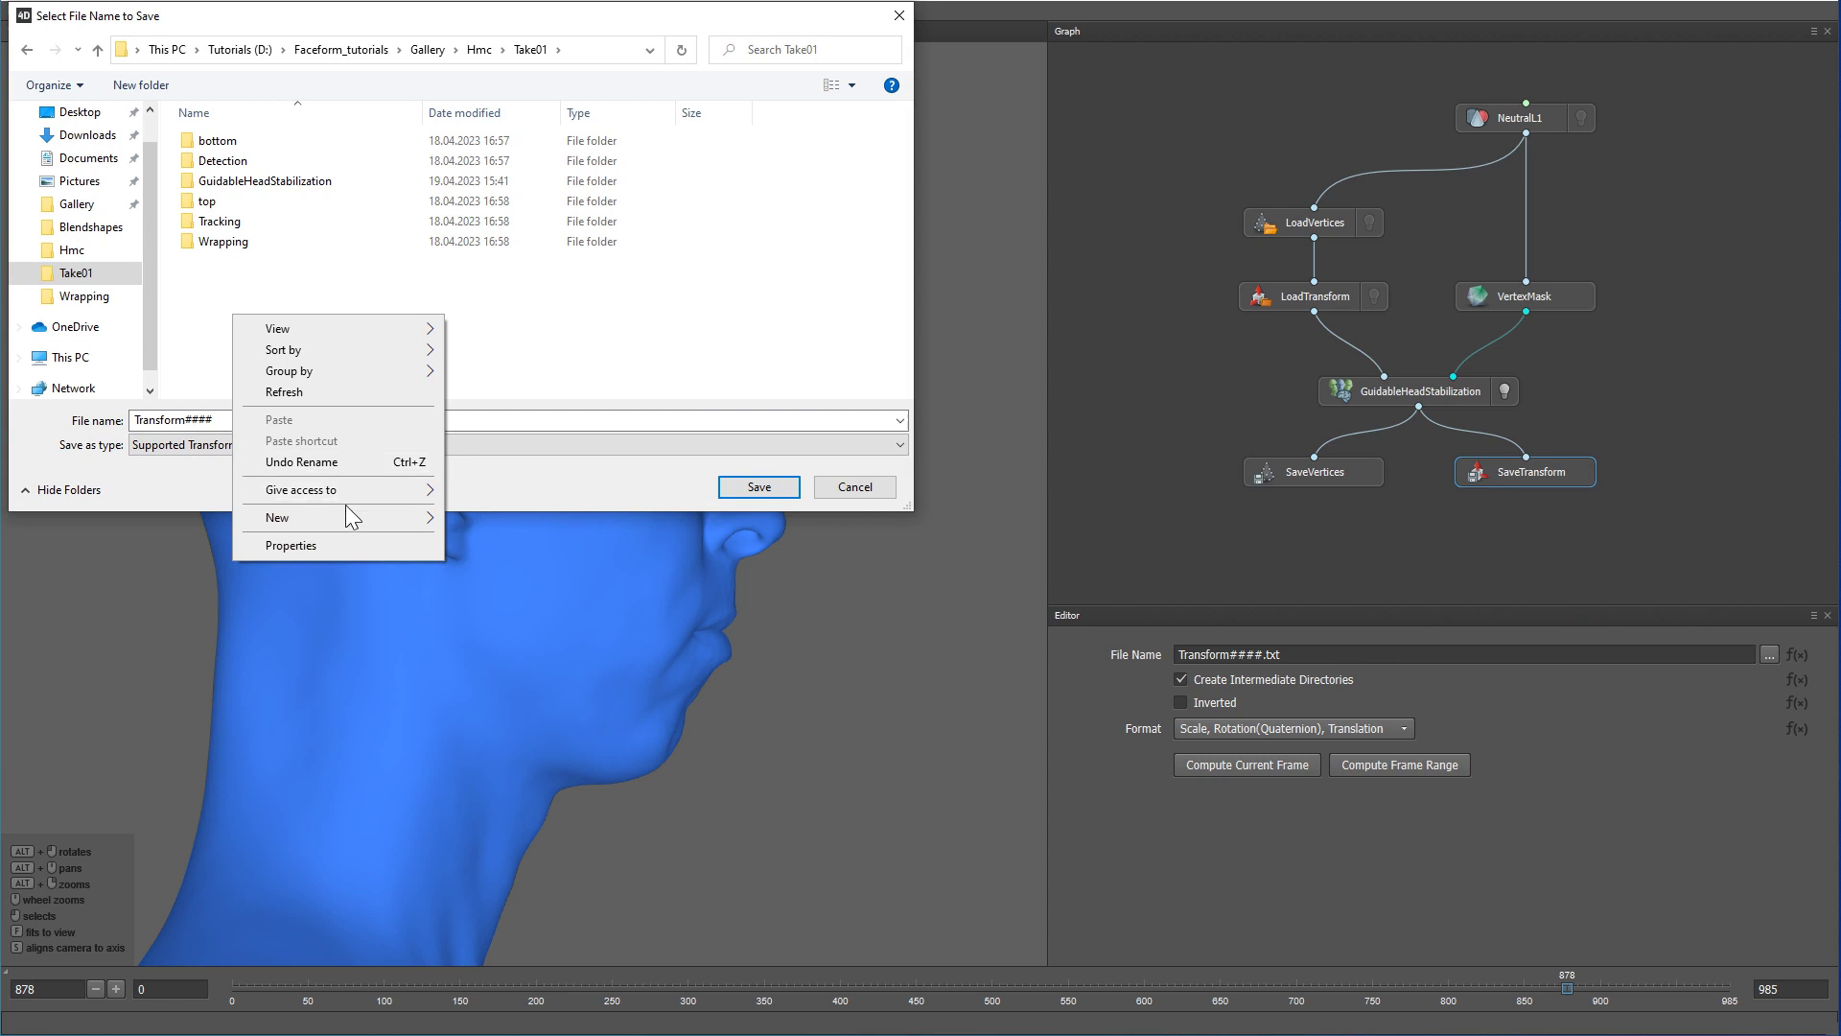
{"action": "mouse_move", "coordinate": [348, 512]}
{"action": "left_click", "coordinate": [470, 518]}
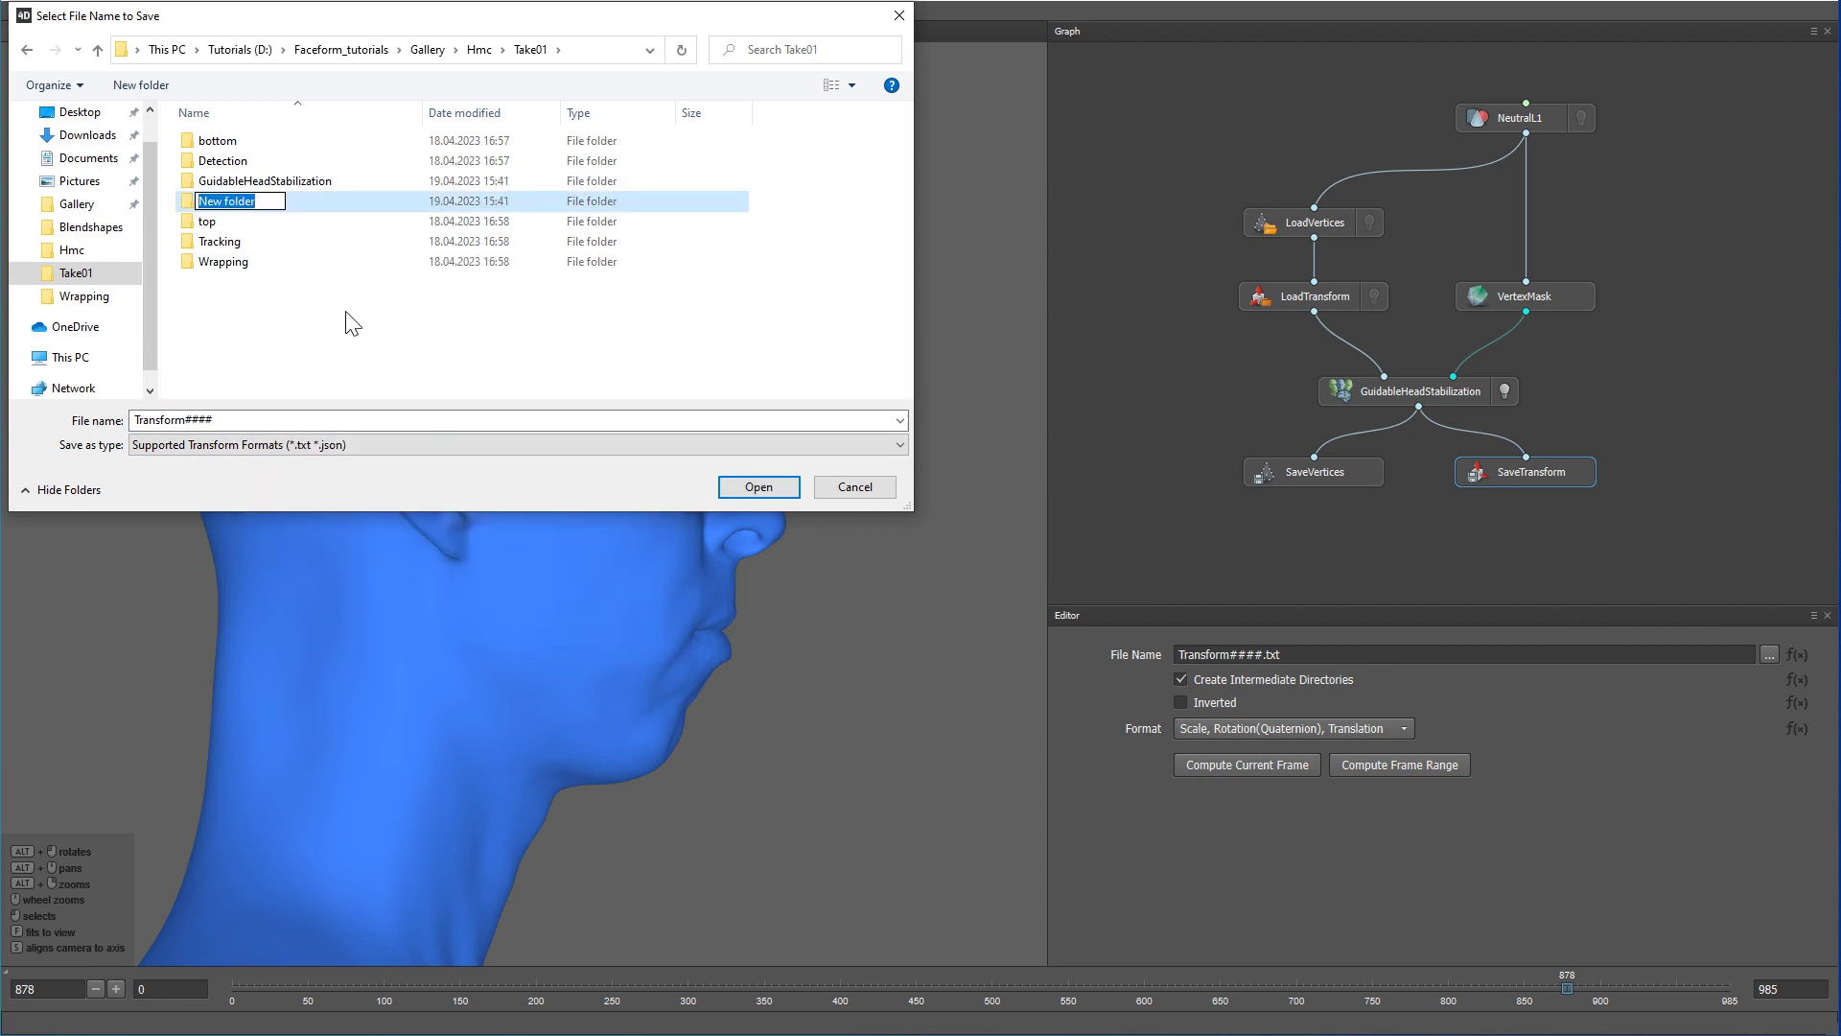
{"action": "type", "text": "GuidableHeadStabil"}
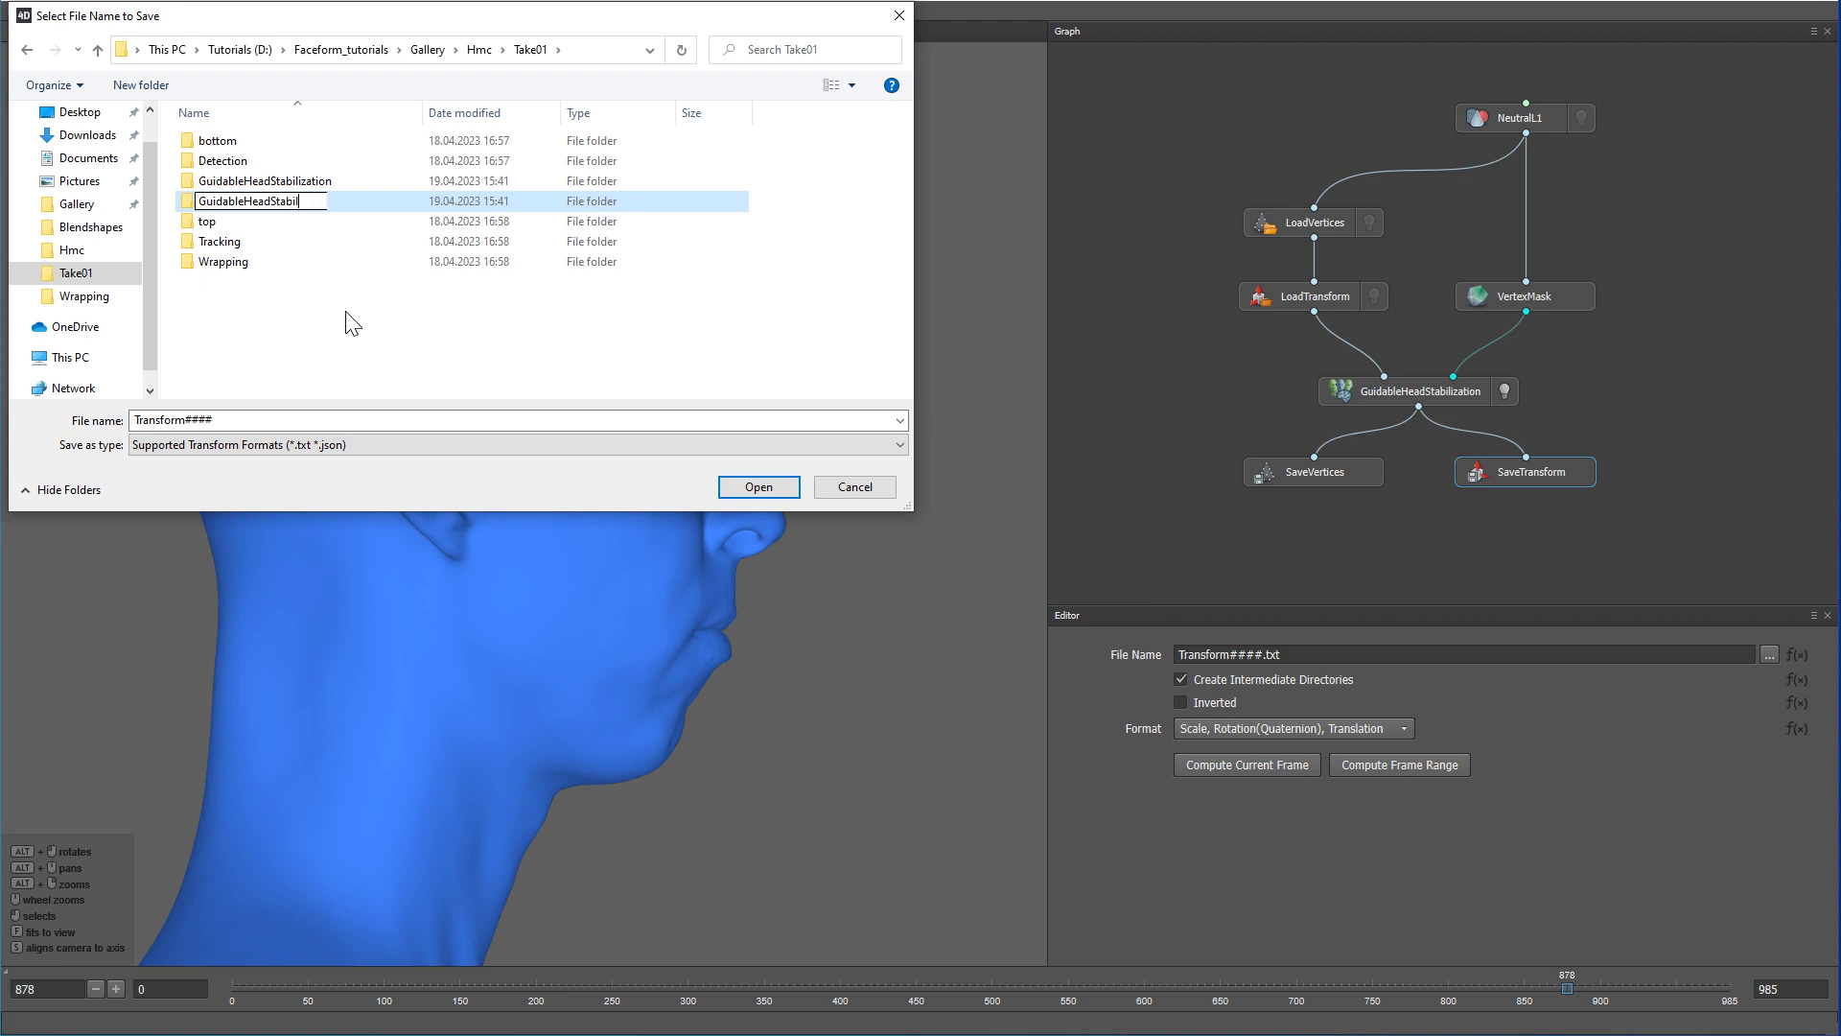
{"action": "type", "text": "izationTransforms"}
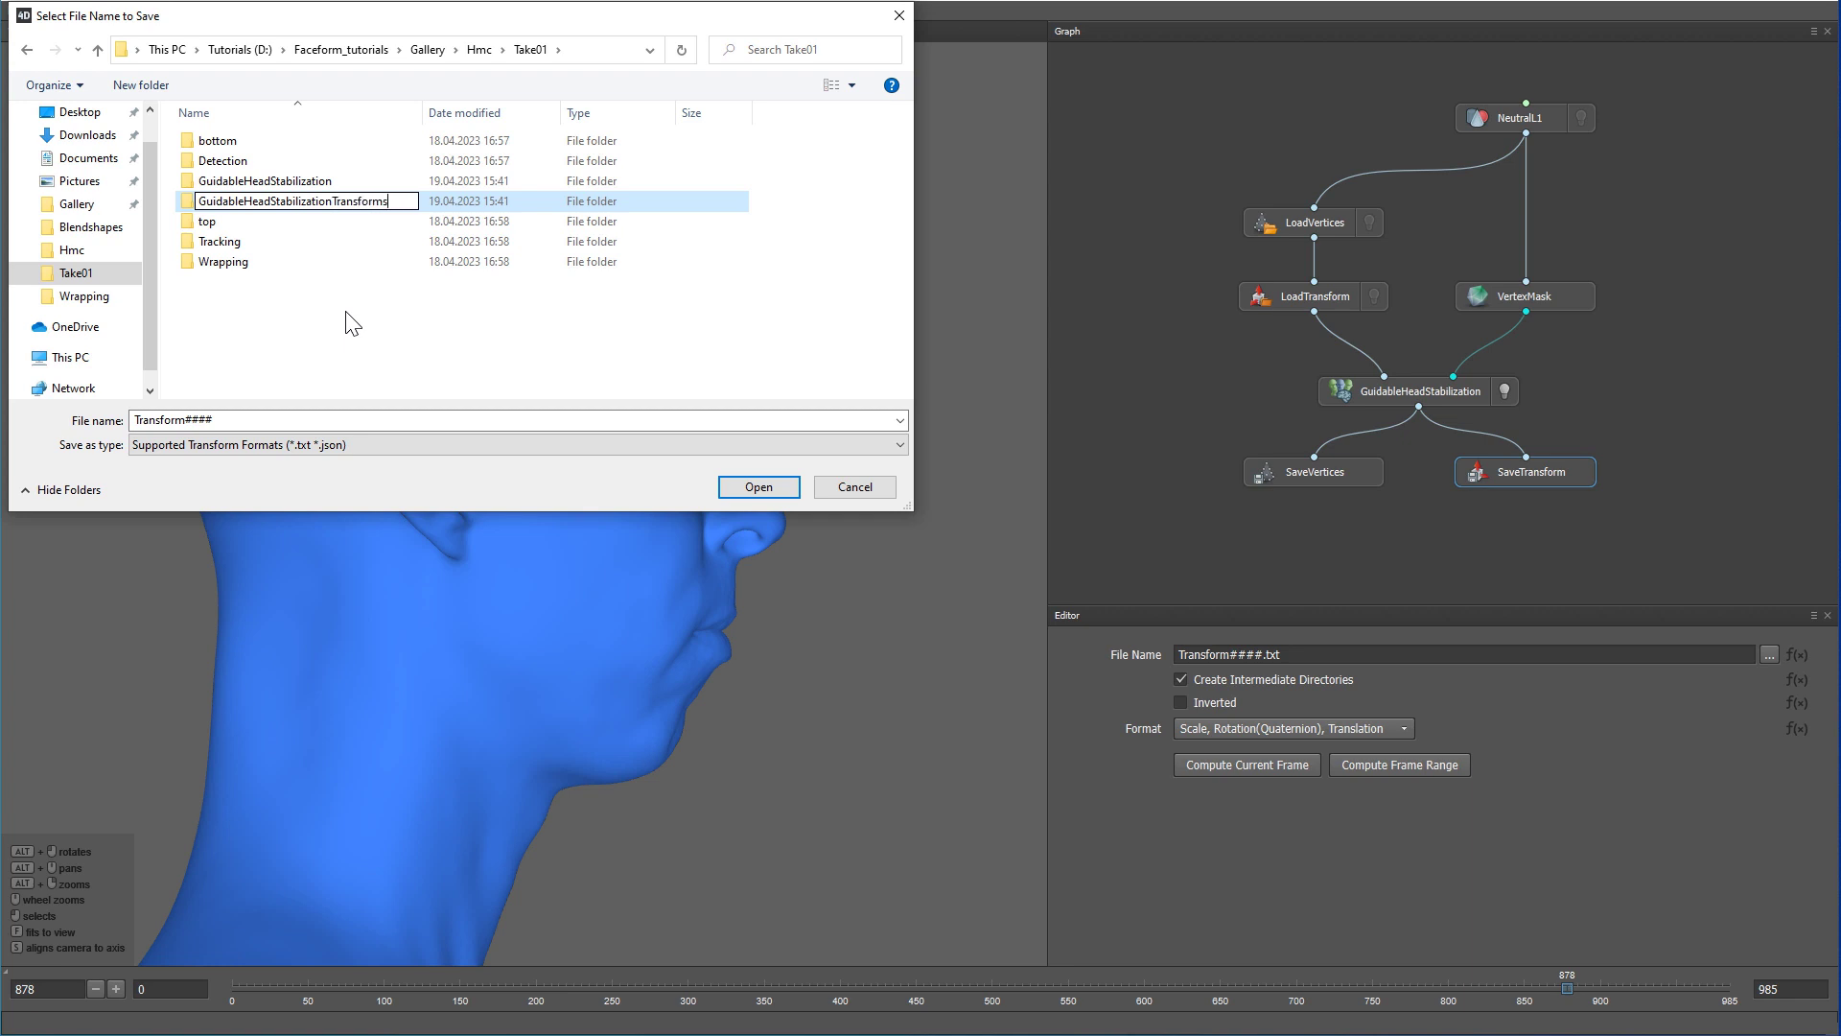
{"action": "key", "text": "Return"}
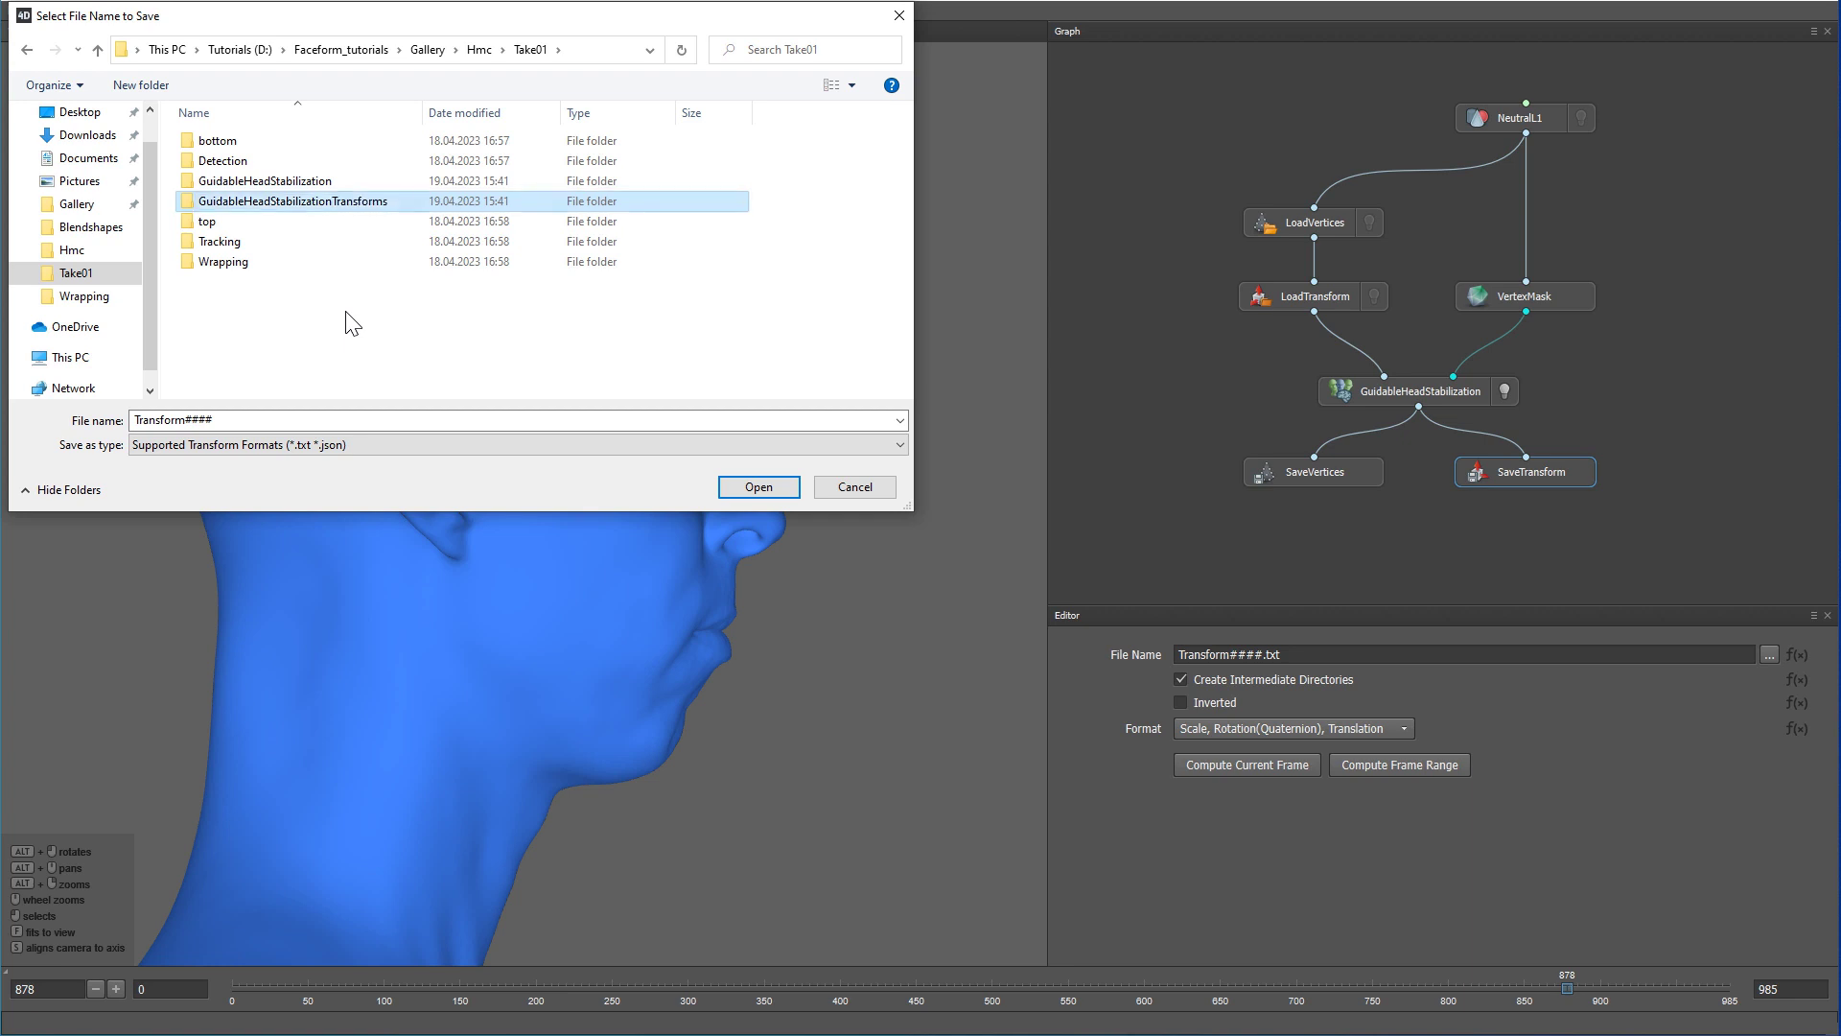
- Save the transforms into that folder as Frame####.json
{"action": "double_click", "coordinate": [300, 203]}
{"action": "double_click", "coordinate": [193, 419]}
{"action": "left_click_drag", "start_coordinate": [186, 419], "coordinate": [121, 420]}
{"action": "type", "text": "Frame"}
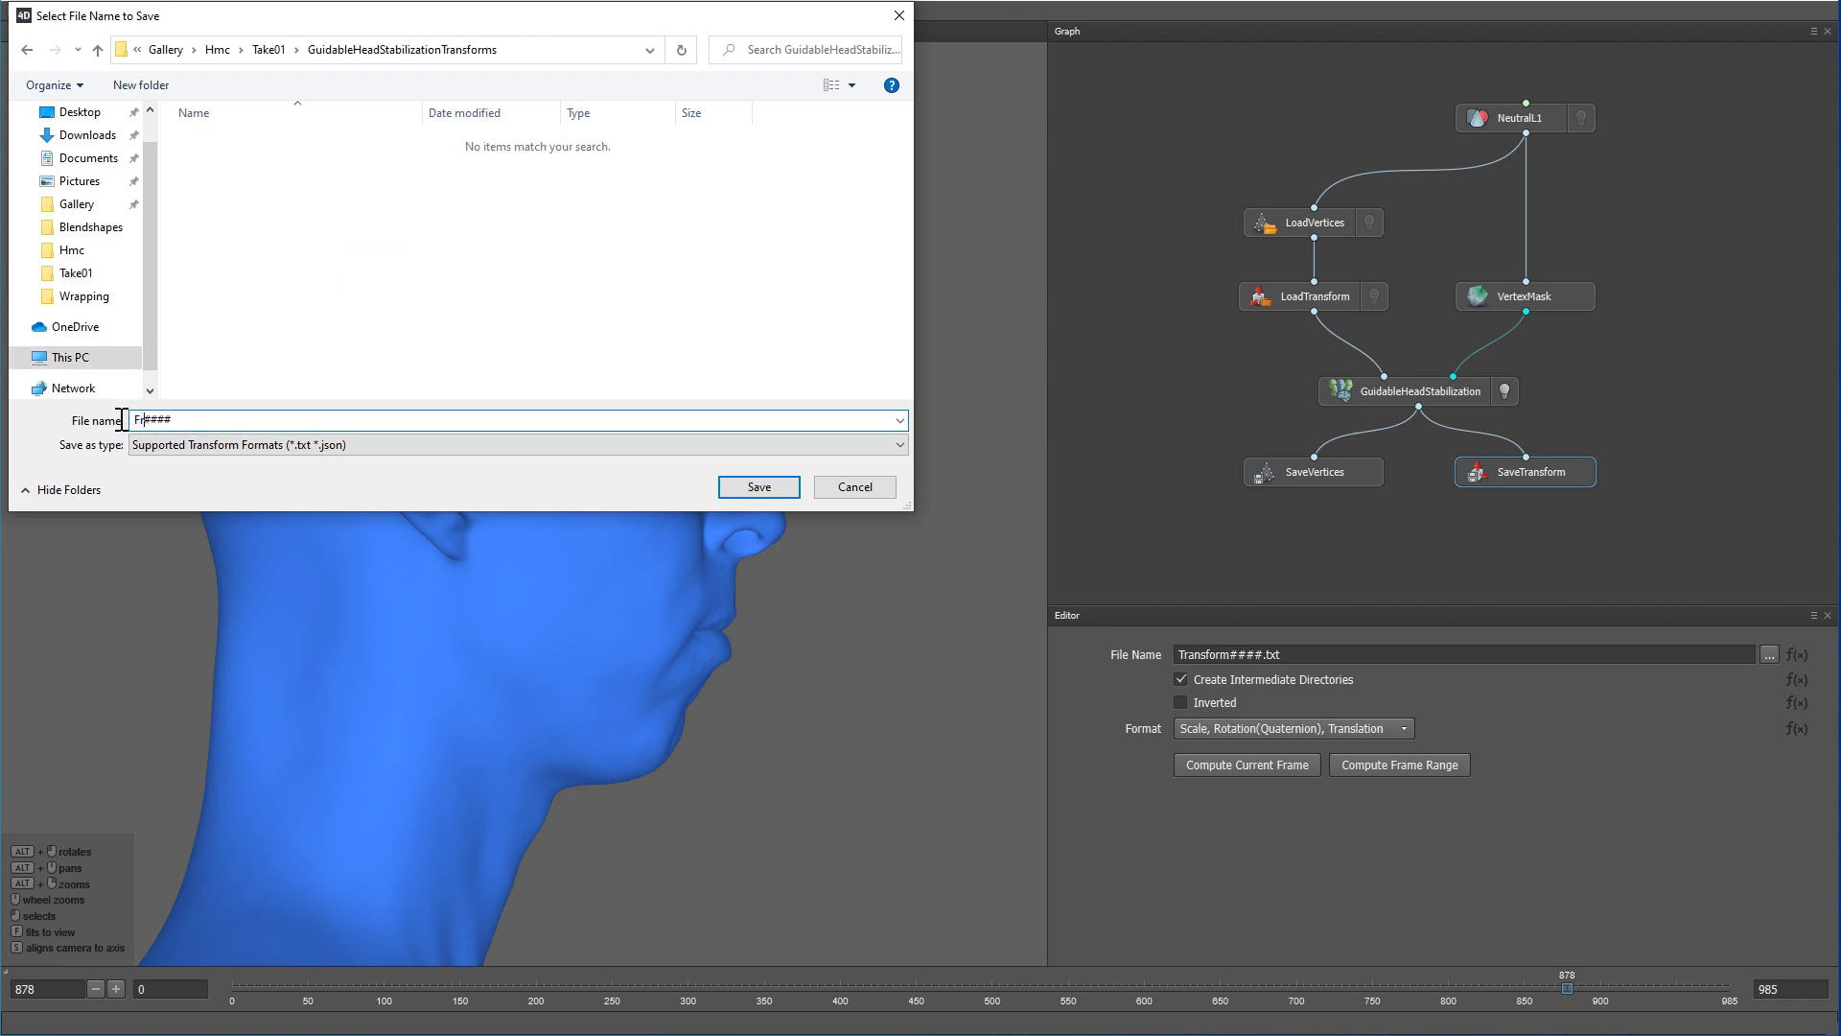
{"action": "left_click", "coordinate": [203, 418]}
{"action": "type", "text": ".json"}
{"action": "key", "text": "Return"}
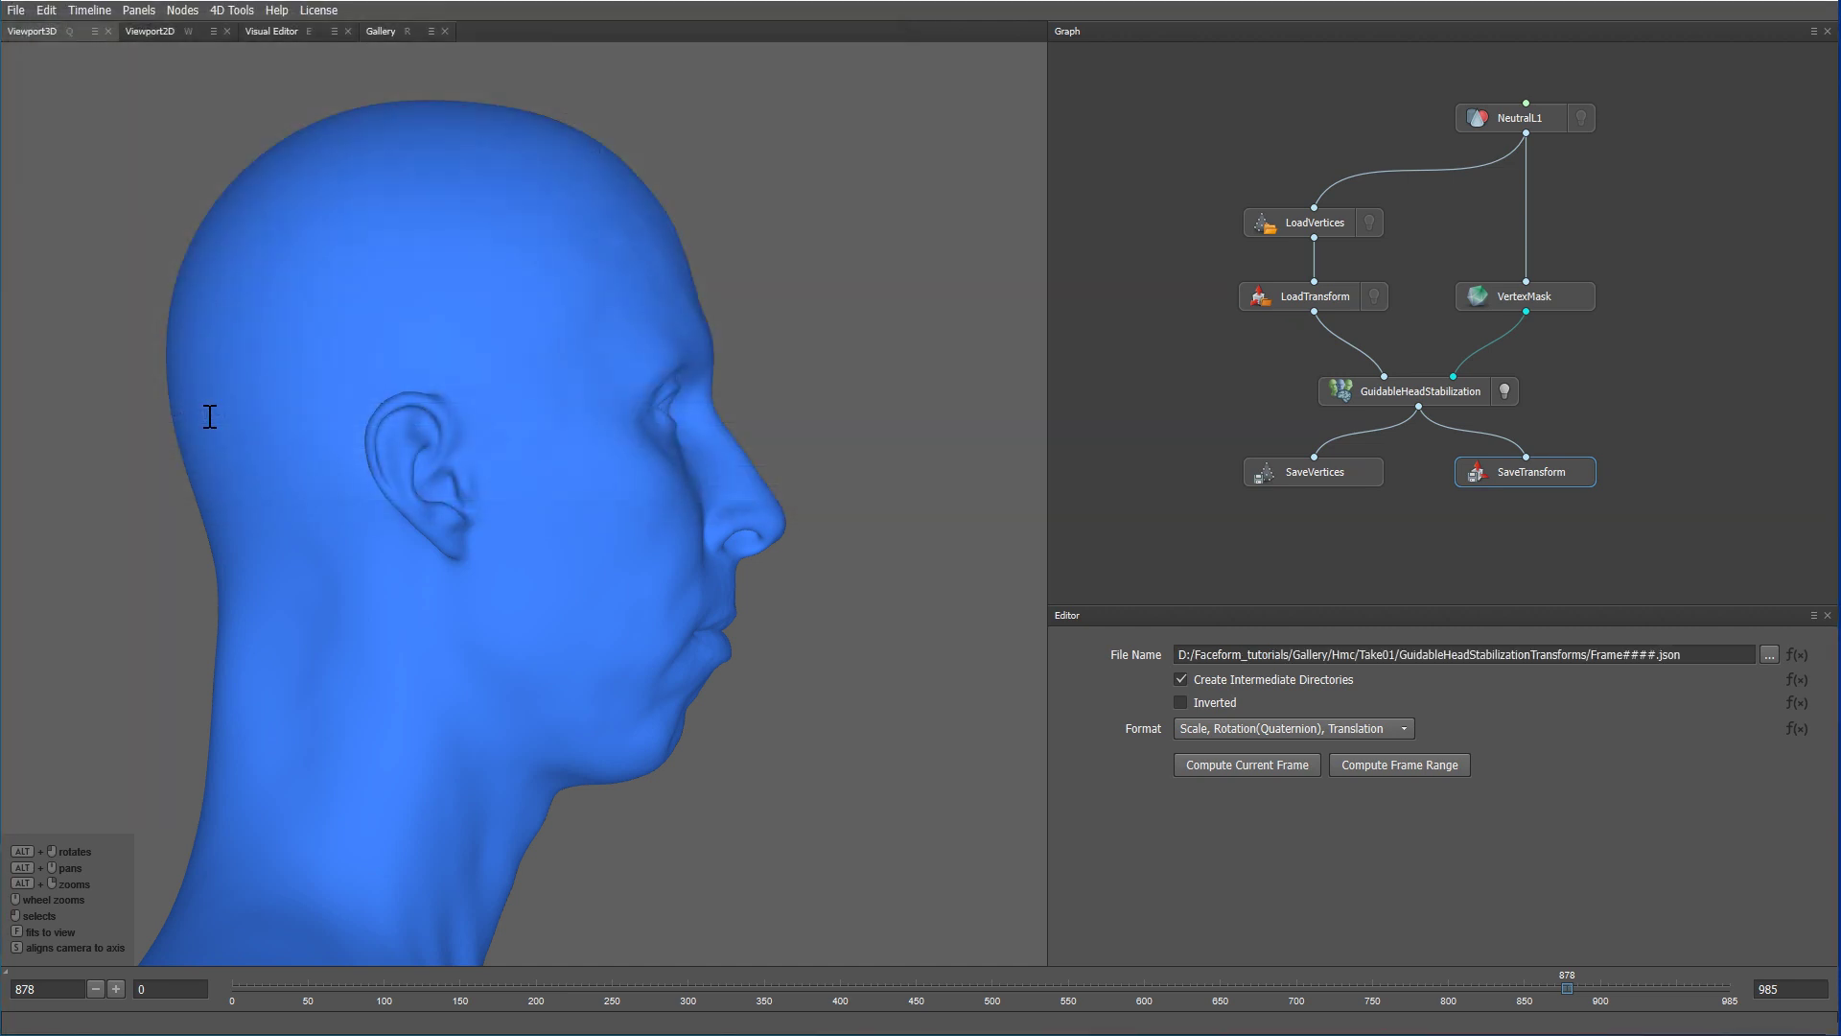
- Run Compute All over frames 0 to 985 with 8 processes until finished
{"action": "left_click", "coordinate": [181, 14]}
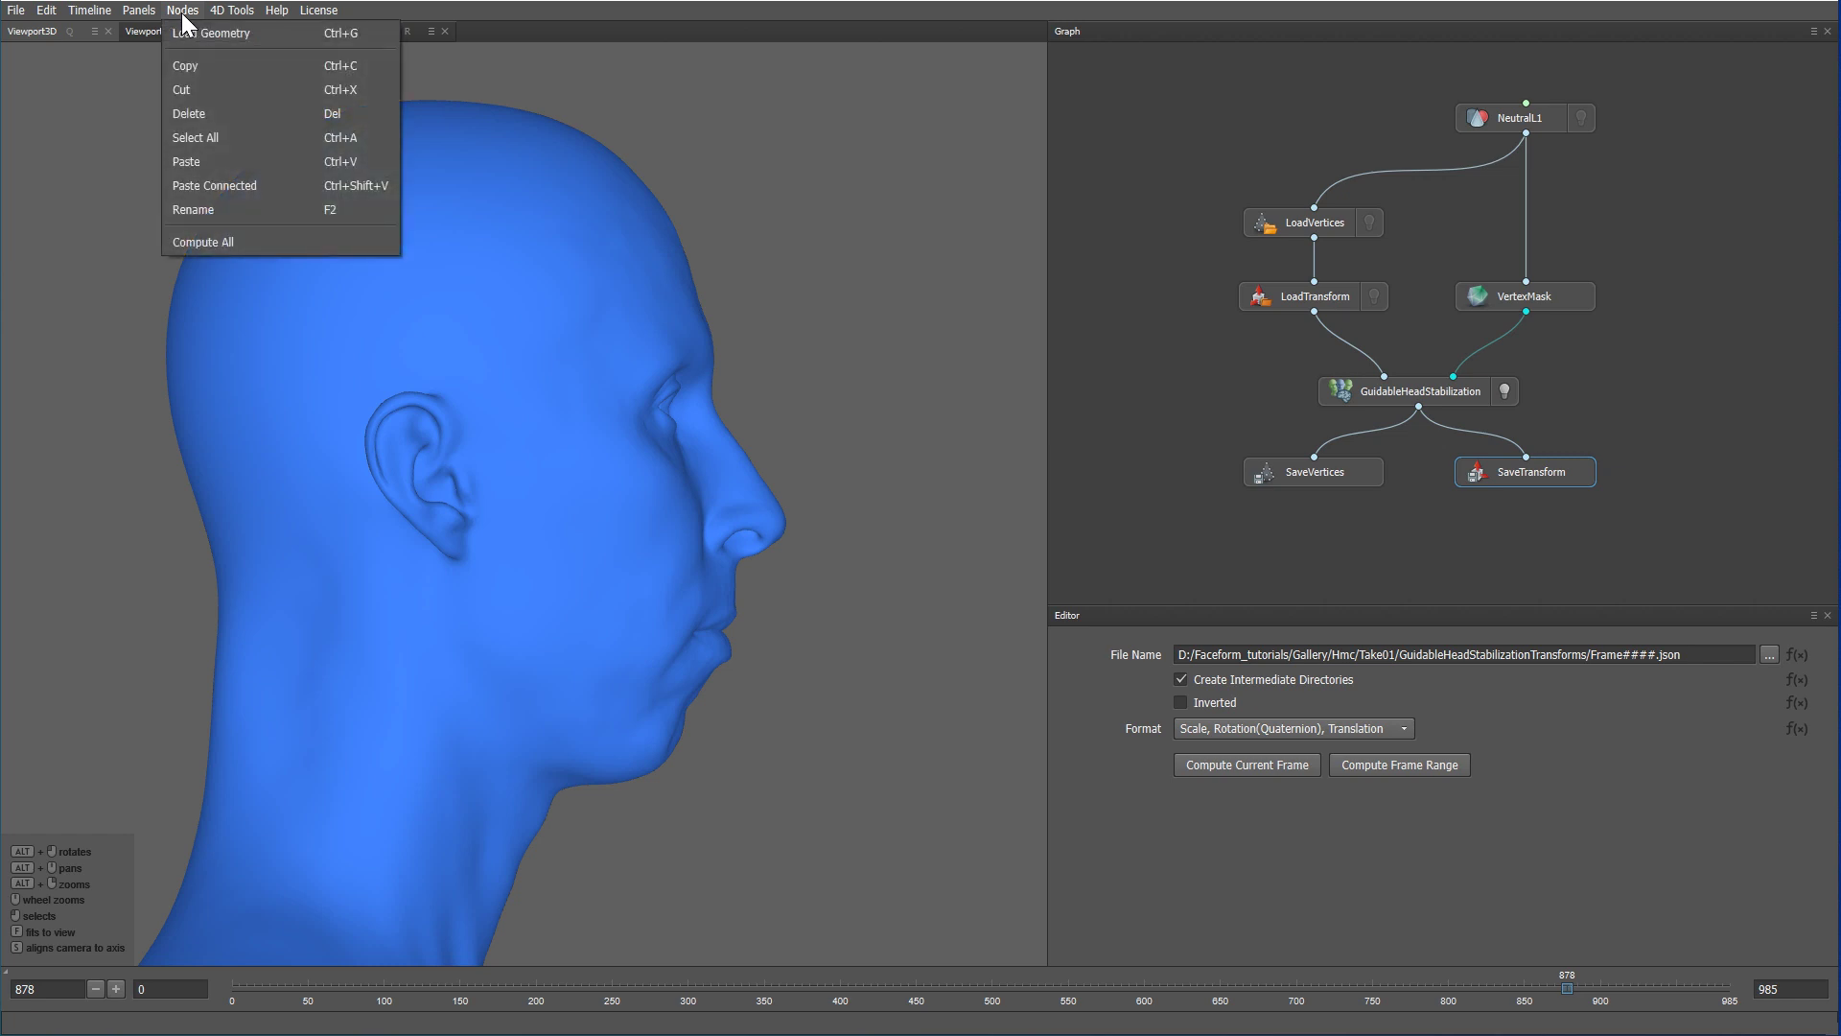
{"action": "left_click", "coordinate": [202, 241]}
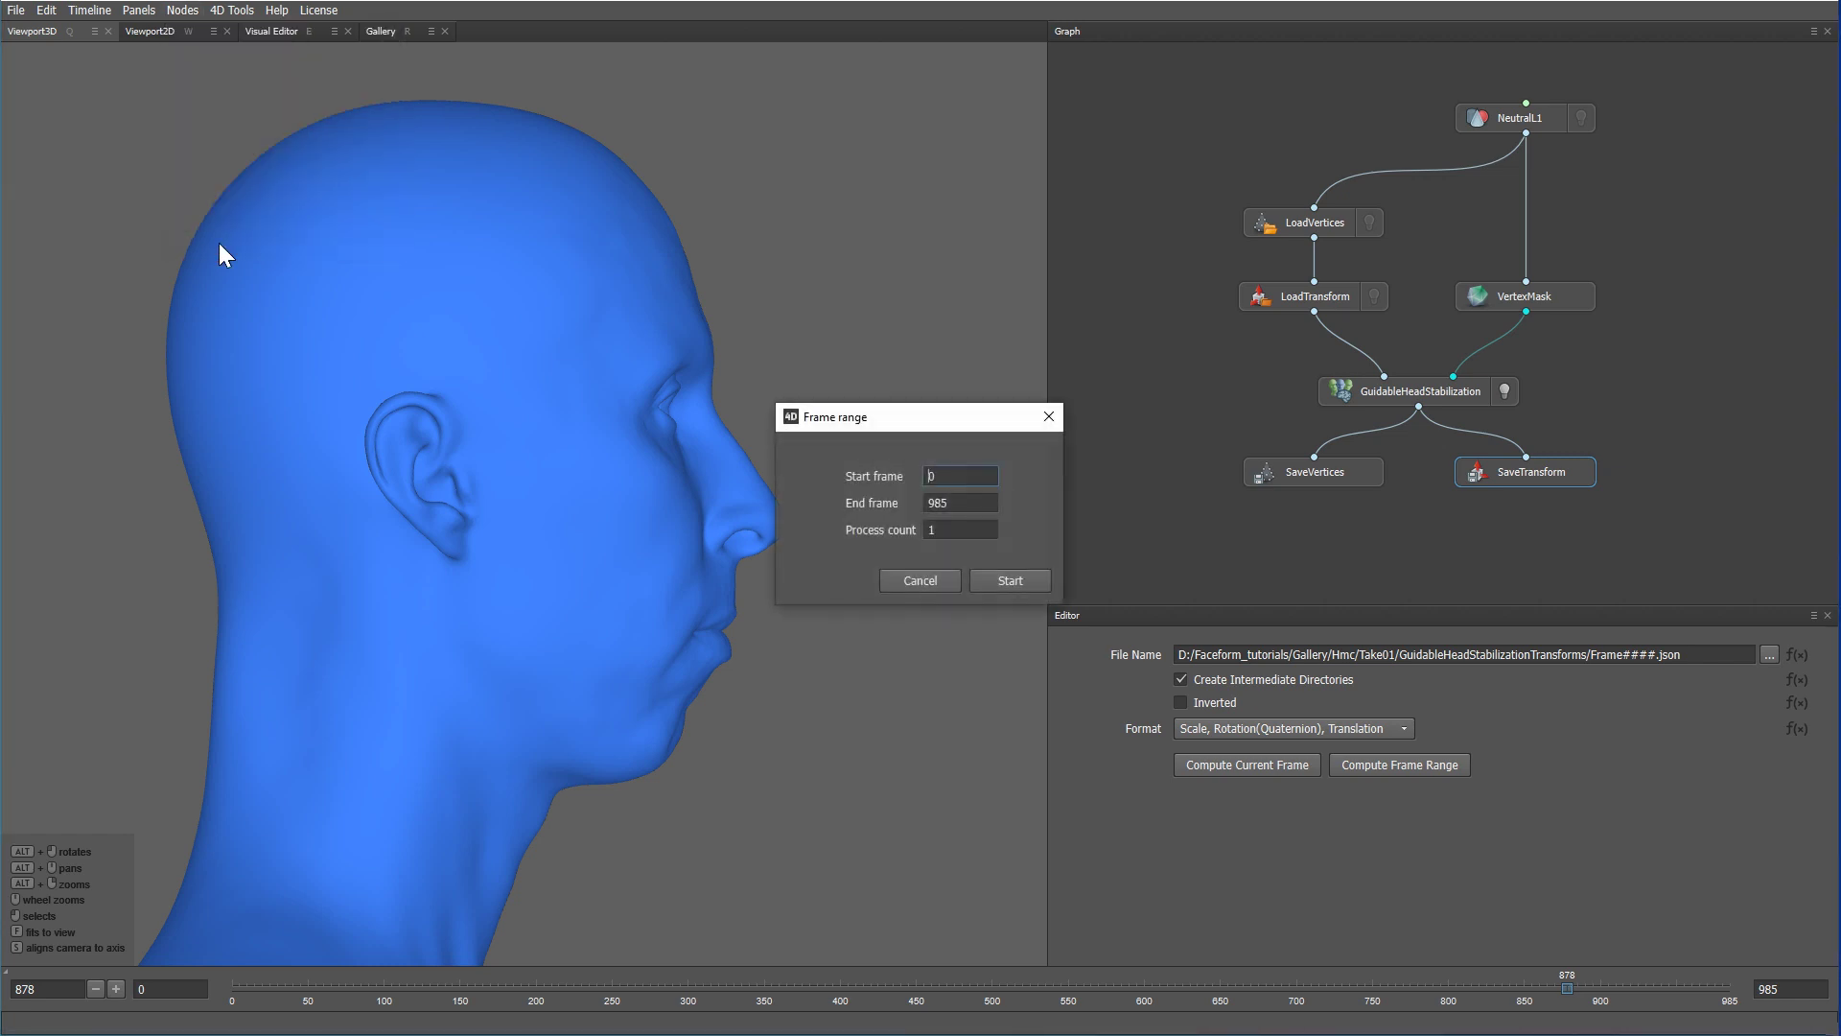
{"action": "left_click", "coordinate": [938, 530]}
{"action": "left_click", "coordinate": [1001, 587]}
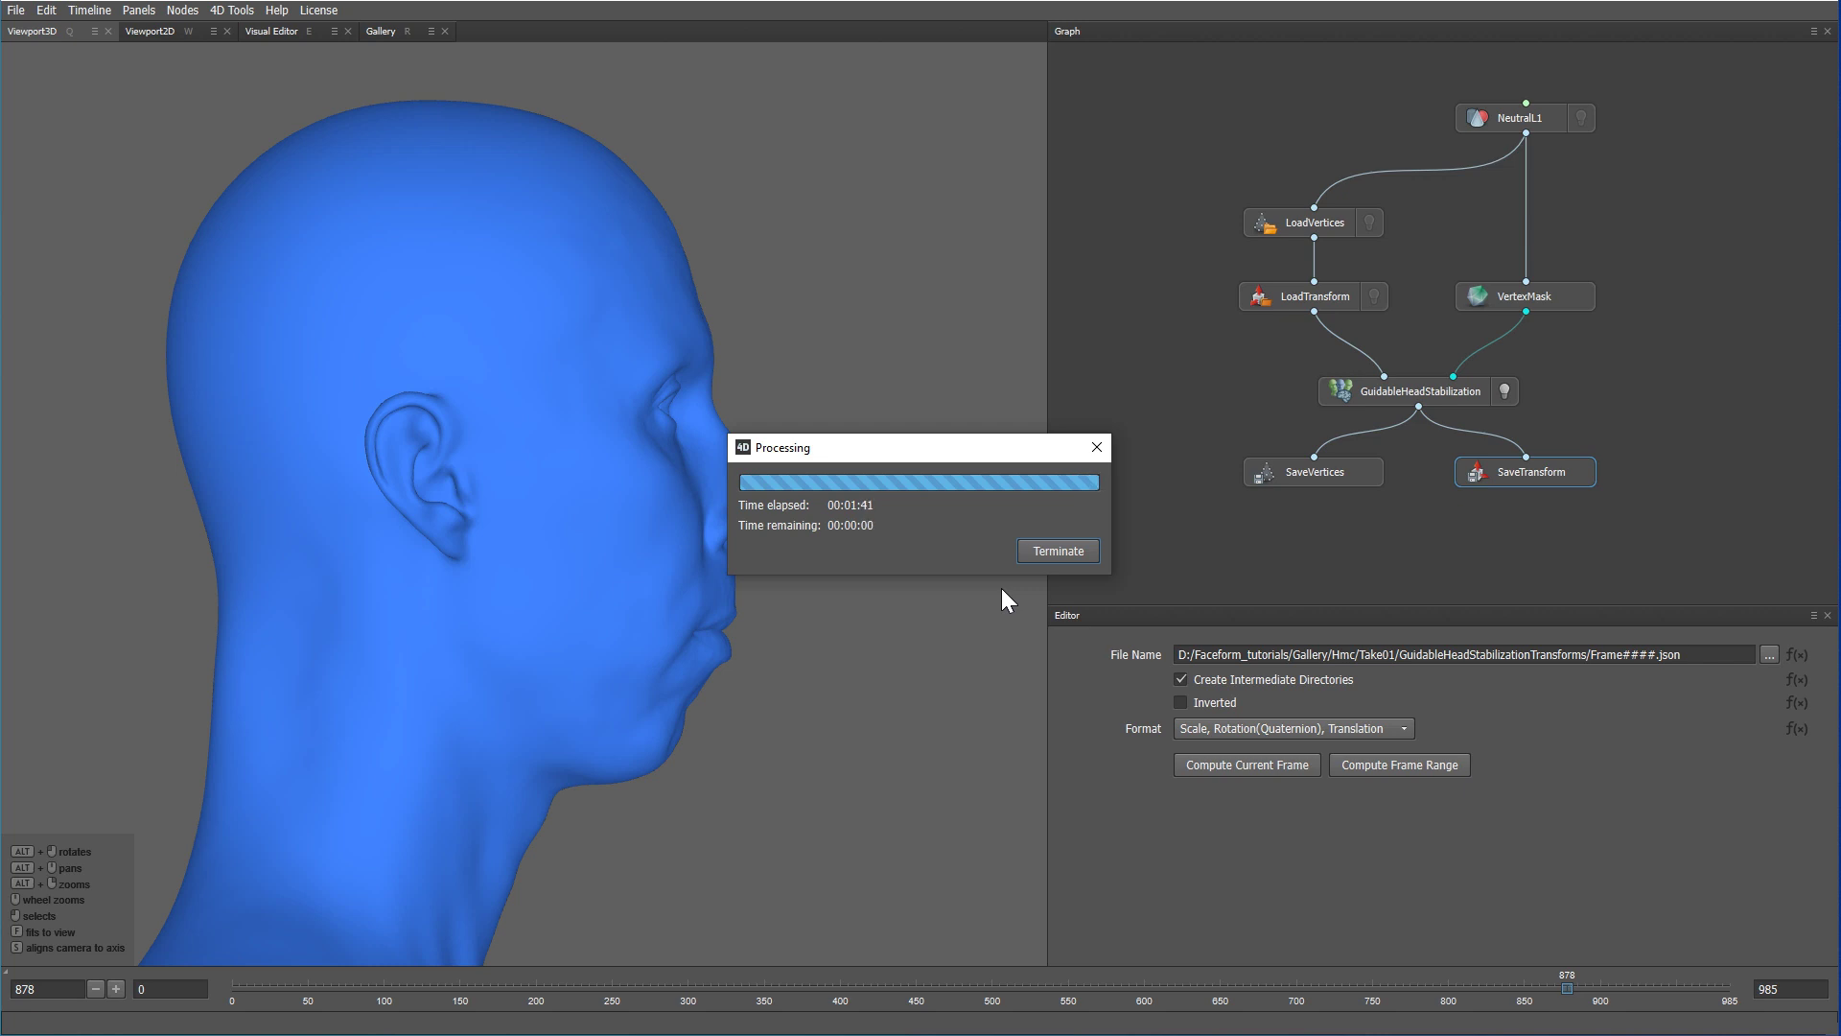
- Close the Complete dialog and select GuidableHeadStabilization to view its settings
{"action": "left_click", "coordinate": [960, 543]}
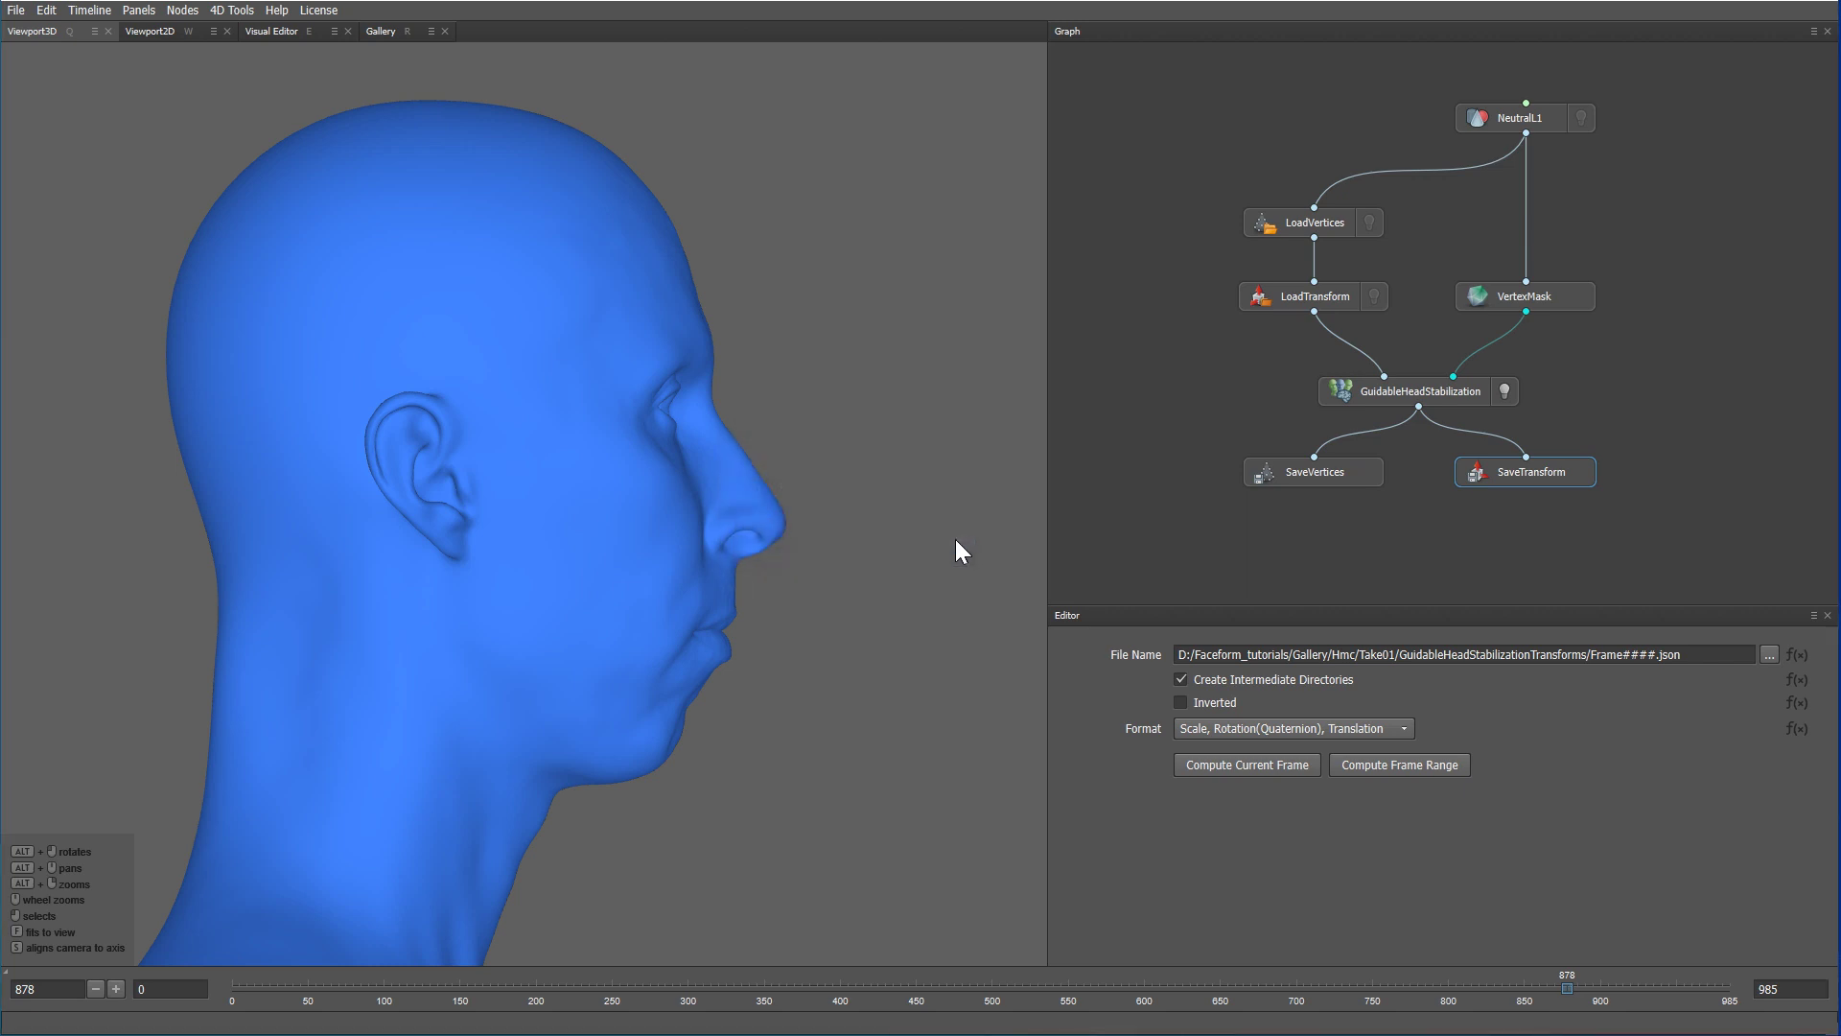
{"action": "left_click", "coordinate": [1409, 403]}
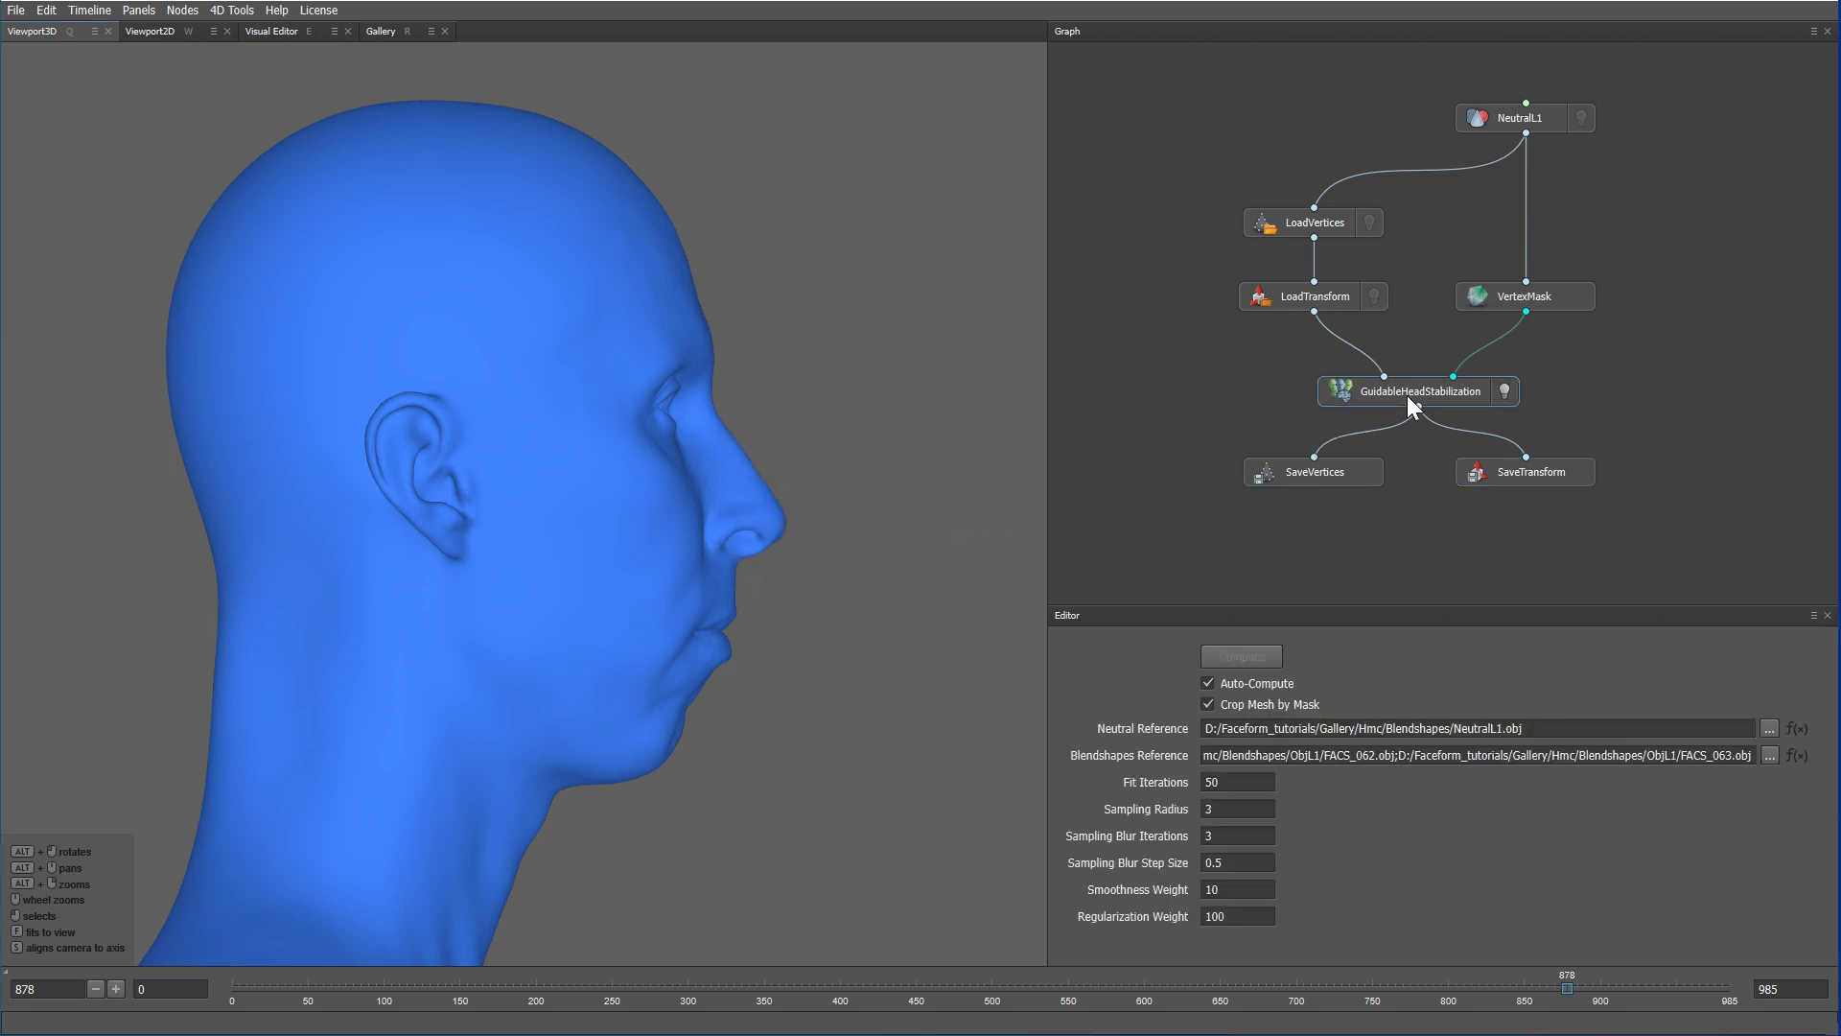